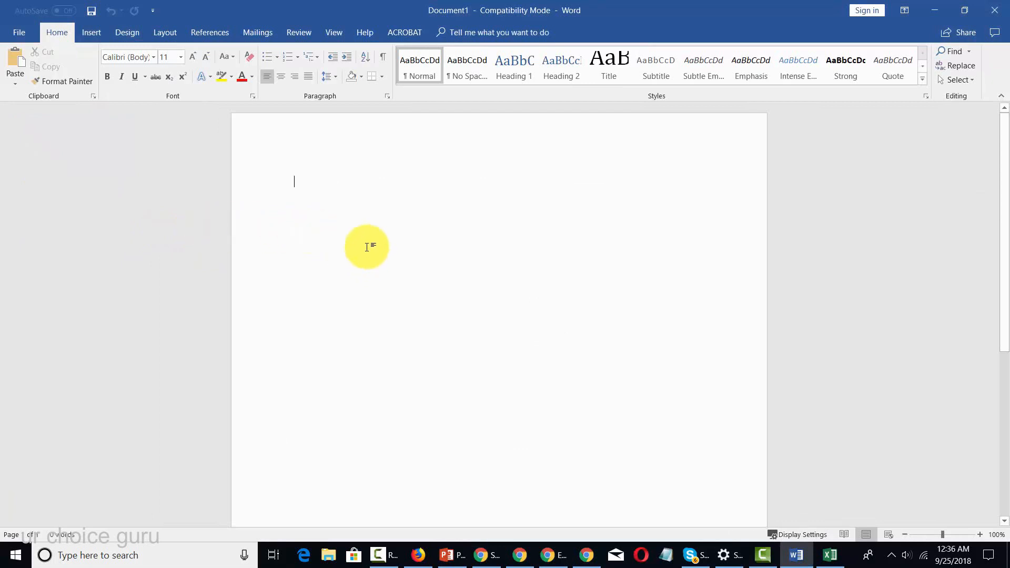
# Select all in the empty document and browse the Design, Layout and References ribbon tabs
pyautogui.hotkey('ctrl', 'a')
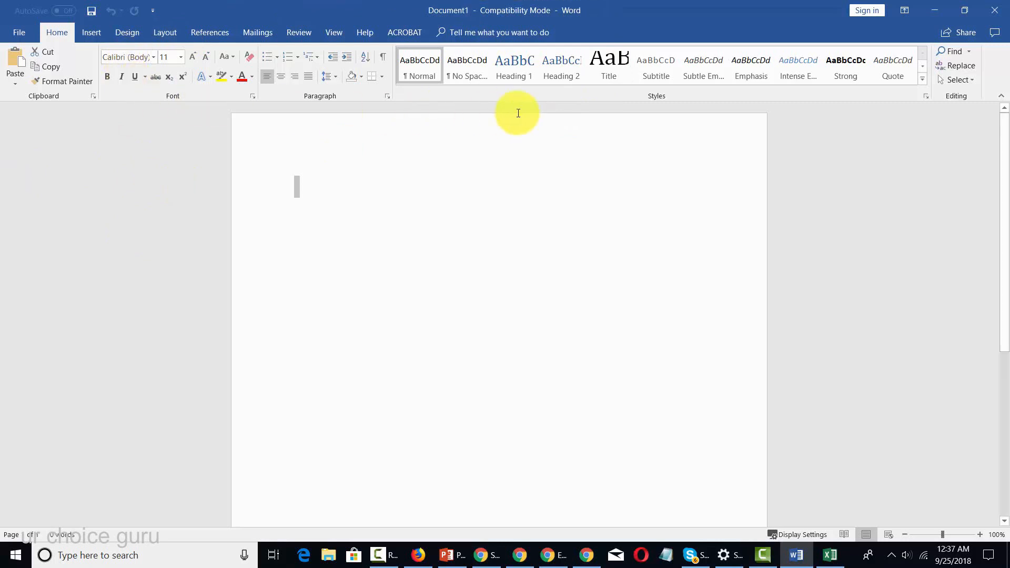
pyautogui.scroll(-1, 194, 51)
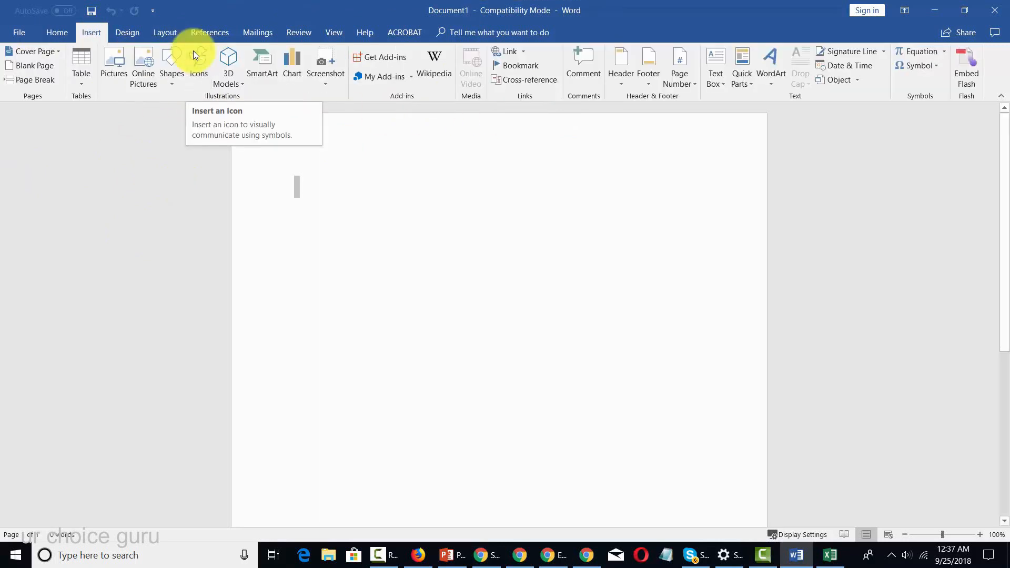
pyautogui.click(119, 33)
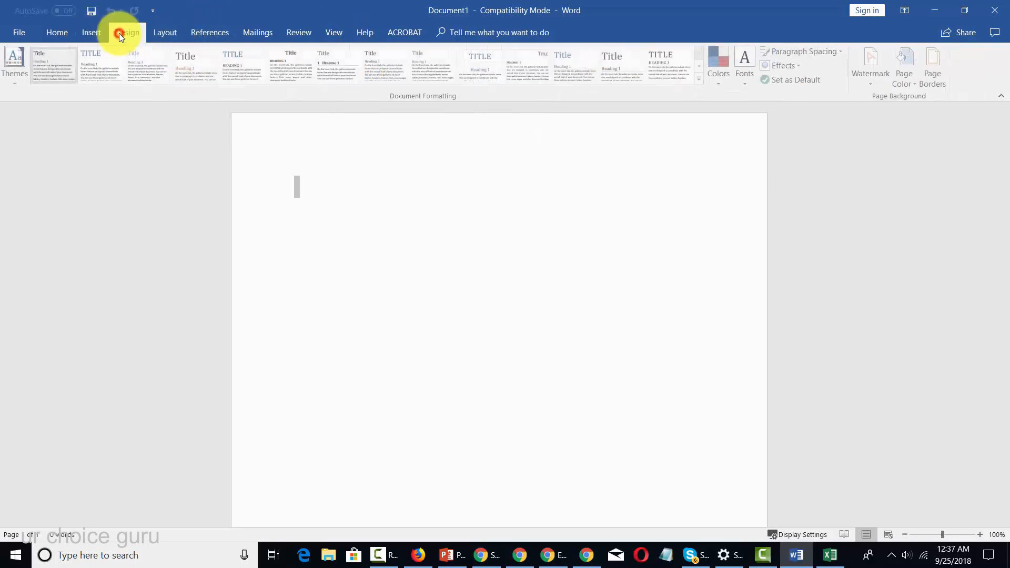
pyautogui.click(165, 33)
pyautogui.click(221, 34)
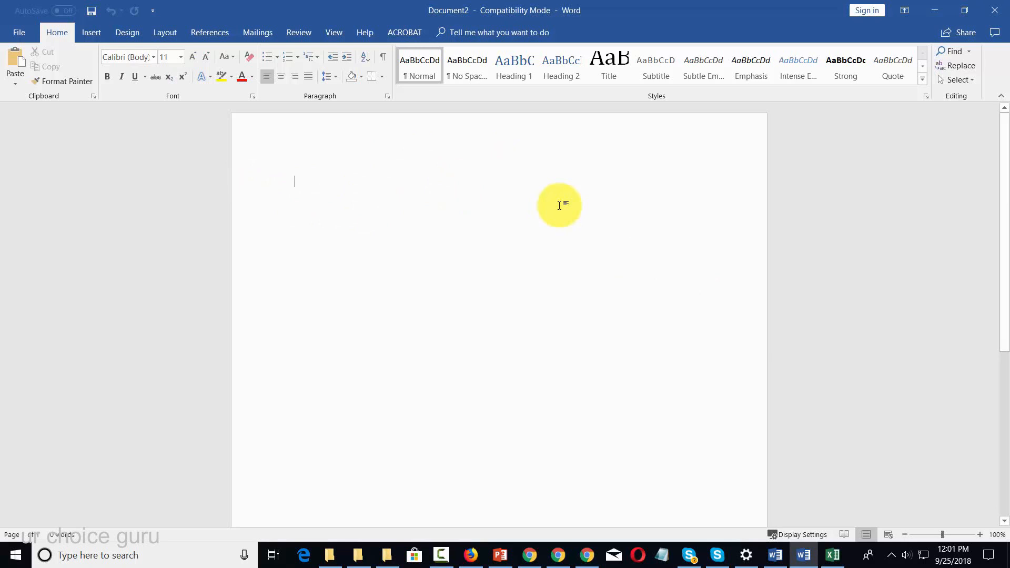
# Pin the Virtual Reality document and the prqctice folder on the Open page
pyautogui.click(21, 33)
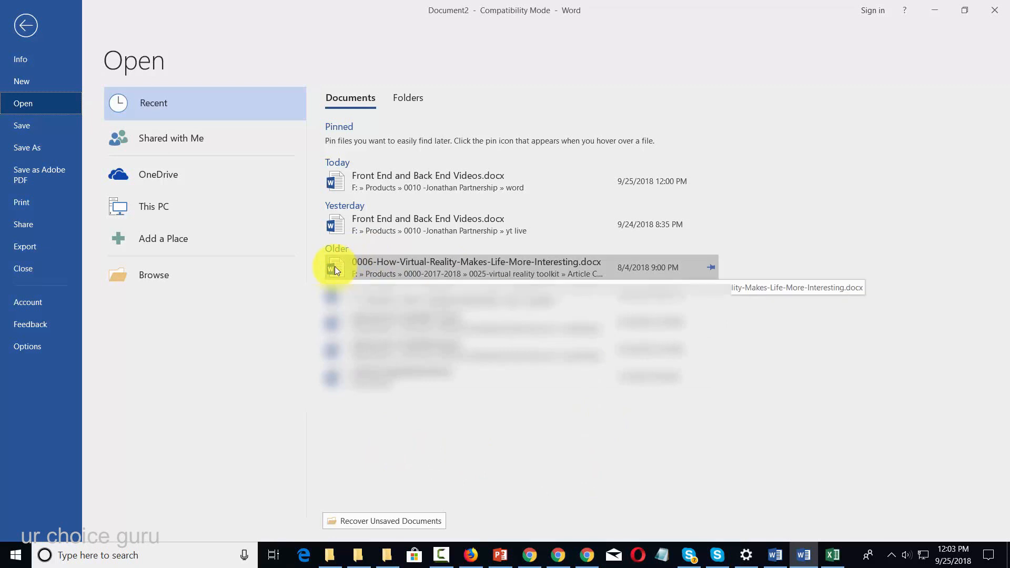
pyautogui.click(710, 268)
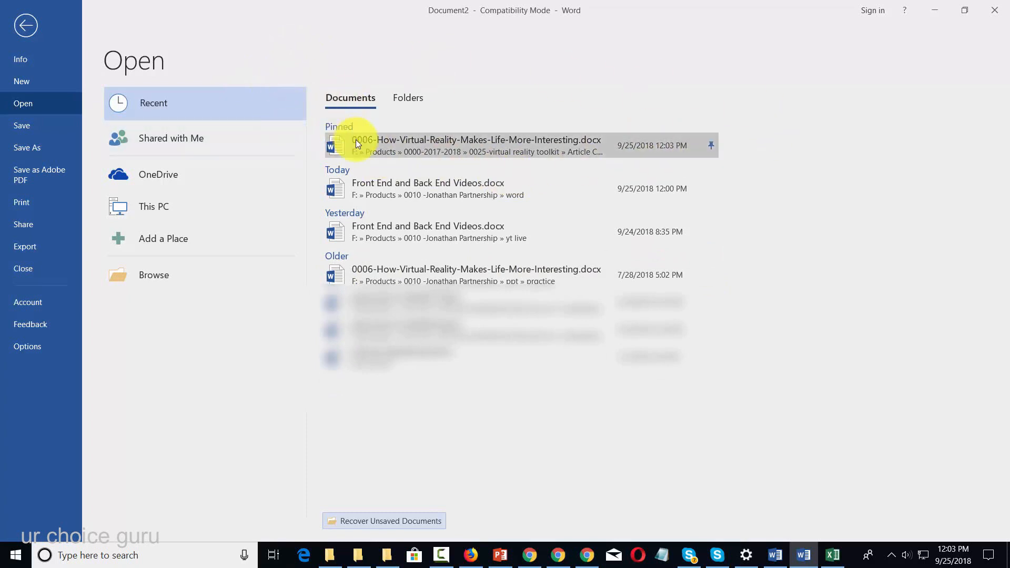
pyautogui.click(415, 100)
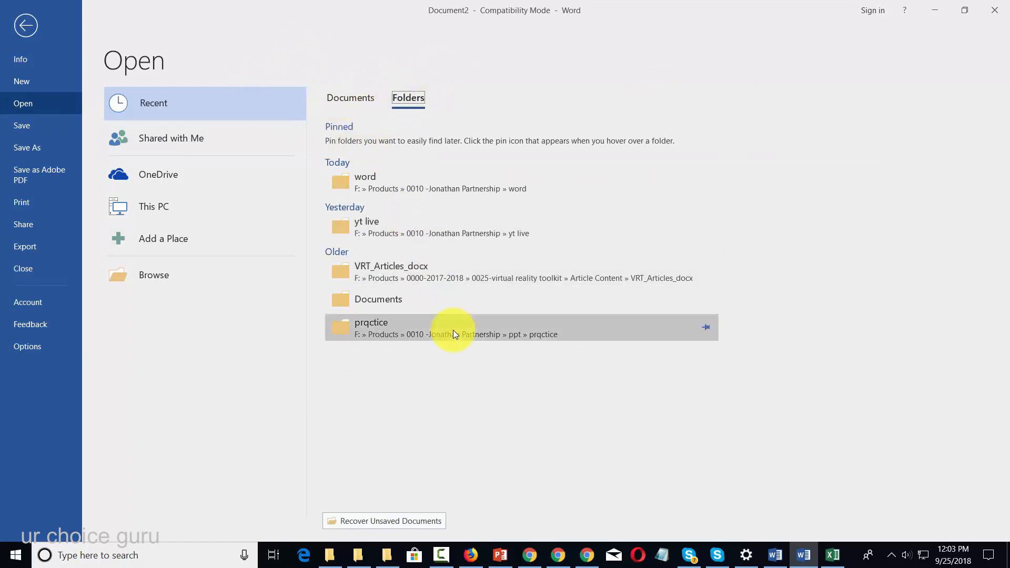
pyautogui.click(708, 326)
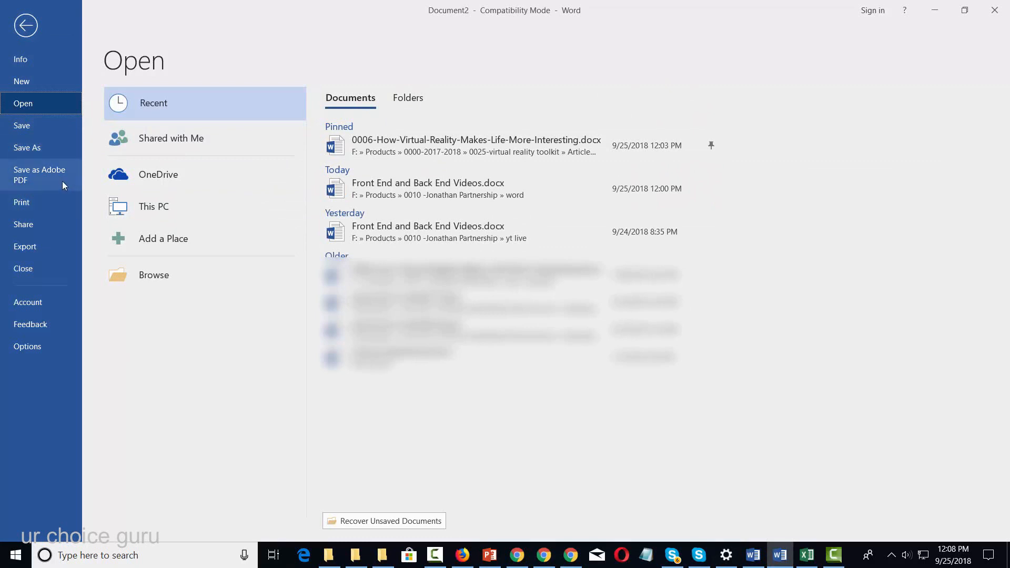
# Check the print preview and Page Setup, then move to the Share page
pyautogui.click(30, 203)
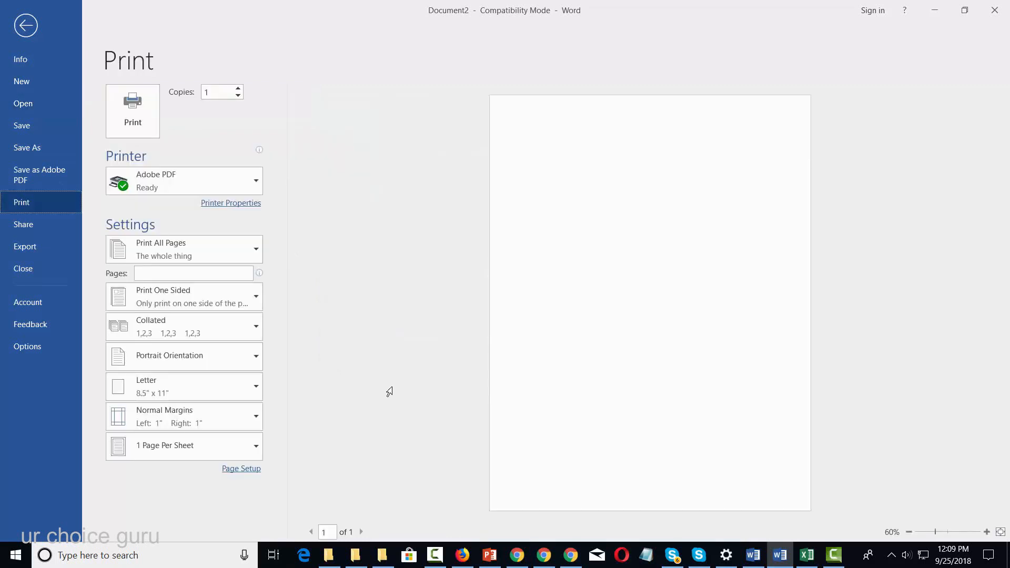
pyautogui.click(237, 470)
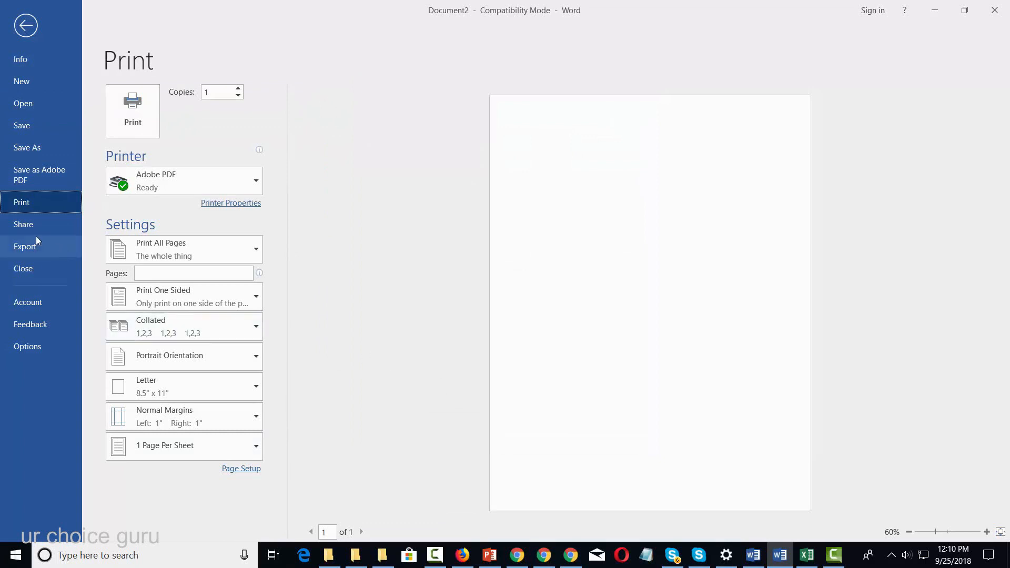
pyautogui.click(25, 224)
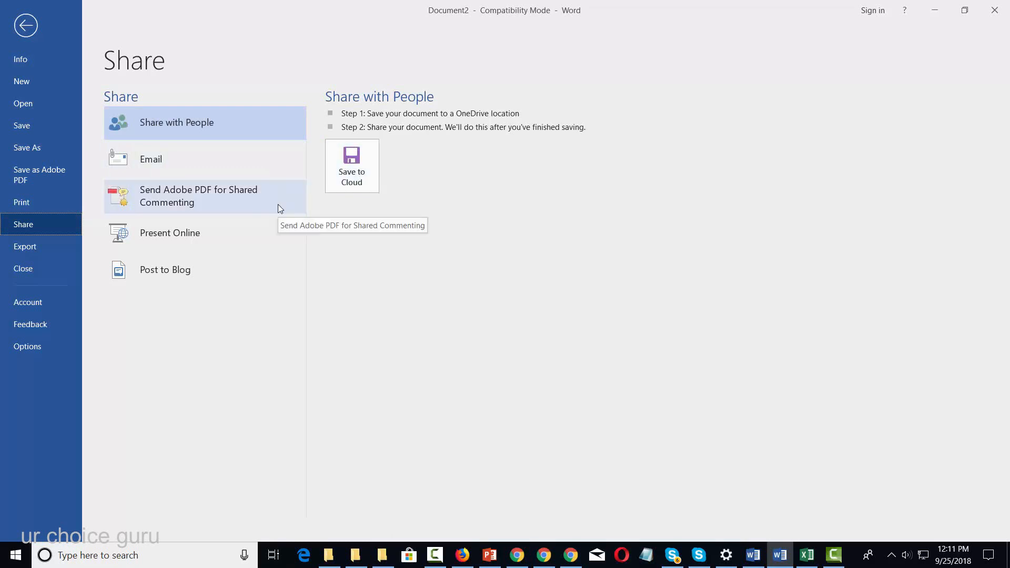
# Present Document2 online via Office Presentation Service, allowing remote viewers to download it
pyautogui.click(174, 235)
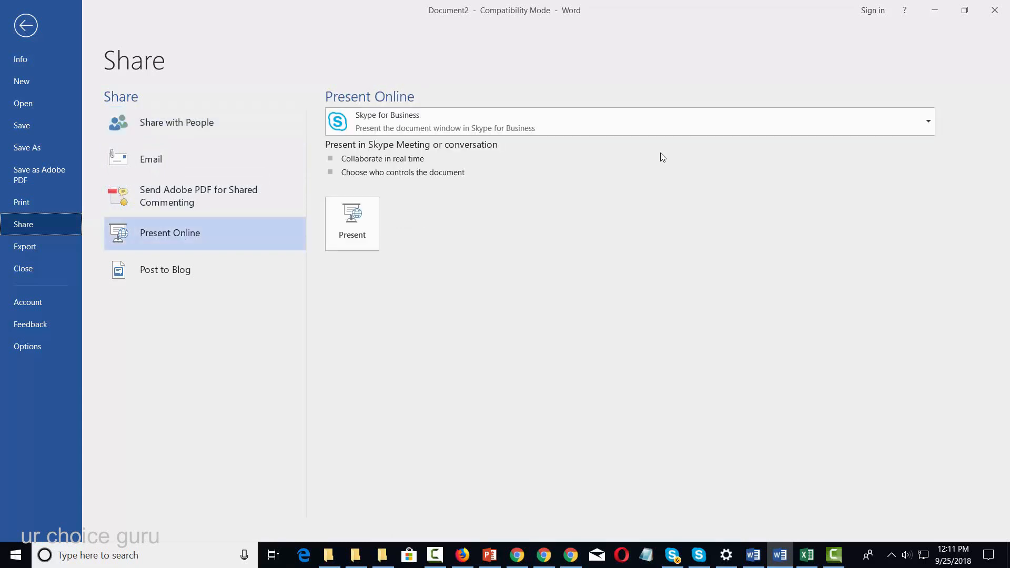
pyautogui.click(875, 126)
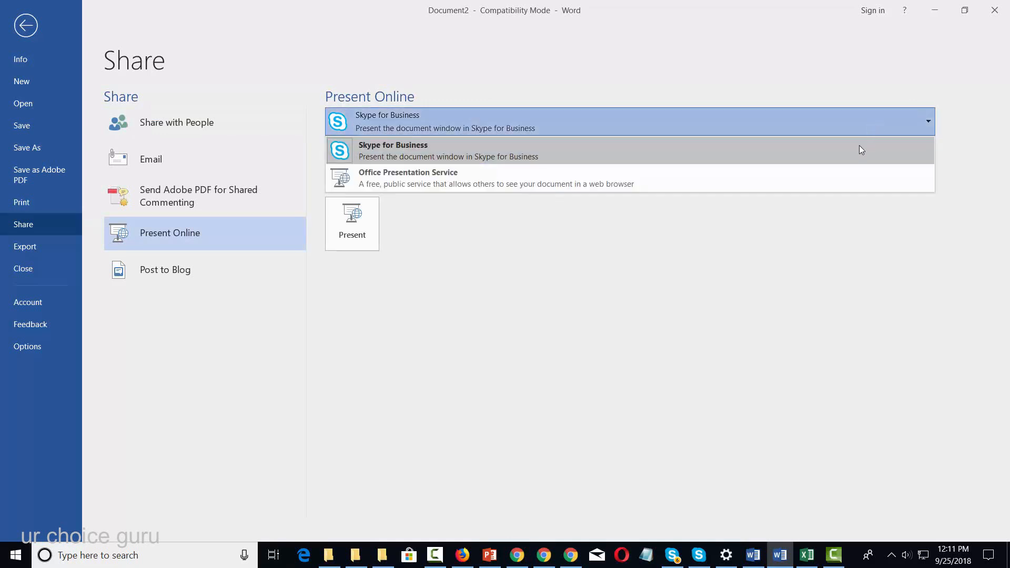
pyautogui.click(450, 179)
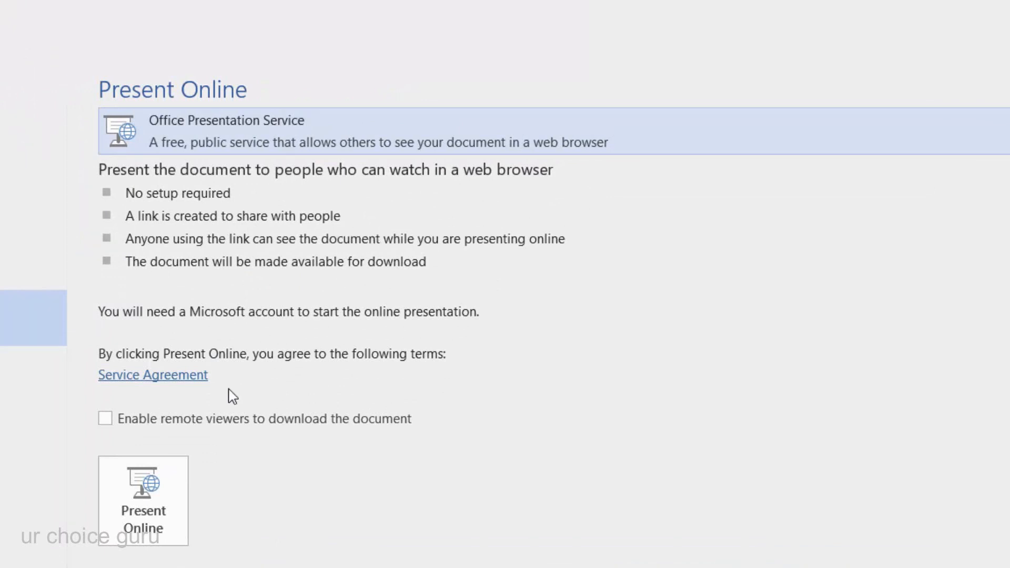
pyautogui.click(106, 419)
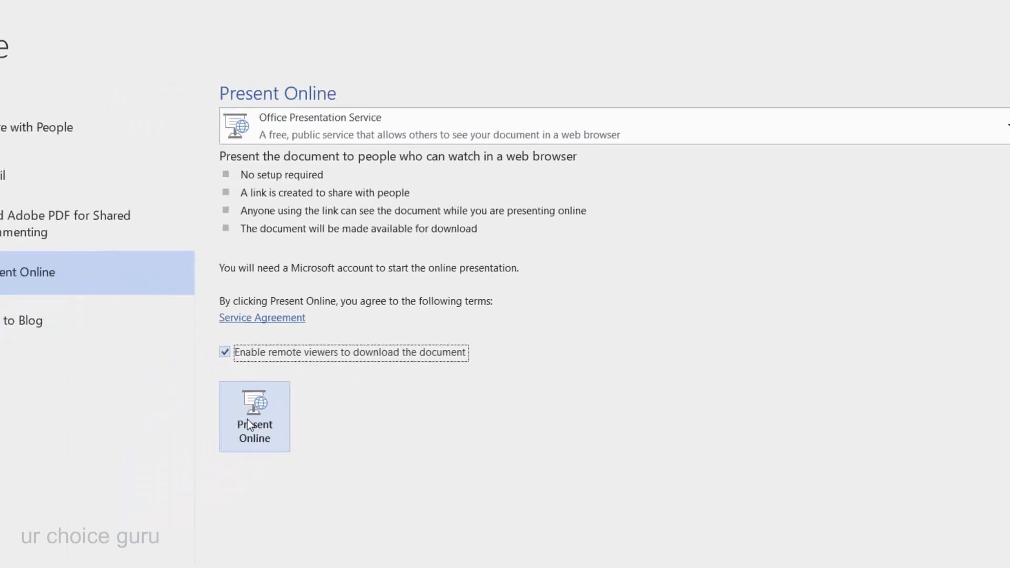
pyautogui.click(247, 419)
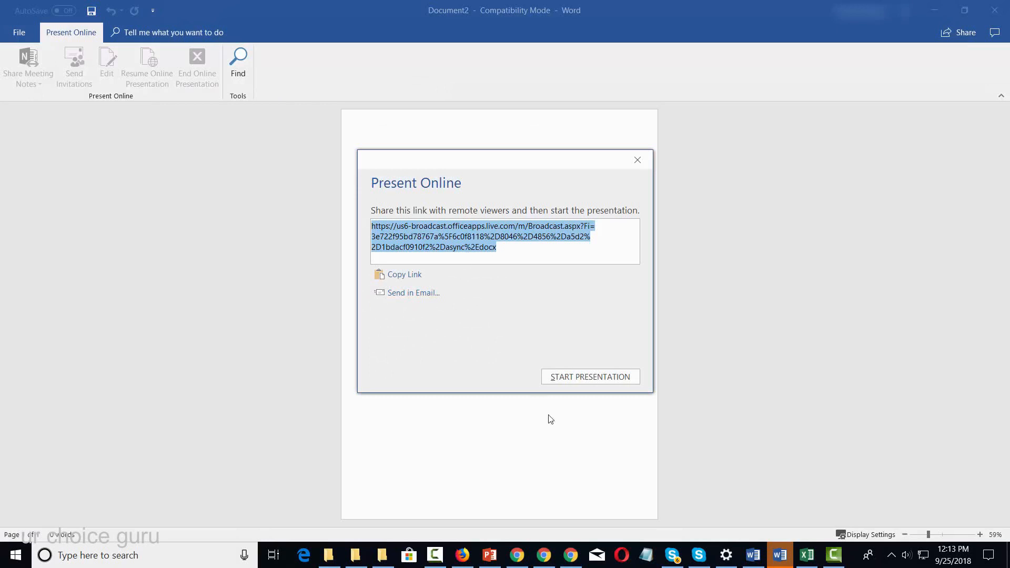
# Start the online presentation of Document2, then end it from the ribbon
pyautogui.click(577, 377)
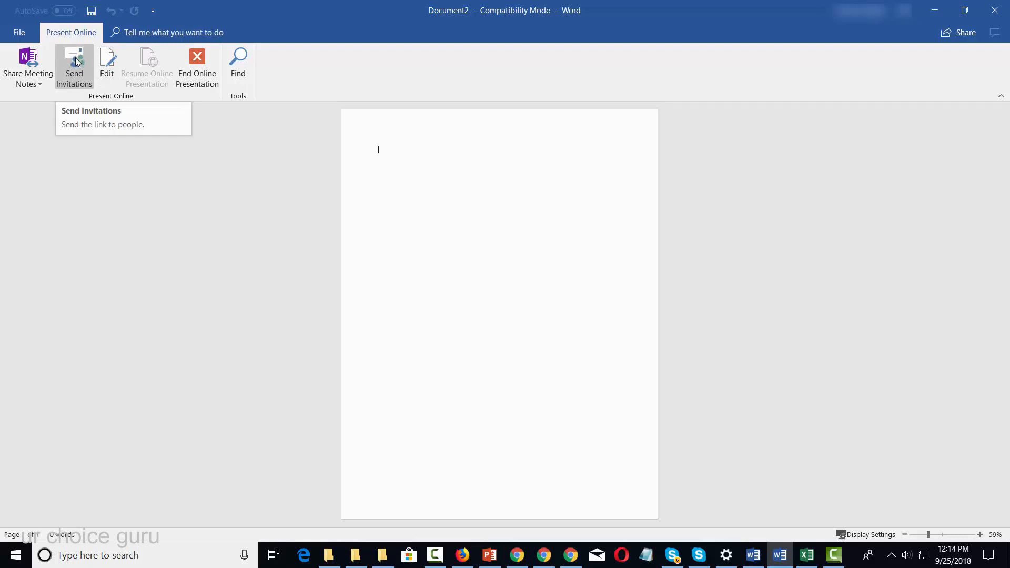
pyautogui.click(189, 74)
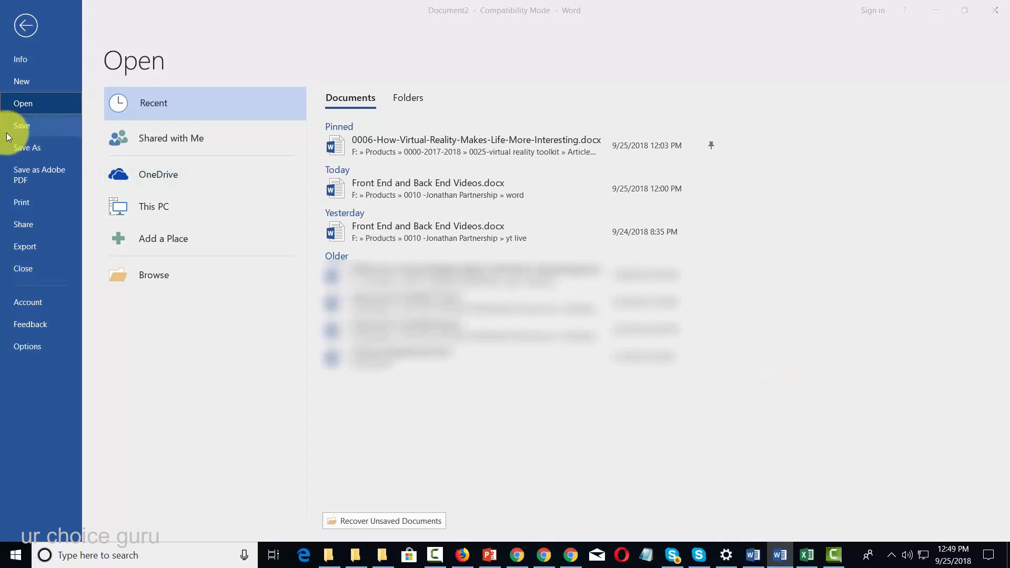
# Open Word Options from the File backstage
pyautogui.click(33, 349)
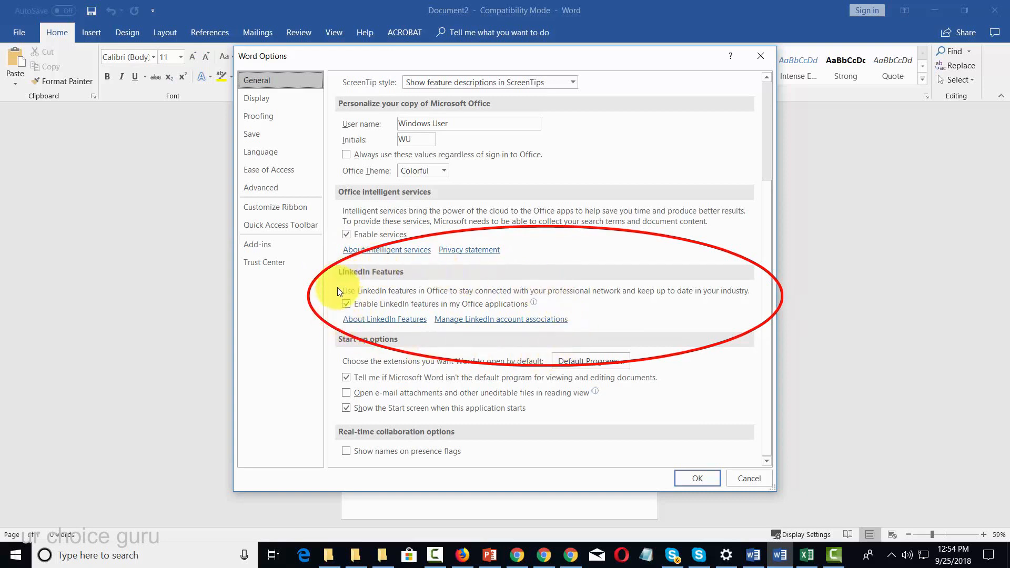
# Turn off LinkedIn features in Office and view the Advanced settings page
pyautogui.click(346, 304)
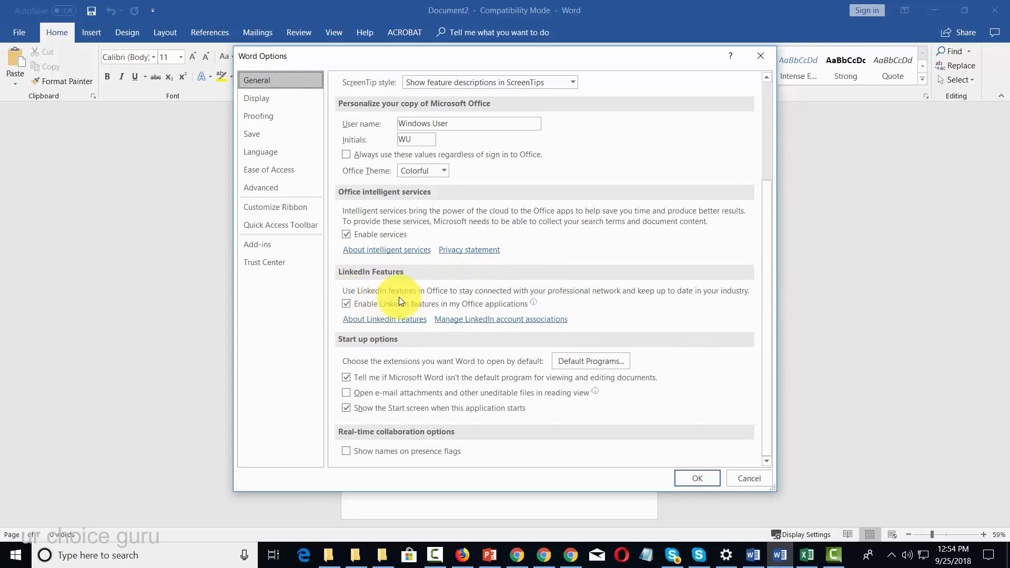
pyautogui.click(261, 187)
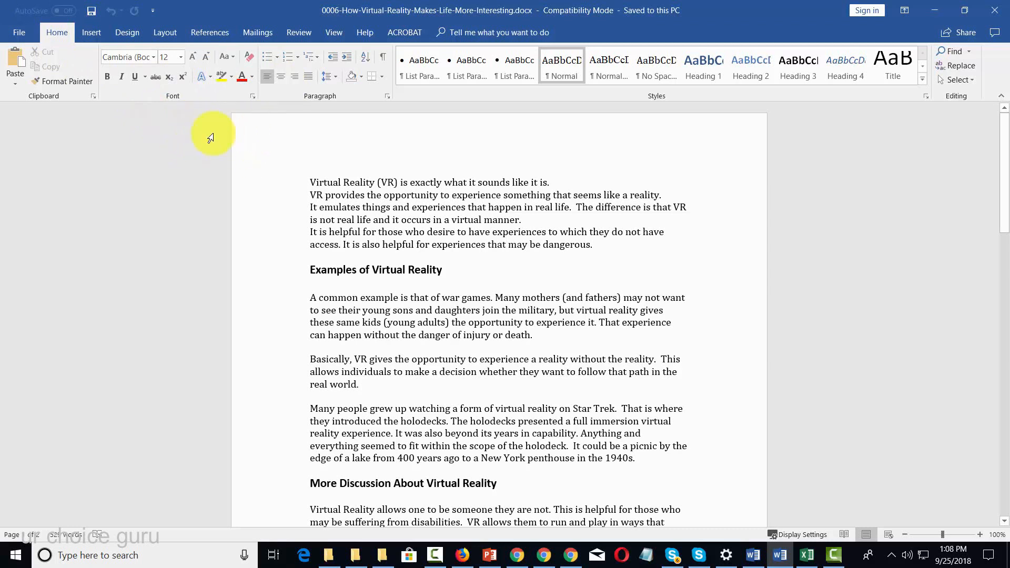
pyautogui.moveTo(308, 179); pyautogui.dragTo(627, 248)
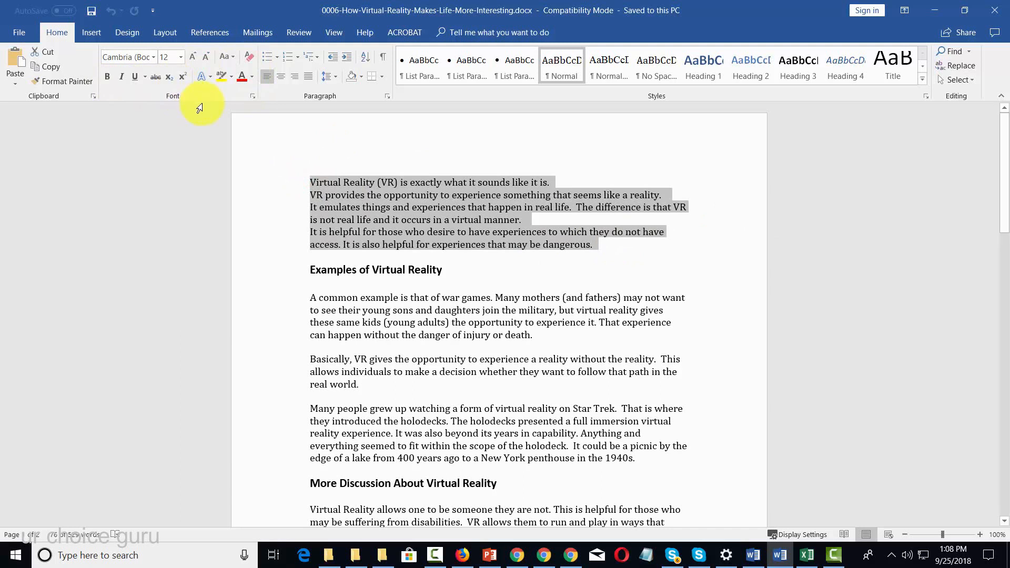
pyautogui.click(253, 77)
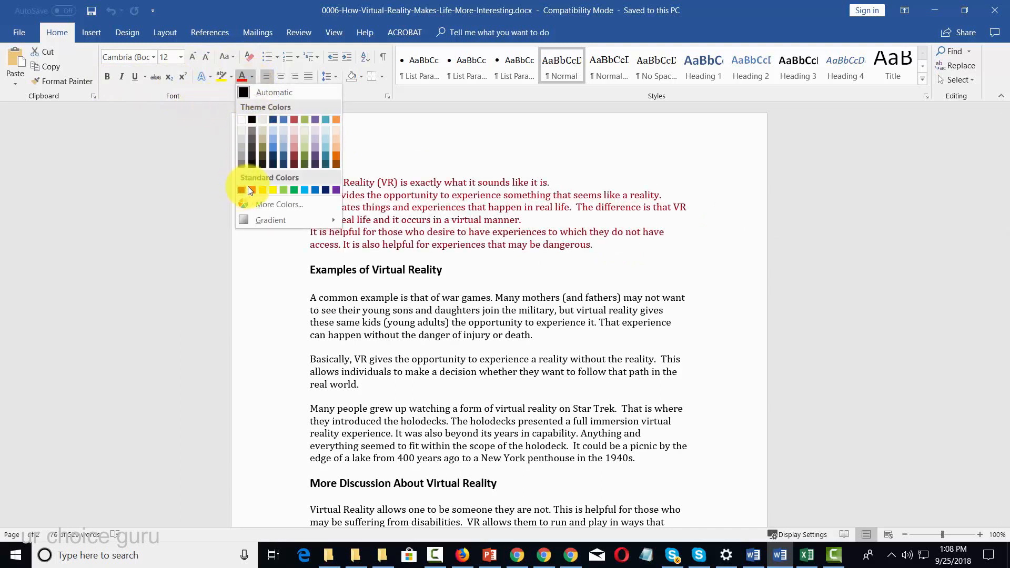
pyautogui.click(200, 186)
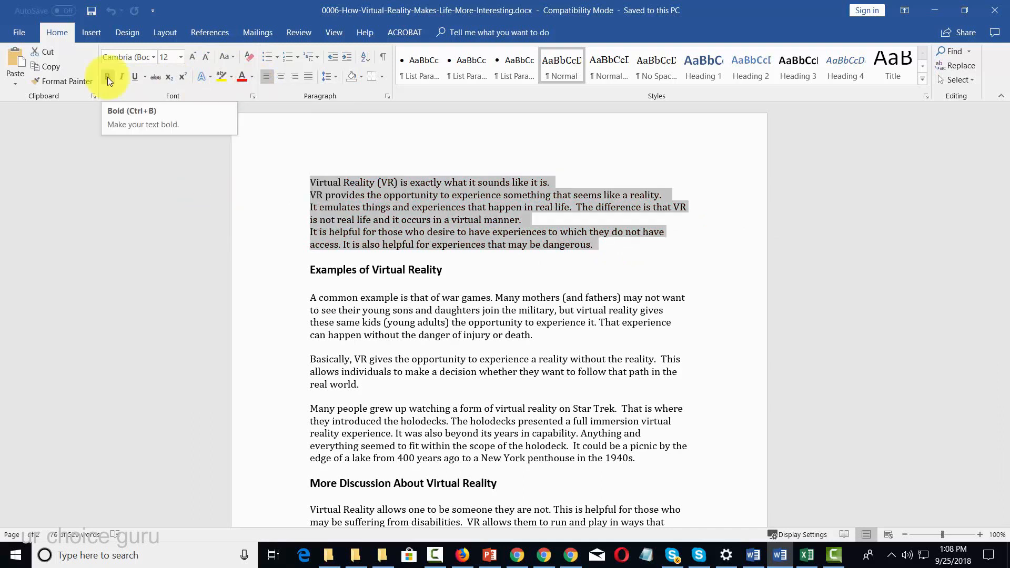
pyautogui.click(107, 77)
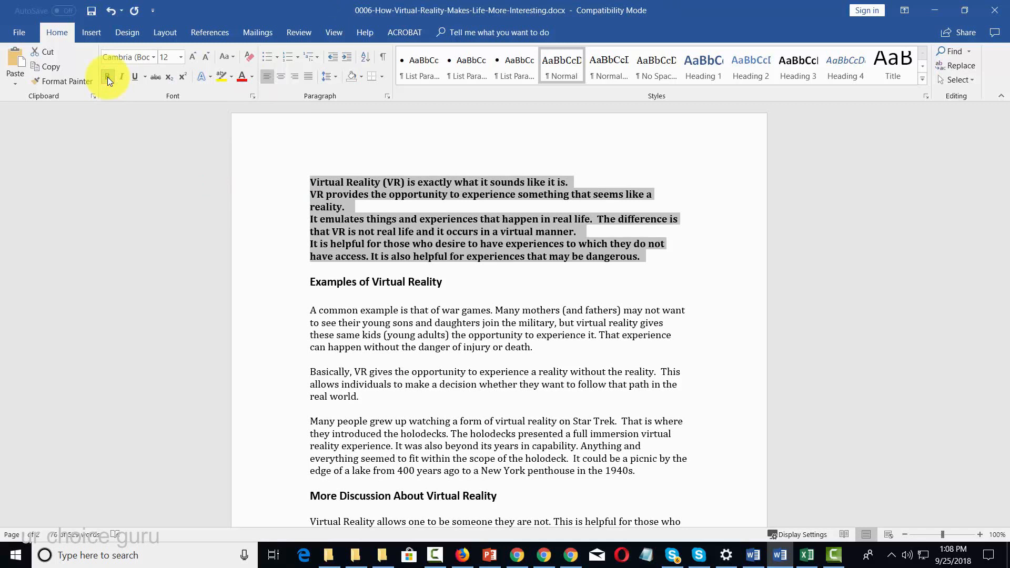
pyautogui.click(107, 78)
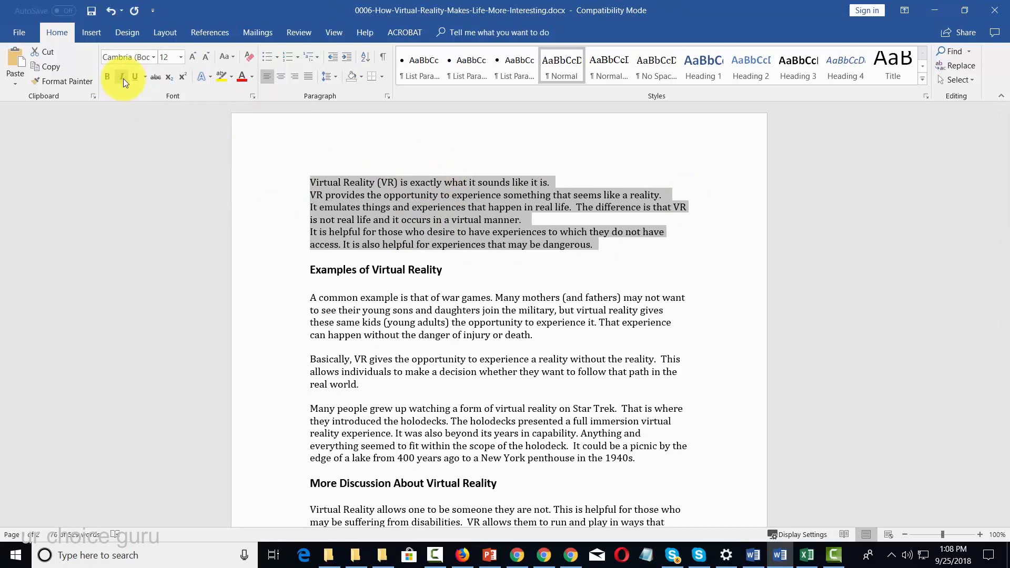
pyautogui.click(157, 78)
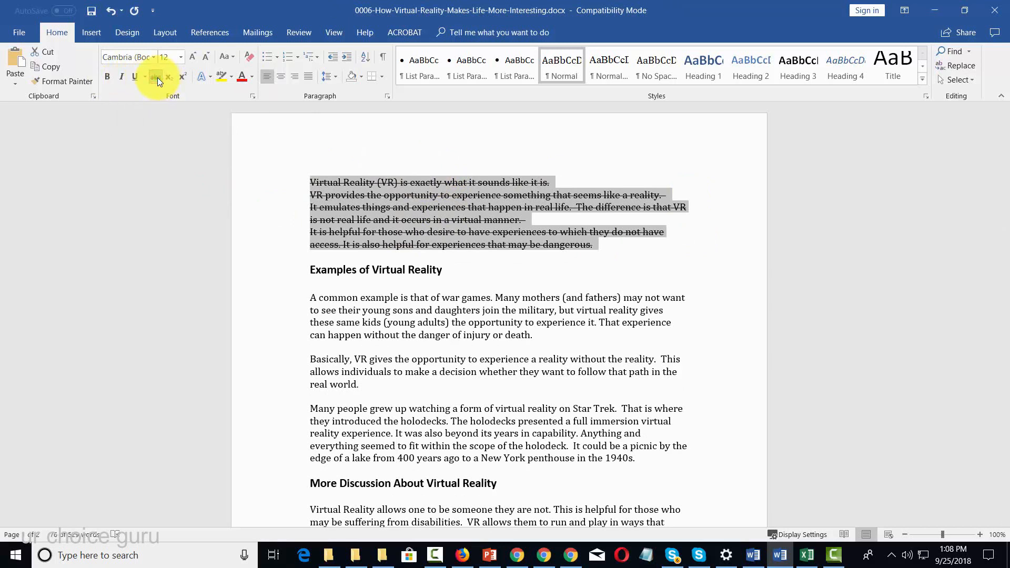
pyautogui.click(156, 77)
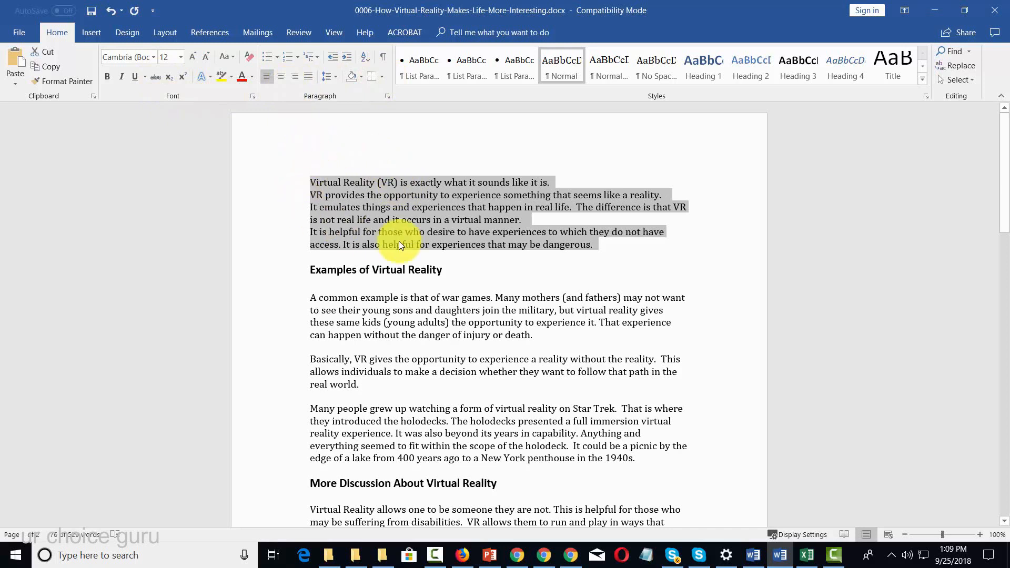
# Justify the opening paragraph and make it bold, italic and underlined
pyautogui.hotkey('ctrl', 'e')
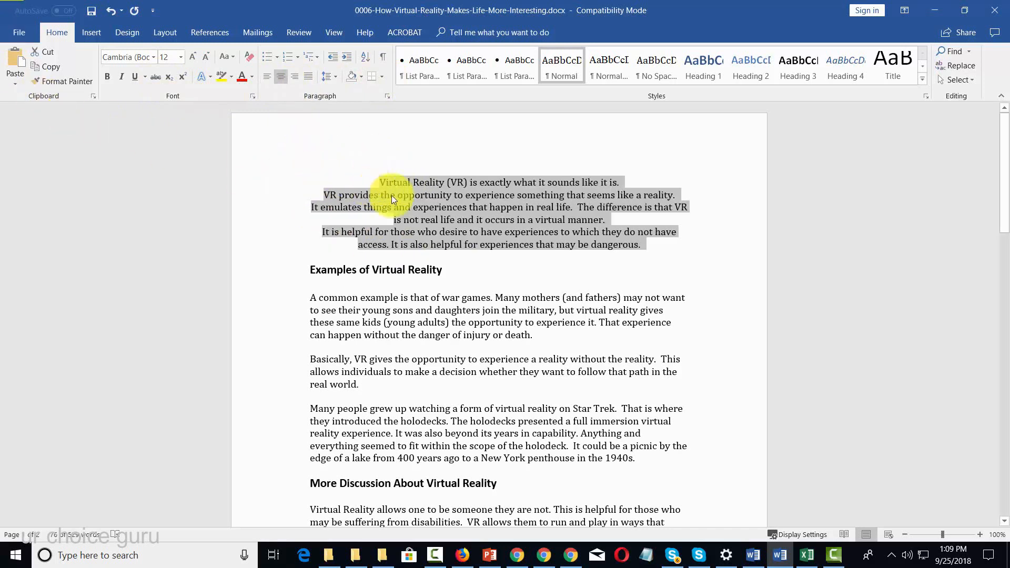
pyautogui.click(264, 76)
pyautogui.click(295, 78)
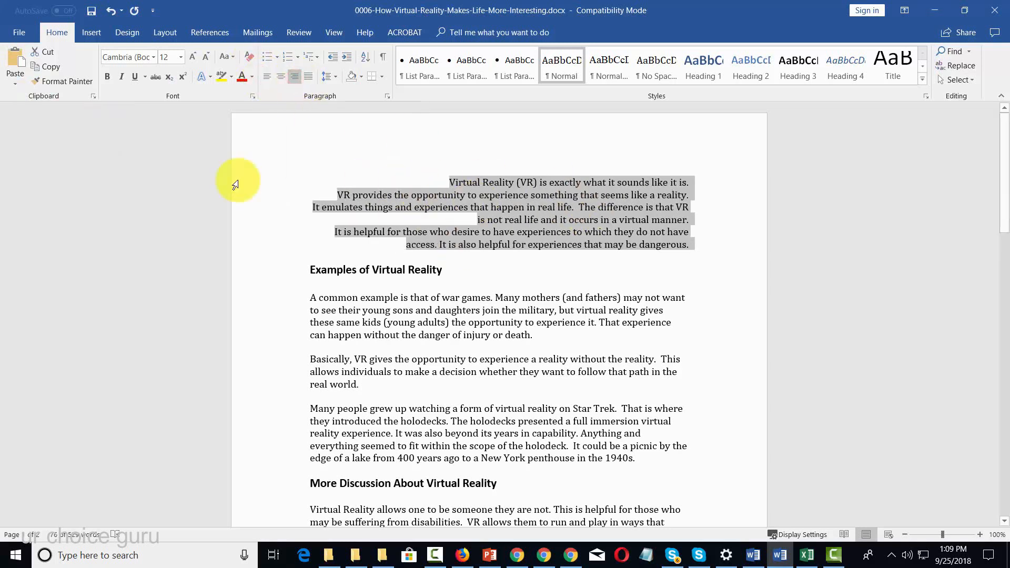
pyautogui.click(308, 79)
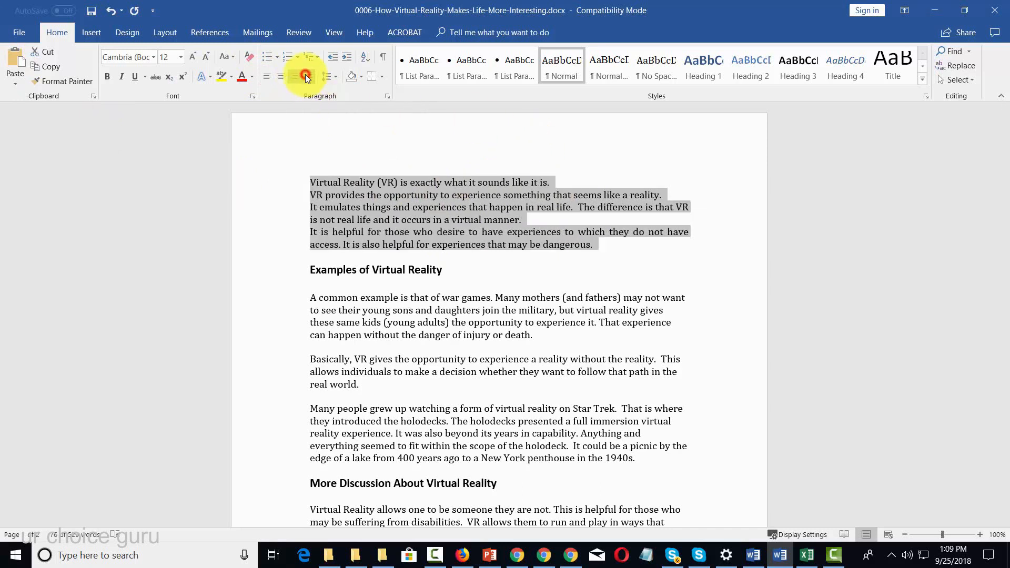
pyautogui.hotkey('ctrl', 'b')
pyautogui.hotkey('ctrl', 'i')
pyautogui.hotkey('ctrl', 'u')
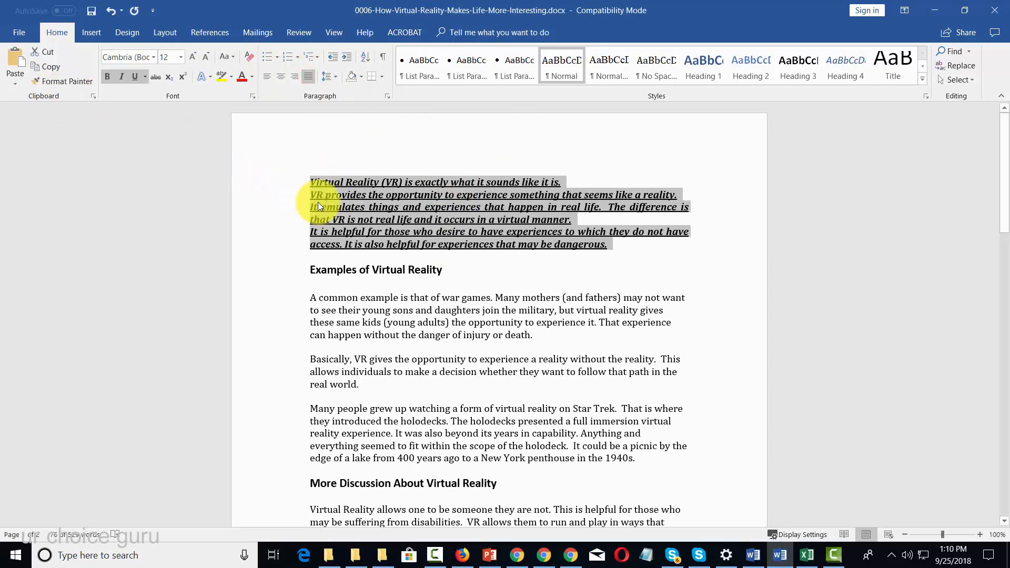
# Copy the opening paragraph's formatting onto the three Examples of Virtual Reality paragraphs with Format Painter
pyautogui.click(58, 81)
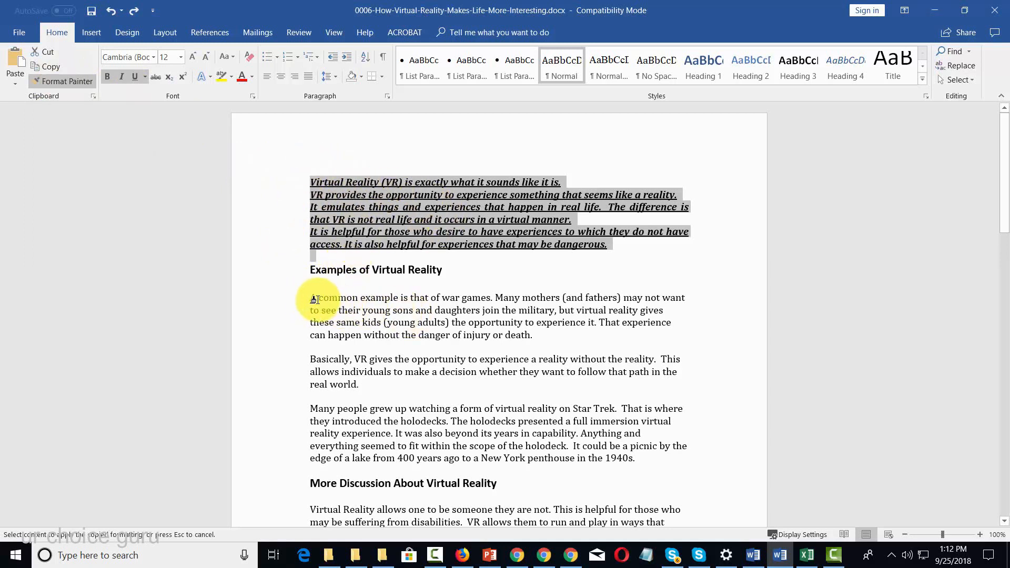
pyautogui.moveTo(309, 297)
pyautogui.mouseDown()
pyautogui.moveTo(323, 320)
pyautogui.moveTo(578, 451)
pyautogui.moveTo(646, 464)
pyautogui.mouseUp()
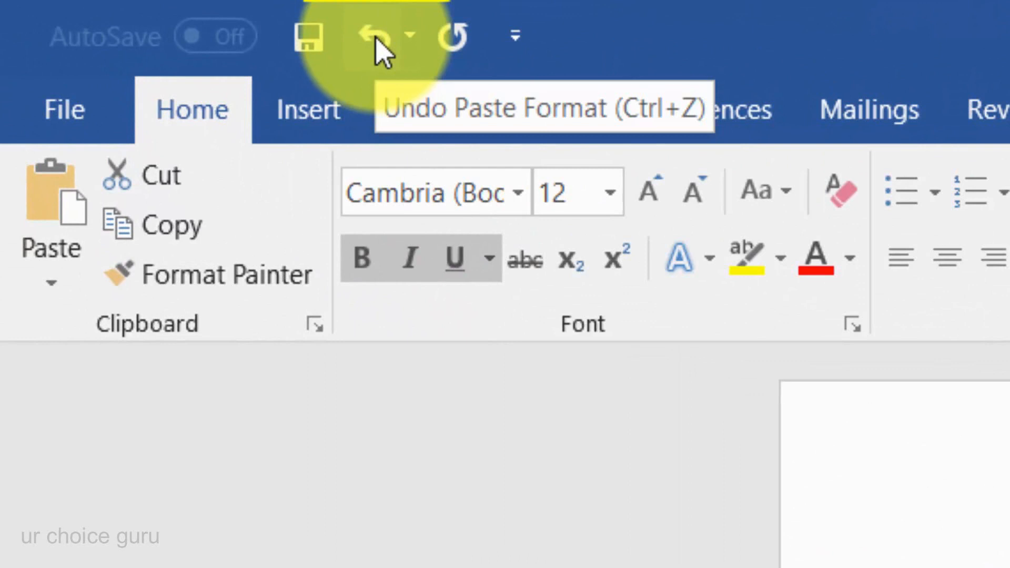
# Undo the pasted formatting and all earlier bold, italic, underline and alignment changes
pyautogui.click(376, 37)
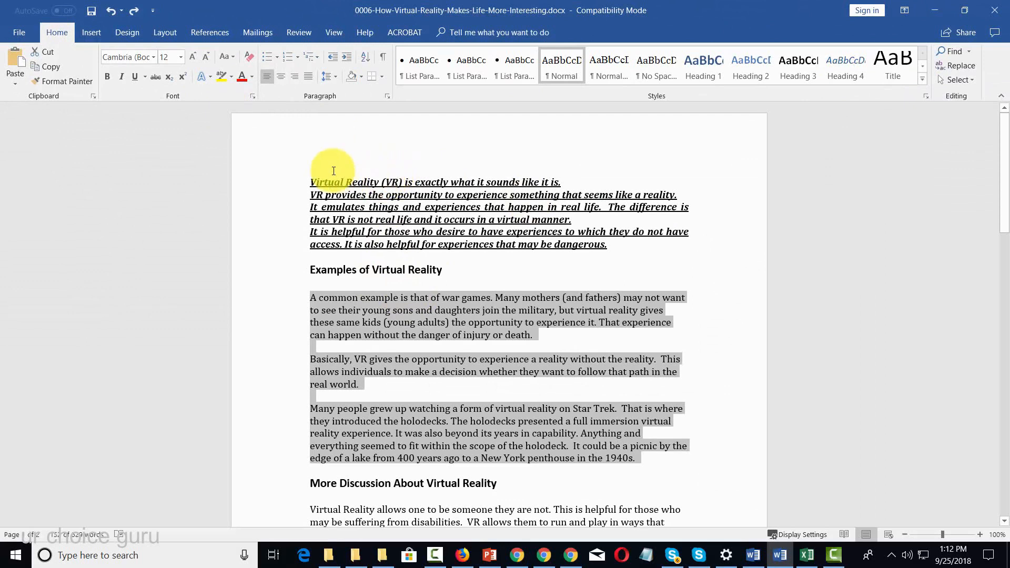
pyautogui.click(121, 11)
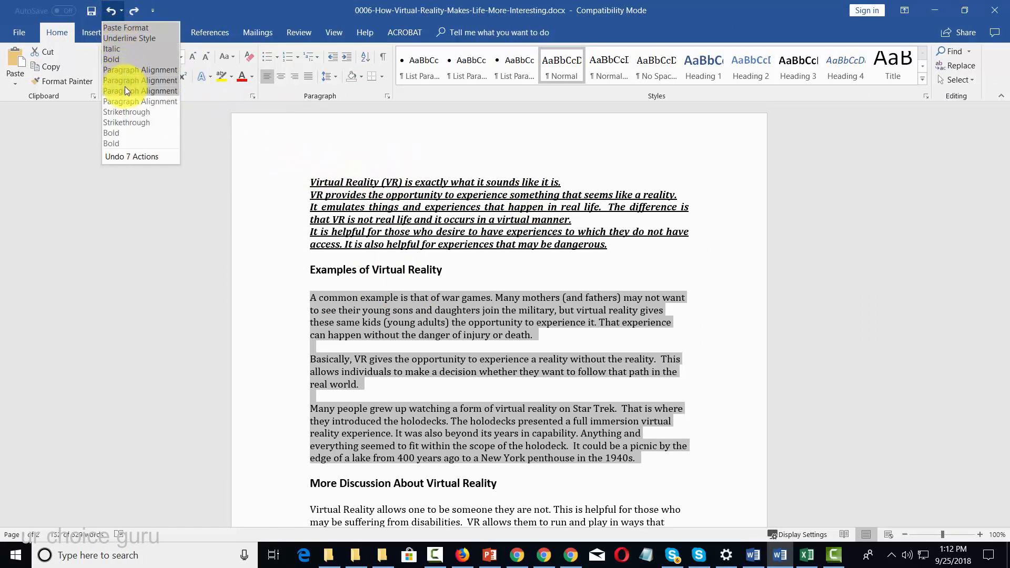
pyautogui.click(125, 114)
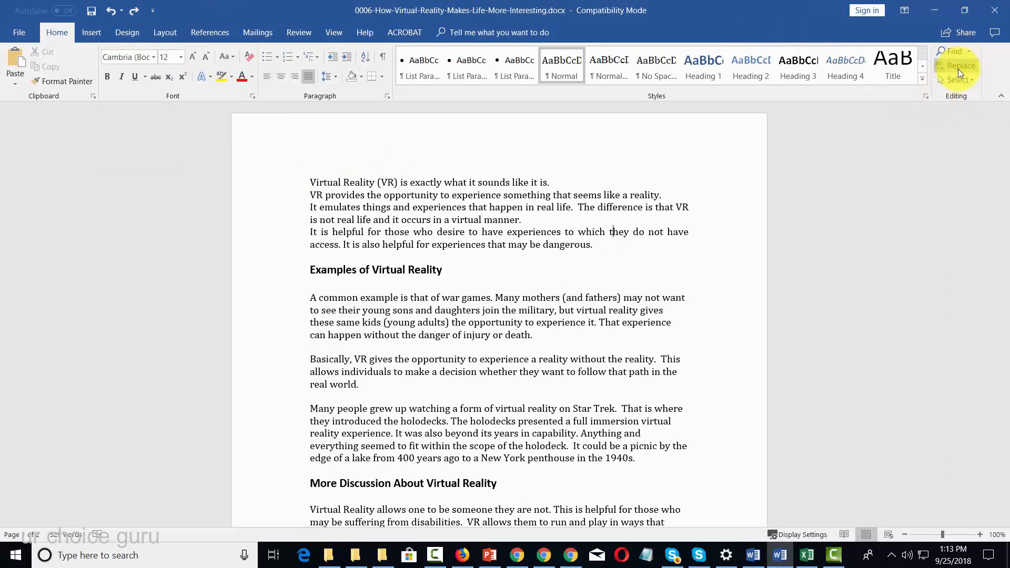
# Select all text using Select All in the Editing group
pyautogui.click(967, 80)
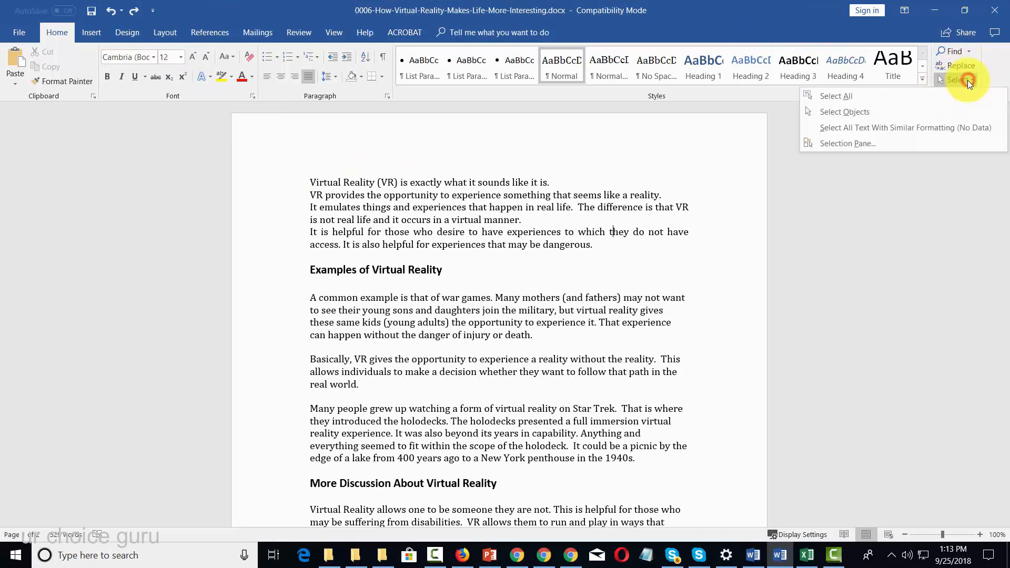
pyautogui.click(850, 97)
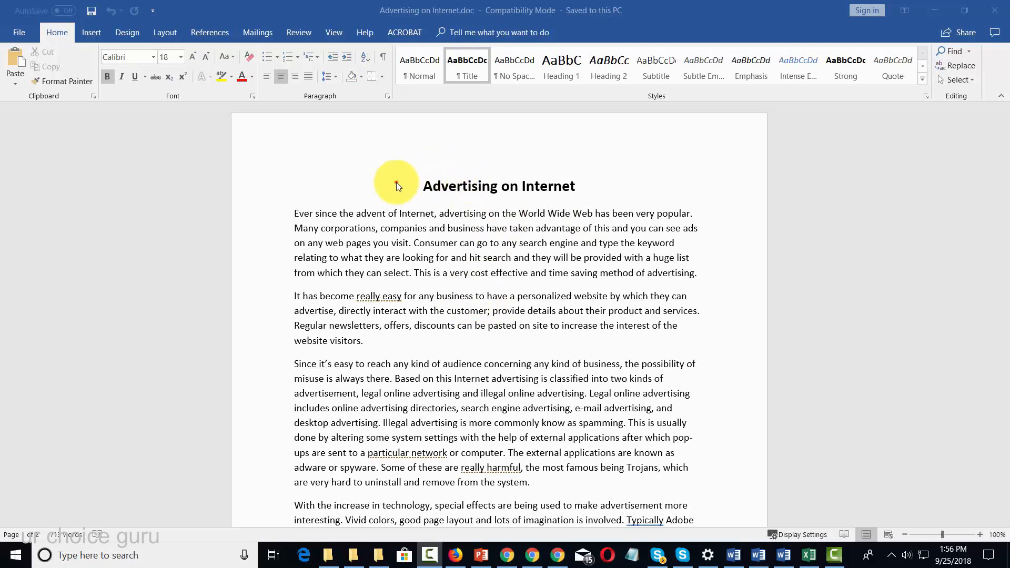
pyautogui.moveTo(419, 185); pyautogui.dragTo(570, 190)
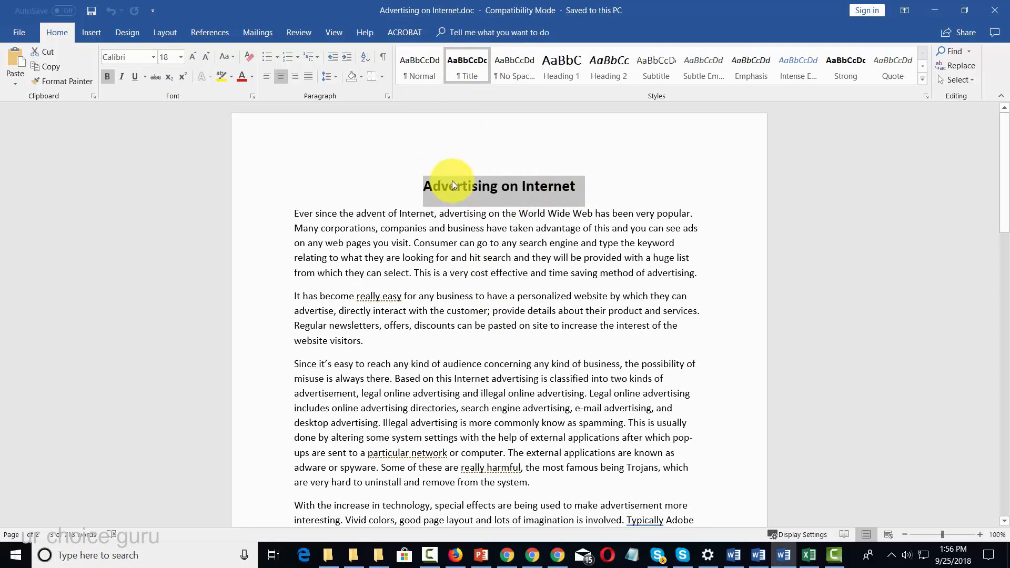
pyautogui.click(584, 181)
pyautogui.scroll(-5, 568, 189)
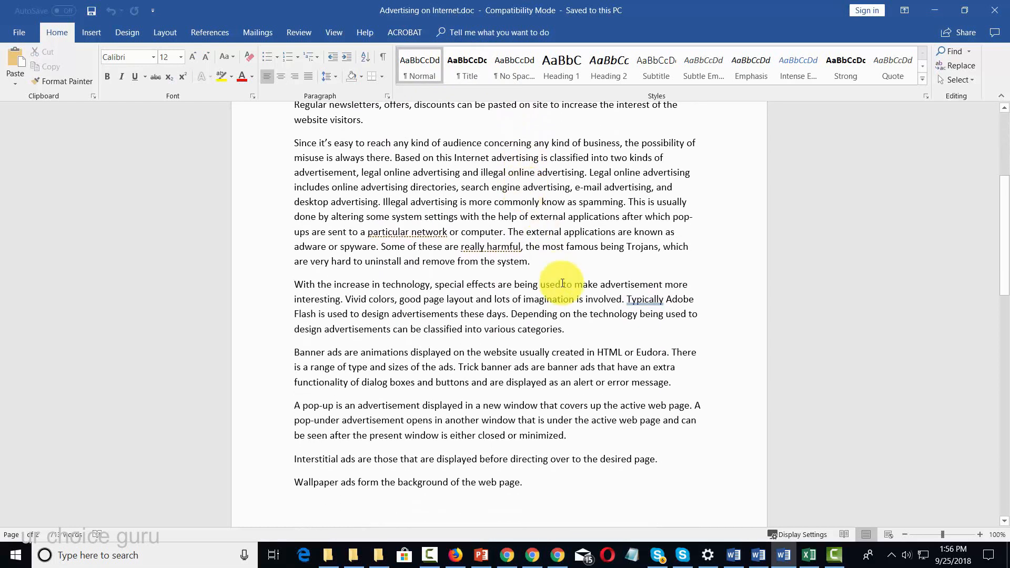
# Add the heading 'Advertising Off the Internet' after 'system.' and give it the Title style
pyautogui.click(537, 264)
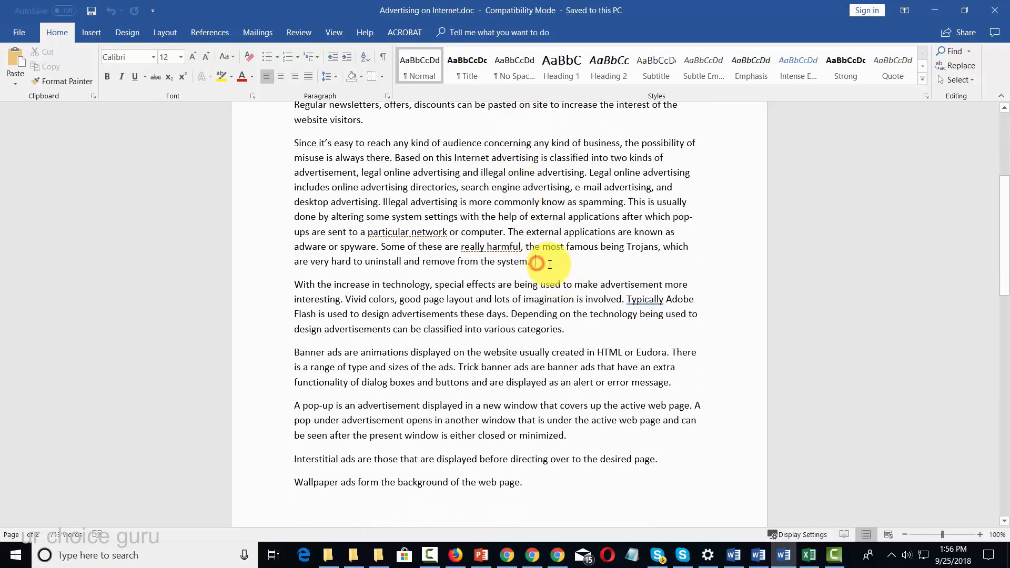
pyautogui.press('Return')
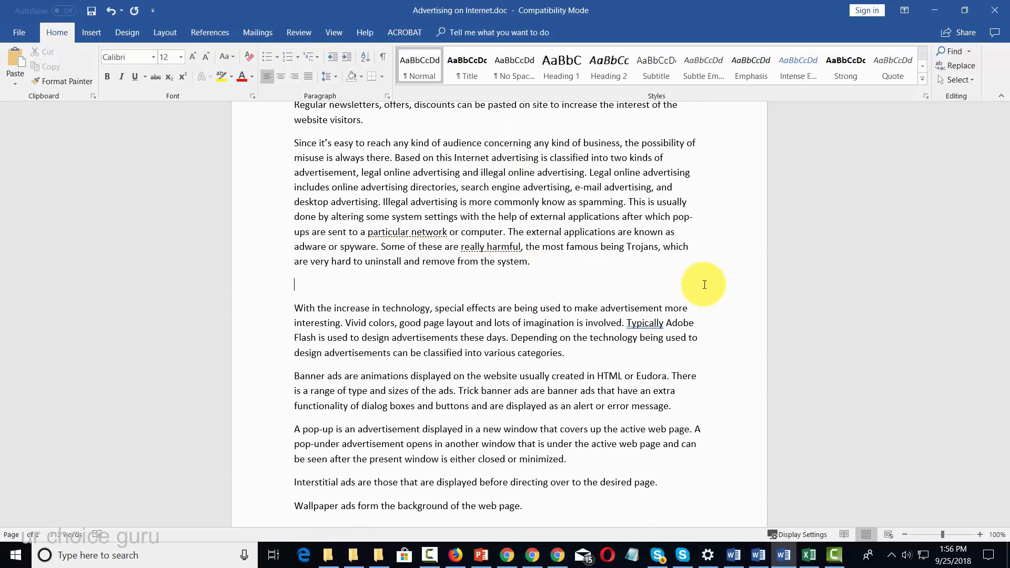
pyautogui.write('Advertising Off the Internet')
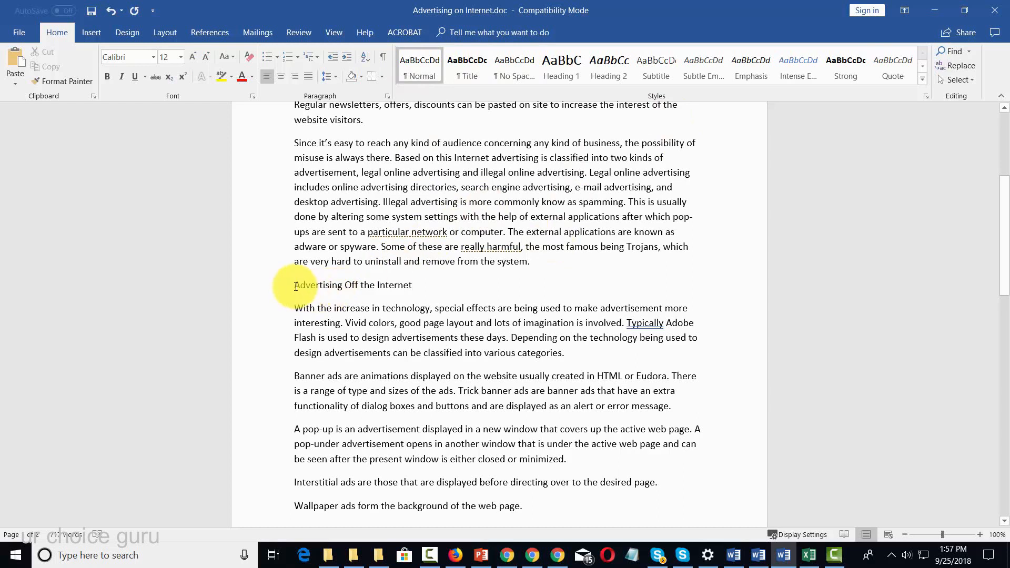
pyautogui.moveTo(296, 287); pyautogui.dragTo(409, 284)
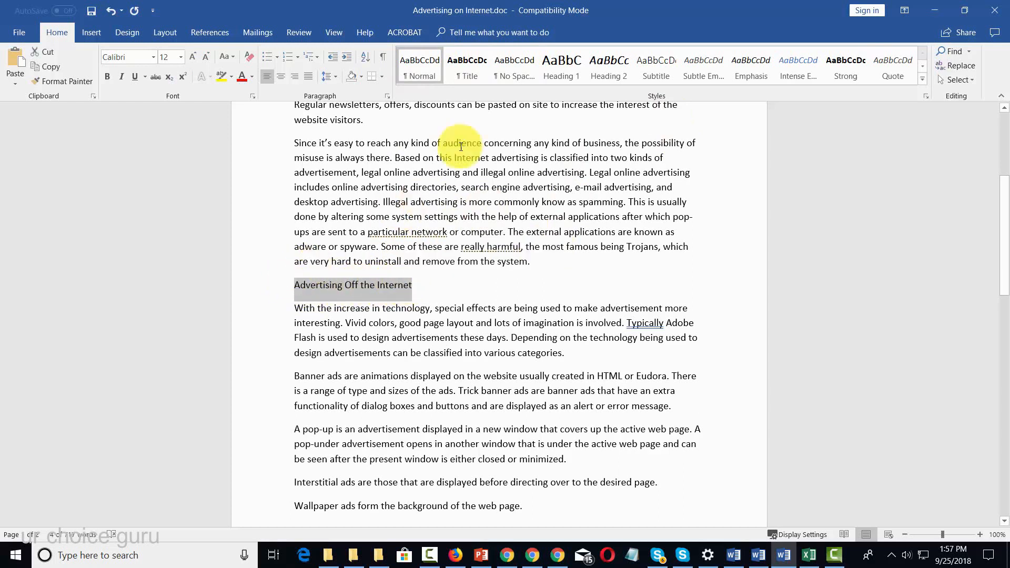
pyautogui.click(477, 61)
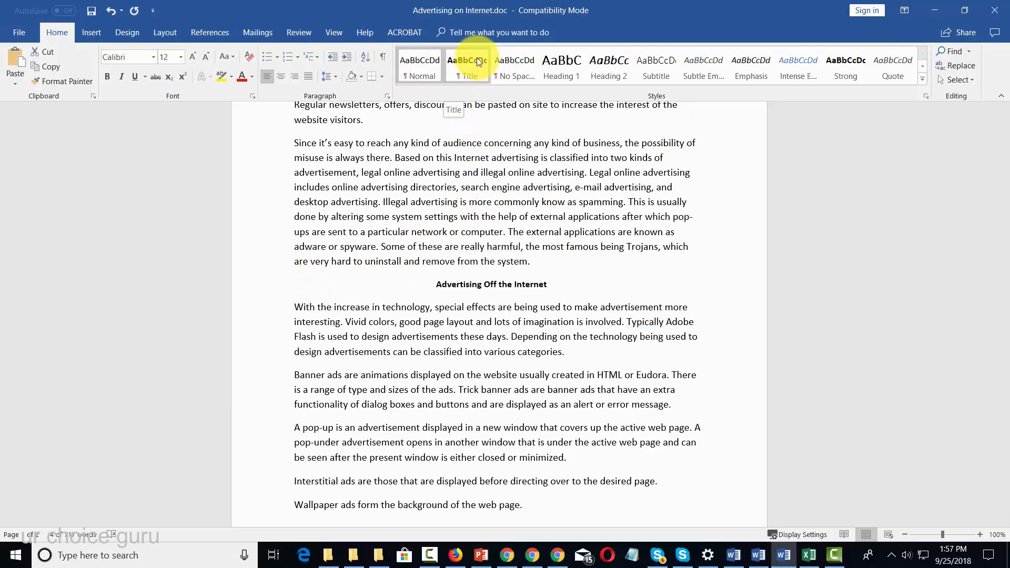
pyautogui.click(476, 61)
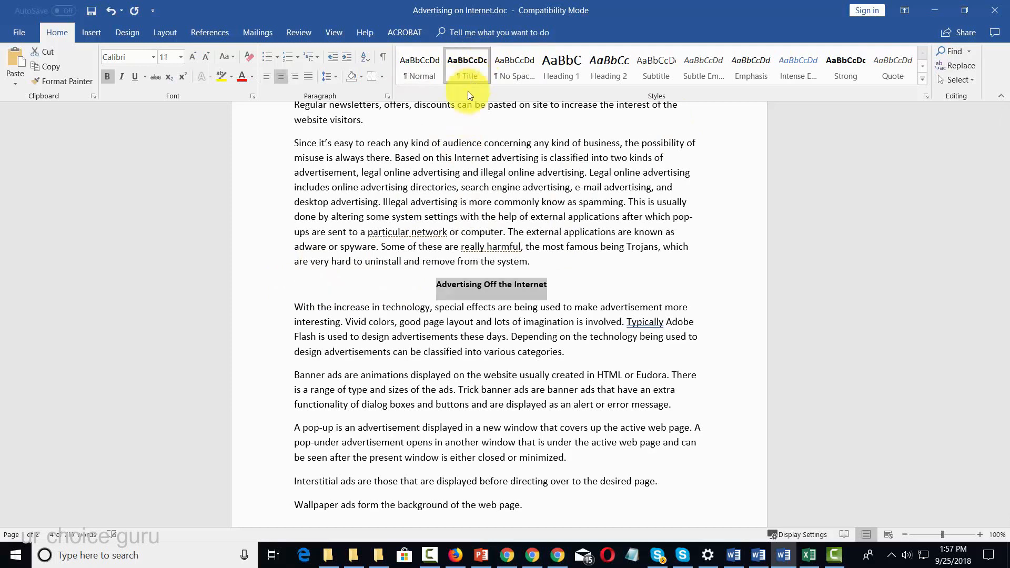
pyautogui.click(465, 285)
pyautogui.scroll(4, 465, 285)
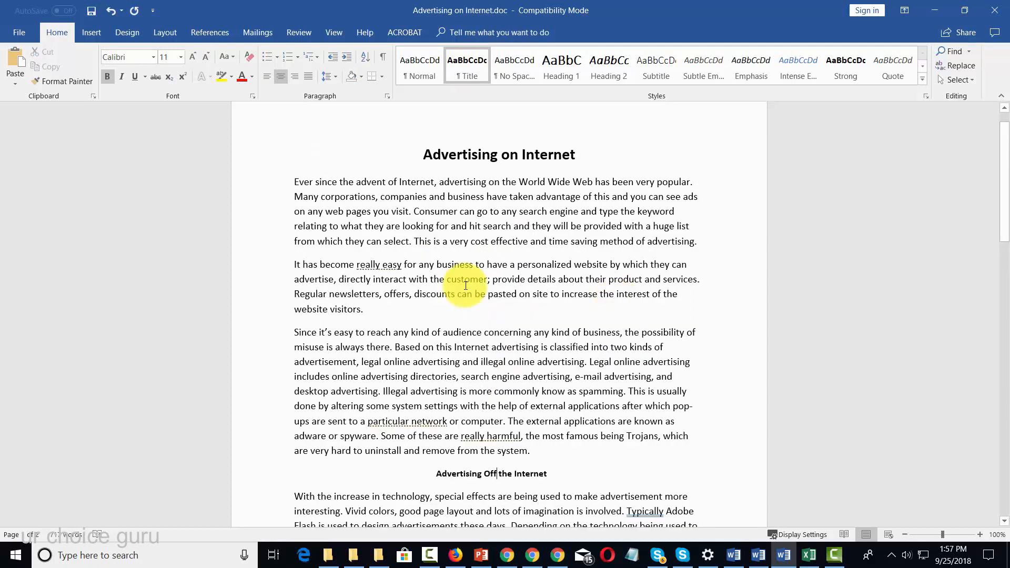
# Add a 'How to Advertise' line after 'website visitors.' and style it Heading 1
pyautogui.click(372, 307)
pyautogui.press('Return')
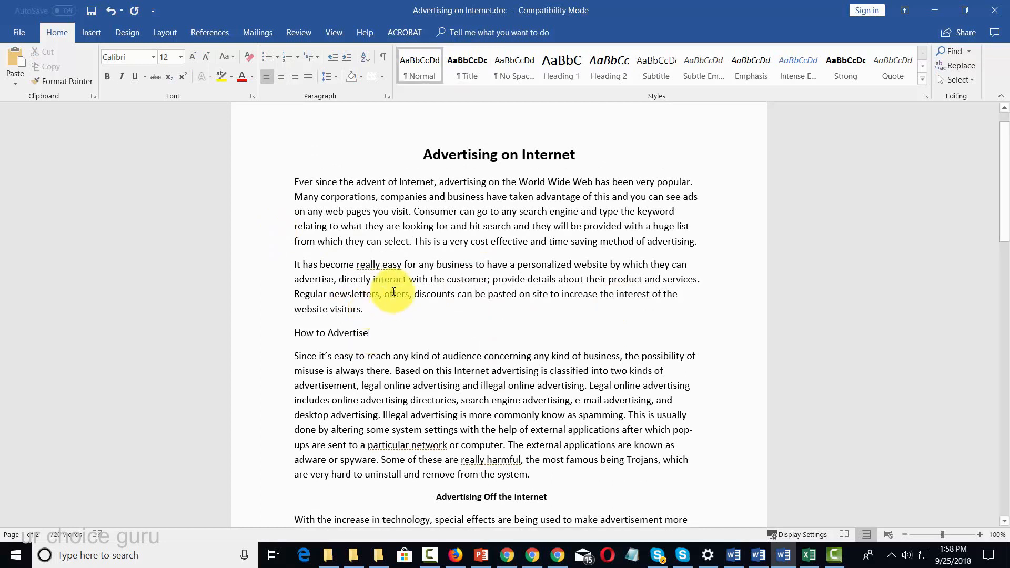
pyautogui.click(274, 335)
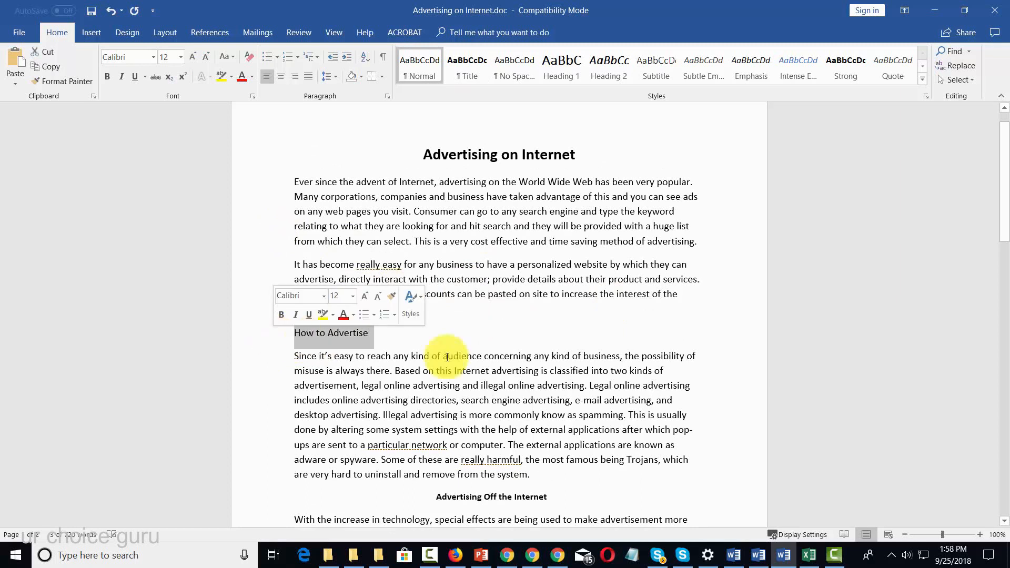
pyautogui.click(568, 65)
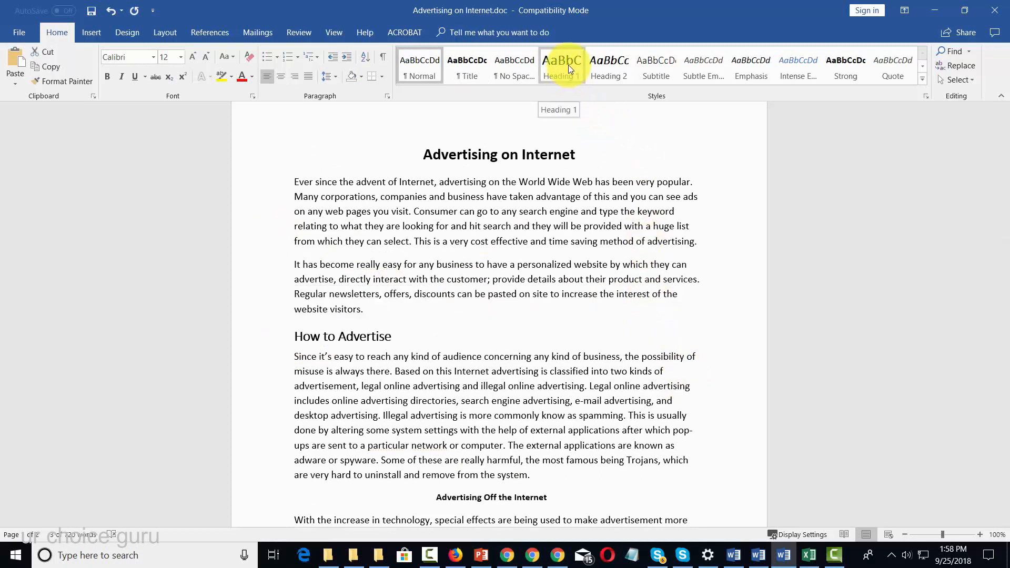
pyautogui.click(568, 64)
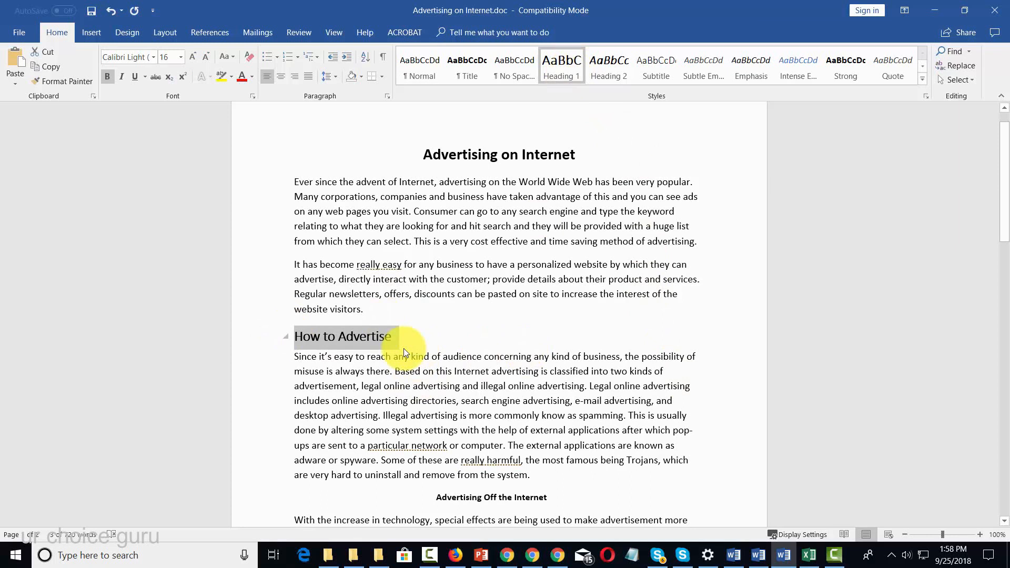
# Change the How to Advertise heading's font to Agency FB and remove its bold
pyautogui.click(157, 56)
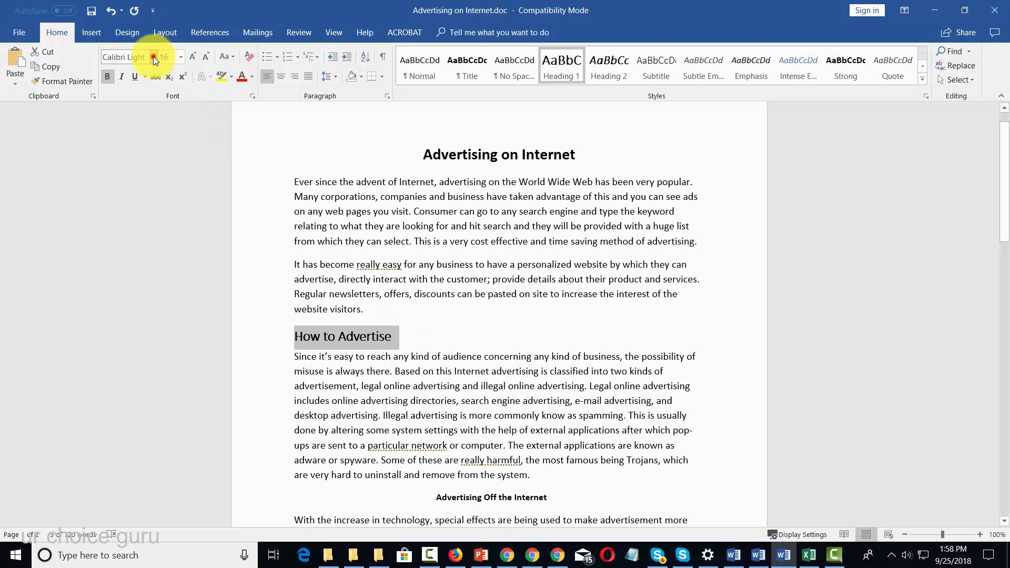
pyautogui.click(153, 56)
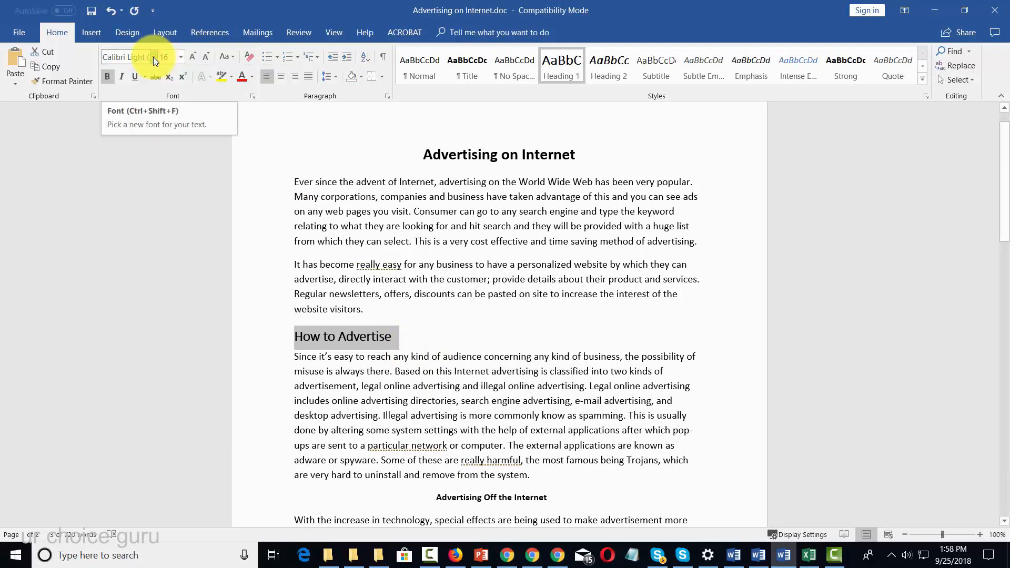
pyautogui.click(153, 57)
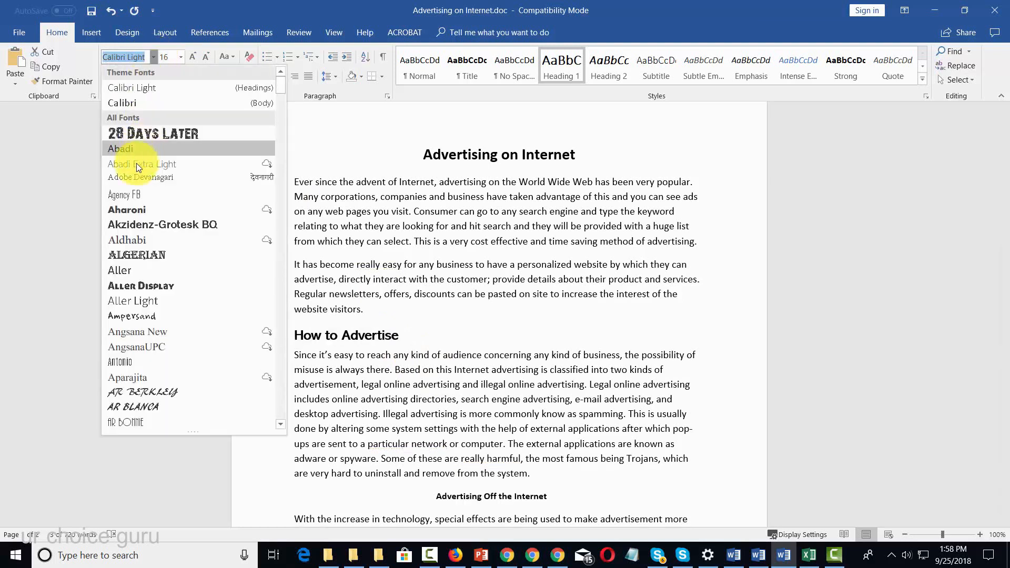
pyautogui.click(135, 192)
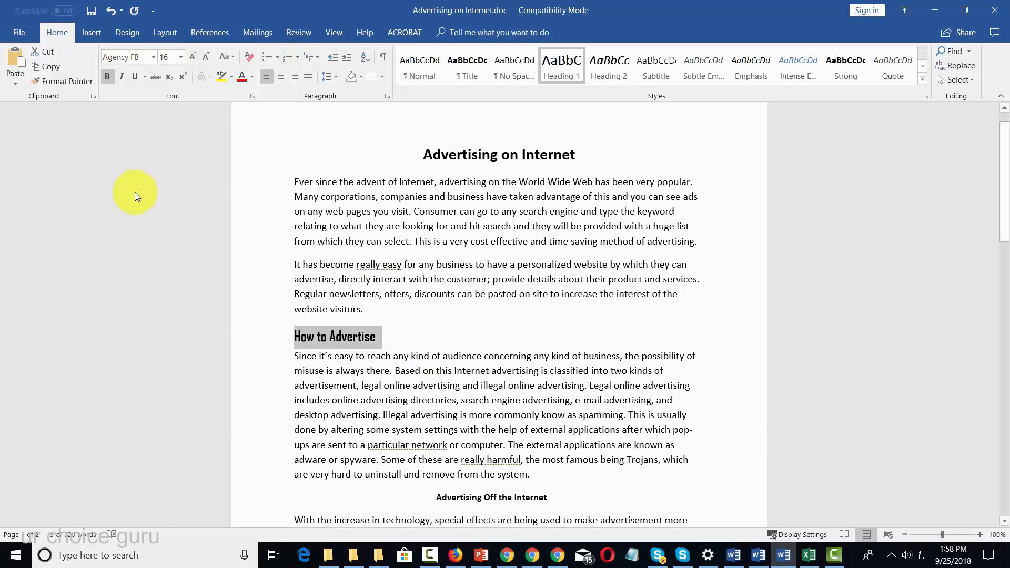
pyautogui.click(108, 76)
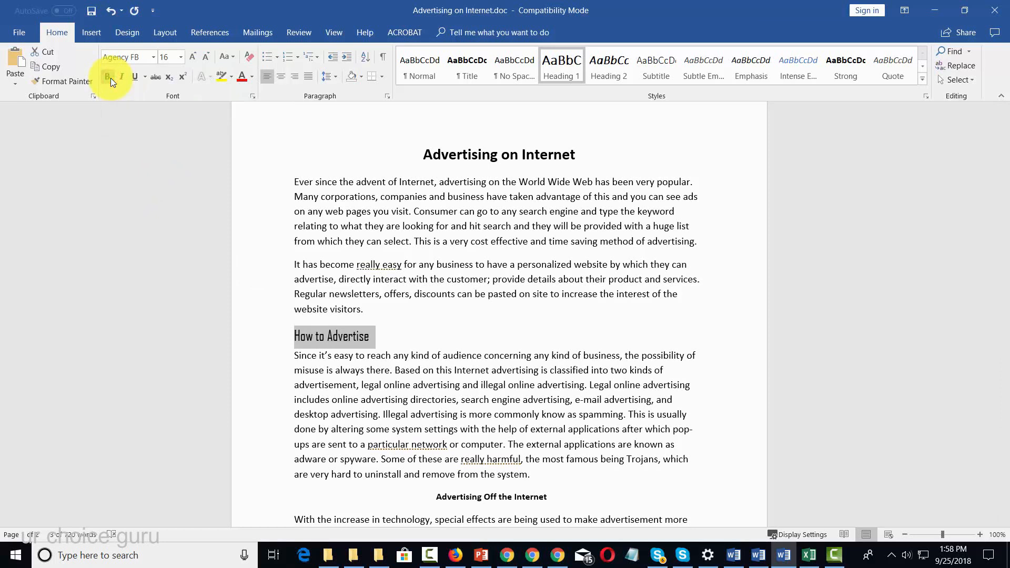
# Update the Heading 1 style to match the Agency FB, non-bold How to Advertise heading
pyautogui.rightClick(557, 64)
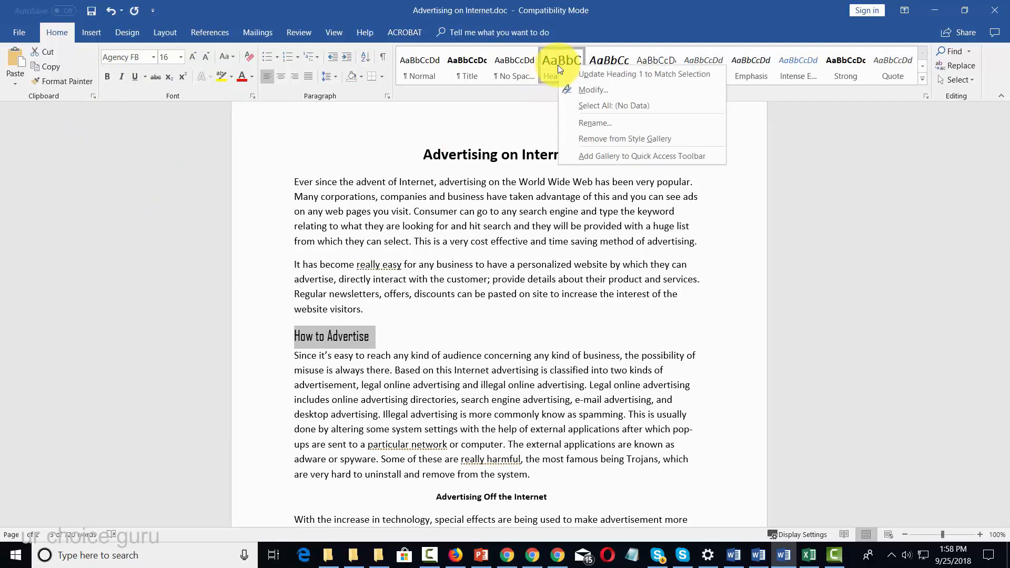
pyautogui.click(629, 74)
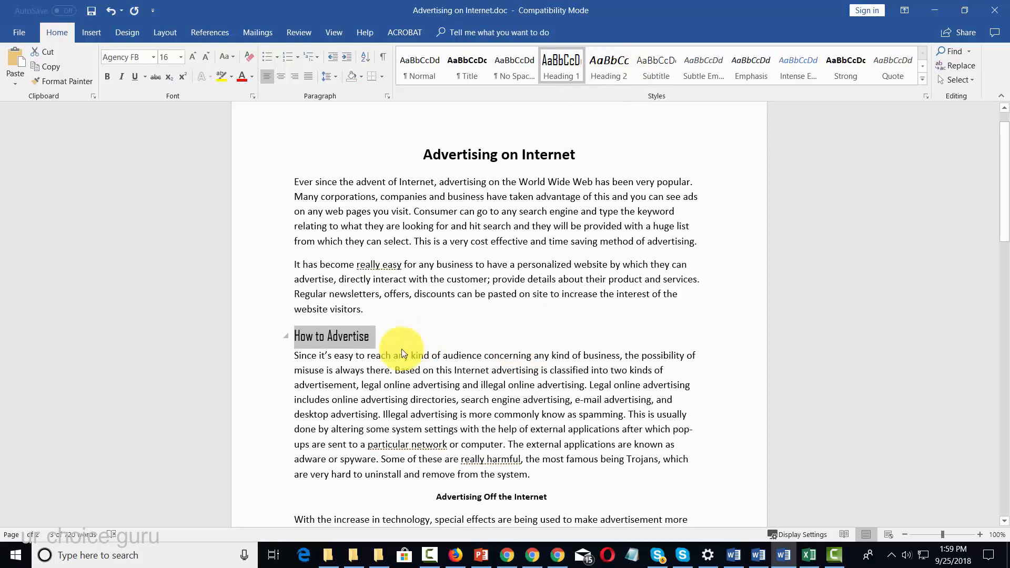
pyautogui.scroll(-1, 555, 329)
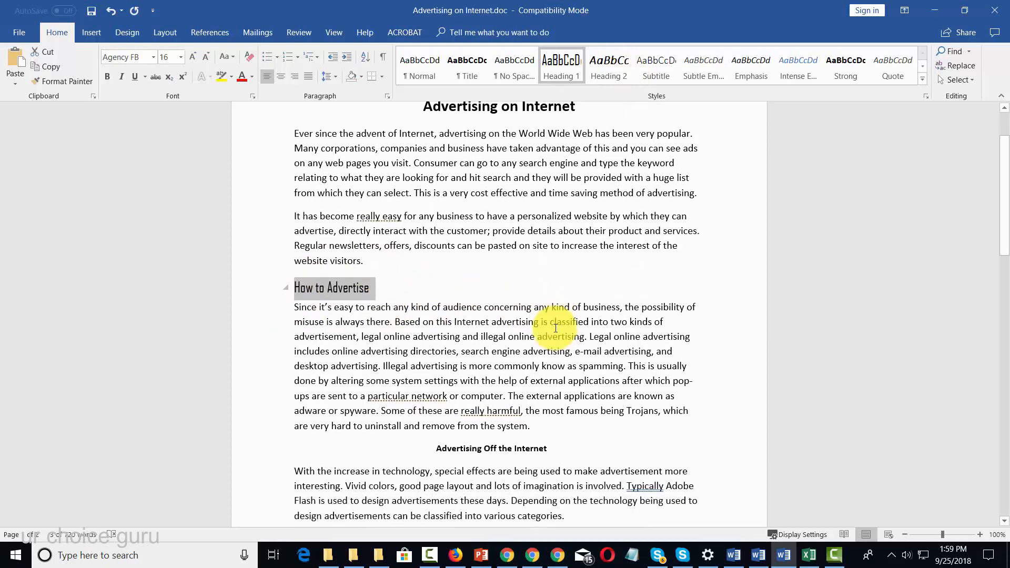
pyautogui.scroll(-6, 555, 328)
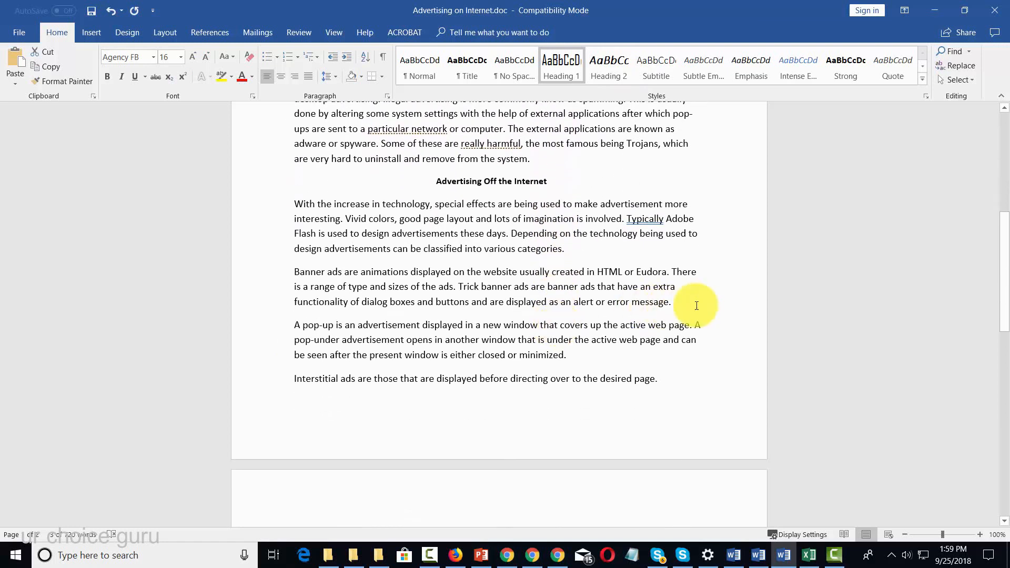
# Add a Heading 1 line 'How Not To Advertise' after the banner ads paragraph
pyautogui.click(699, 306)
pyautogui.press('Return')
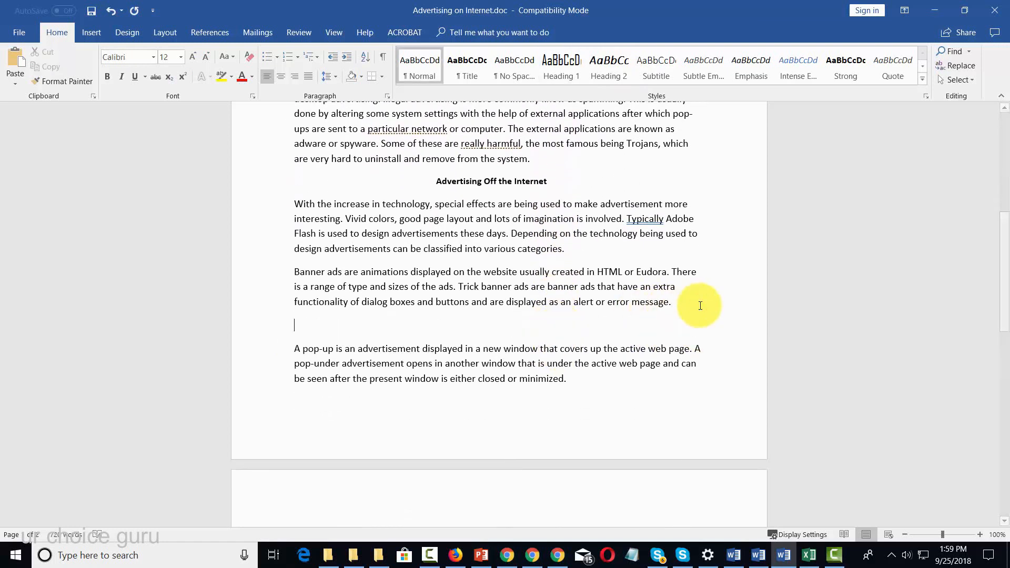
pyautogui.write('How Not To Advertise')
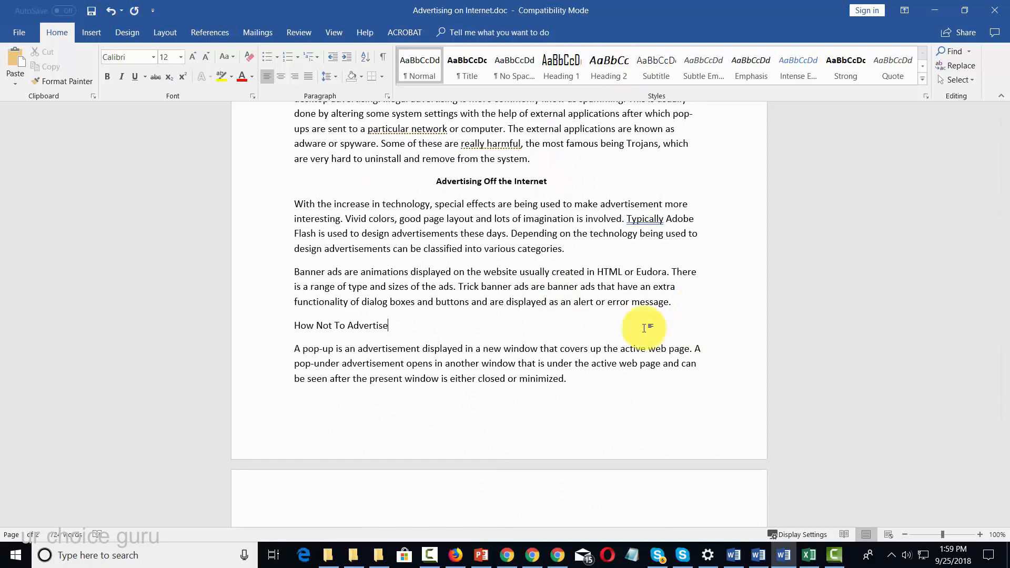
pyautogui.click(271, 324)
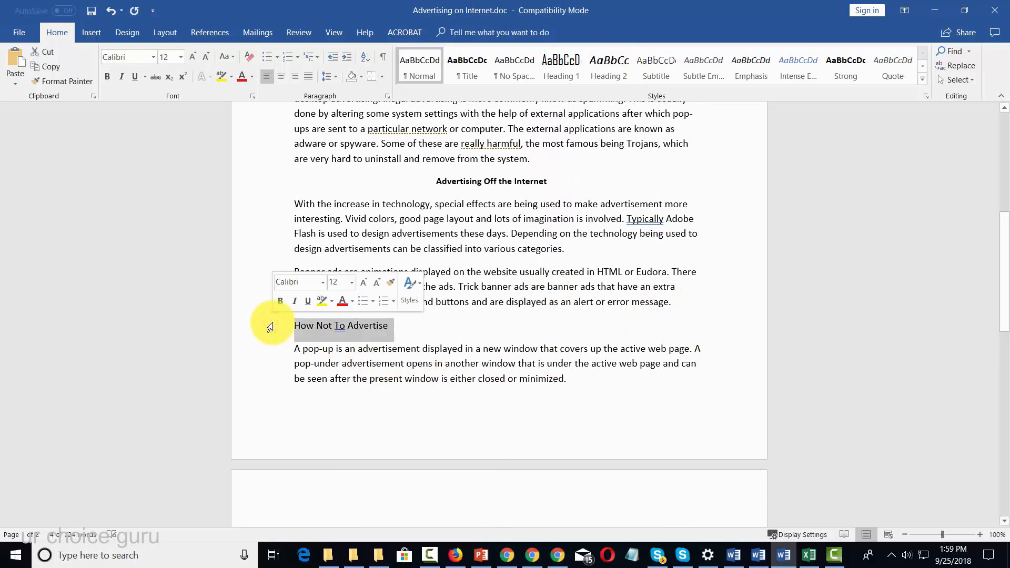
pyautogui.click(565, 62)
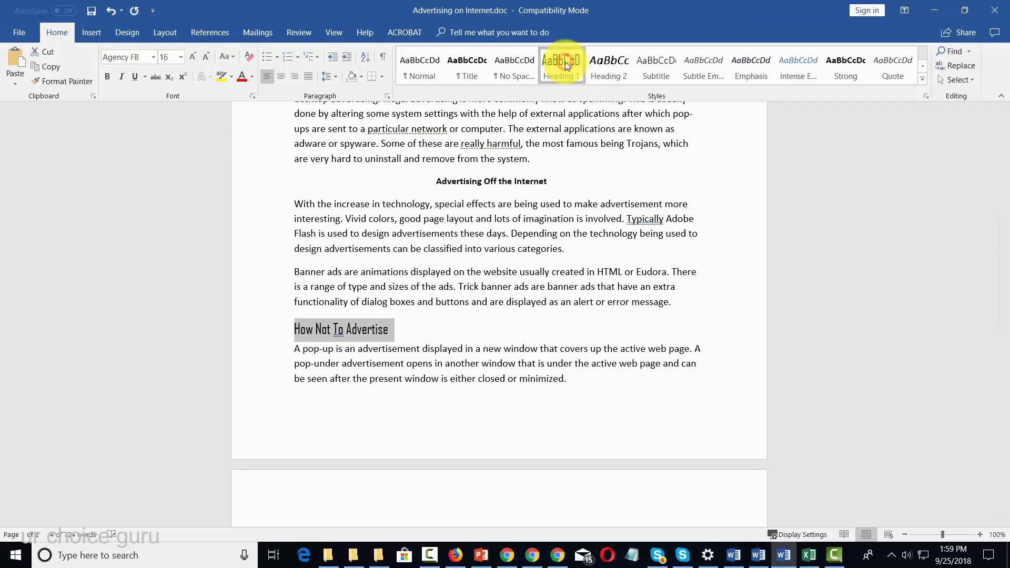
pyautogui.scroll(6, 574, 232)
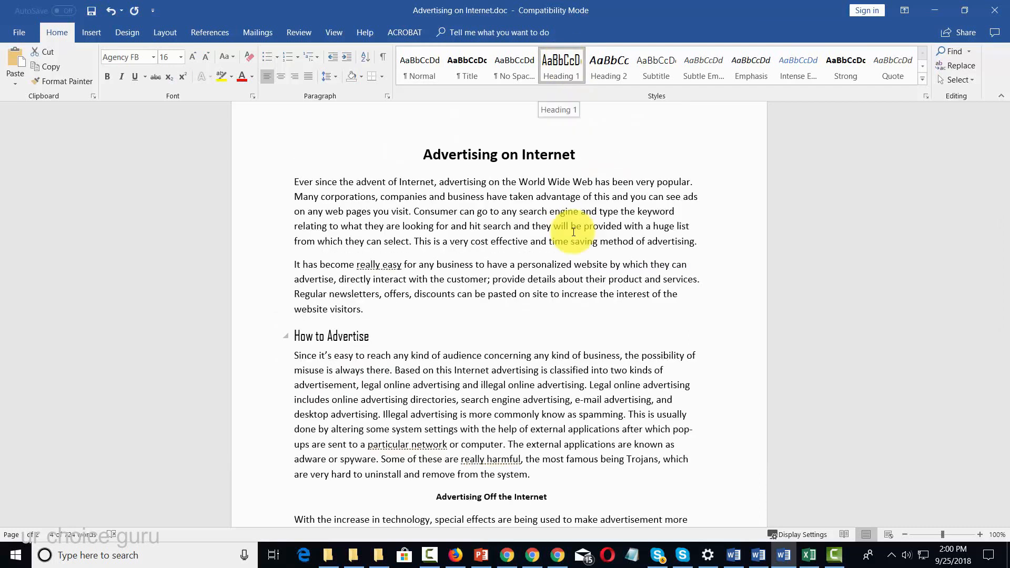
# Modify the Heading 1 style to use centred alignment
pyautogui.rightClick(565, 62)
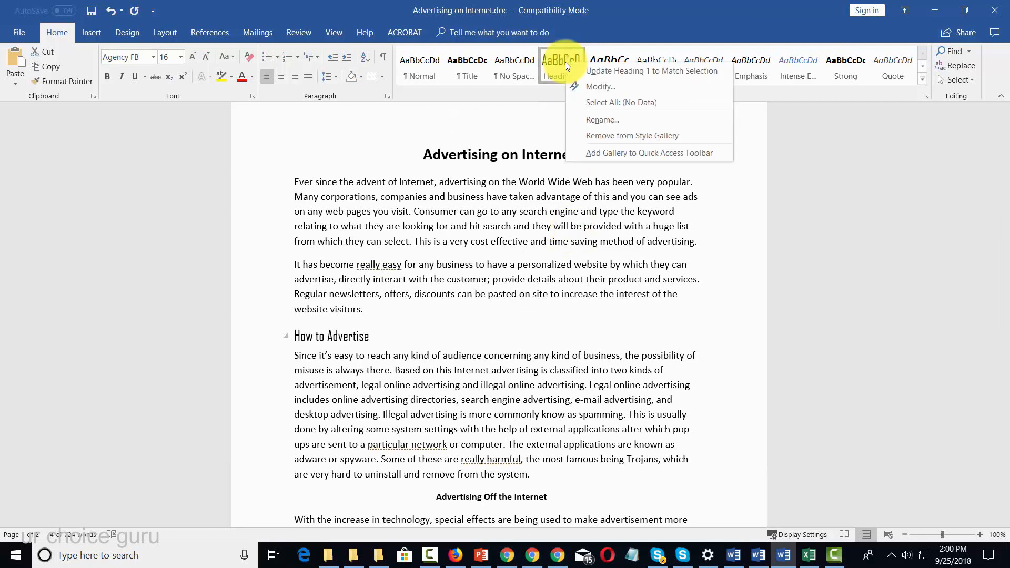
pyautogui.click(591, 88)
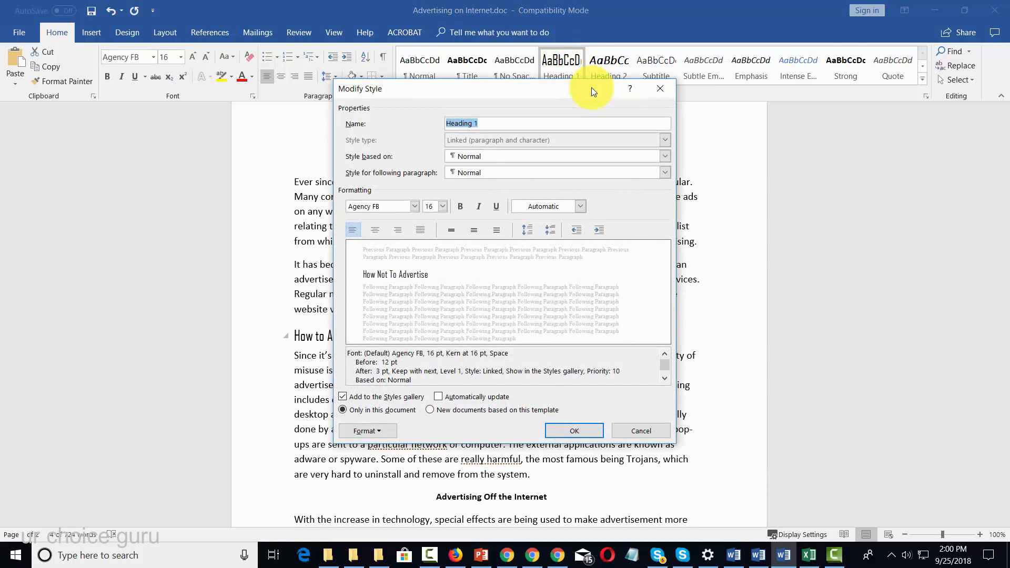
pyautogui.click(376, 230)
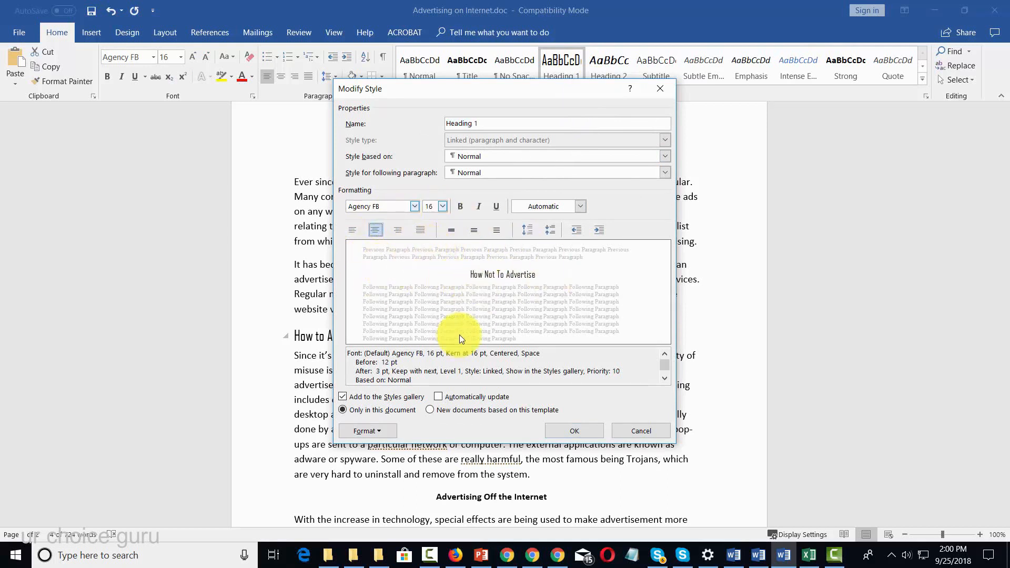
pyautogui.click(581, 429)
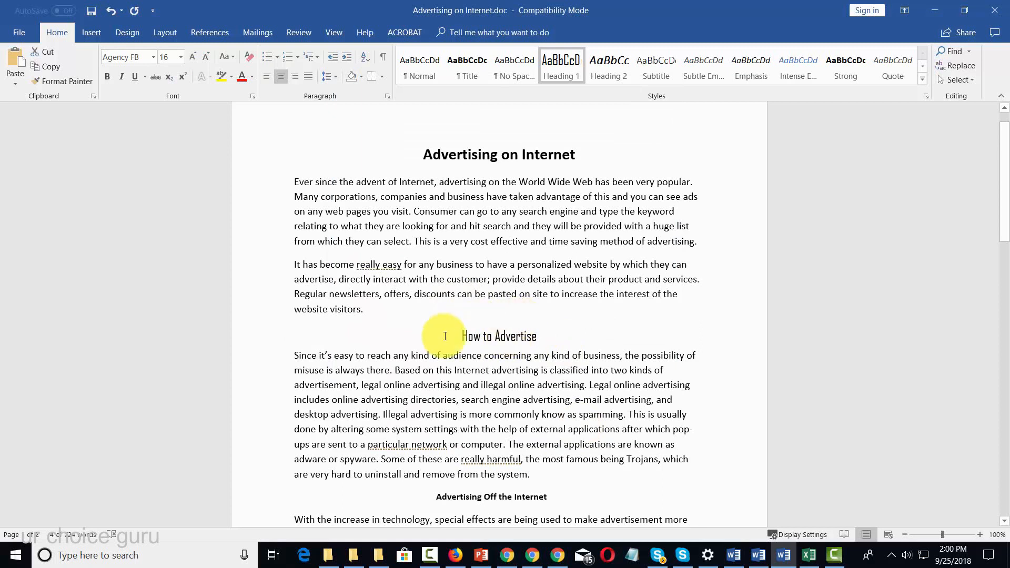
# Scroll through the article to check both centred Heading 1 headings
pyautogui.scroll(-6, 442, 368)
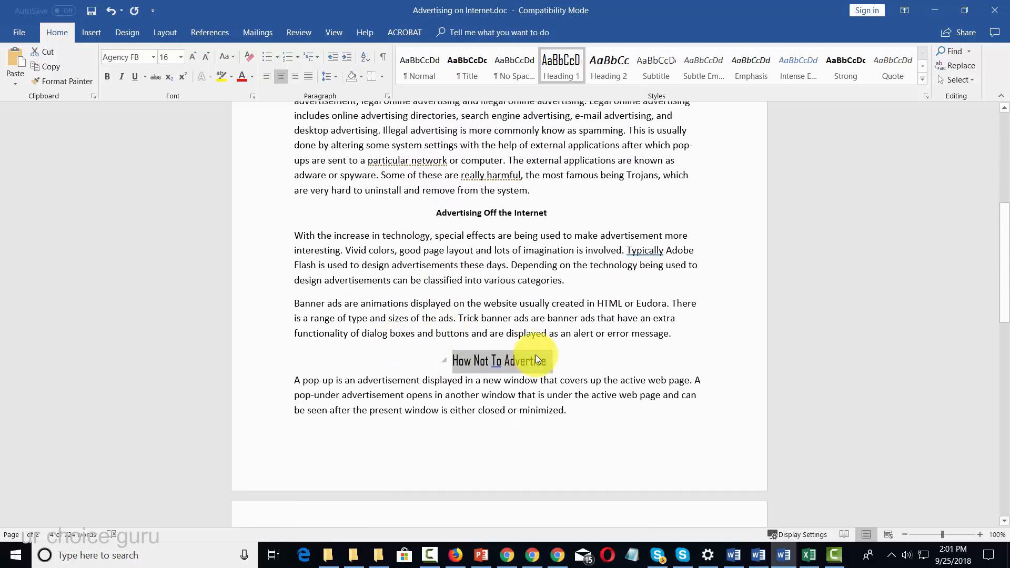
pyautogui.scroll(5, 536, 355)
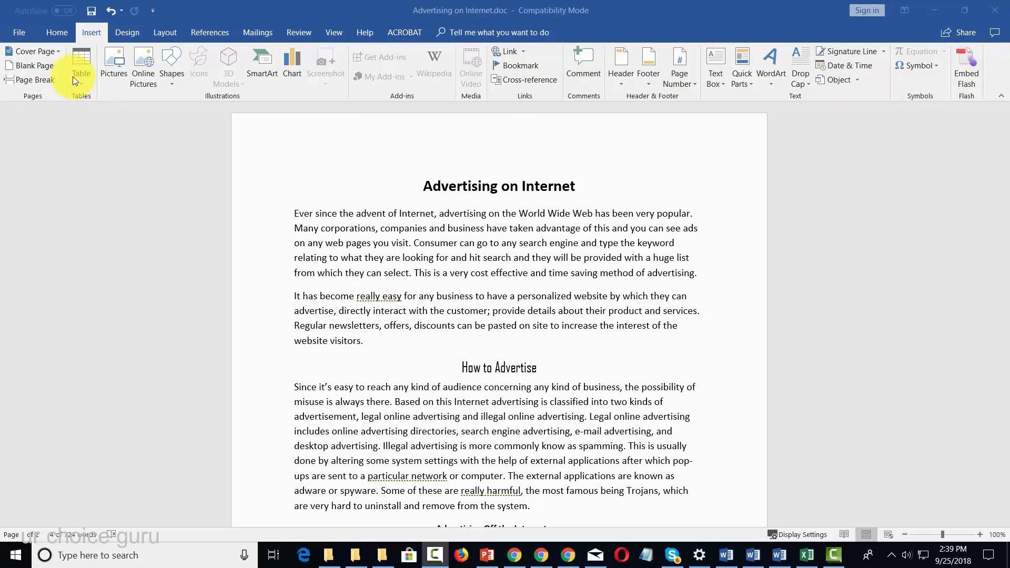
# Insert the Insight 1 cover page from the Cover Page gallery
pyautogui.click(58, 51)
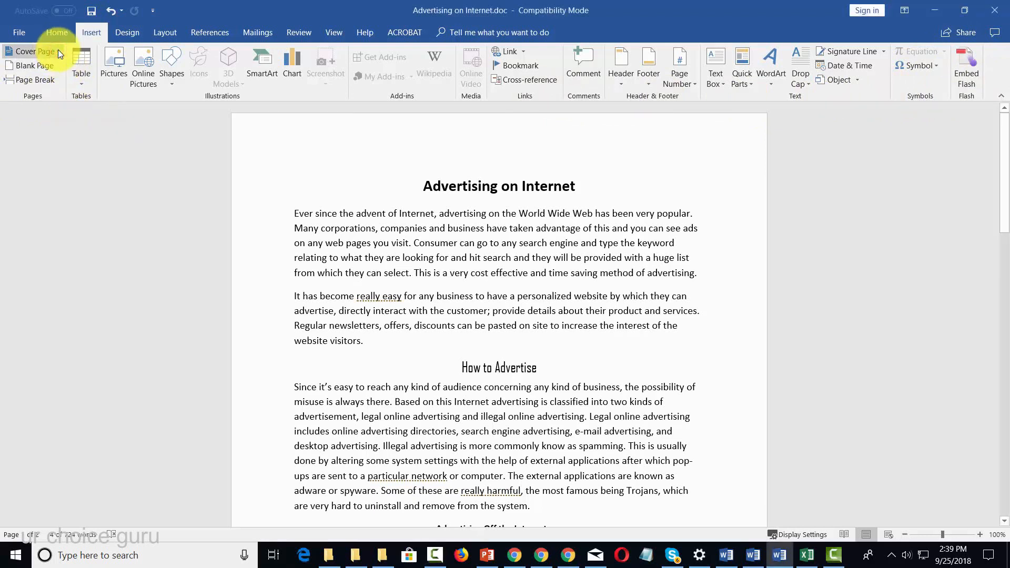
pyautogui.click(55, 50)
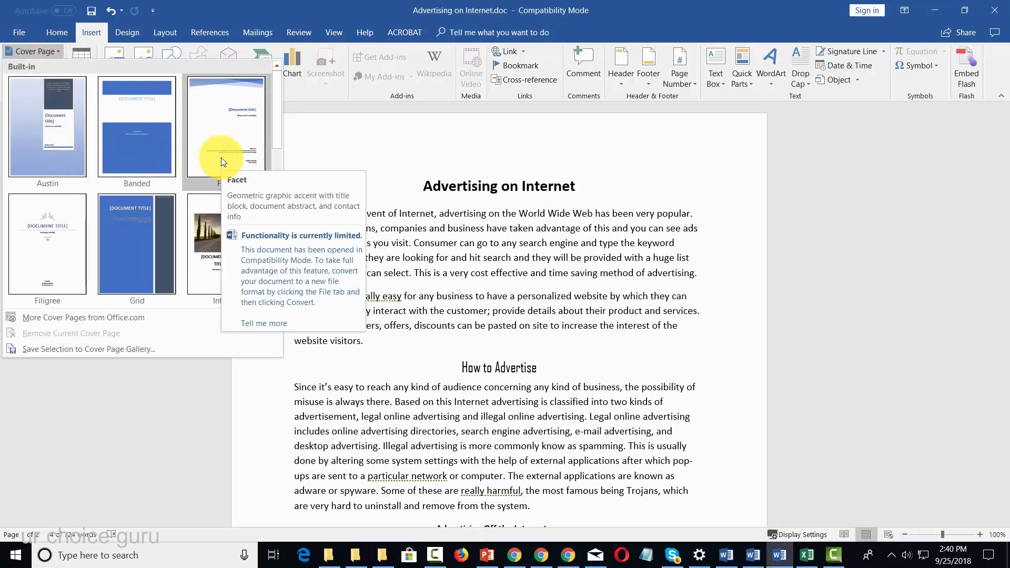
pyautogui.scroll(-5, 221, 160)
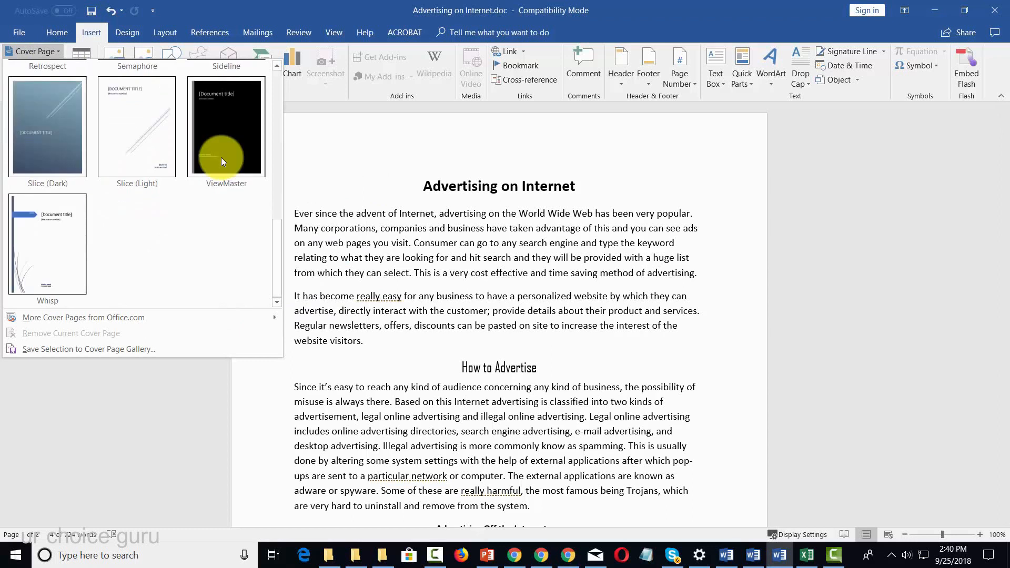
pyautogui.scroll(5, 221, 157)
pyautogui.scroll(-5, 221, 158)
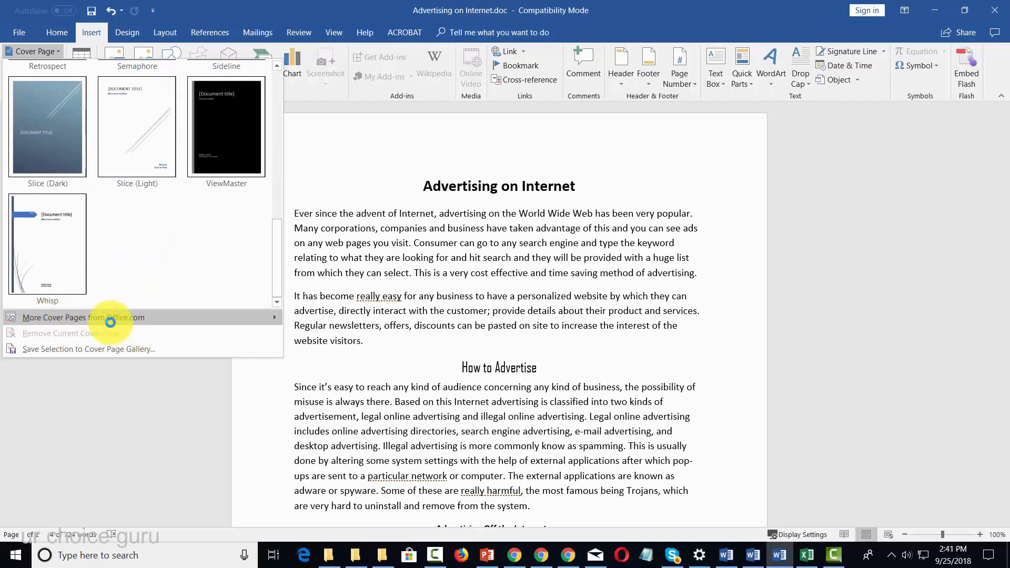
pyautogui.moveTo(111, 322)
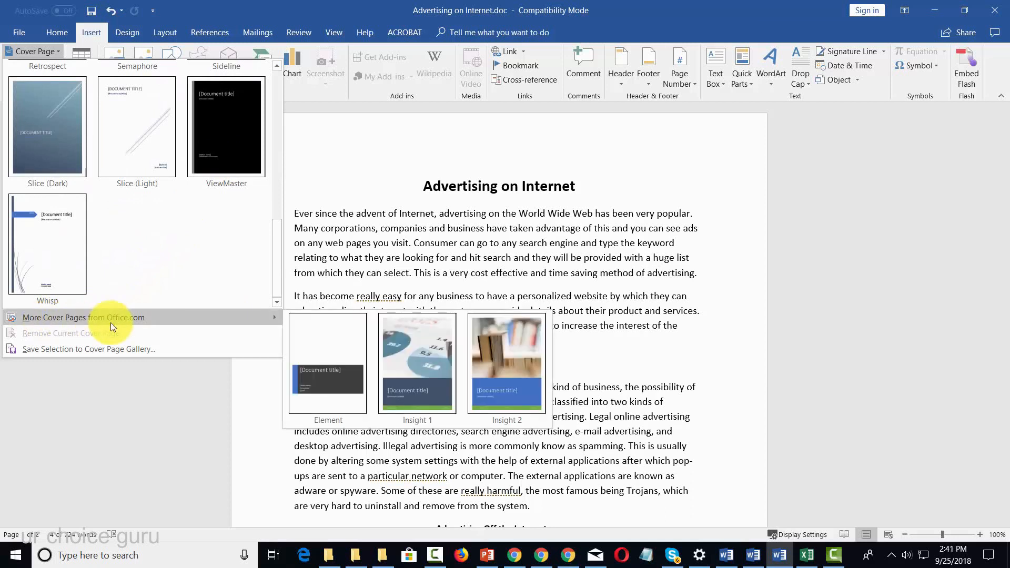
pyautogui.click(412, 345)
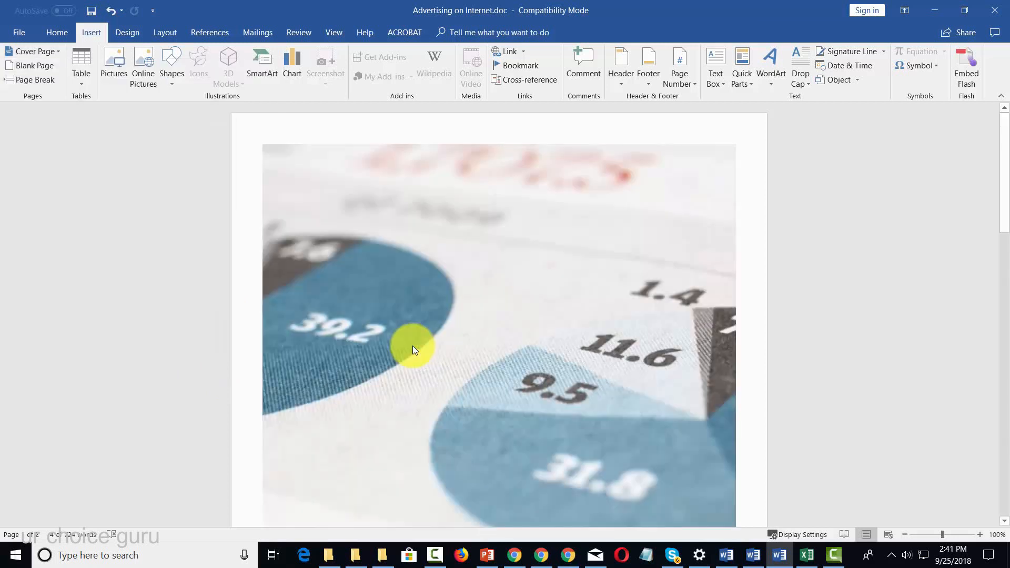
# Set the cover title to 'Advertising' and subtitle to 'Selling to the Masses'
pyautogui.scroll(-5, 412, 345)
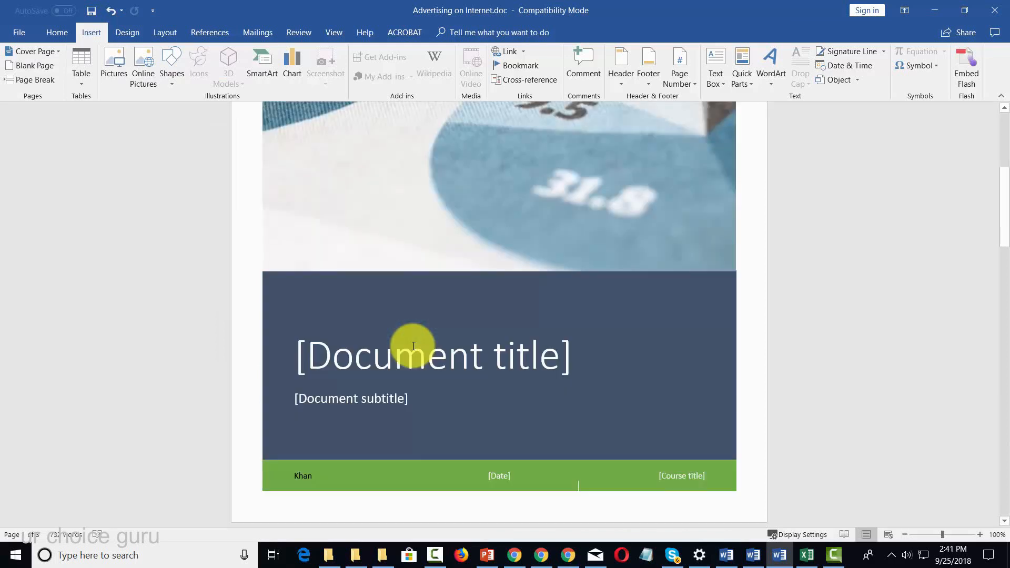
pyautogui.click(500, 358)
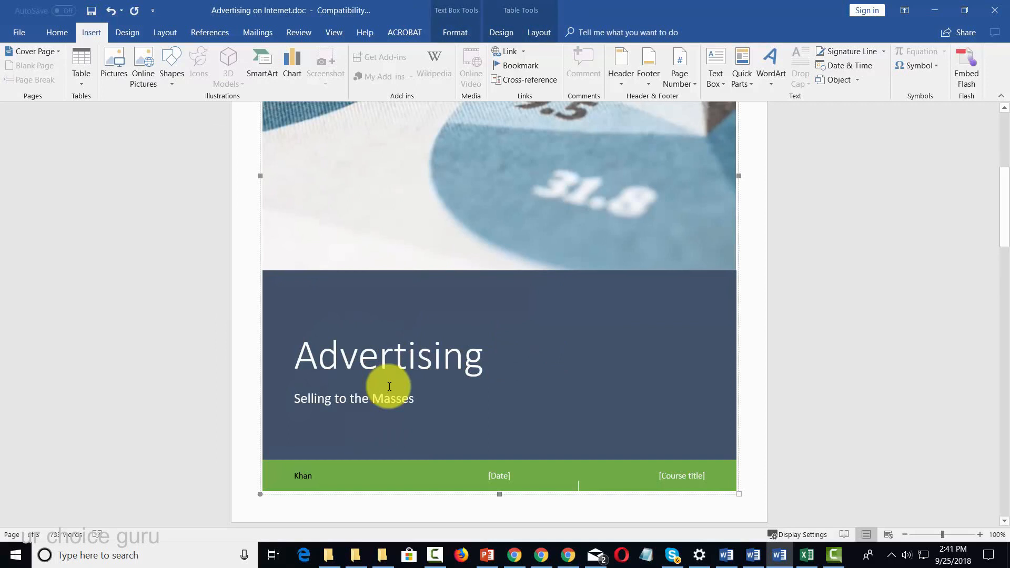
pyautogui.scroll(1, 389, 387)
pyautogui.scroll(-6, 500, 354)
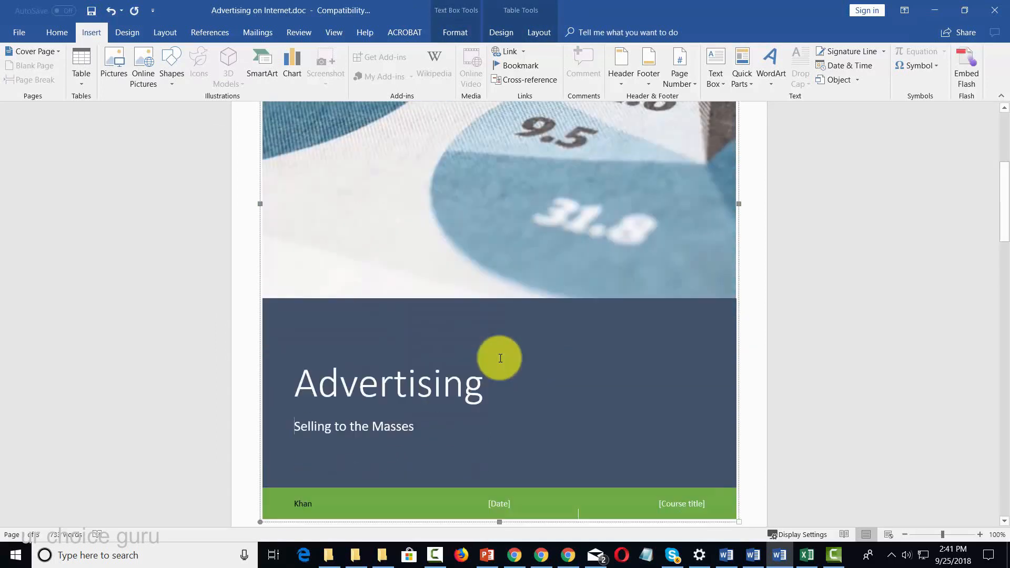
pyautogui.scroll(-2, 500, 358)
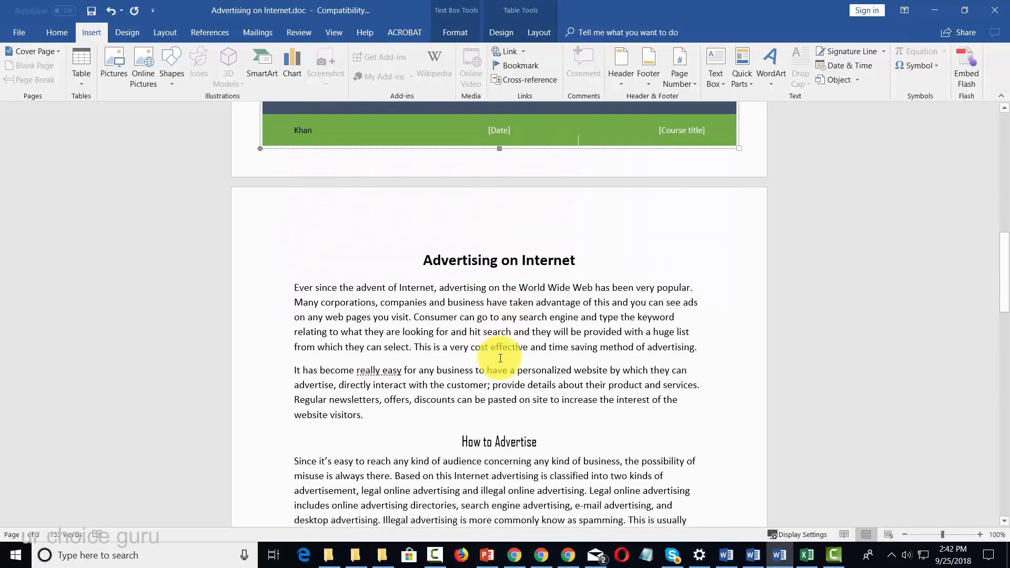
pyautogui.click(486, 345)
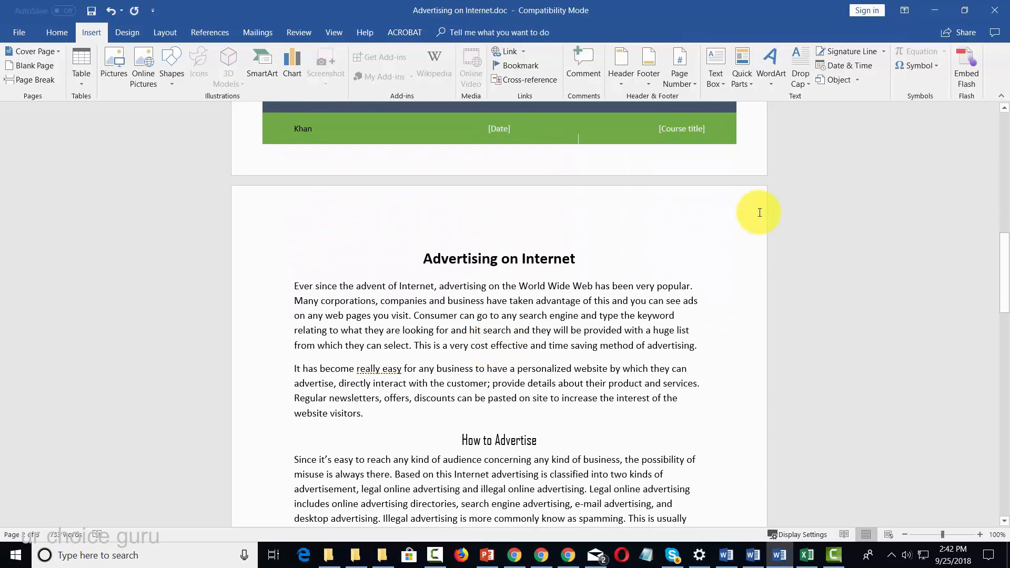
pyautogui.scroll(1, 762, 214)
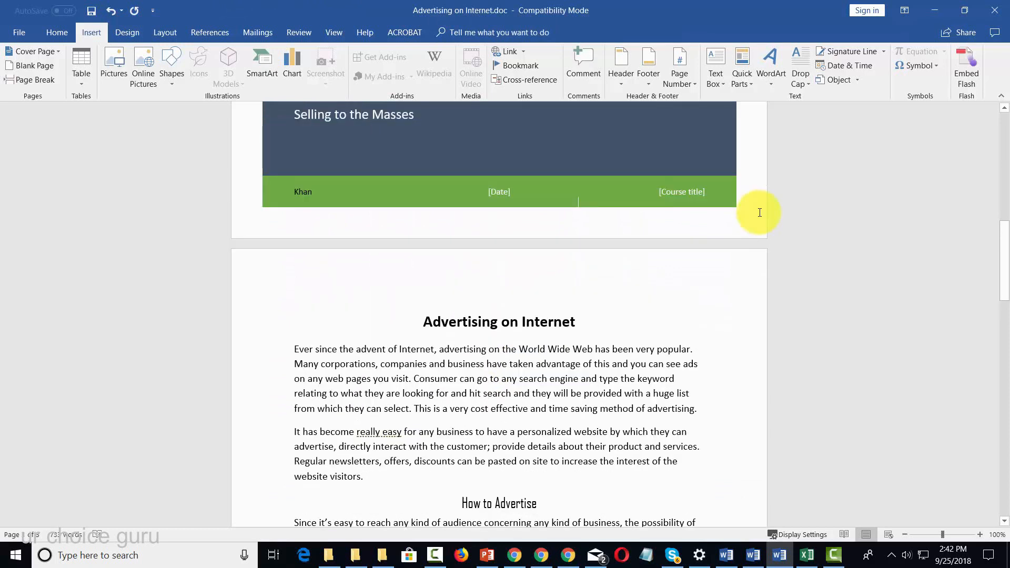
# Insert a blank page between the cover page and the article
pyautogui.click(42, 68)
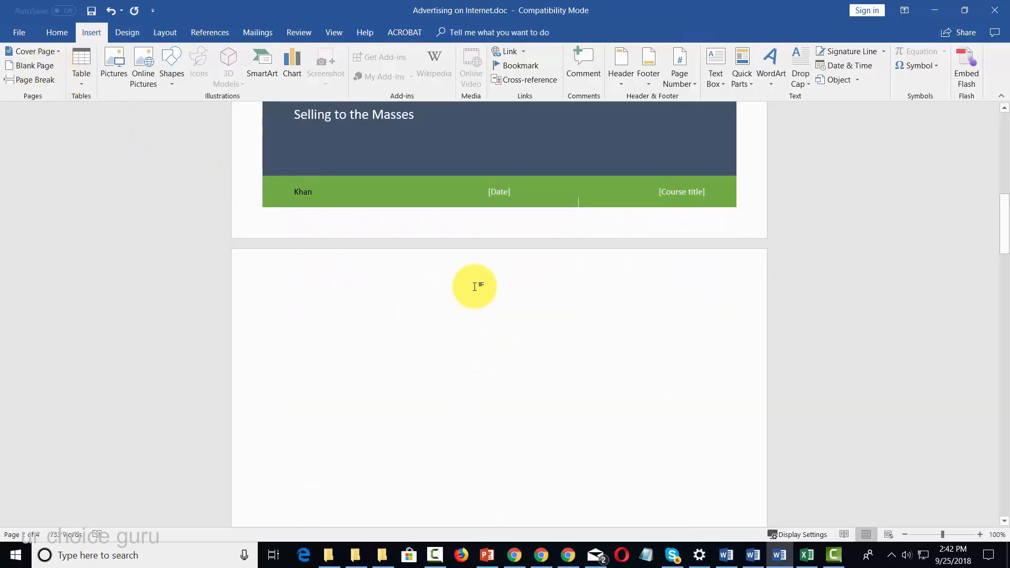
pyautogui.scroll(-7, 474, 286)
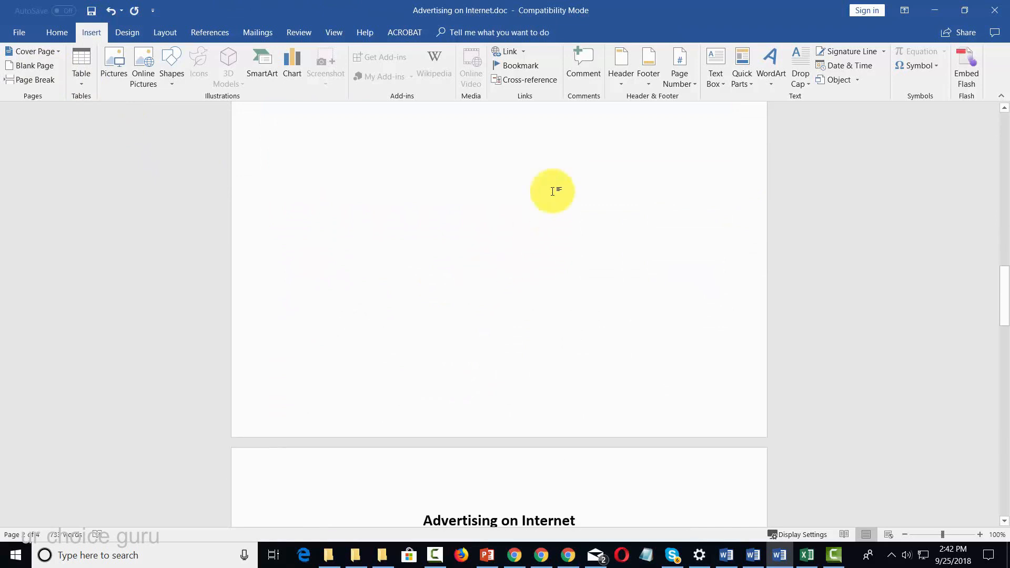
pyautogui.scroll(5, 525, 217)
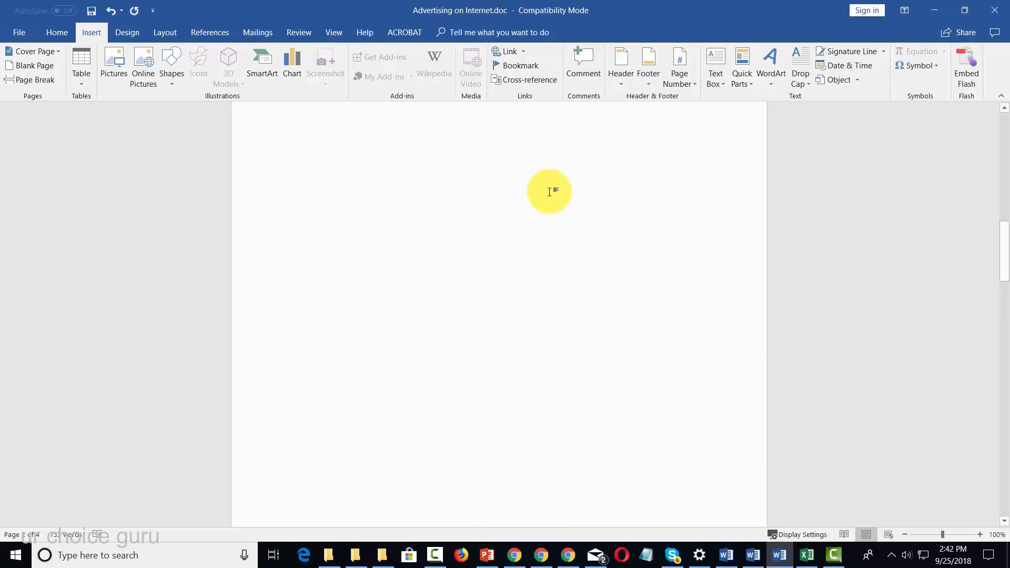
pyautogui.scroll(-5, 549, 191)
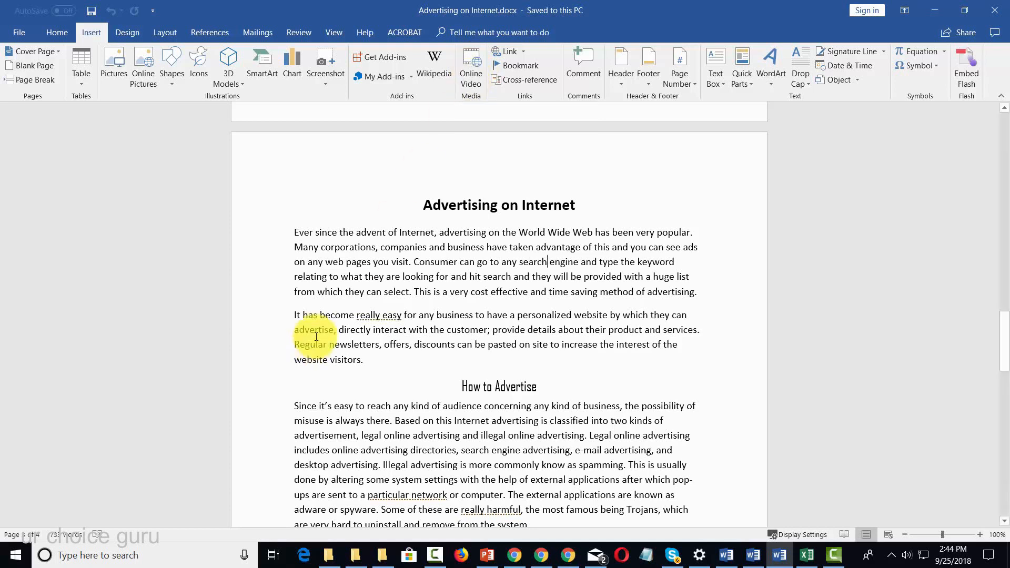
# Search YouTube for 'advertising' and insert the first video, 15 Things About Advertising
pyautogui.click(471, 63)
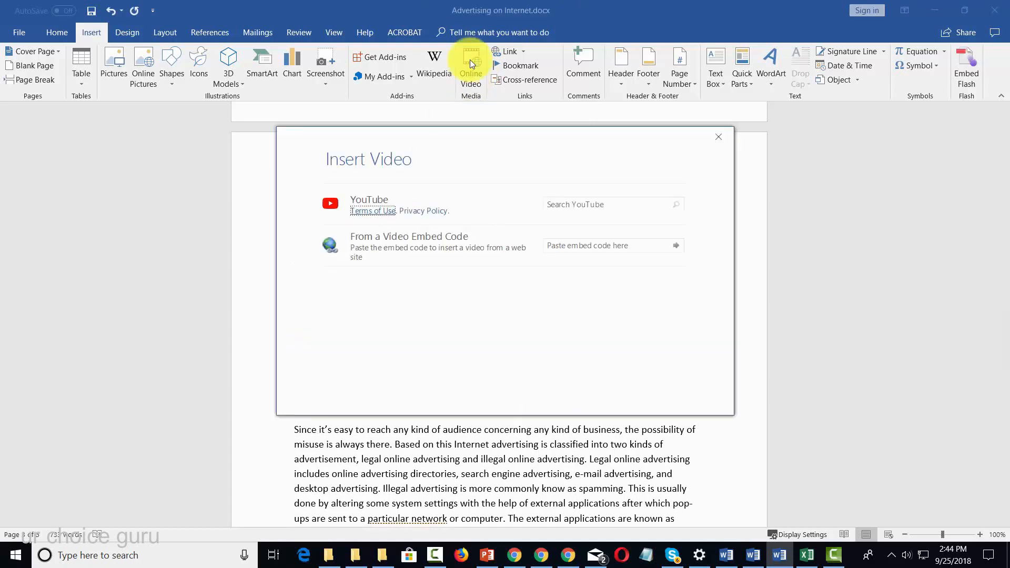
pyautogui.click(576, 206)
pyautogui.write('advertising')
pyautogui.press('Return')
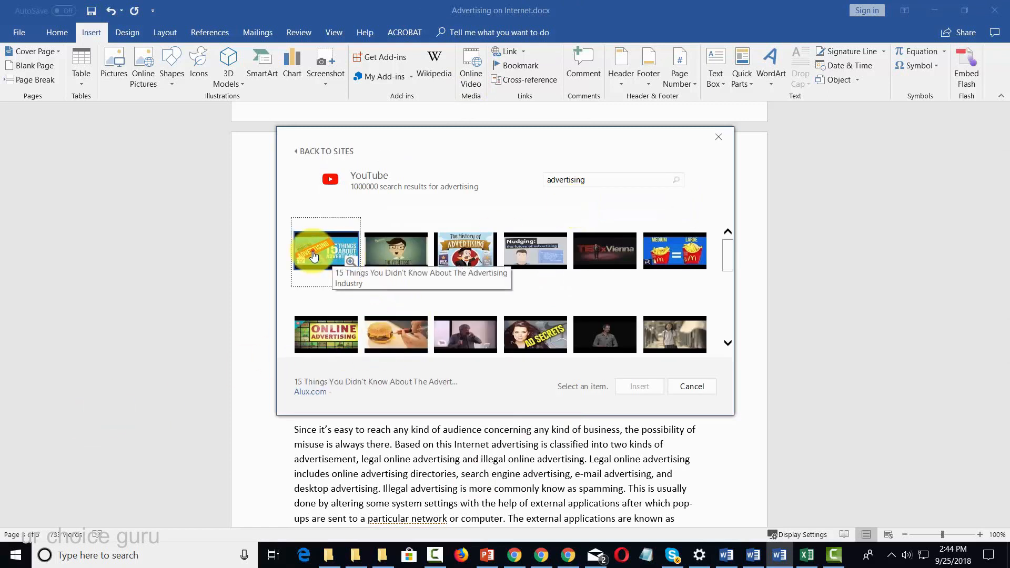
pyautogui.click(332, 259)
pyautogui.click(640, 387)
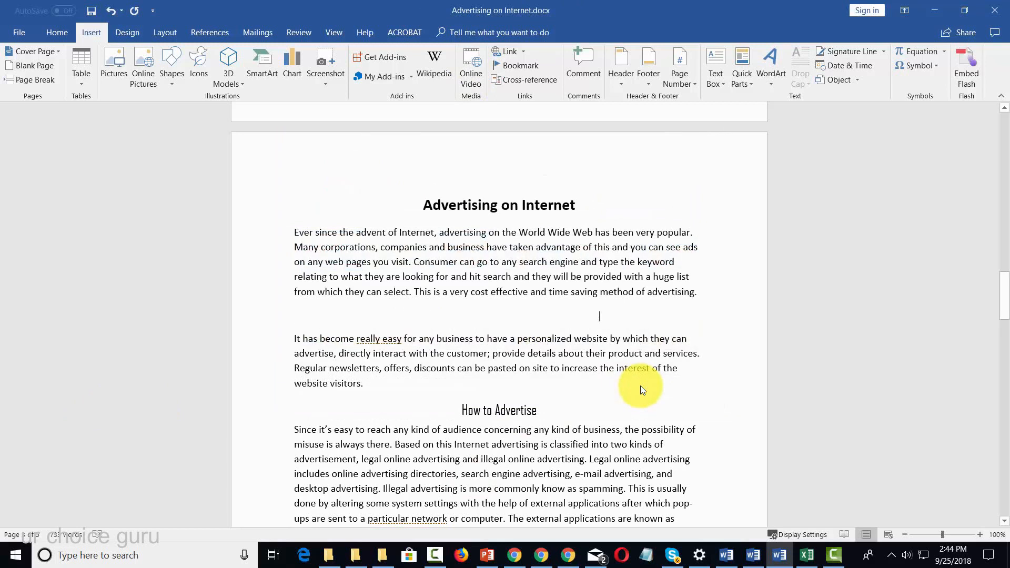
# Shrink the embedded video and centre it on the page
pyautogui.moveTo(609, 306); pyautogui.dragTo(487, 371)
pyautogui.click(57, 33)
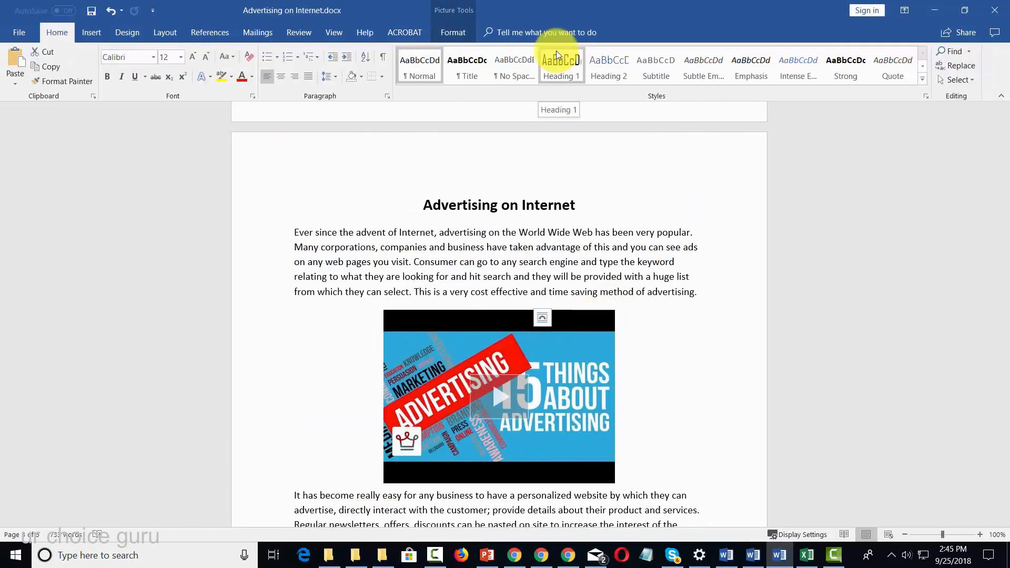
pyautogui.click(281, 76)
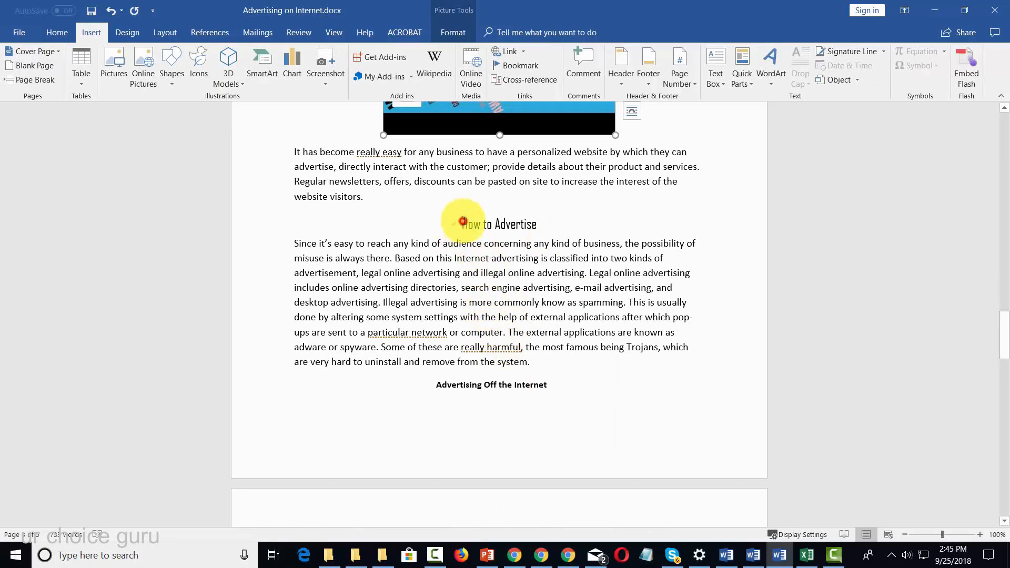
# Select the How to Advertise heading and make it a hyperlink through Insert Link
pyautogui.moveTo(461, 224); pyautogui.dragTo(562, 226)
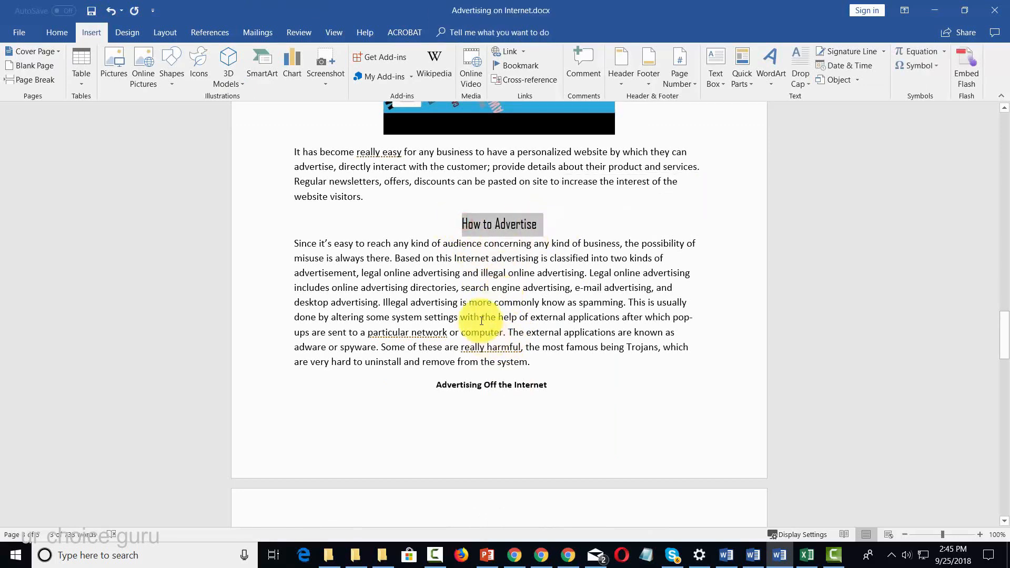
pyautogui.click(526, 53)
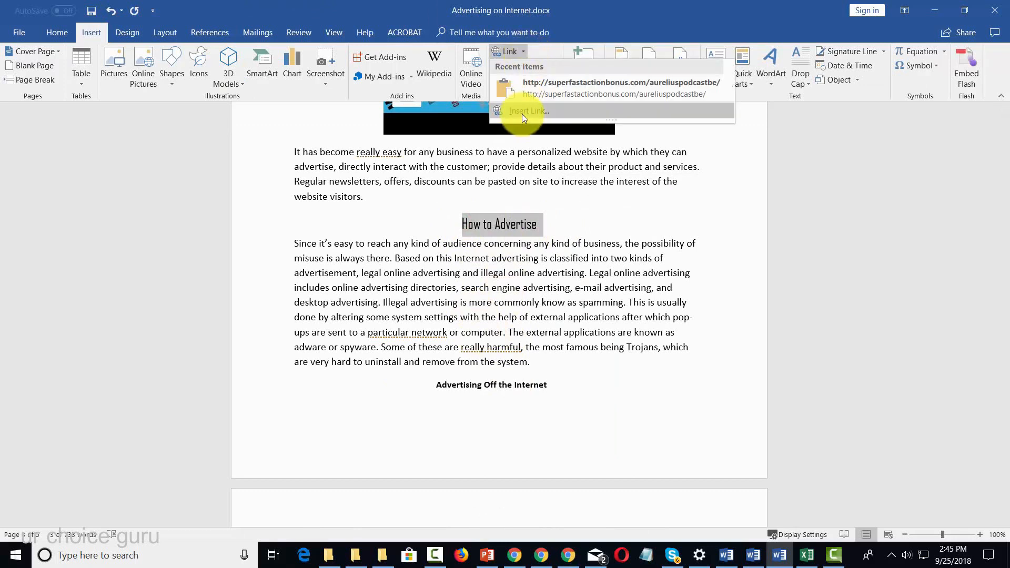
pyautogui.click(522, 111)
pyautogui.click(439, 334)
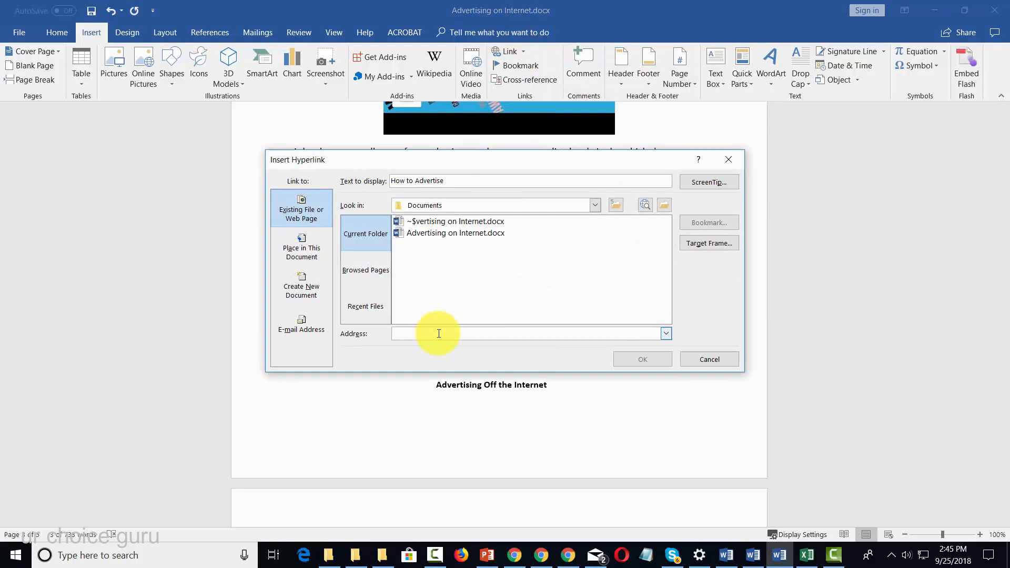
pyautogui.press('Return')
pyautogui.scroll(8, 462, 267)
pyautogui.scroll(1, 462, 267)
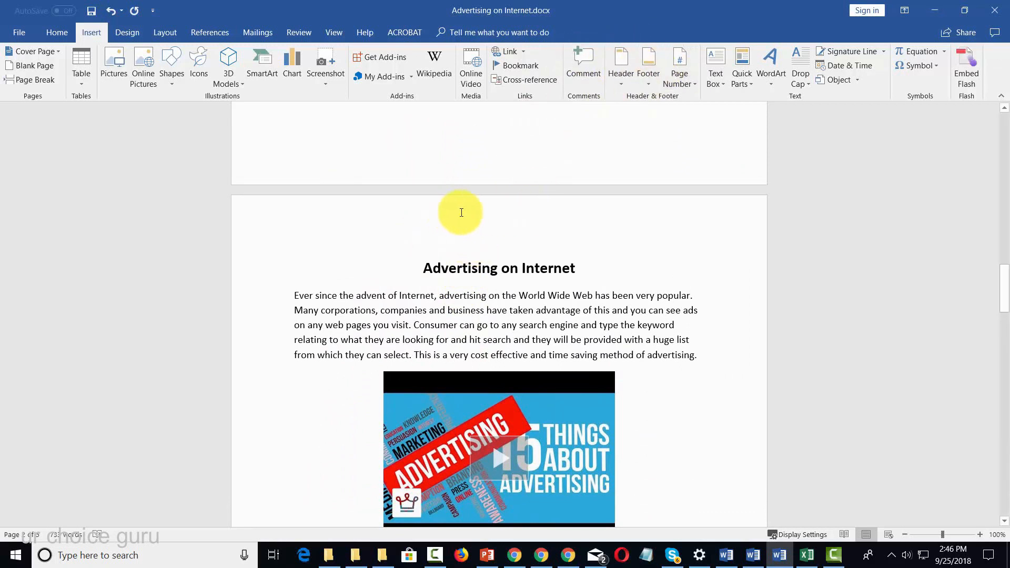
pyautogui.click(480, 219)
pyautogui.doubleClick(480, 220)
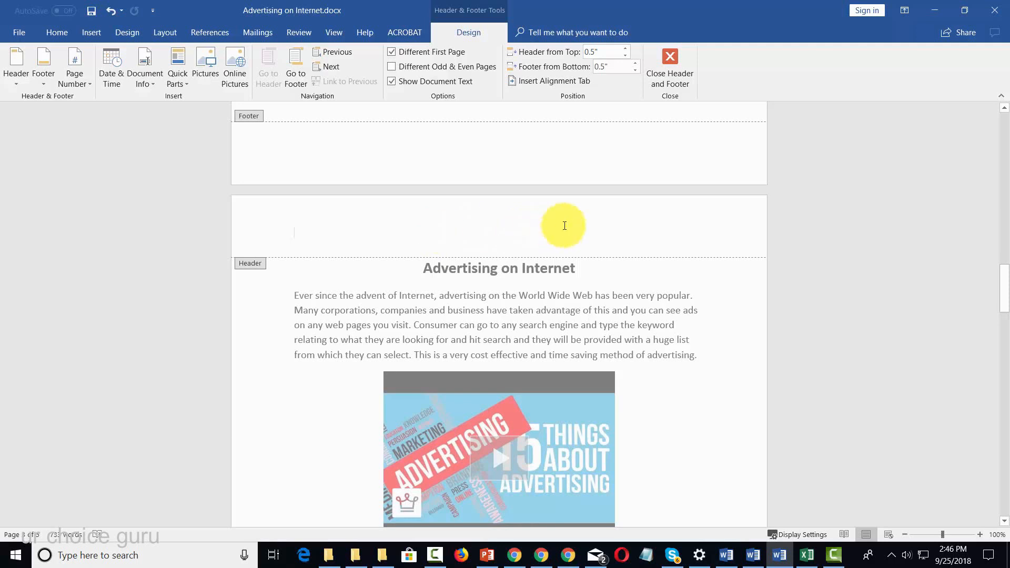
pyautogui.click(670, 60)
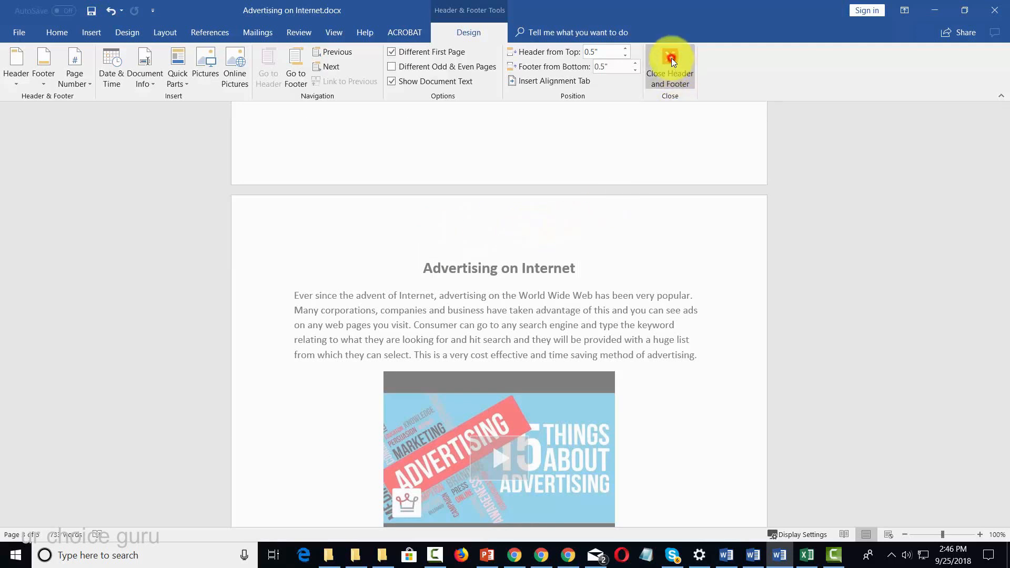
pyautogui.click(505, 294)
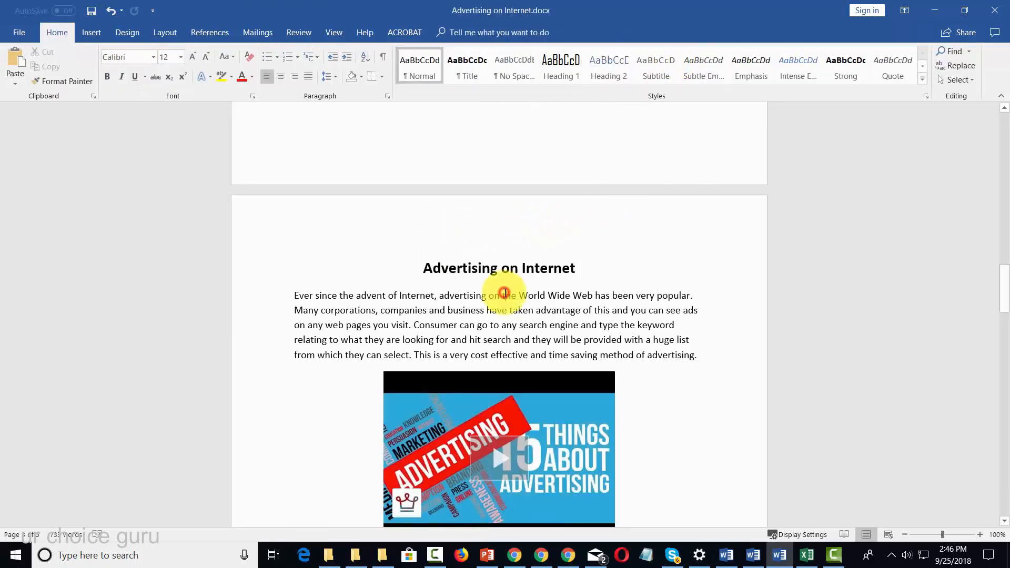
pyautogui.click(99, 32)
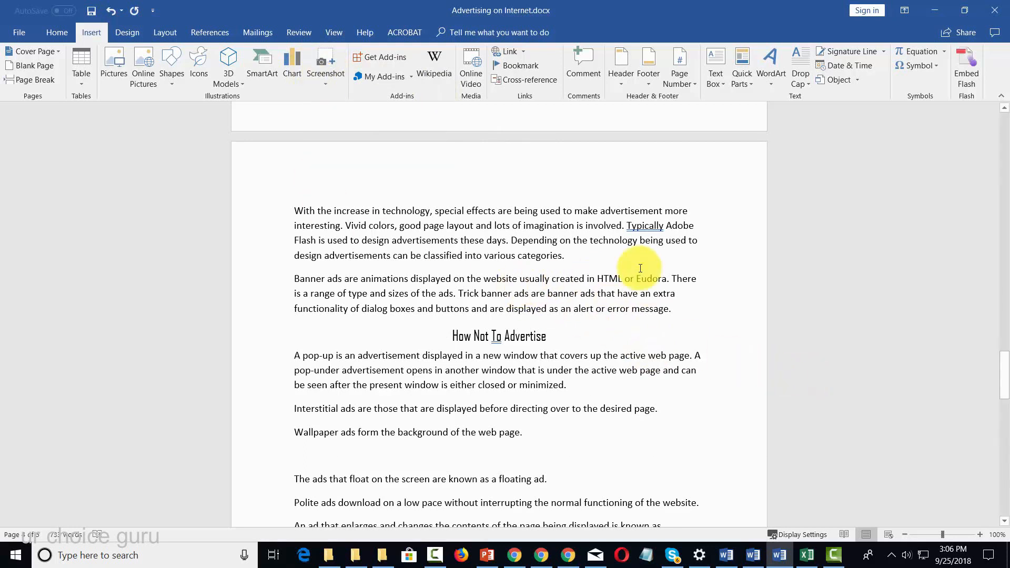
# Add an empty paragraph after the paragraph ending 'various categories.'
pyautogui.press('Return')
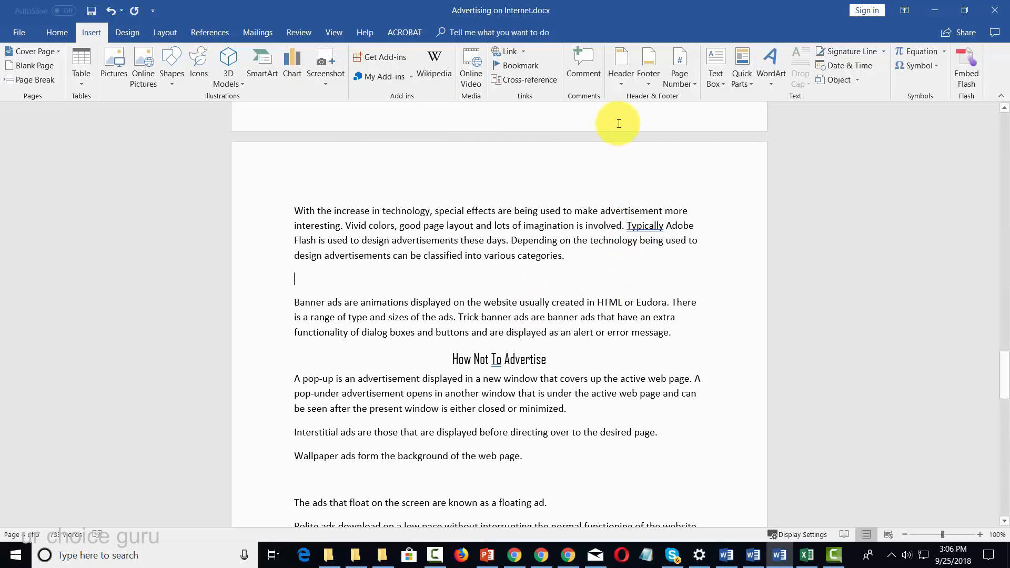
pyautogui.click(329, 58)
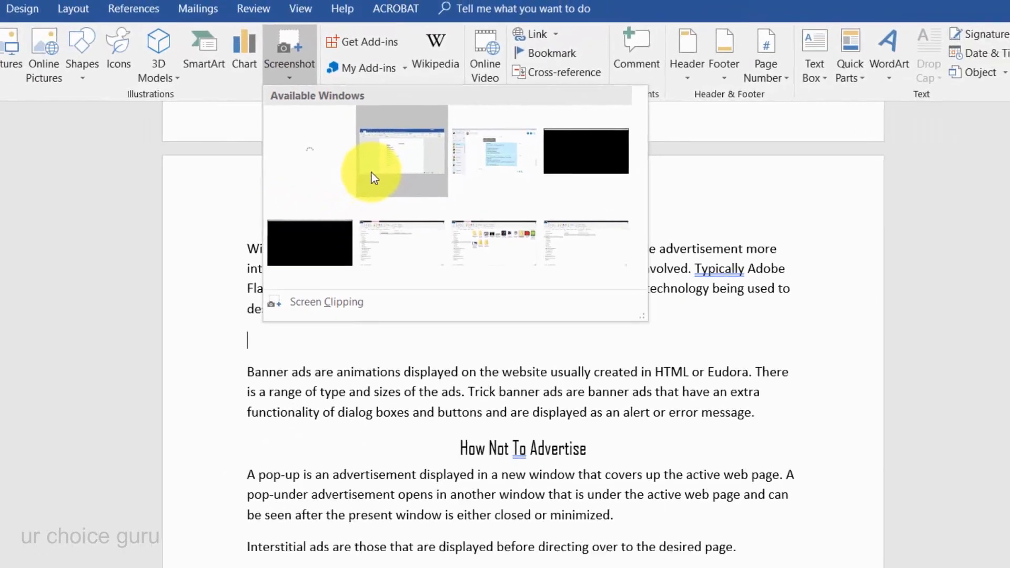
pyautogui.click(392, 168)
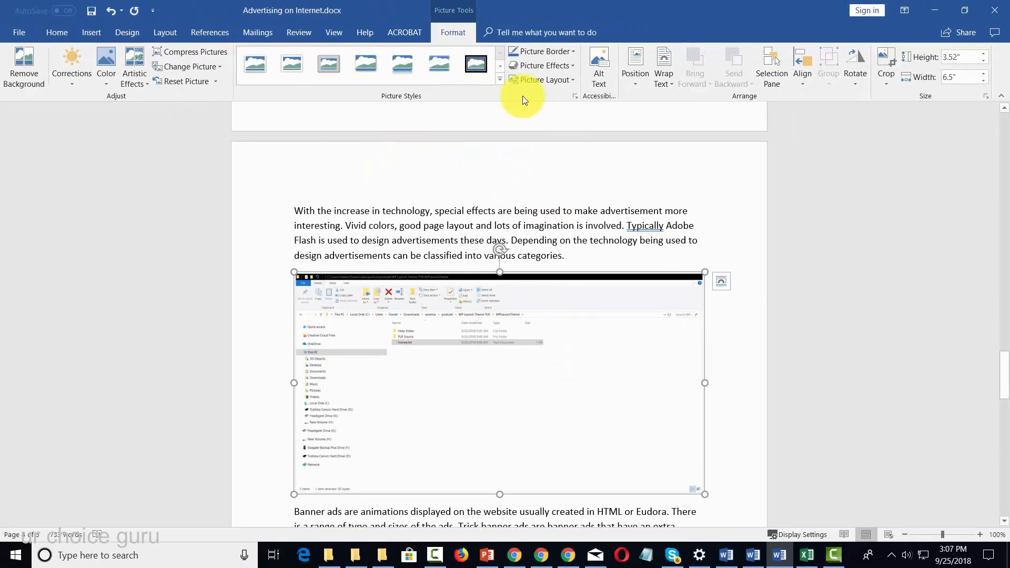
pyautogui.click(112, 12)
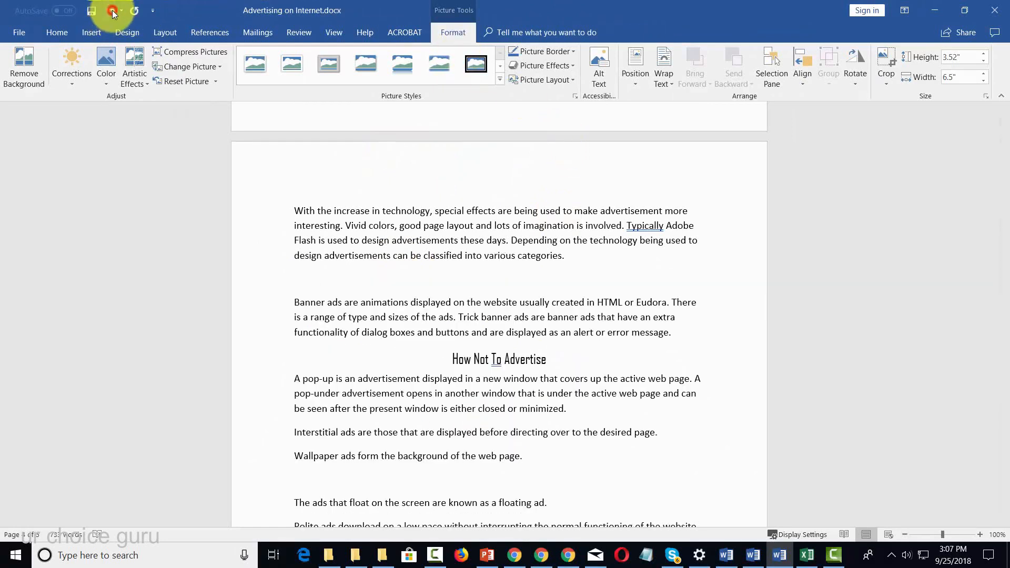
pyautogui.click(92, 32)
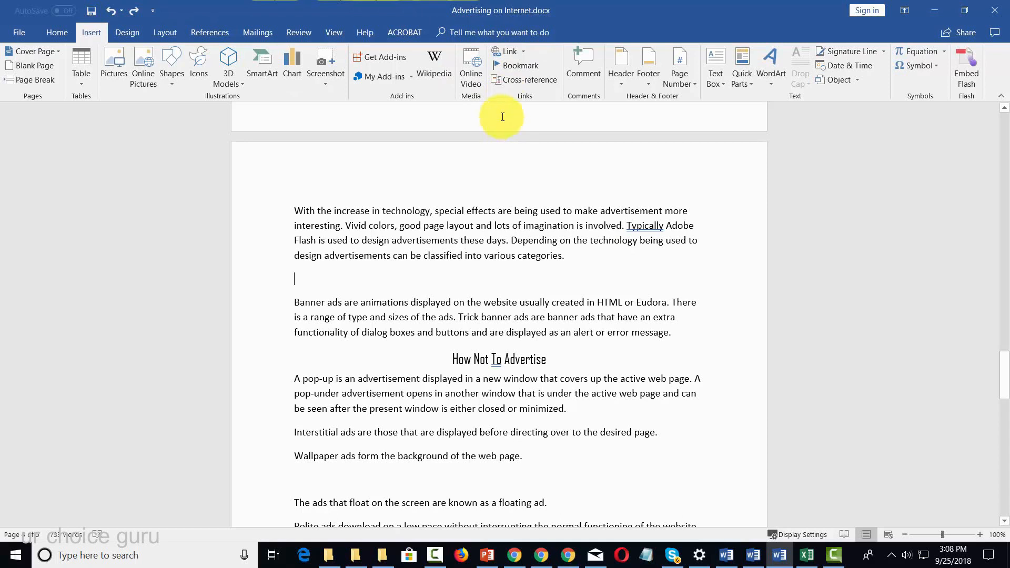
# Insert a Heading cross-reference to How Not To Advertise that shows the heading text
pyautogui.click(515, 83)
pyautogui.click(519, 191)
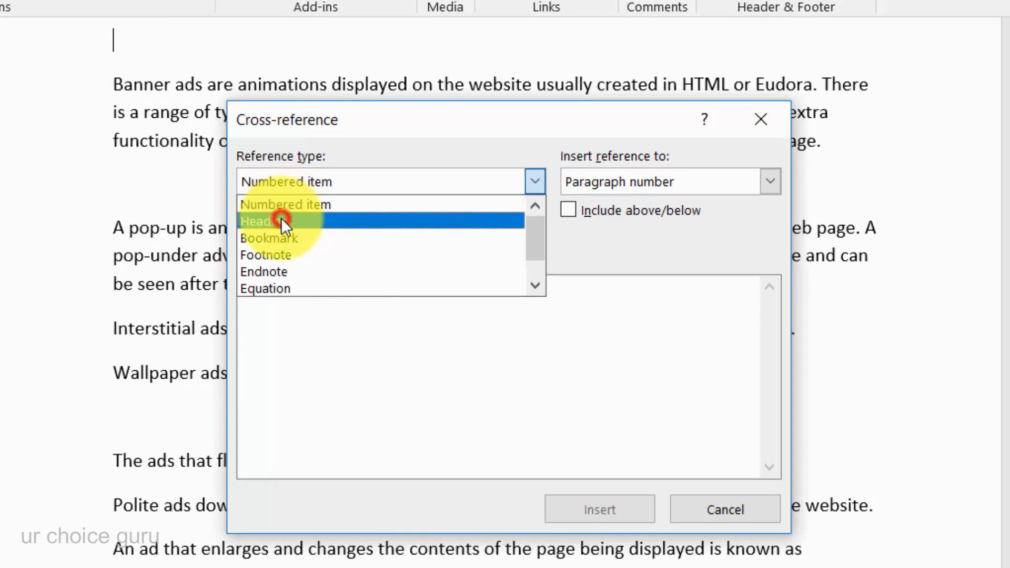
pyautogui.click(282, 220)
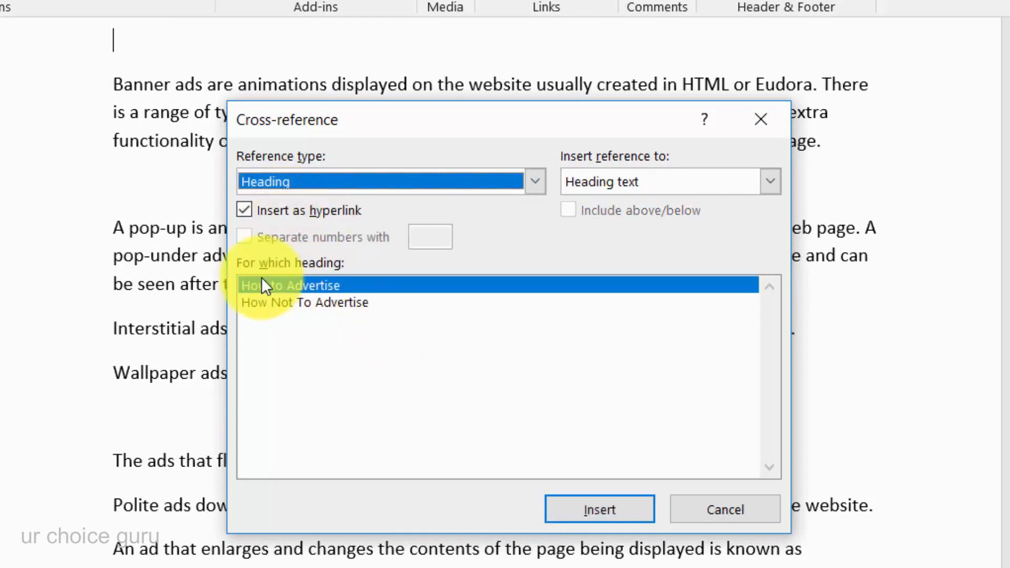
pyautogui.click(312, 305)
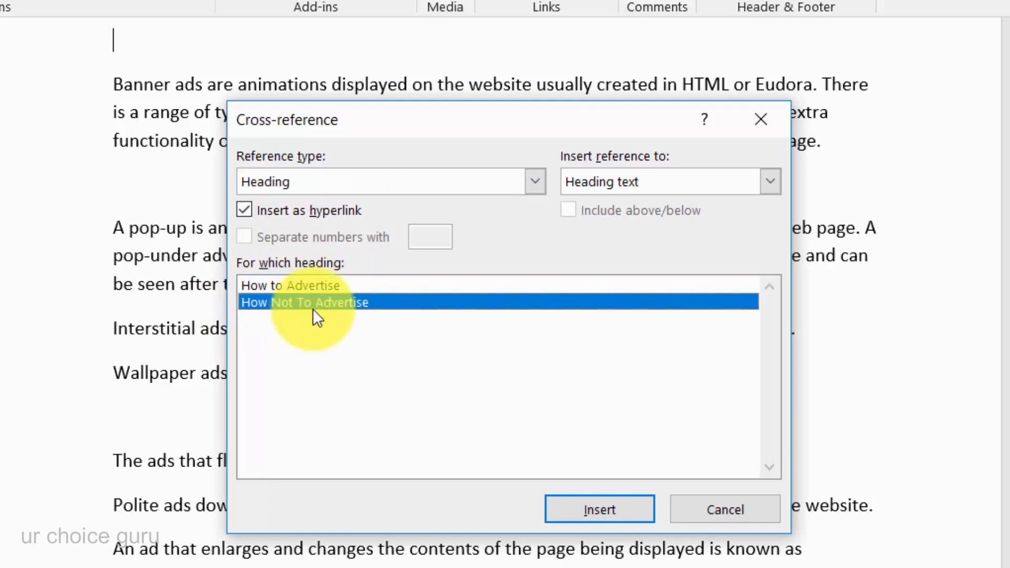
pyautogui.click(766, 182)
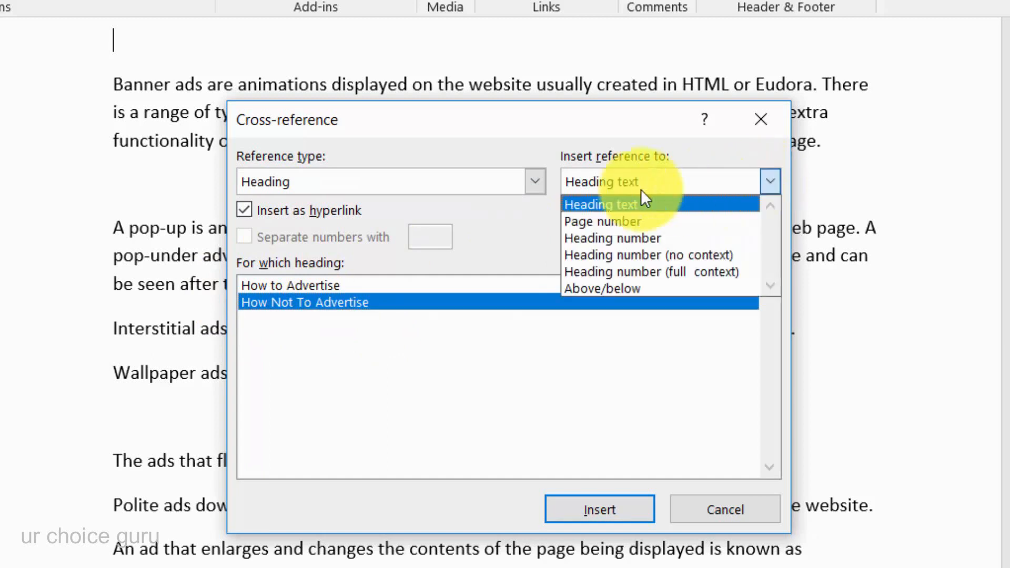
pyautogui.click(609, 203)
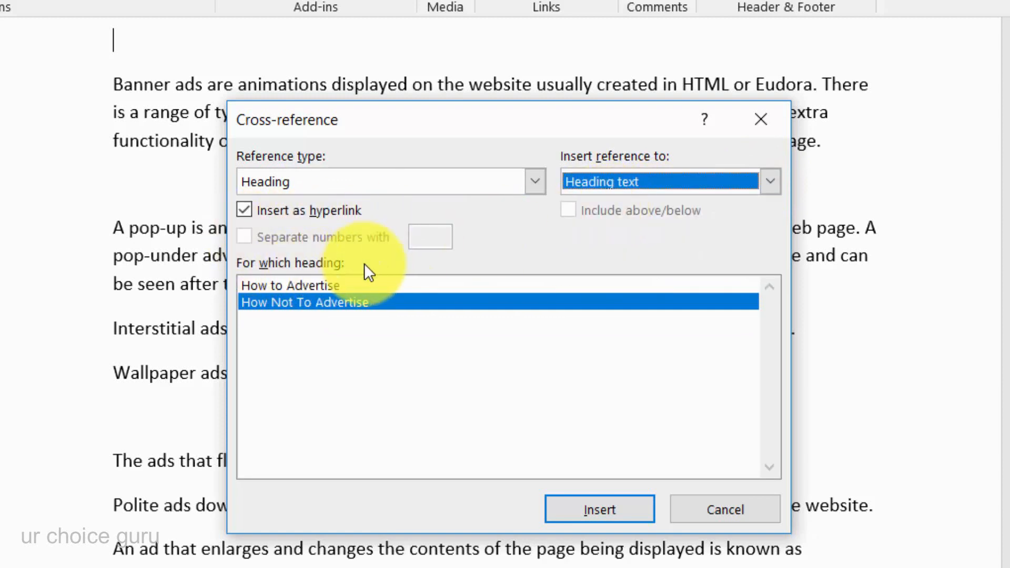
pyautogui.click(652, 511)
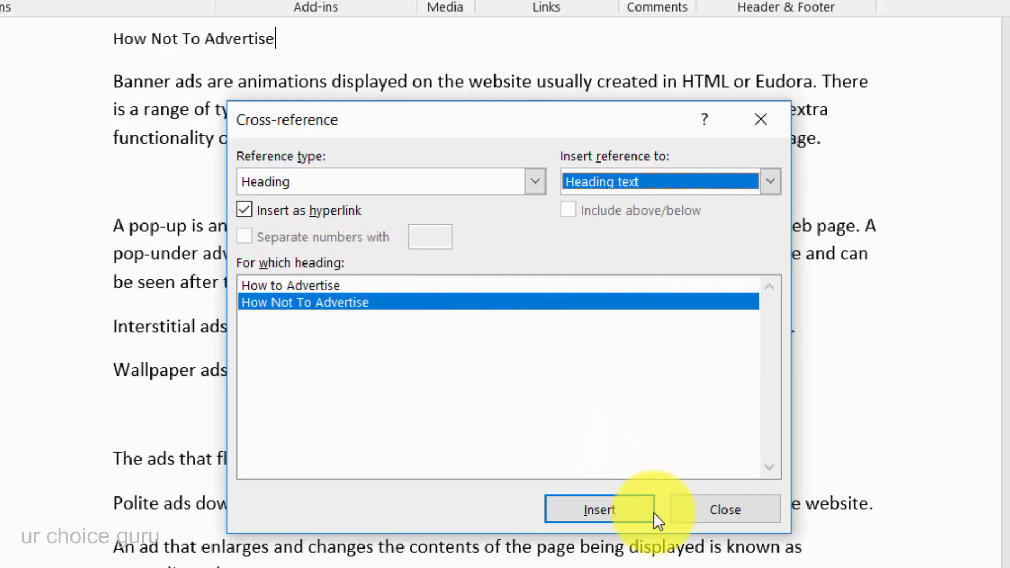
pyautogui.click(699, 506)
# Follow the new cross-reference to jump to the How Not To Advertise heading
pyautogui.scroll(2, 288, 158)
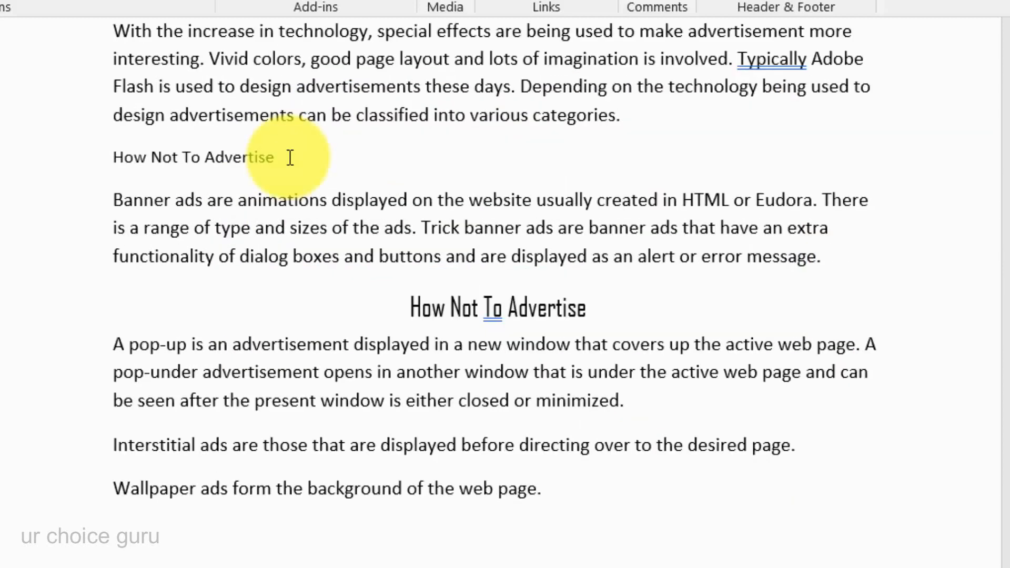
pyautogui.keyDown('ctrl'); pyautogui.click(217, 145); pyautogui.keyUp('ctrl')
pyautogui.keyDown('ctrl'); pyautogui.click(211, 154); pyautogui.keyUp('ctrl')
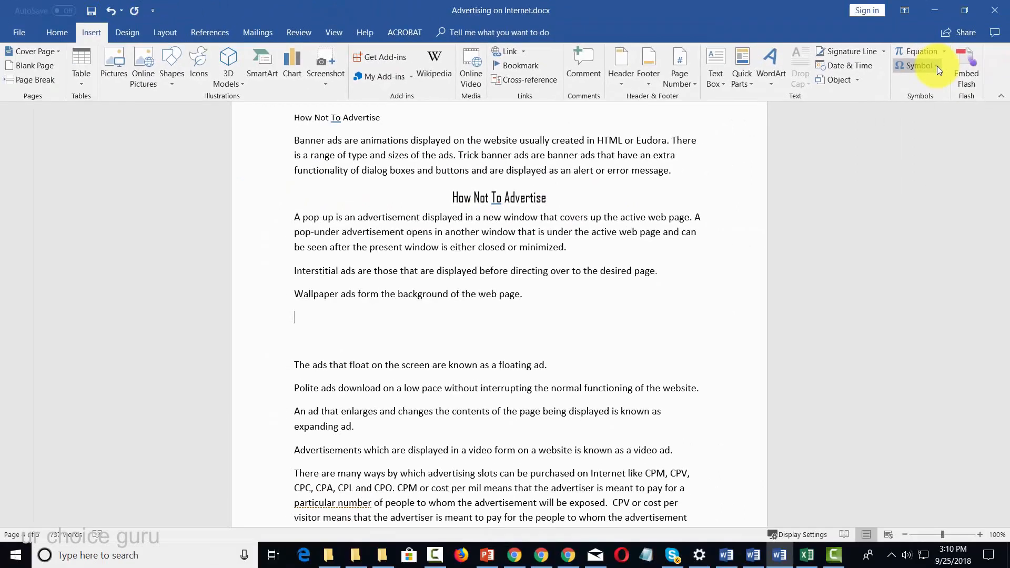
# Insert the estimated sign ℮ from the Symbol dialog and start a new line
pyautogui.click(937, 65)
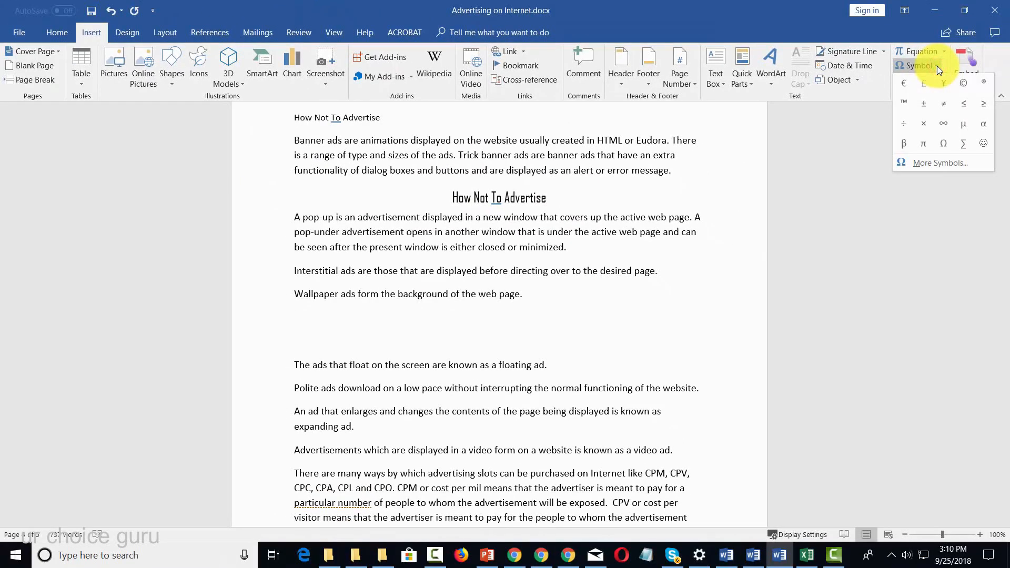
pyautogui.click(923, 167)
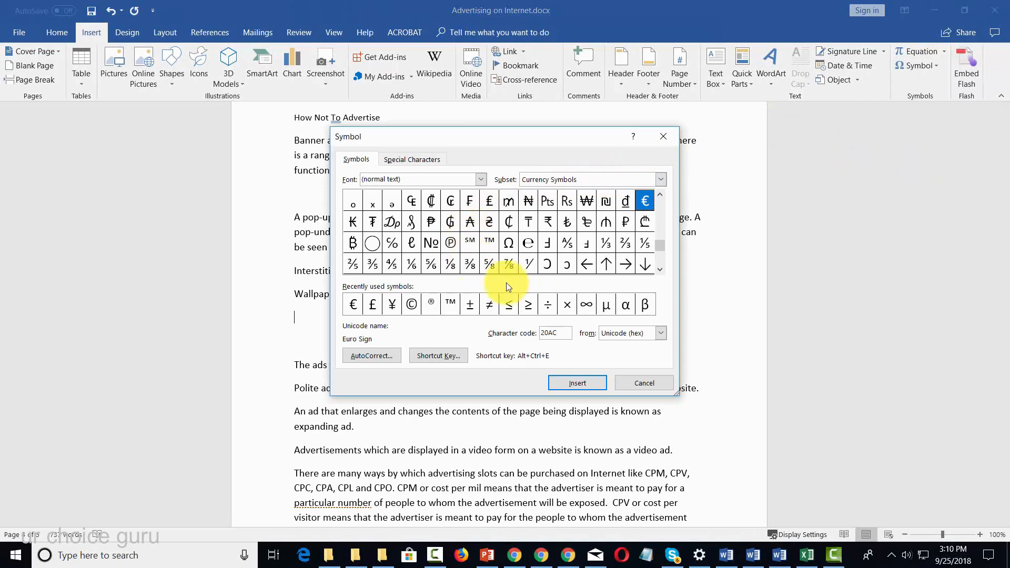
pyautogui.click(528, 243)
pyautogui.click(580, 383)
pyautogui.click(644, 383)
pyautogui.press('Return')
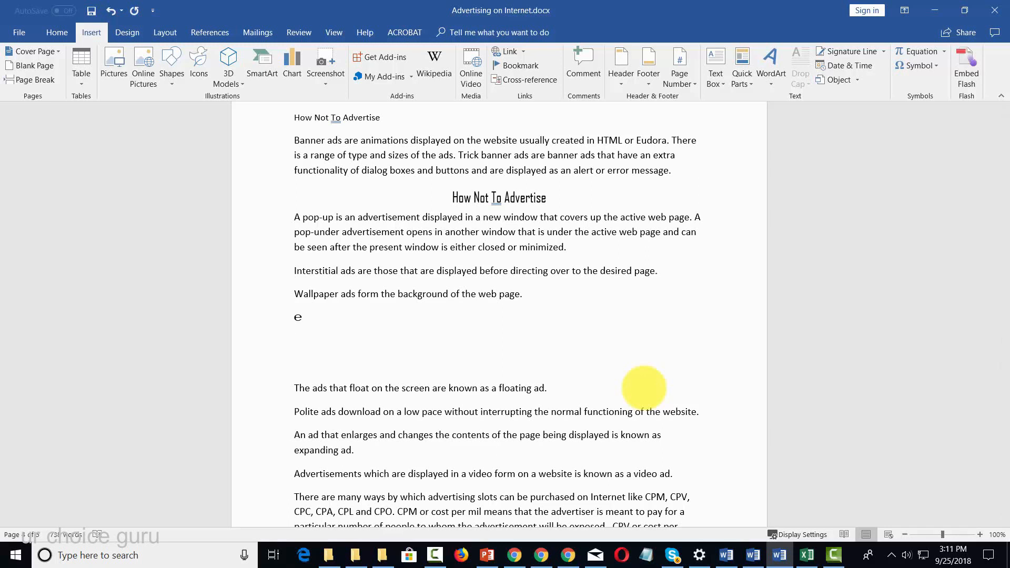
# Type a degree sign ° on its own line and delete the blank lines beneath it
pyautogui.press('alt')
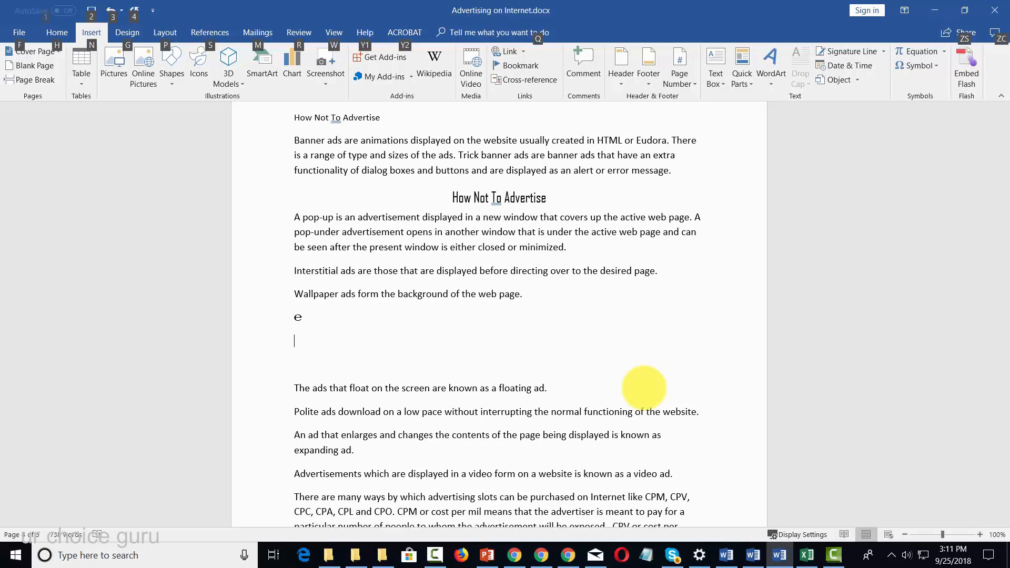
pyautogui.press('Escape')
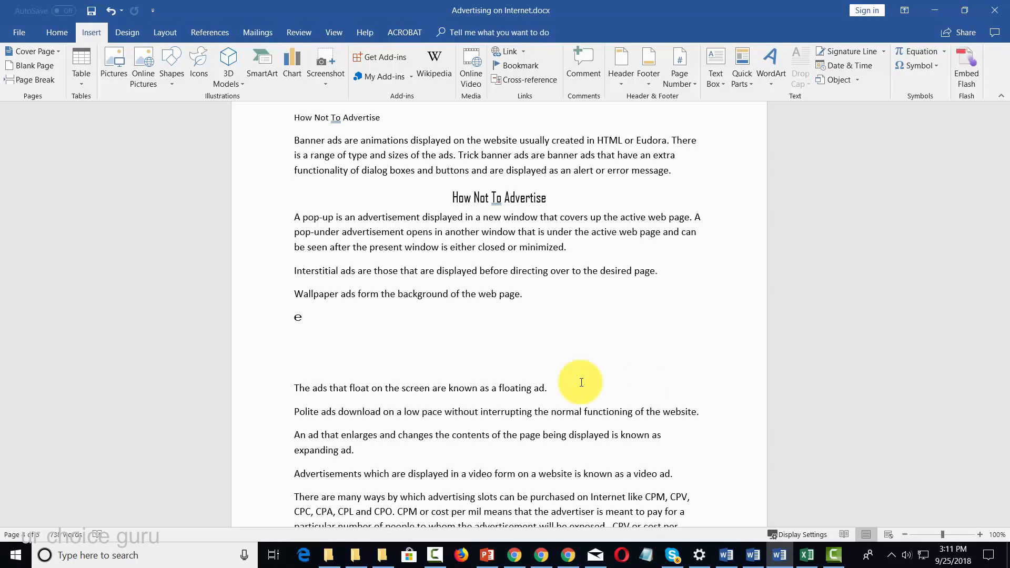
pyautogui.write('°')
pyautogui.press('Return')
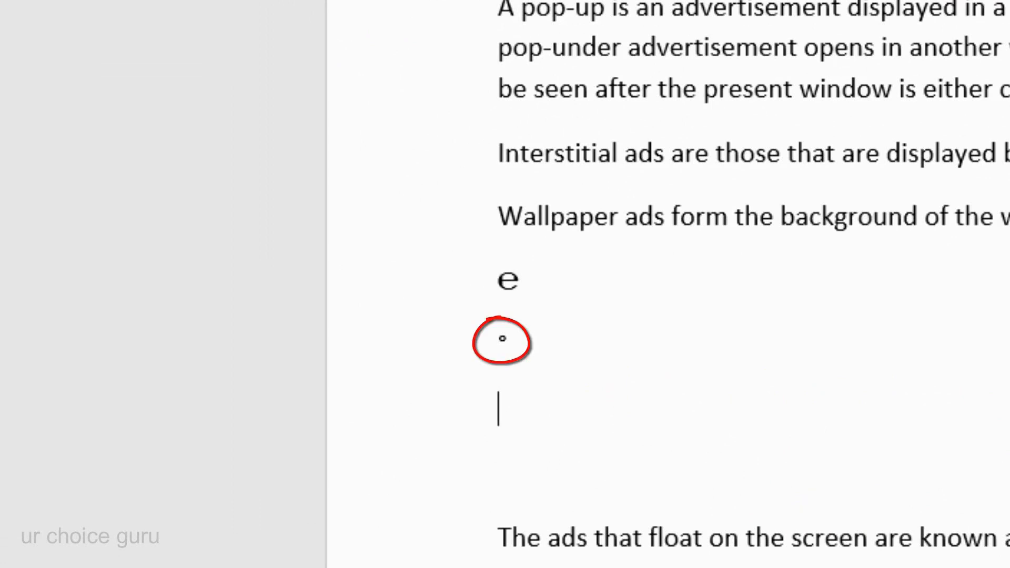
pyautogui.press('Delete')
pyautogui.press('Delete')
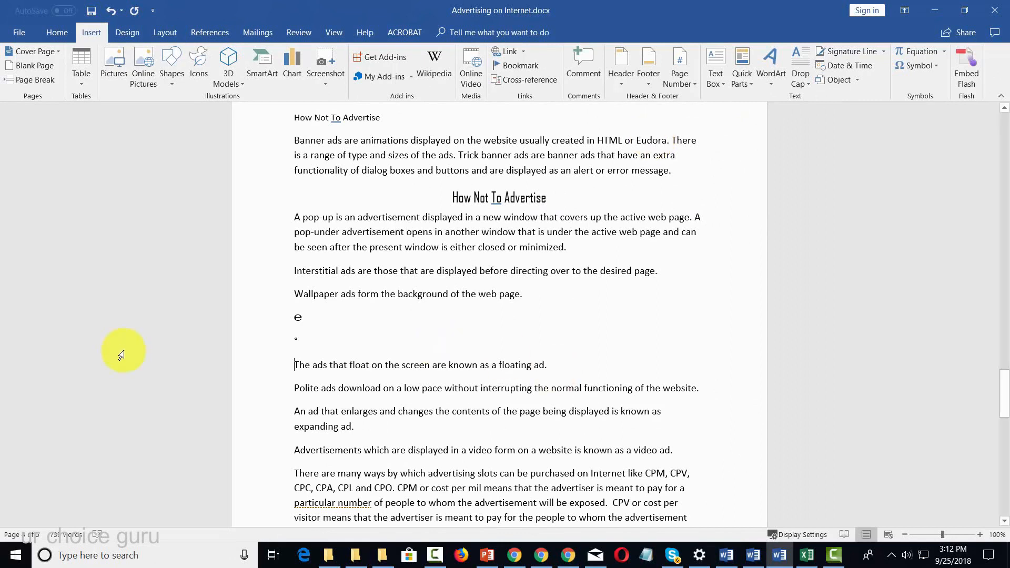
# Link the How Not To Advertise heading to the How to Advertise place in this document and test it
pyautogui.click(453, 194)
pyautogui.moveTo(452, 194); pyautogui.dragTo(547, 196)
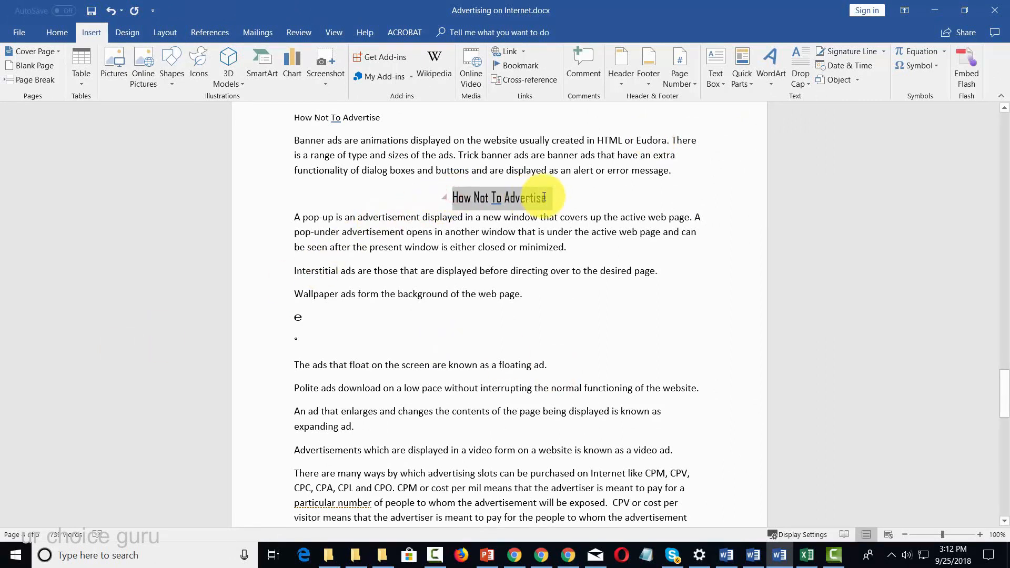
pyautogui.click(522, 50)
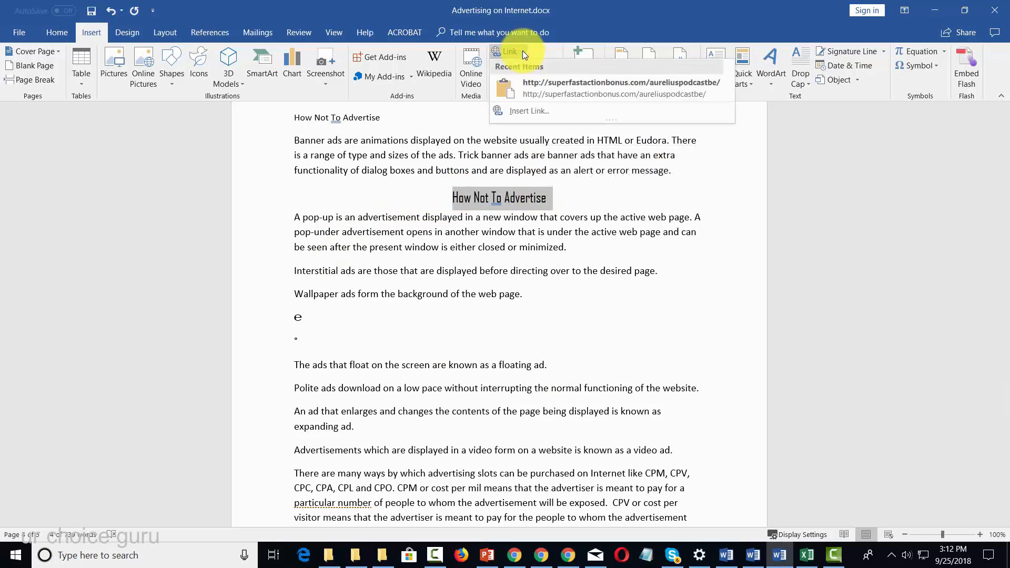
pyautogui.click(500, 49)
pyautogui.click(501, 49)
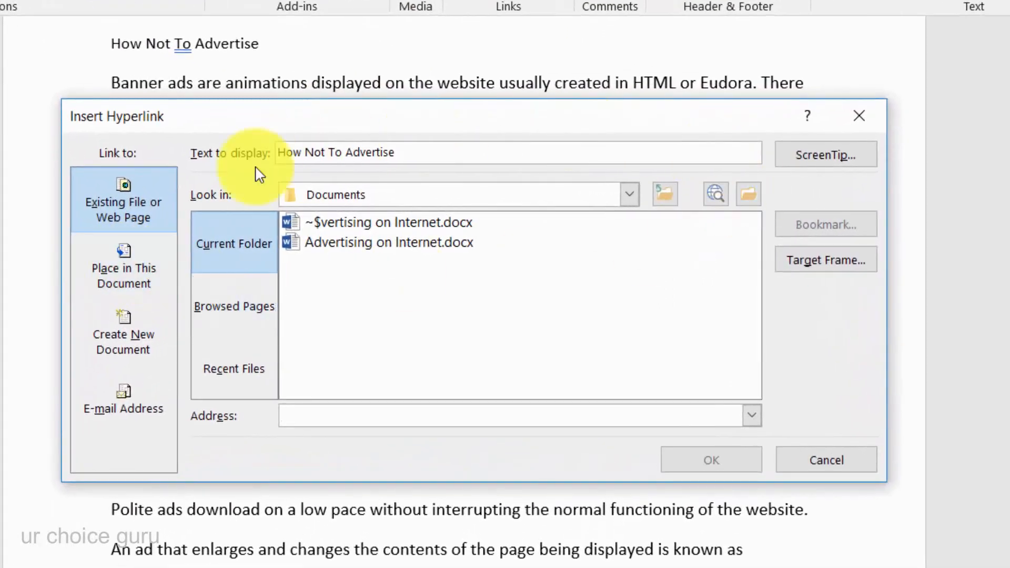
pyautogui.click(260, 287)
pyautogui.click(127, 259)
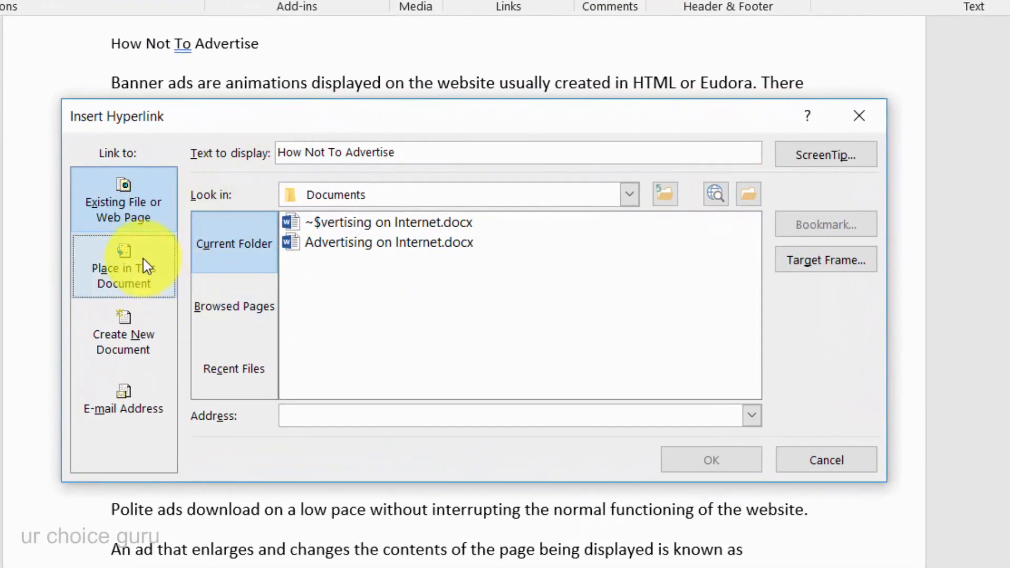
pyautogui.click(125, 253)
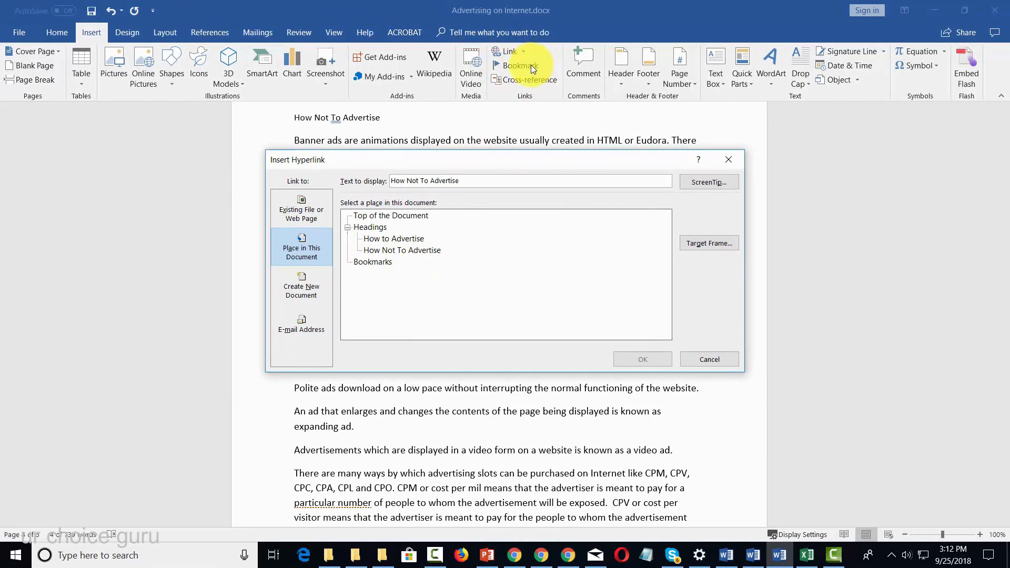
pyautogui.click(387, 240)
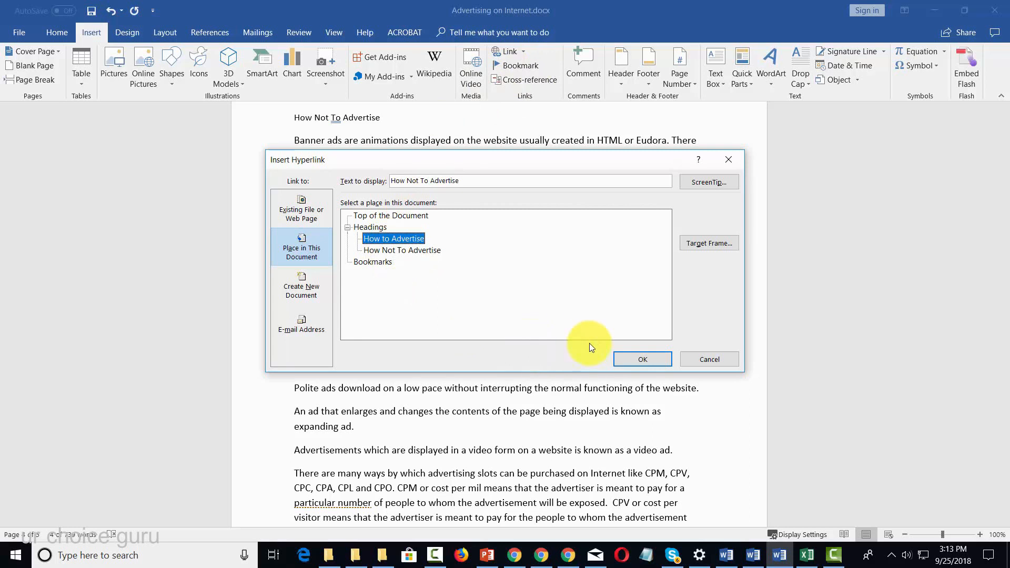
pyautogui.click(633, 358)
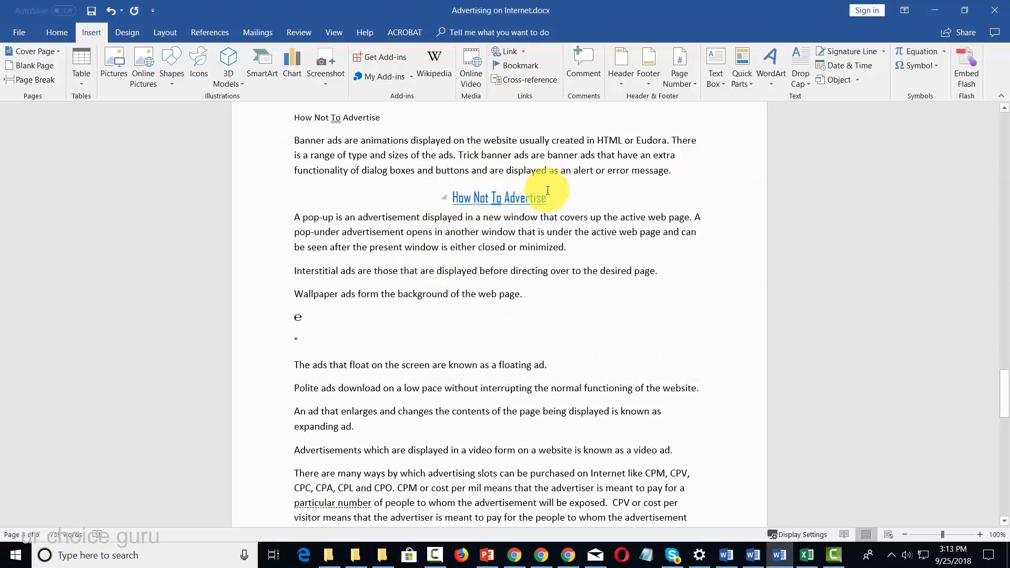
pyautogui.keyDown('ctrl'); pyautogui.click(476, 192); pyautogui.keyUp('ctrl')
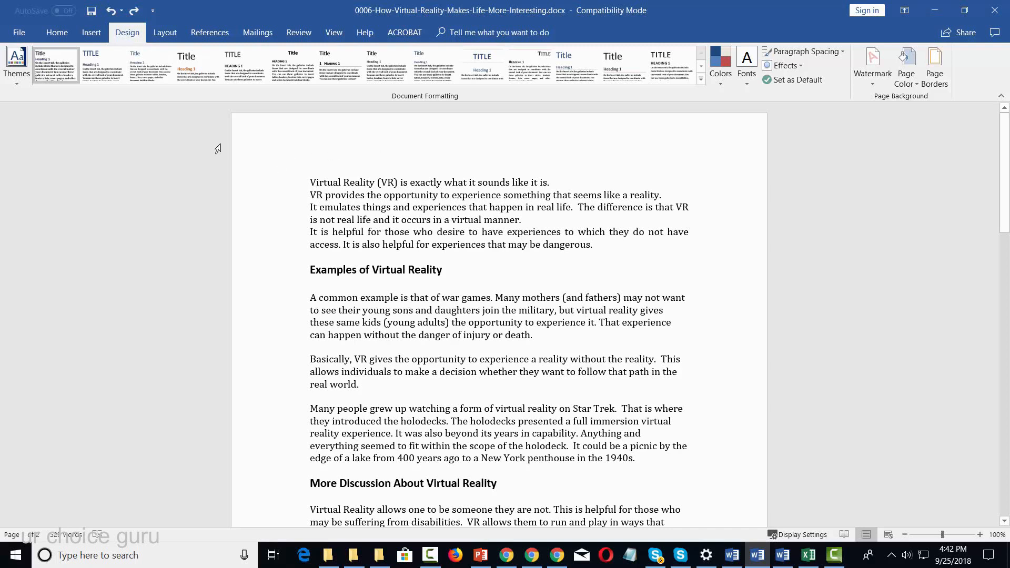
# Apply the Metropolitan theme to the document
pyautogui.click(16, 82)
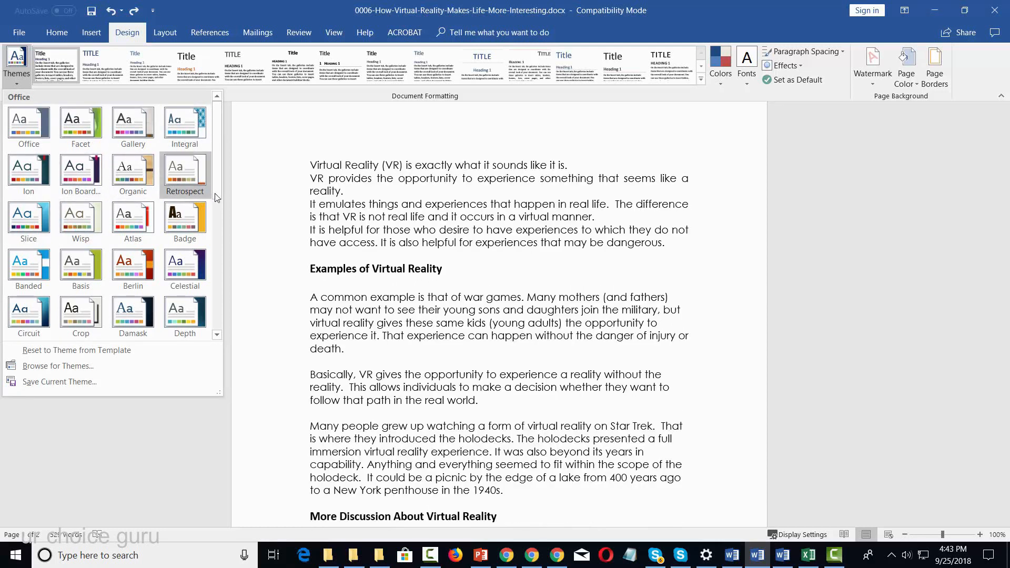
pyautogui.click(217, 232)
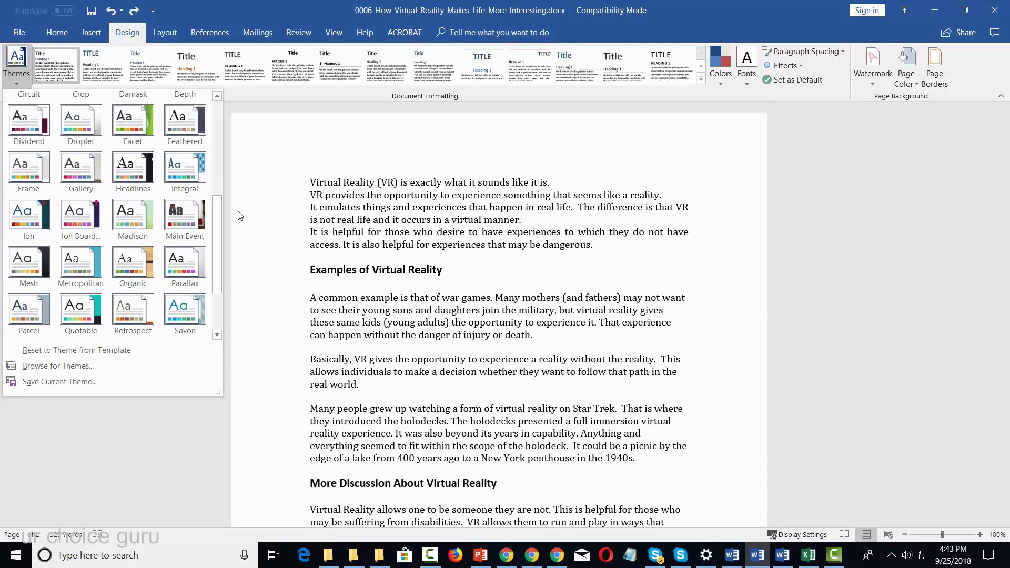
pyautogui.click(81, 264)
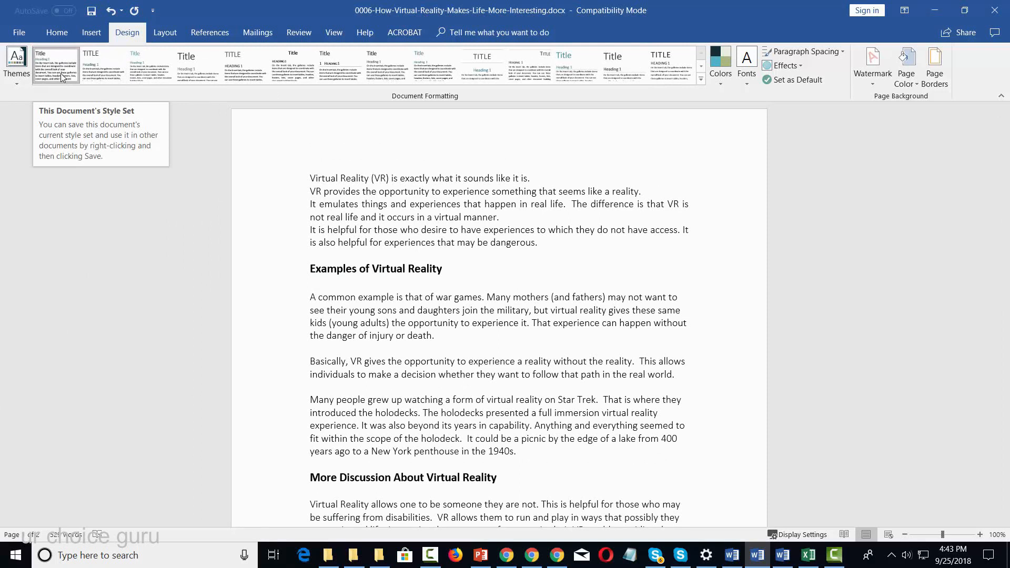
# Apply a different style set from the Document Formatting gallery and review the pages
pyautogui.click(479, 71)
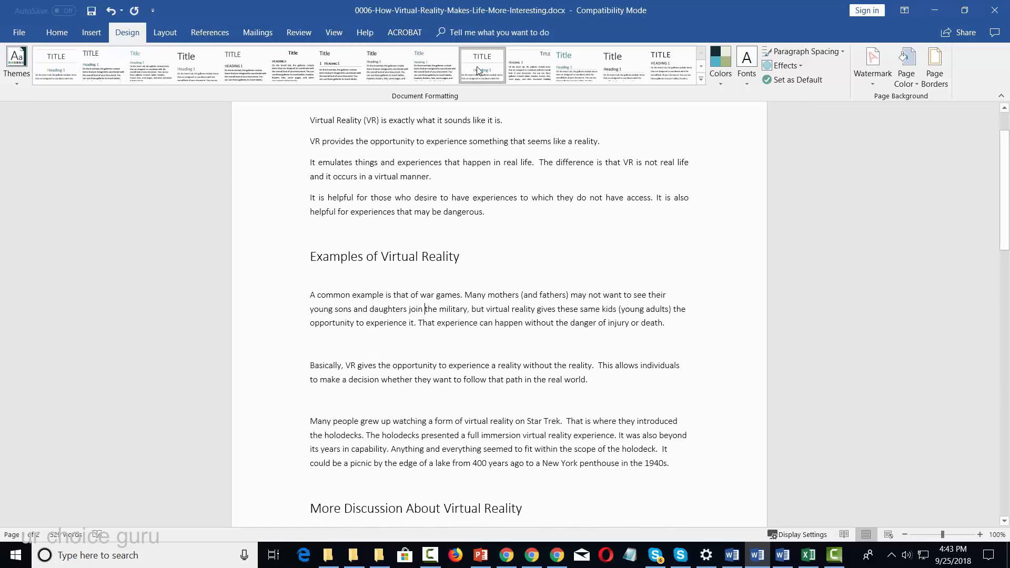
pyautogui.scroll(2, 483, 190)
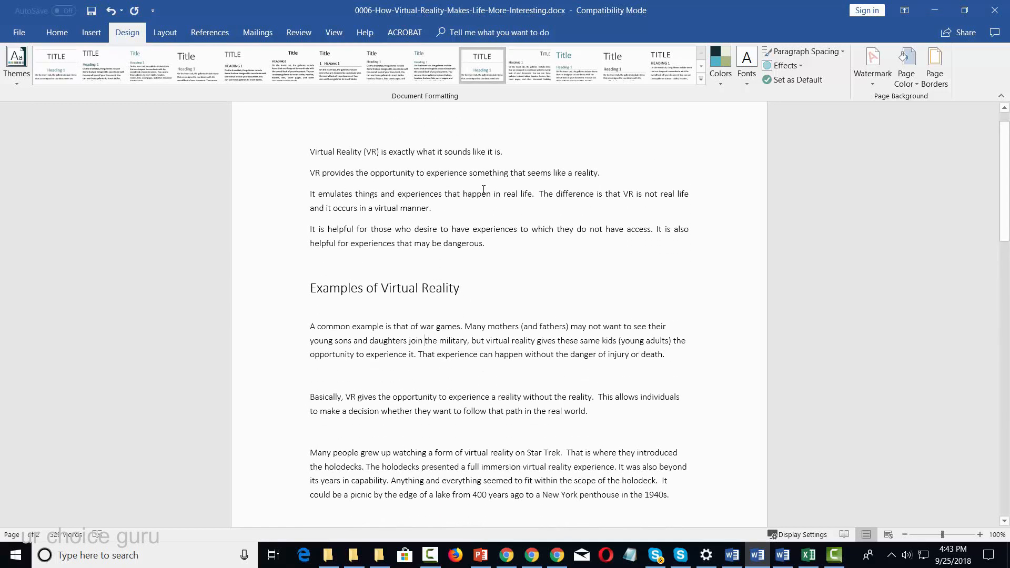
pyautogui.scroll(-2, 483, 189)
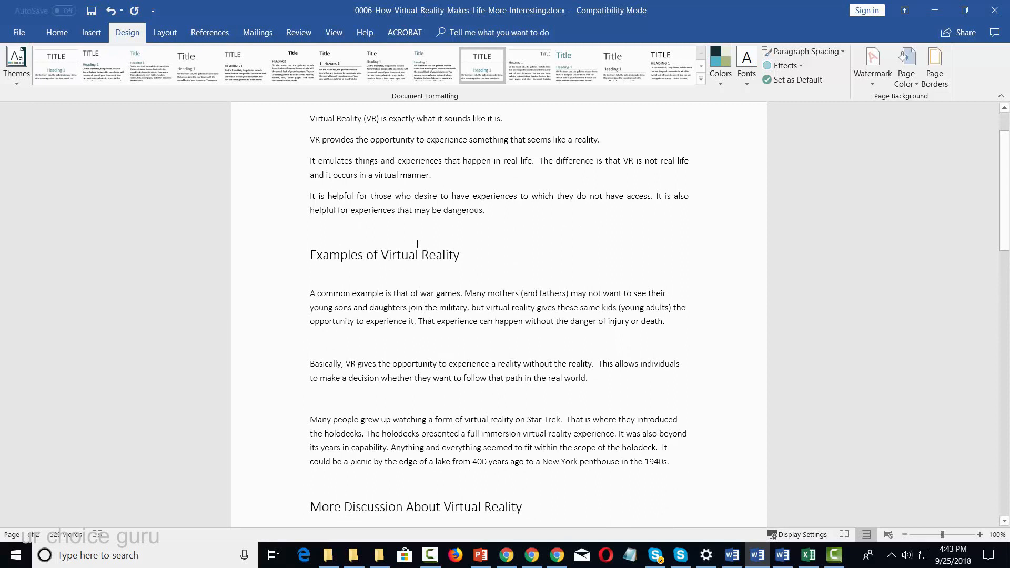
pyautogui.scroll(-10, 417, 244)
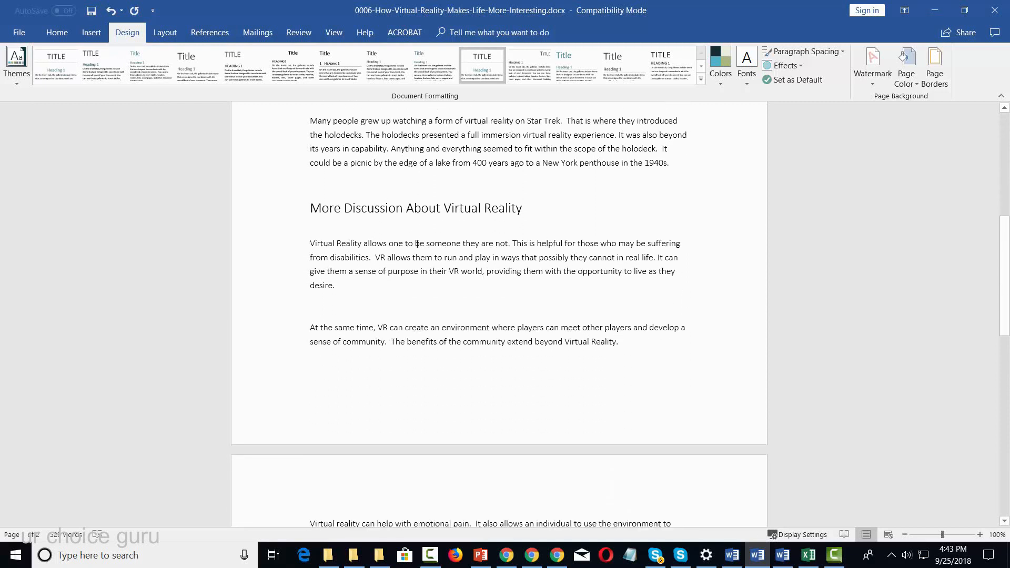
pyautogui.scroll(-2, 417, 244)
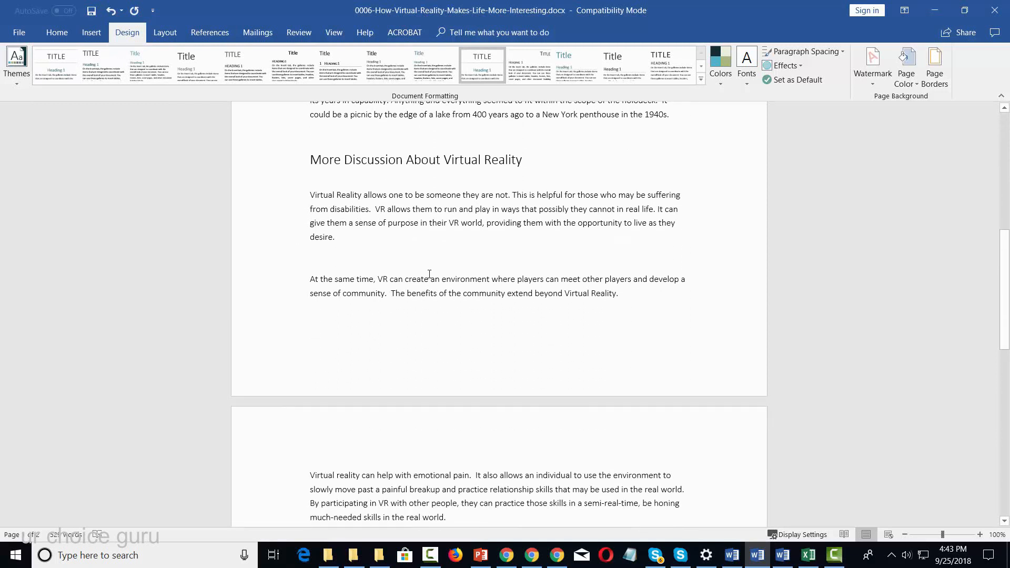
pyautogui.scroll(15, 482, 225)
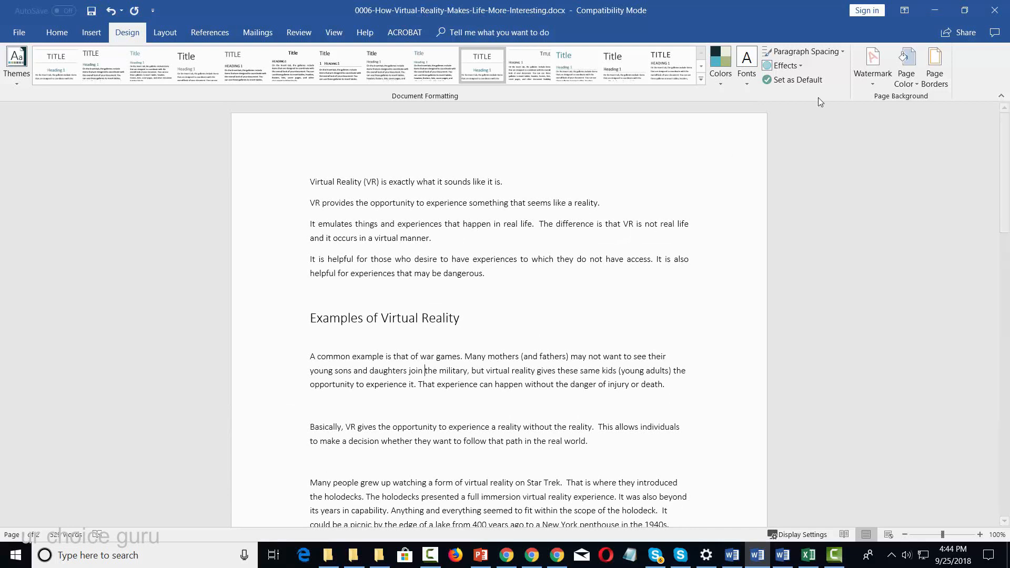
# Leave theme fonts unchanged, then apply the Yellow colour scheme and Tight paragraph spacing
pyautogui.click(747, 74)
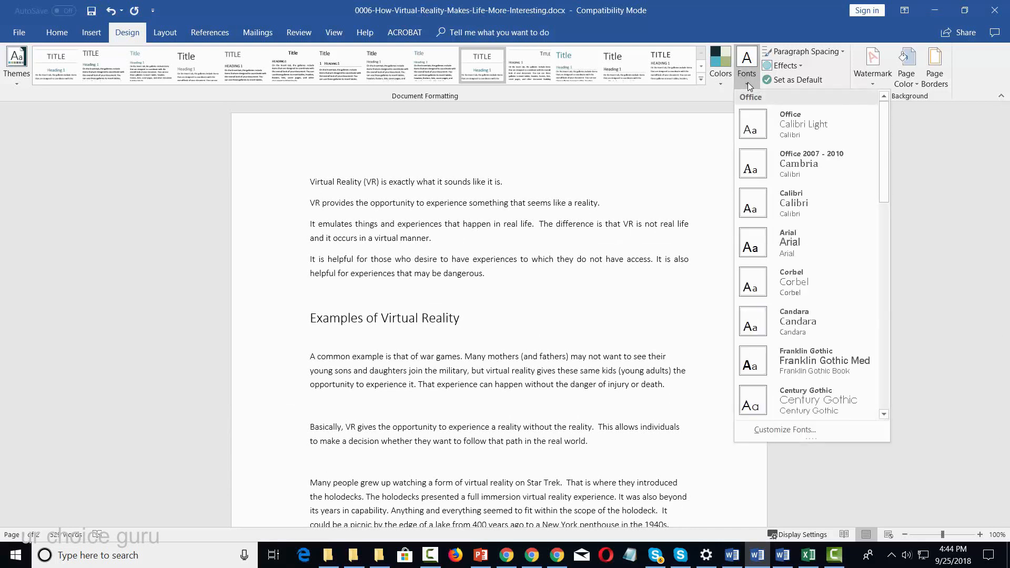
pyautogui.click(747, 82)
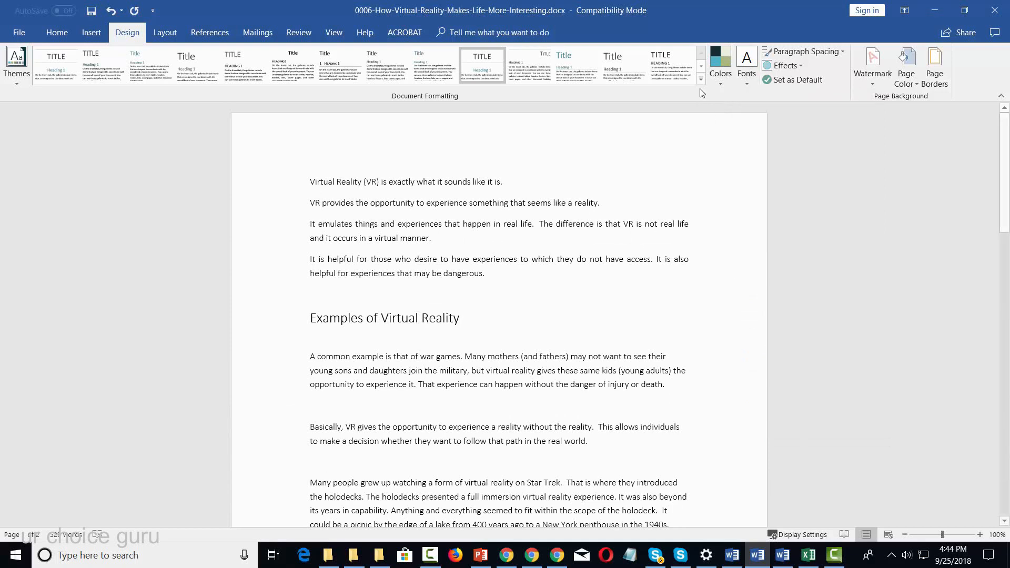
pyautogui.click(721, 84)
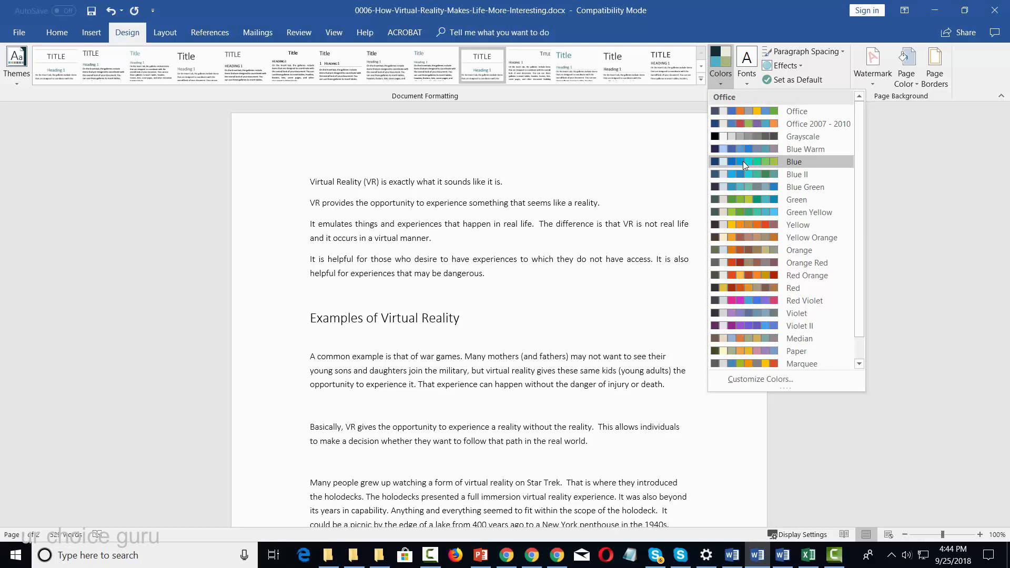
pyautogui.click(757, 227)
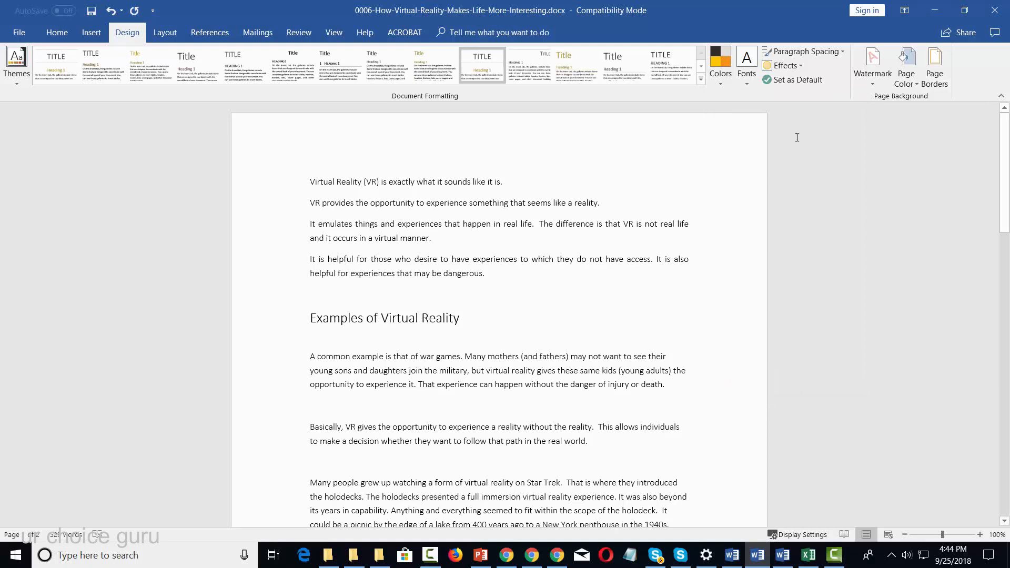
pyautogui.click(845, 52)
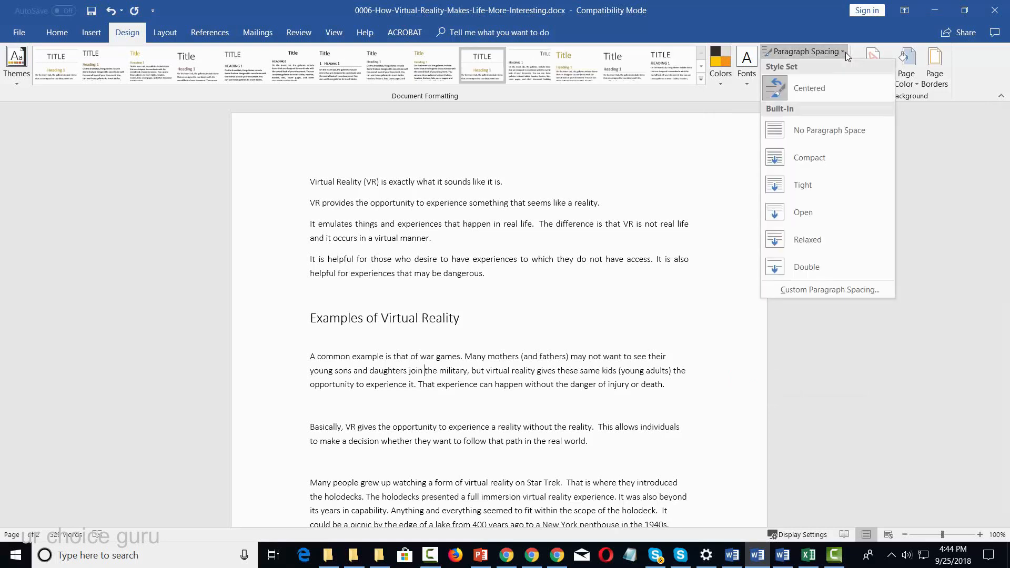
pyautogui.click(800, 183)
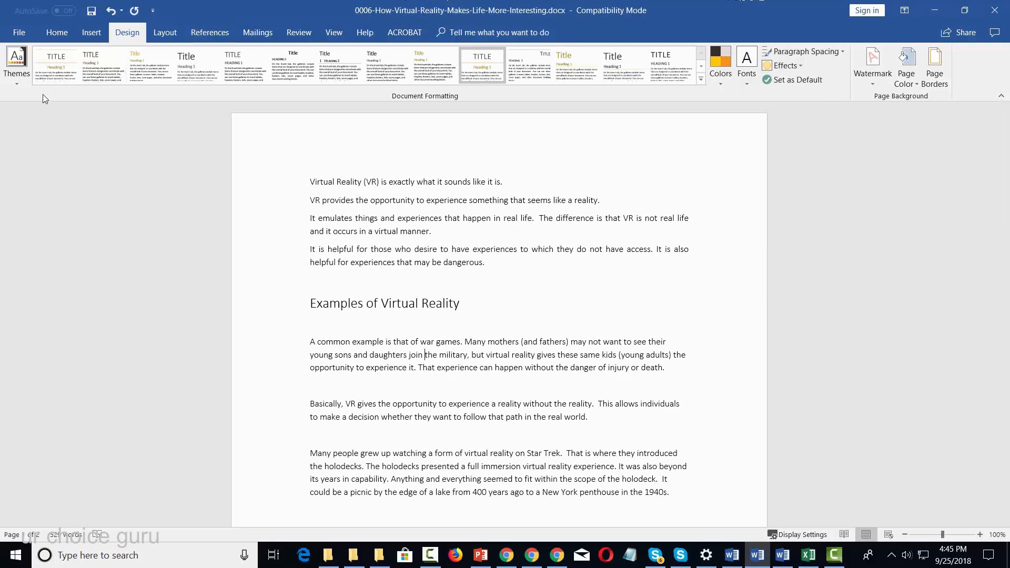
# Reset to the template's theme, then review the Undo history without undoing anything
pyautogui.click(16, 83)
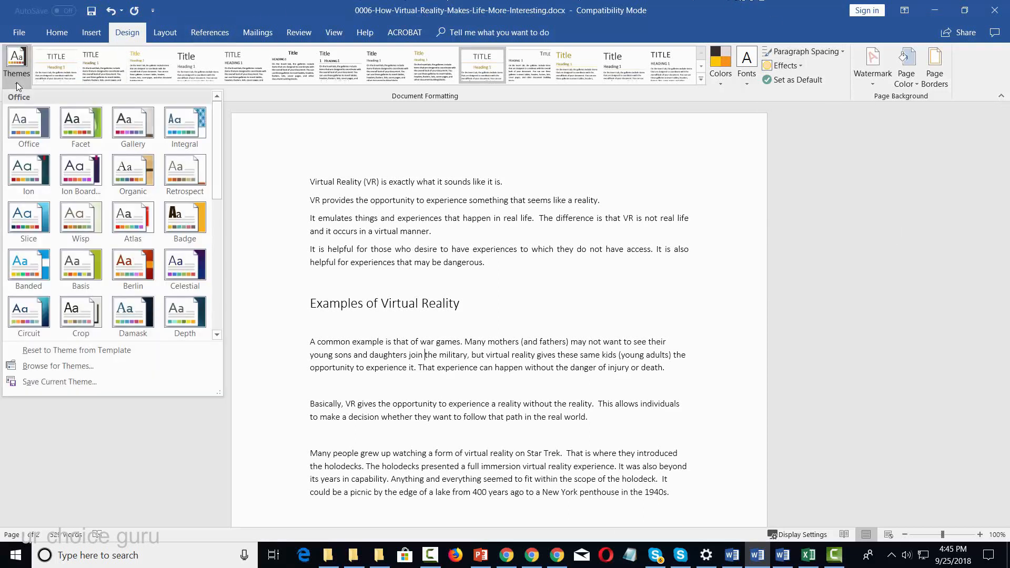
pyautogui.click(68, 350)
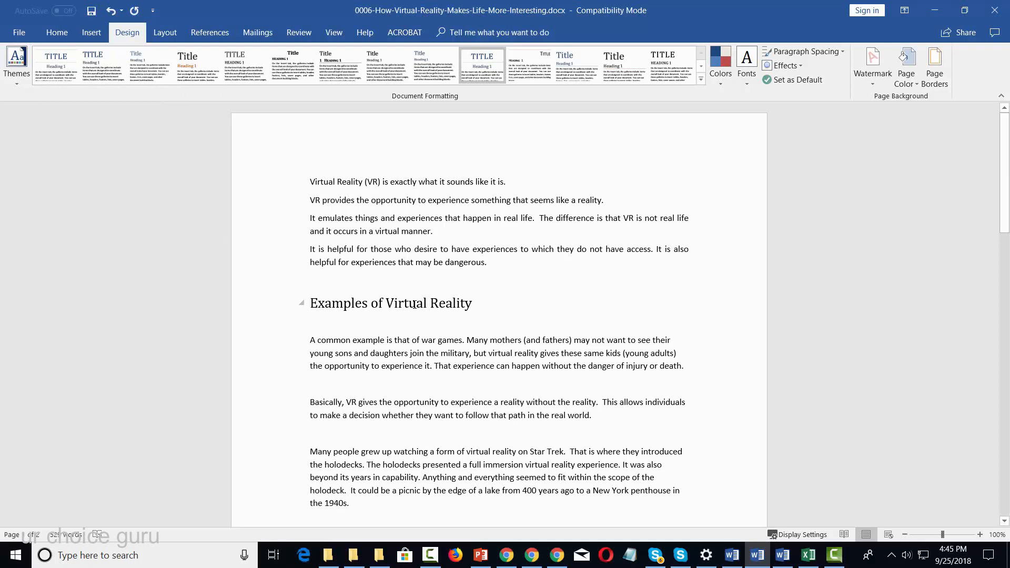
pyautogui.click(123, 10)
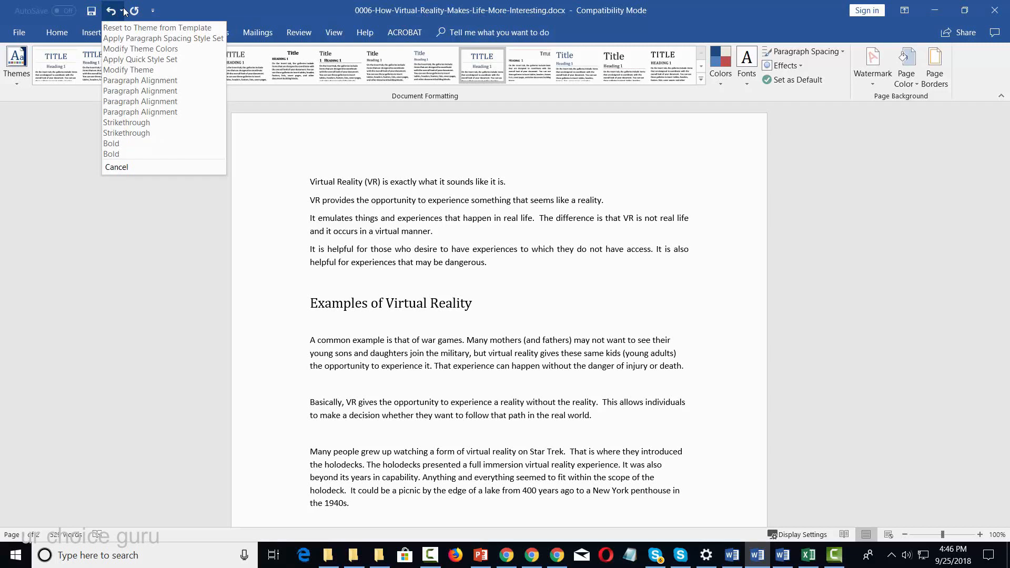
pyautogui.click(205, 319)
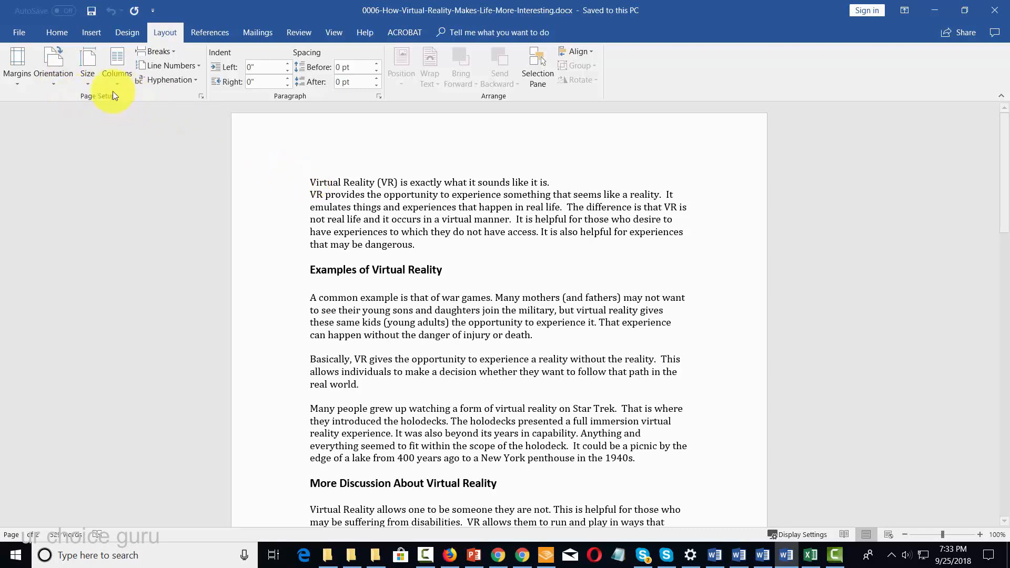
pyautogui.click(17, 74)
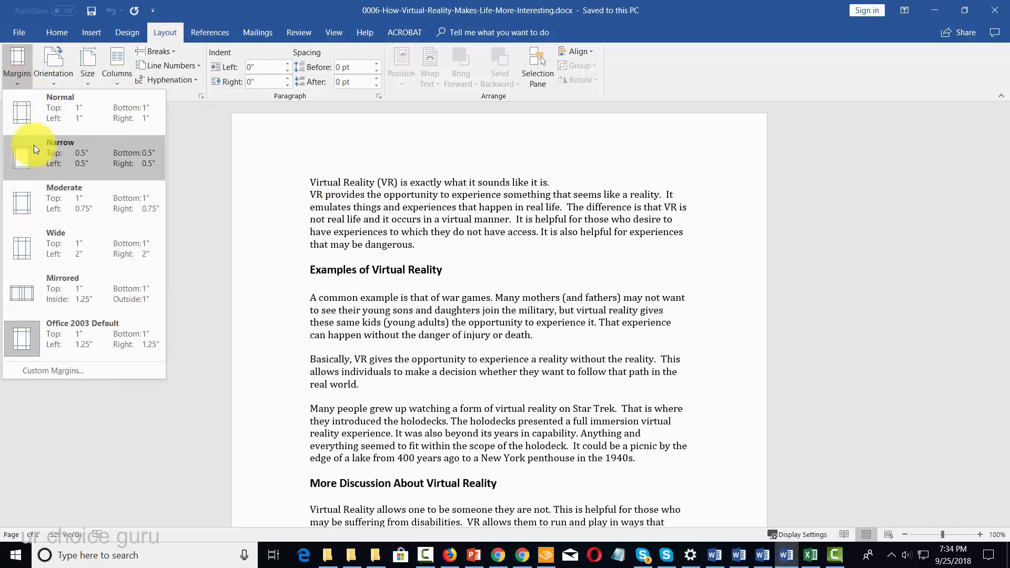
pyautogui.click(41, 174)
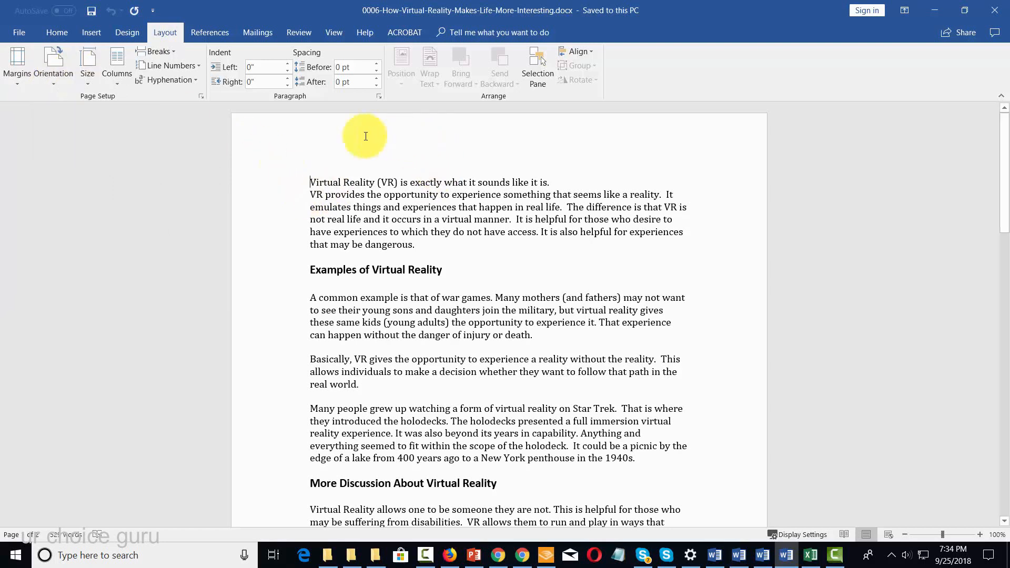
pyautogui.click(53, 68)
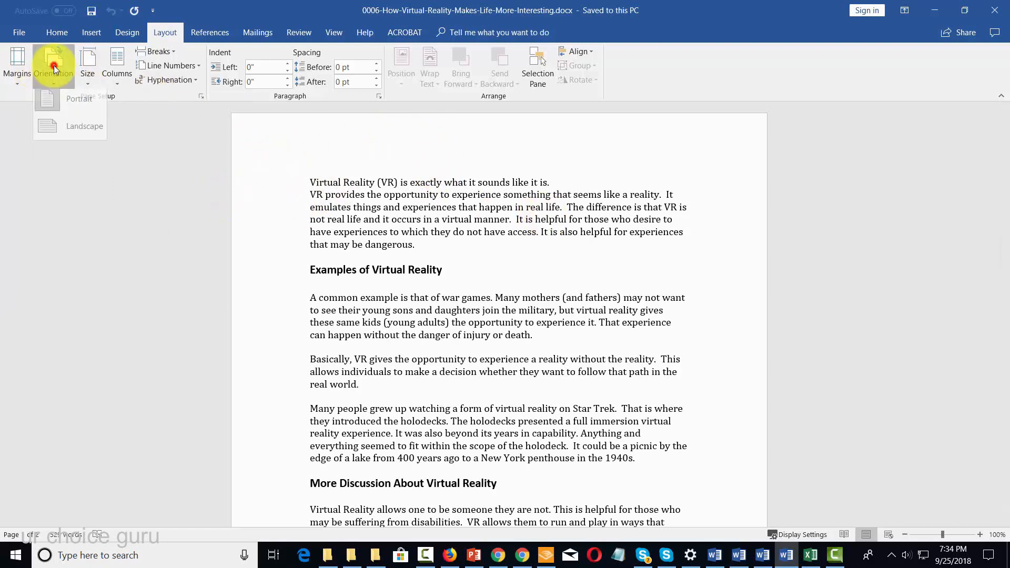
pyautogui.click(54, 134)
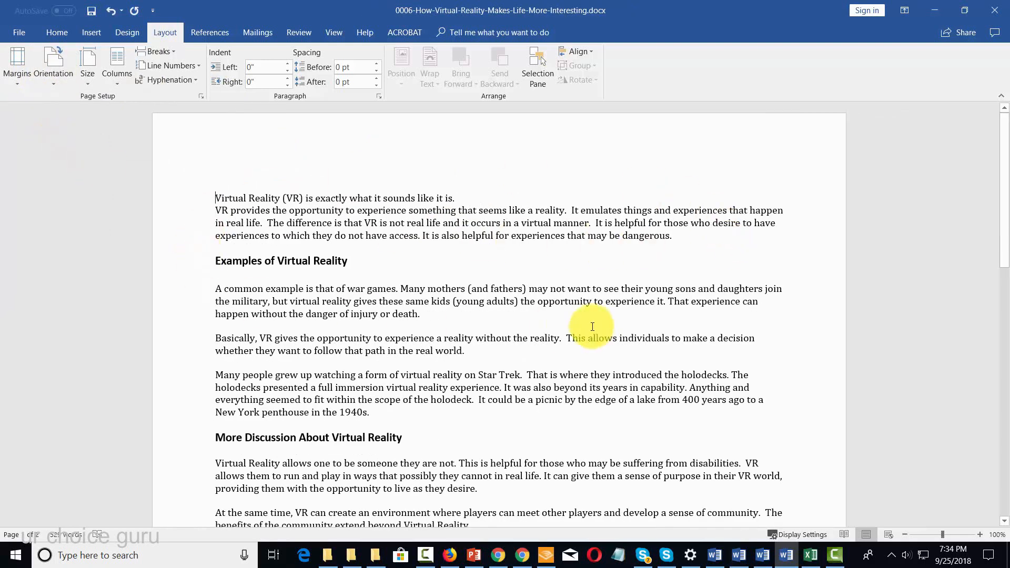
pyautogui.click(55, 61)
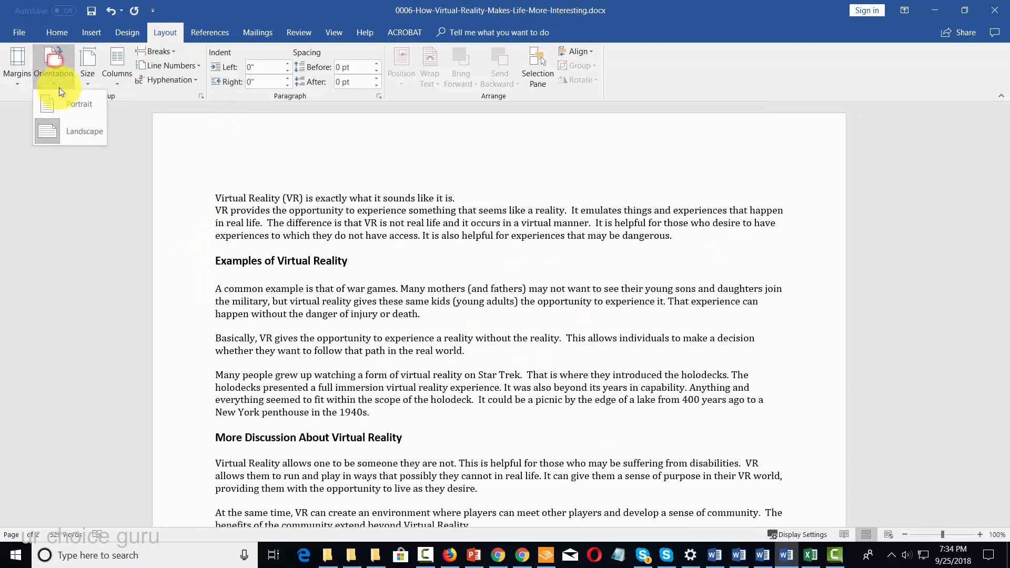
pyautogui.click(63, 106)
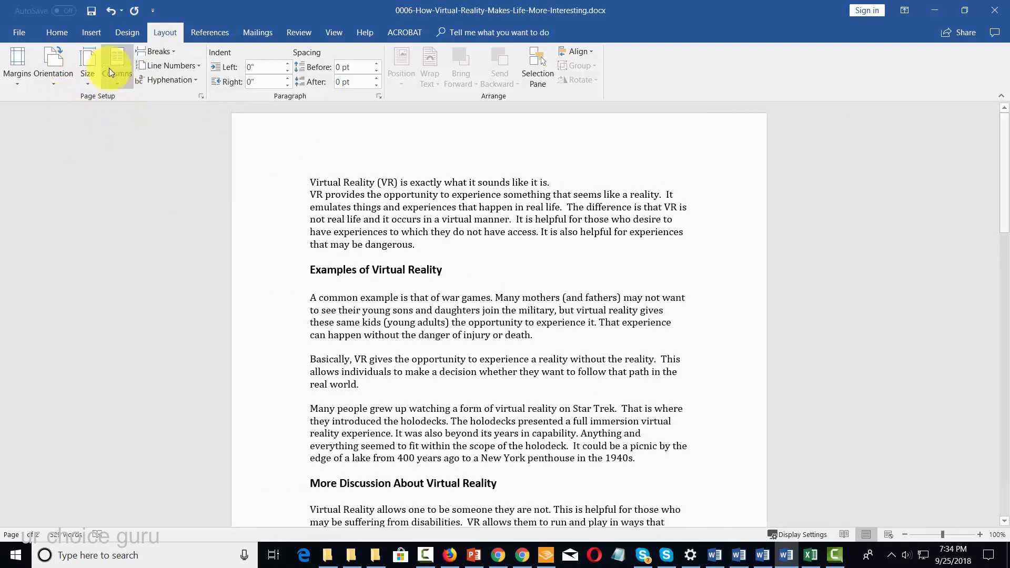
pyautogui.click(88, 65)
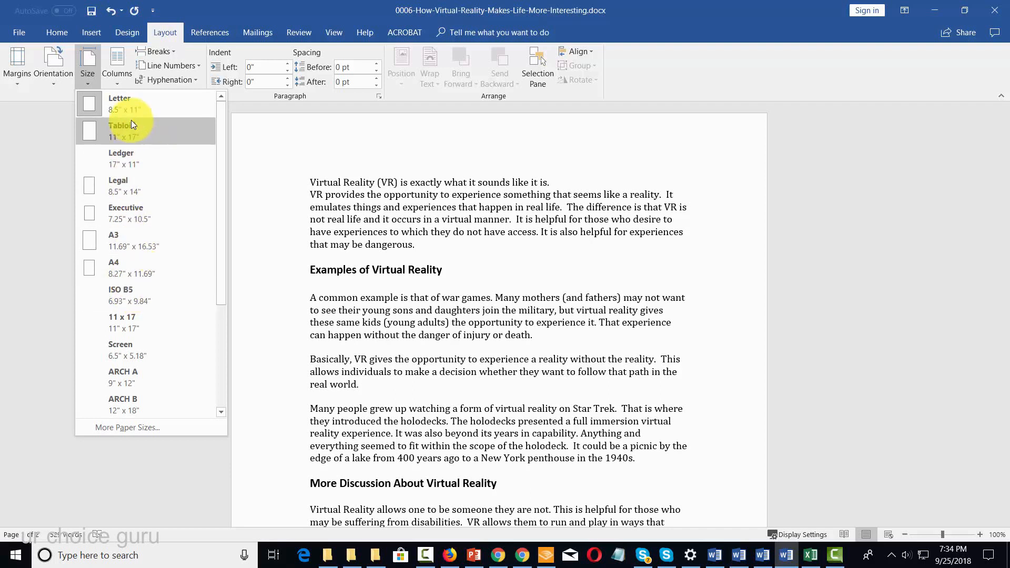
pyautogui.click(60, 88)
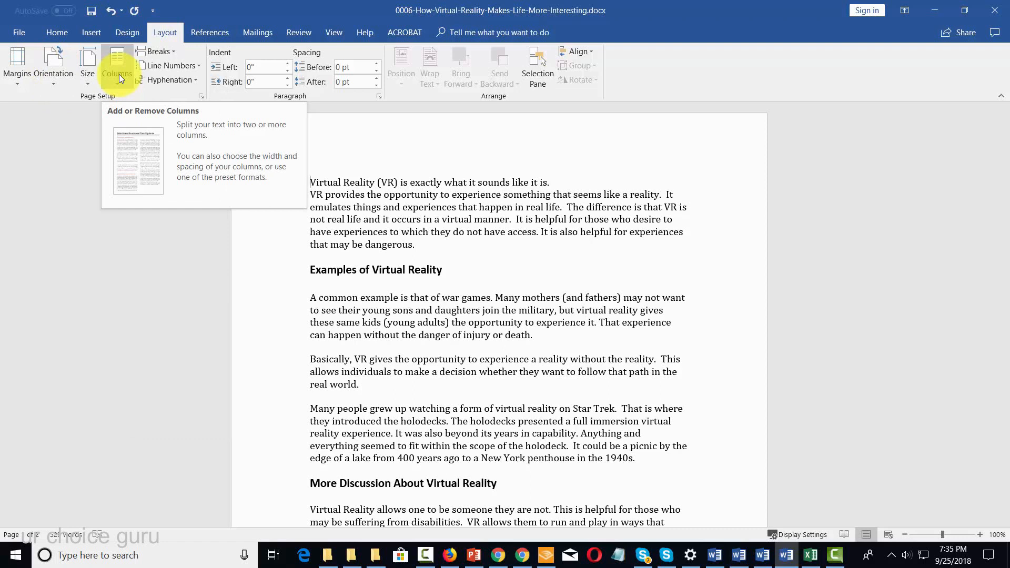
pyautogui.click(119, 74)
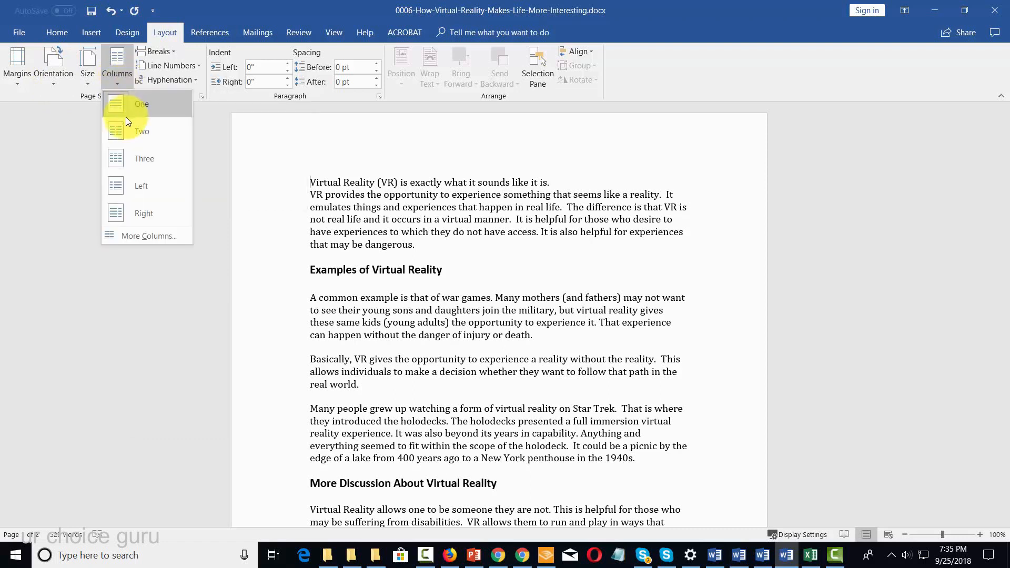
pyautogui.click(121, 133)
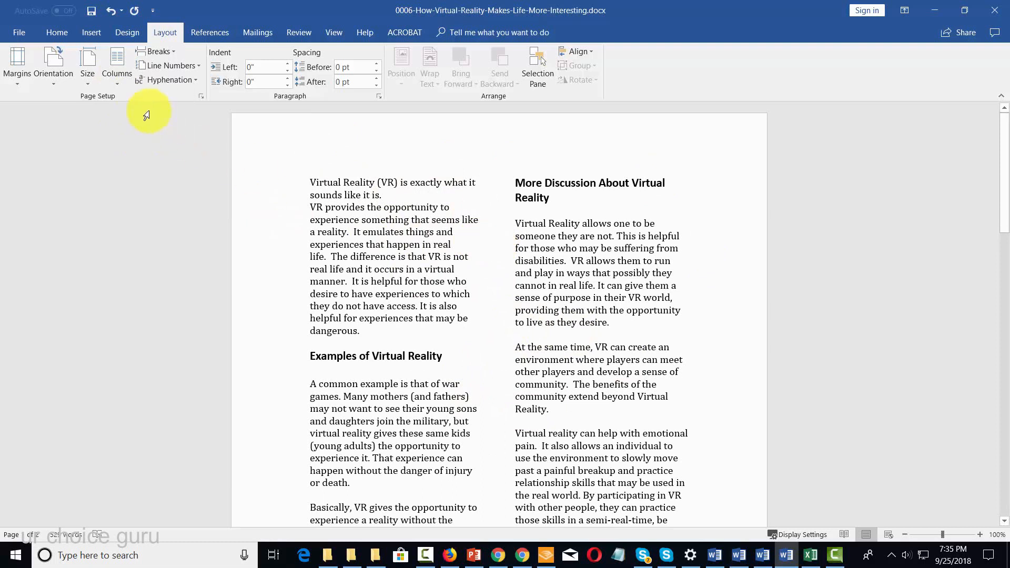
pyautogui.click(114, 68)
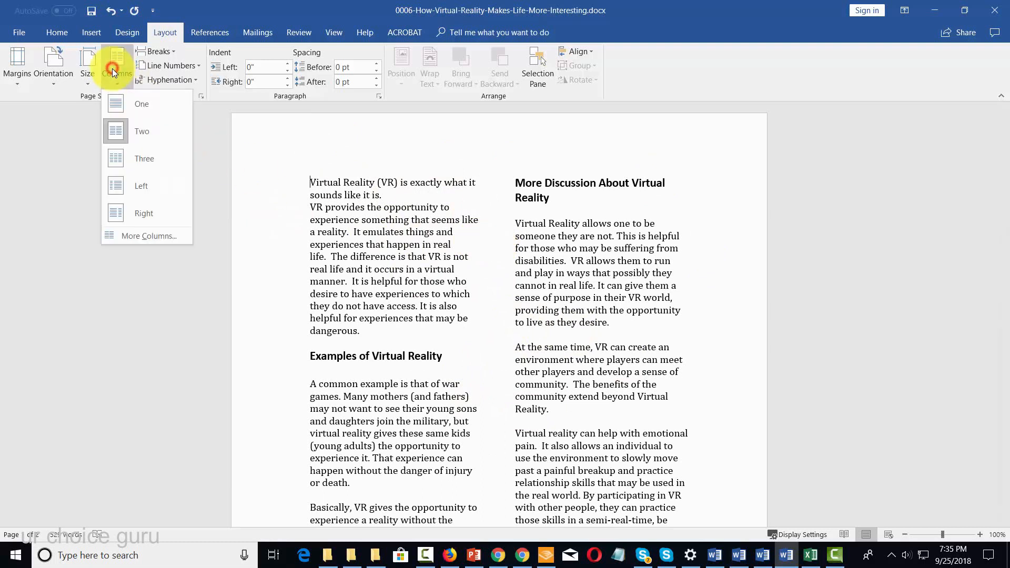
pyautogui.click(116, 105)
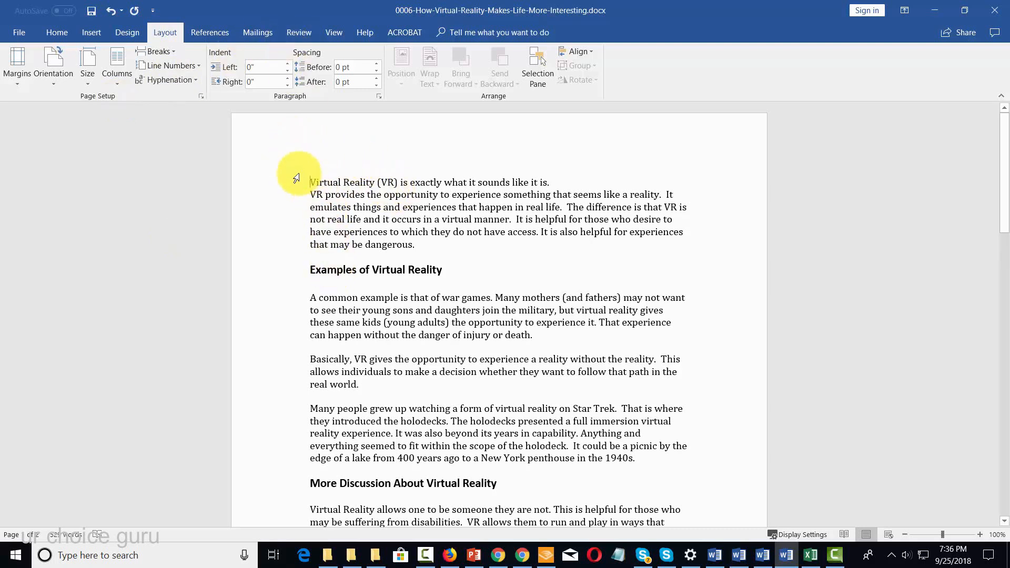
pyautogui.click(196, 65)
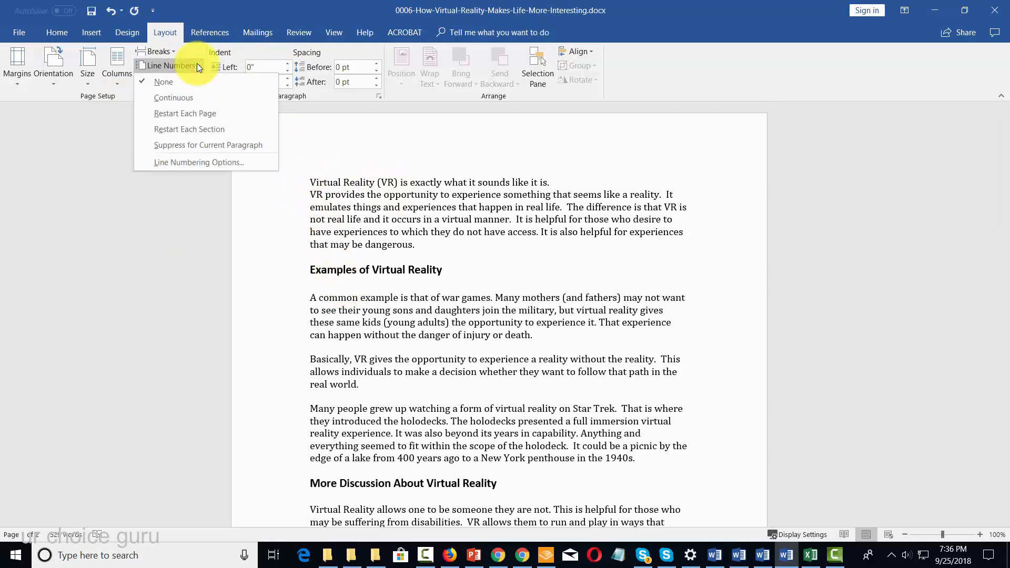
pyautogui.click(184, 97)
pyautogui.scroll(-5, 375, 274)
pyautogui.scroll(-6, 376, 275)
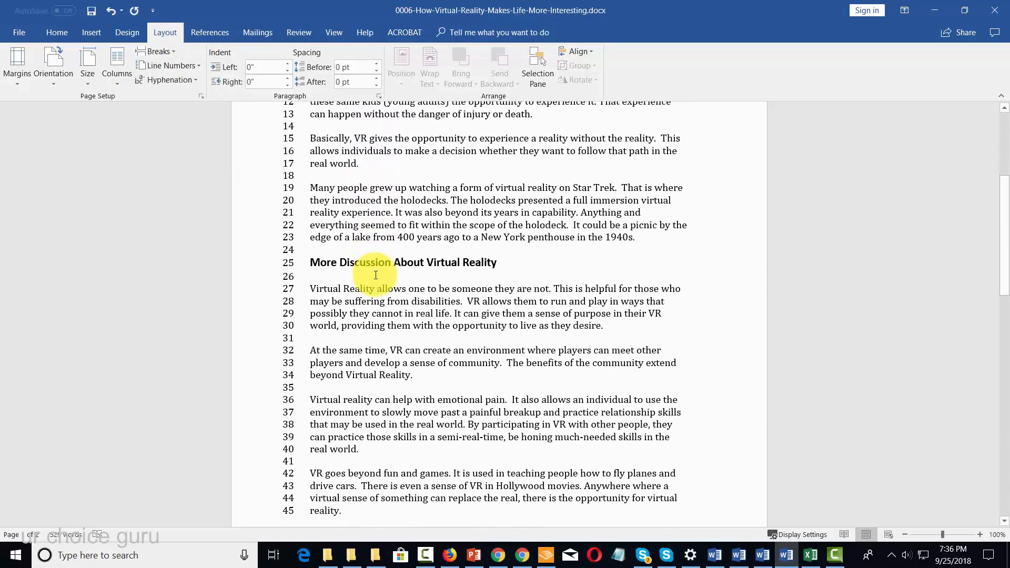
pyautogui.scroll(10, 248, 248)
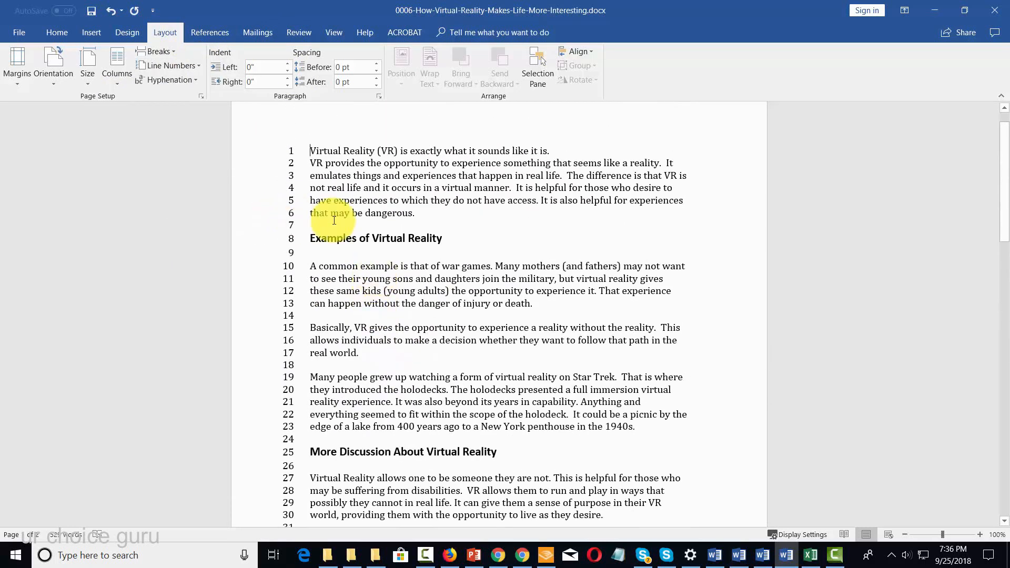
pyautogui.click(194, 66)
pyautogui.click(154, 82)
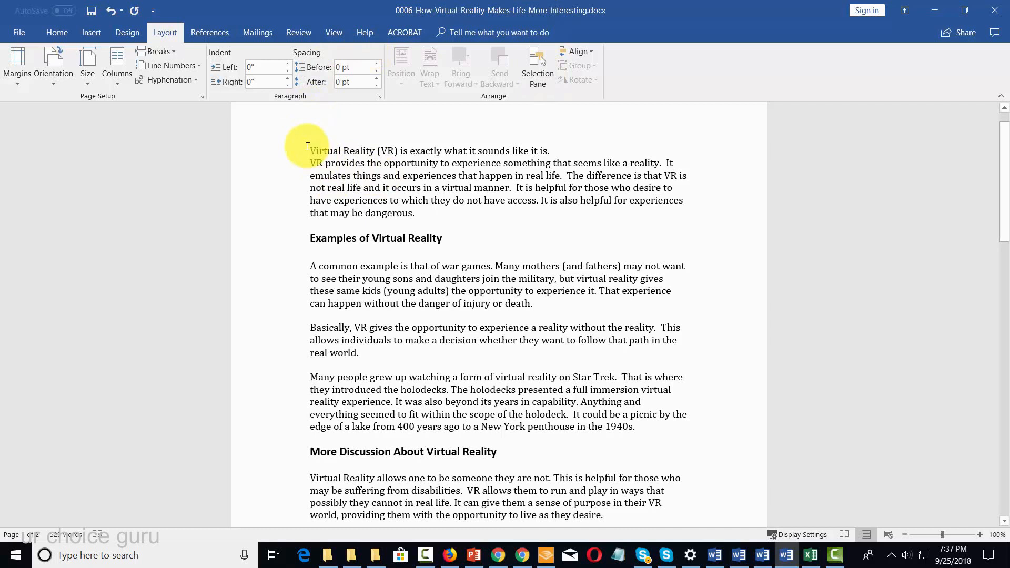
# Try spacing before and a -0.1" left indent on the first paragraph, then revert both to 0
pyautogui.moveTo(308, 147); pyautogui.dragTo(451, 212)
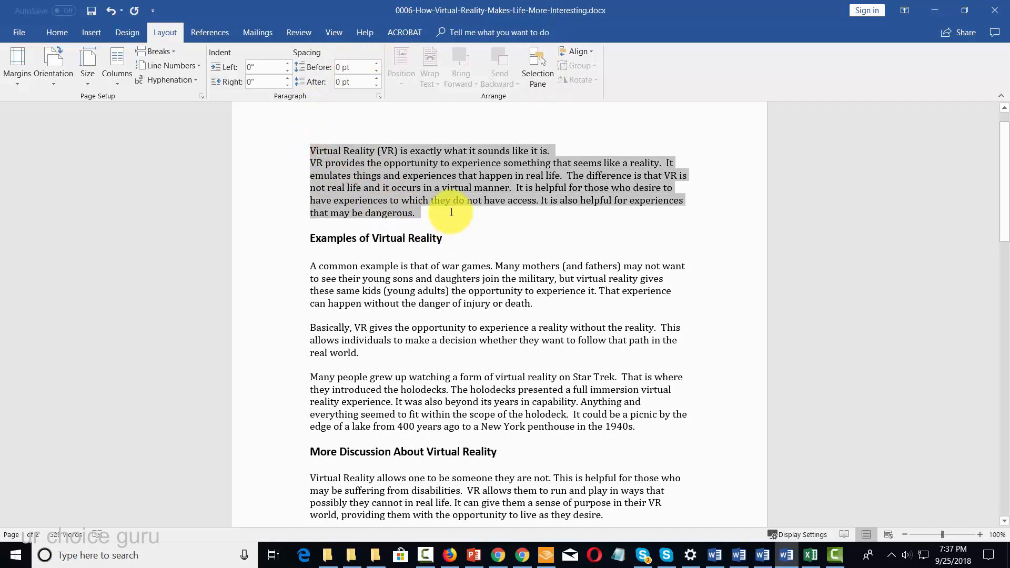
pyautogui.click(377, 71)
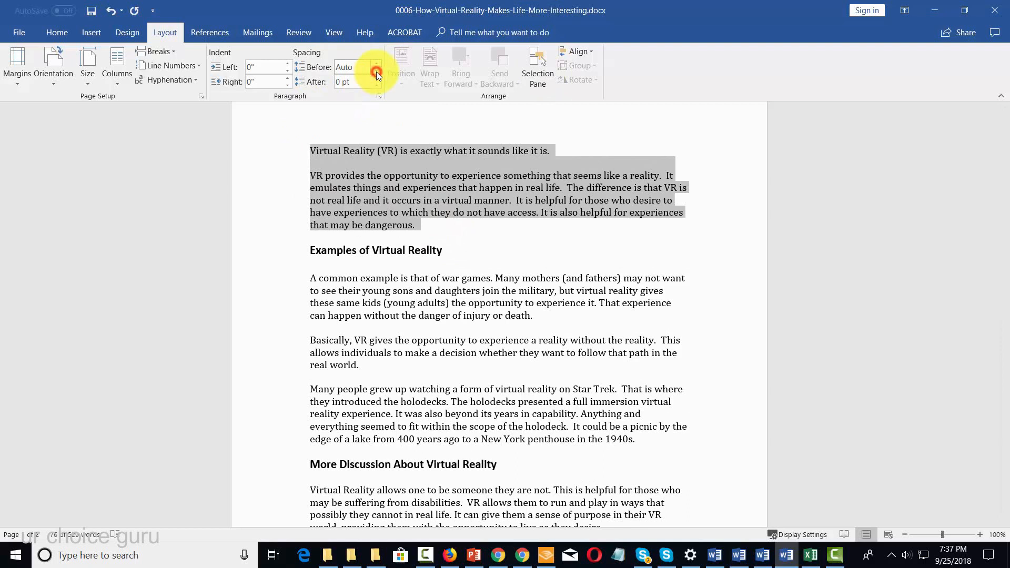
pyautogui.click(376, 63)
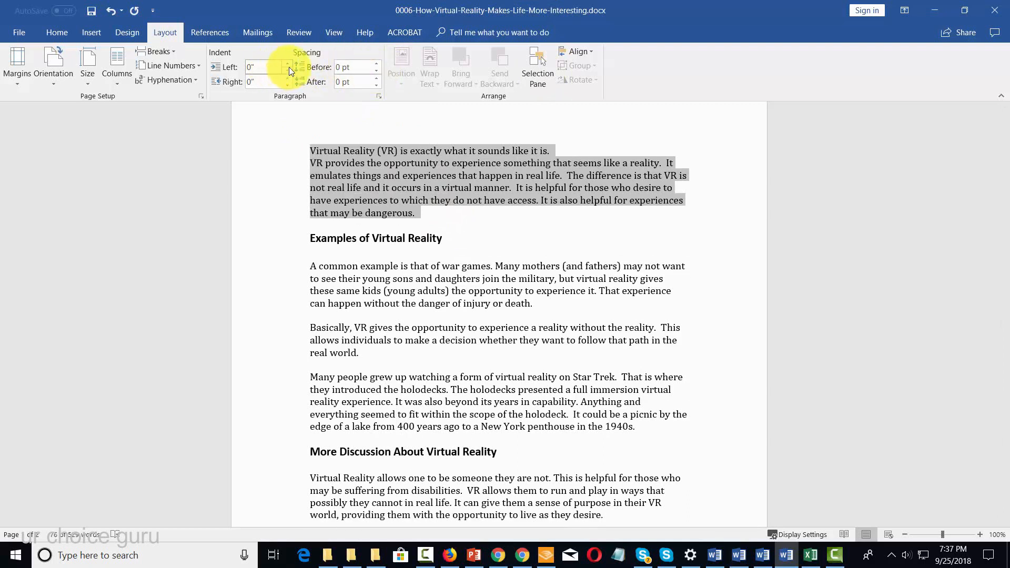
pyautogui.click(288, 71)
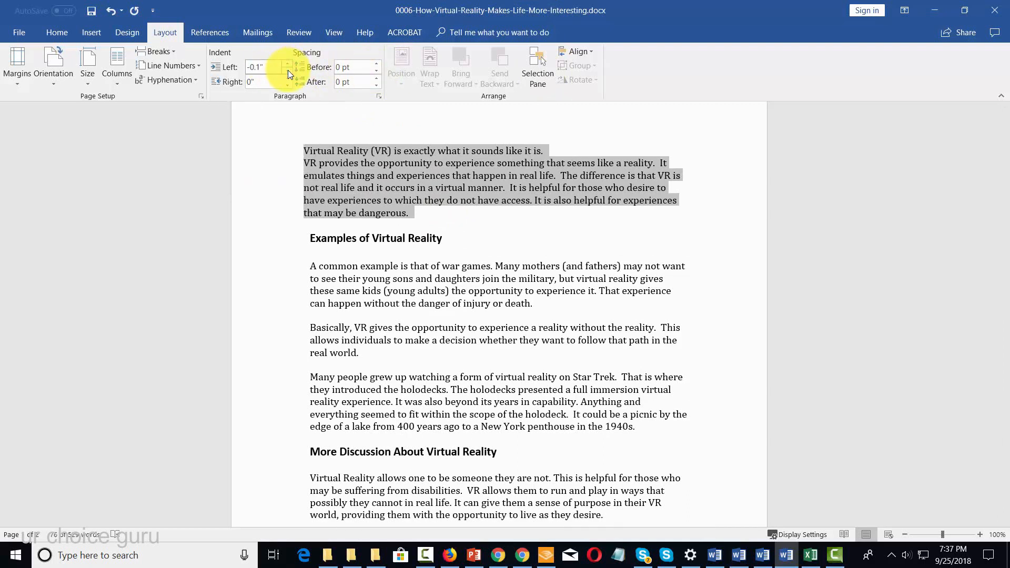
pyautogui.hotkey('ctrl', 'z')
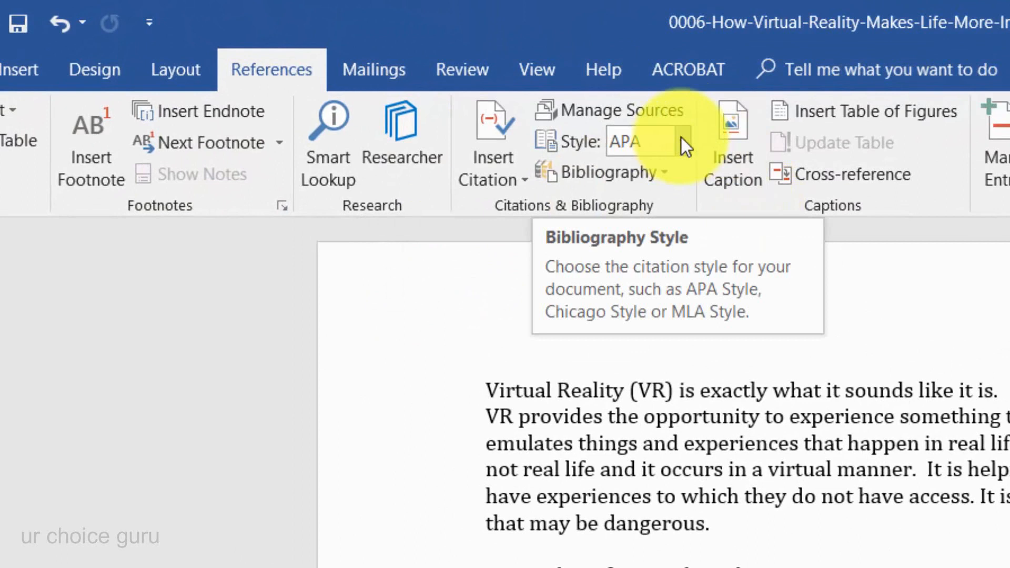
pyautogui.click(681, 139)
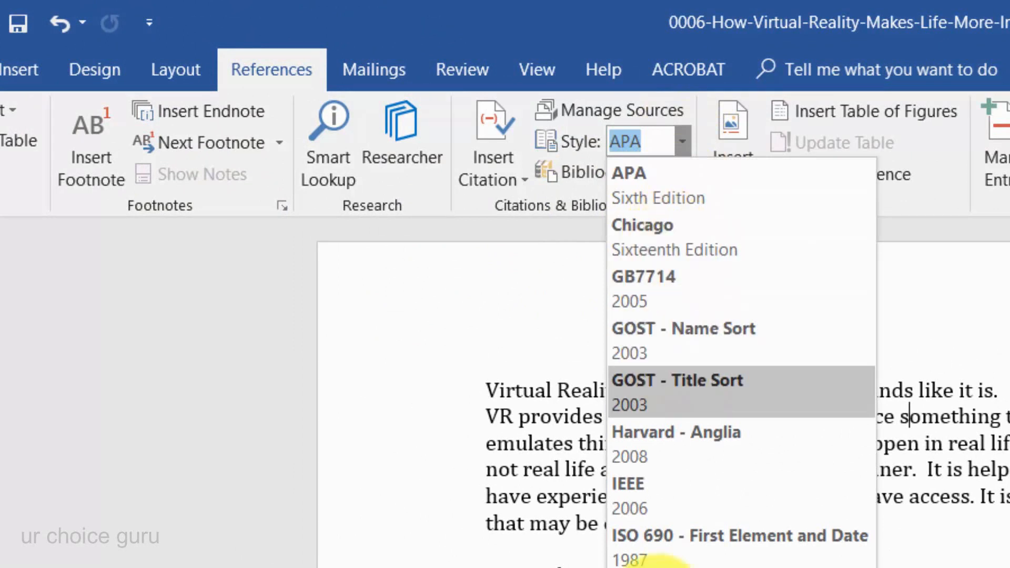
pyautogui.click(237, 500)
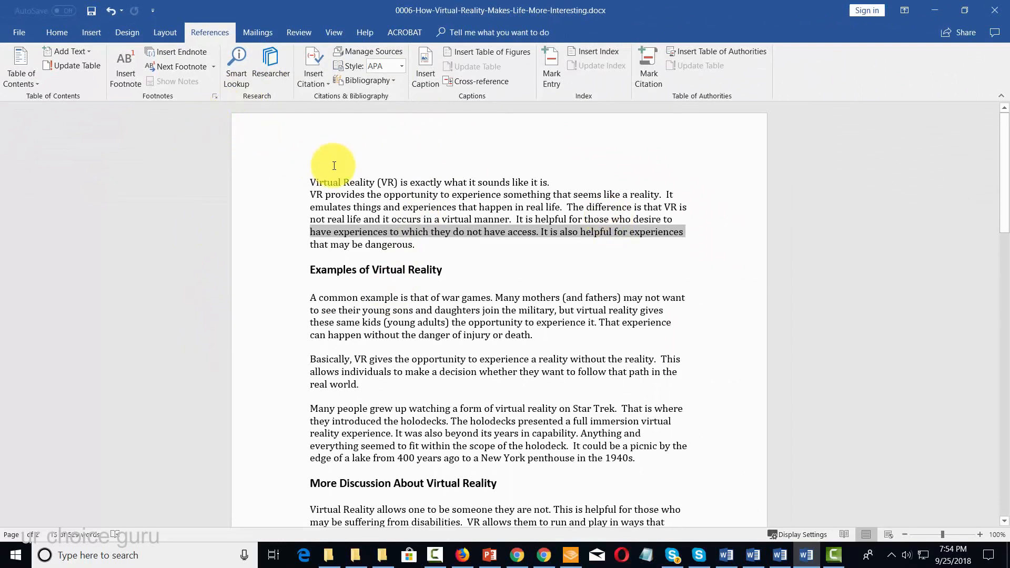
pyautogui.click(381, 182)
pyautogui.moveTo(314, 182); pyautogui.dragTo(369, 185)
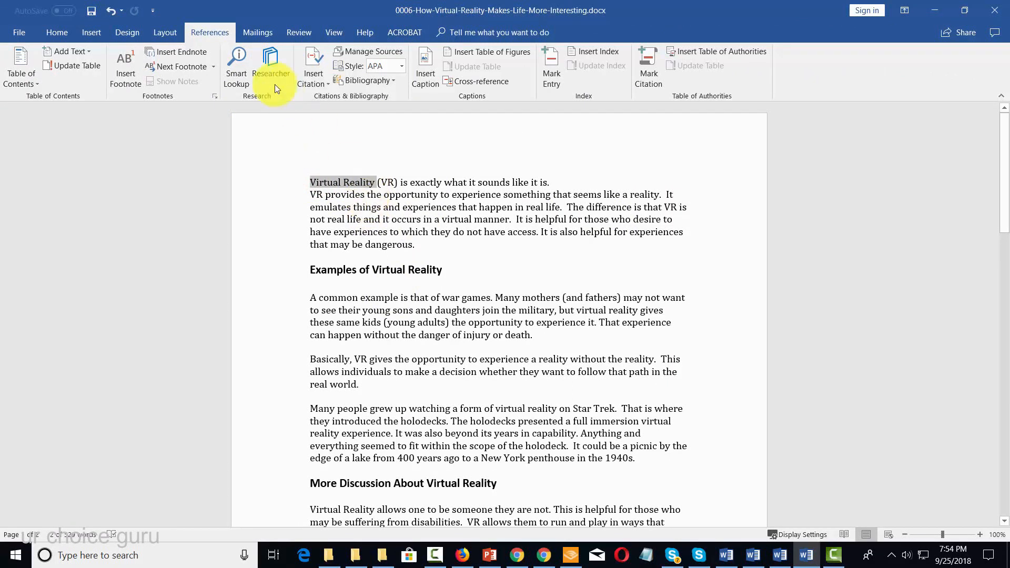
pyautogui.click(237, 58)
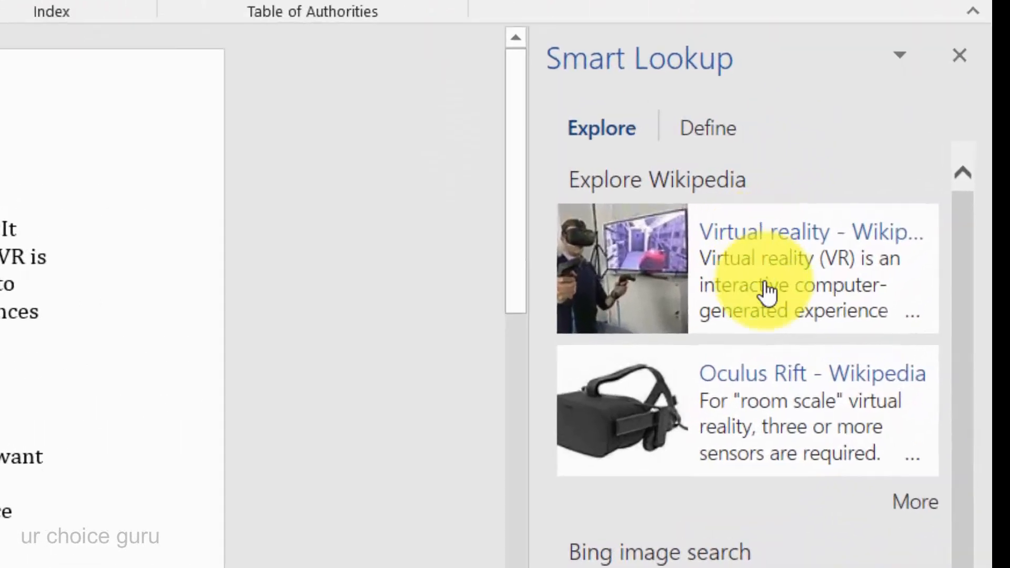
pyautogui.scroll(-3, 909, 232)
pyautogui.scroll(3, 910, 234)
pyautogui.scroll(-5, 816, 365)
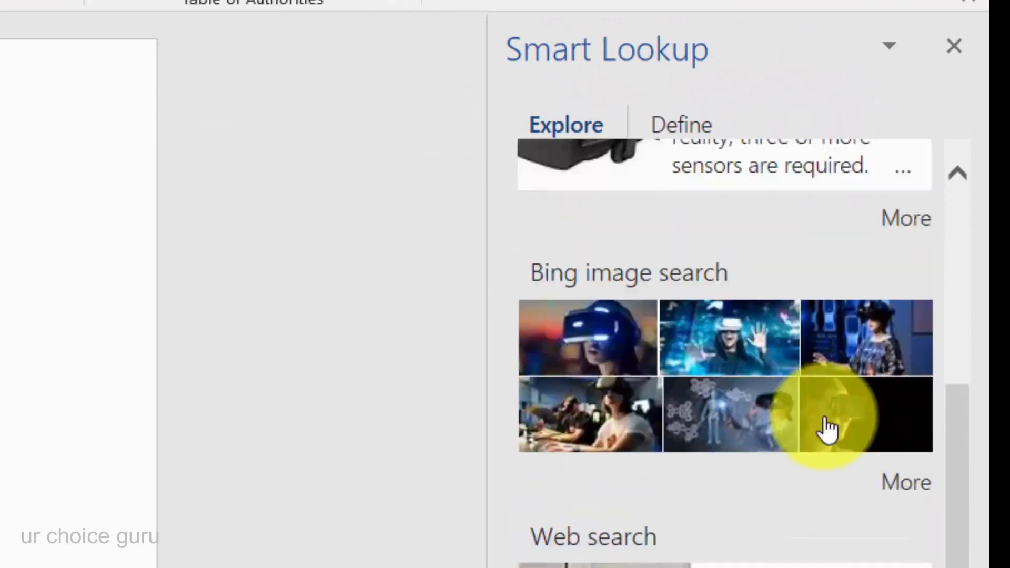
pyautogui.scroll(5, 726, 323)
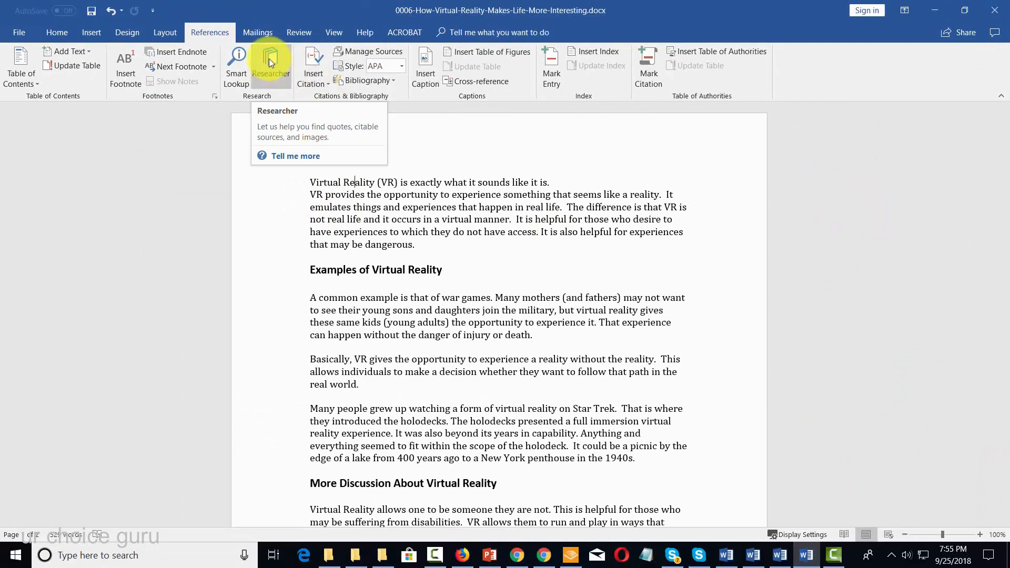
pyautogui.click(273, 57)
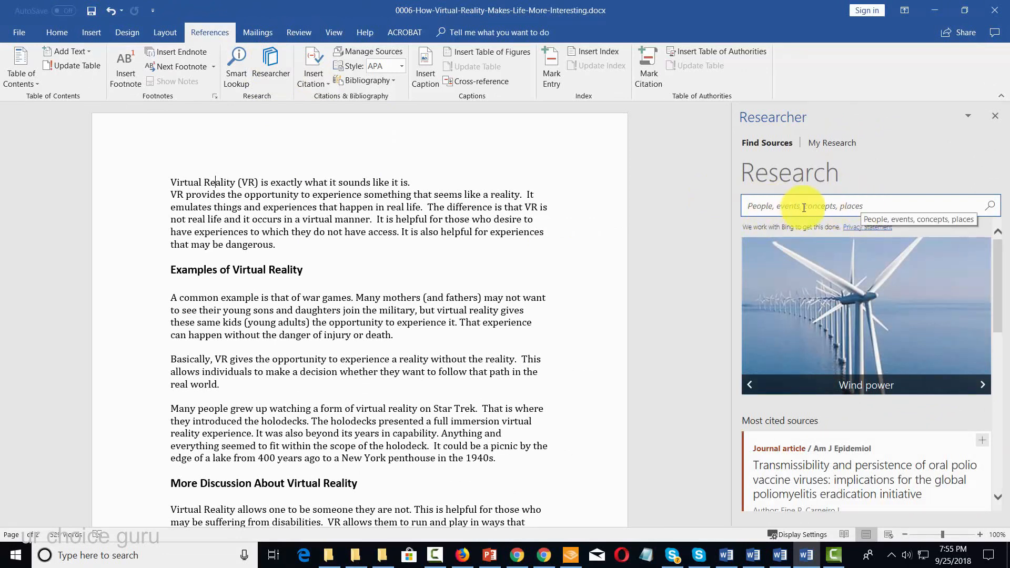
pyautogui.write('virtual reality')
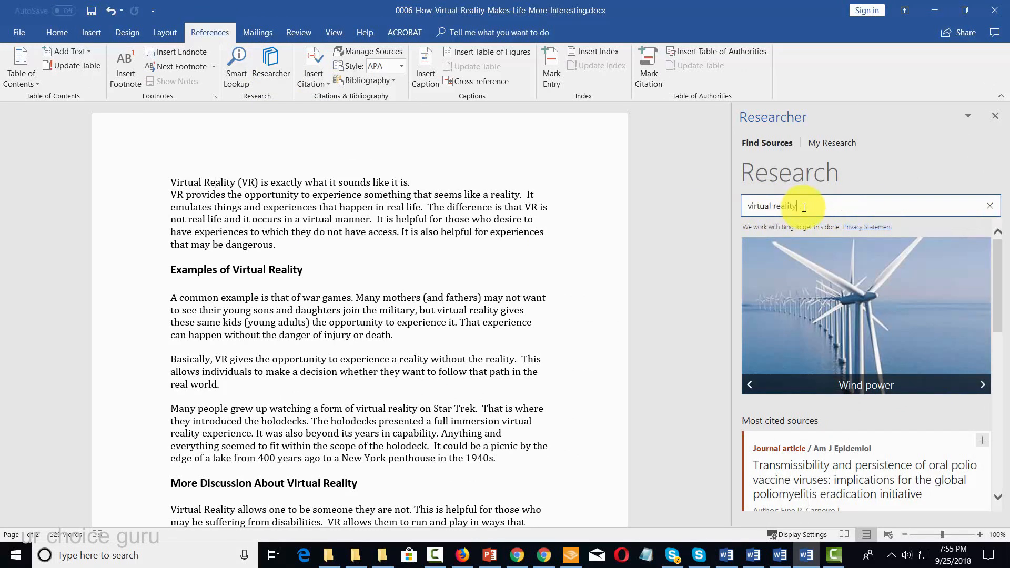
pyautogui.press('Return')
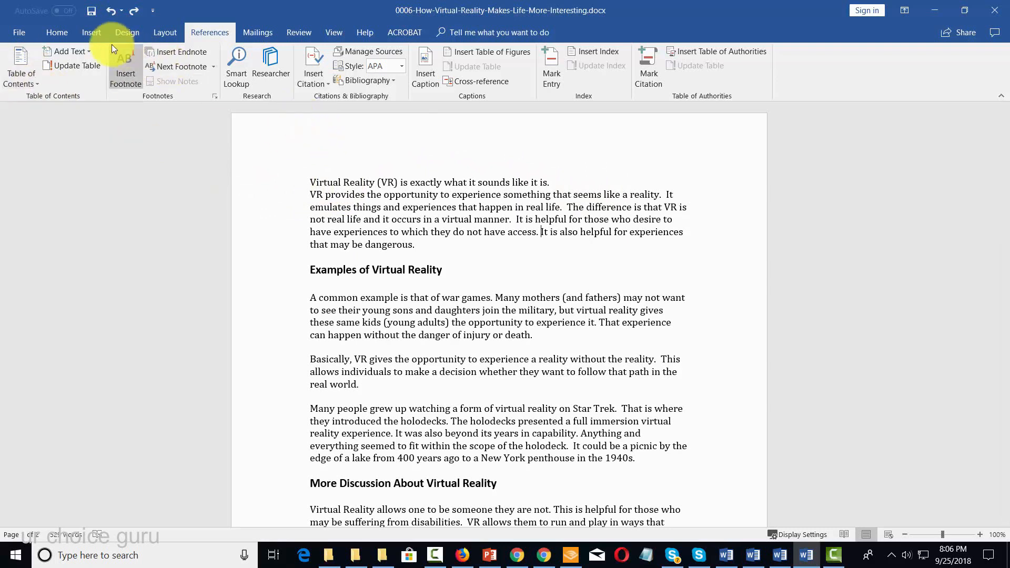
# Update Heading 1 to match the selected Examples of Virtual Reality heading
pyautogui.click(64, 34)
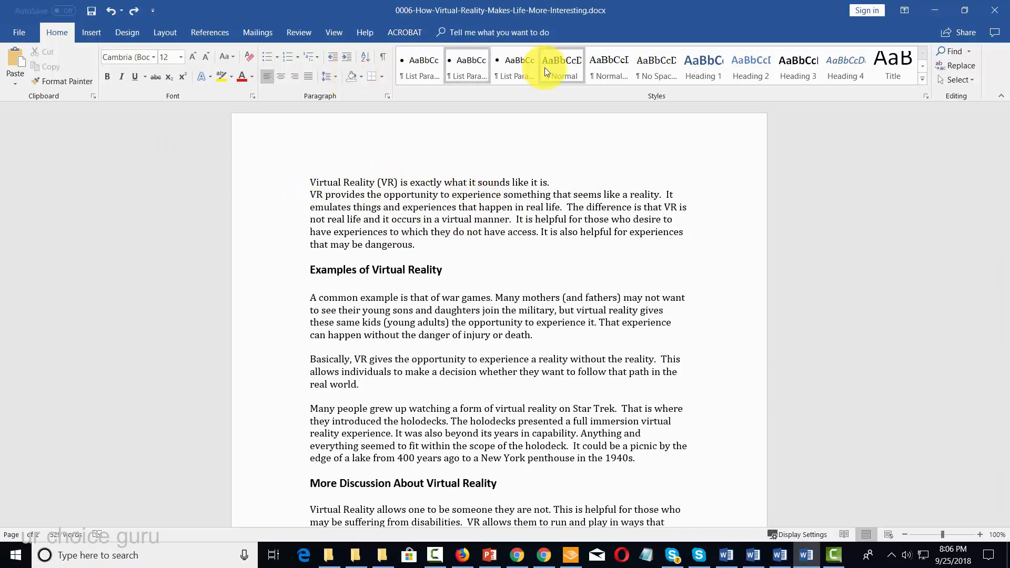
pyautogui.scroll(-2, 404, 368)
pyautogui.scroll(2, 403, 421)
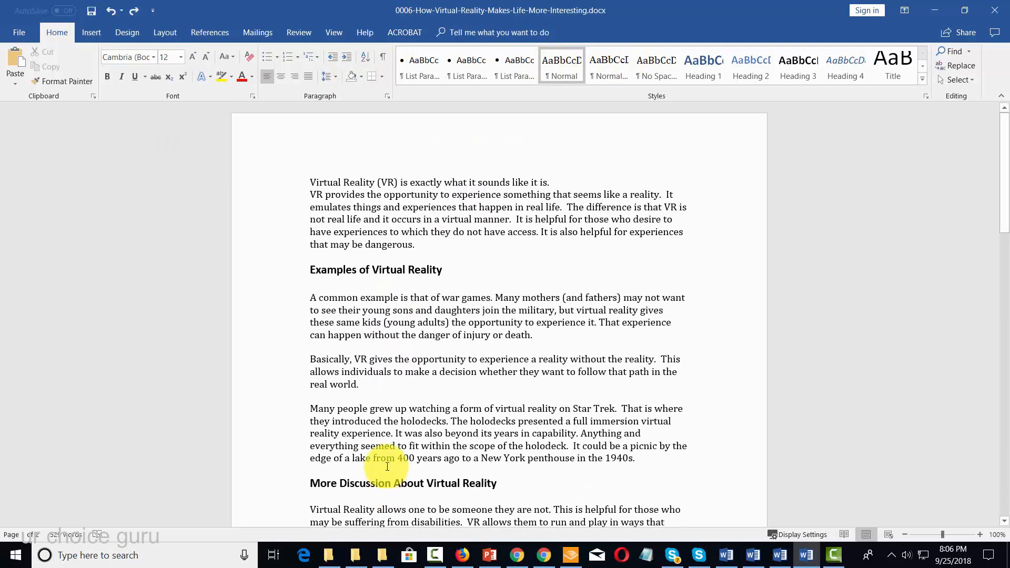
pyautogui.click(387, 265)
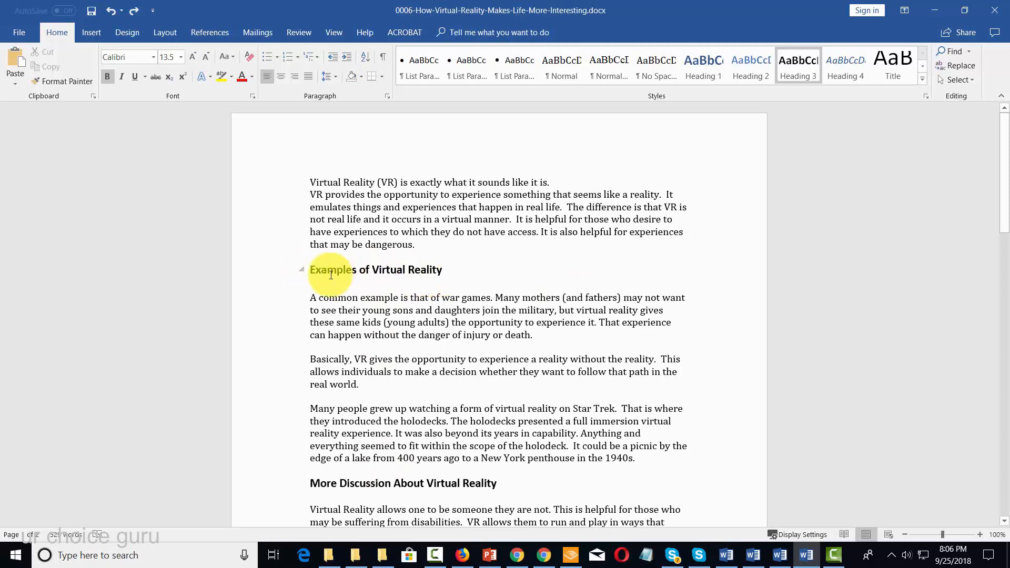
pyautogui.moveTo(310, 267); pyautogui.dragTo(437, 271)
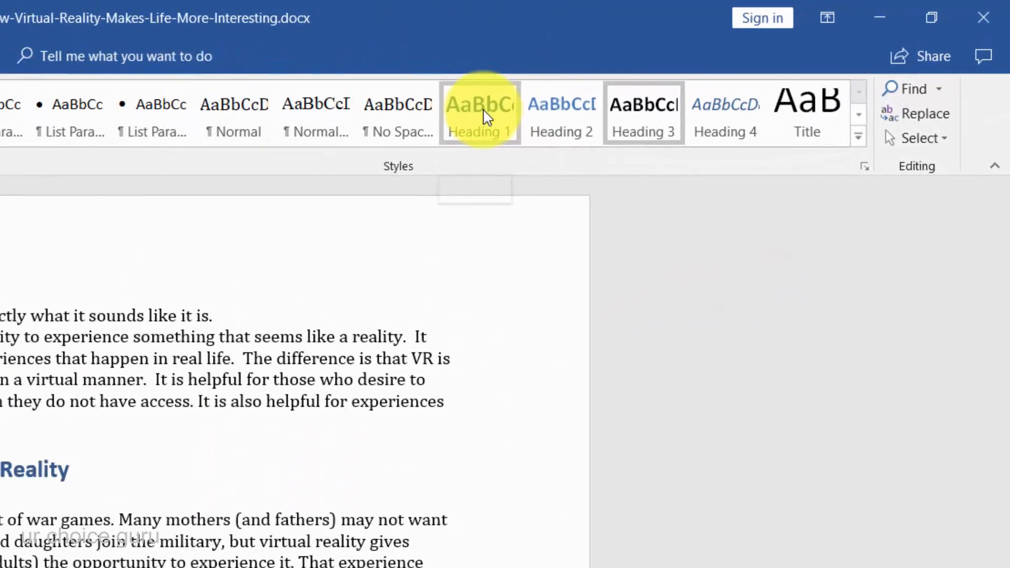
pyautogui.rightClick(707, 64)
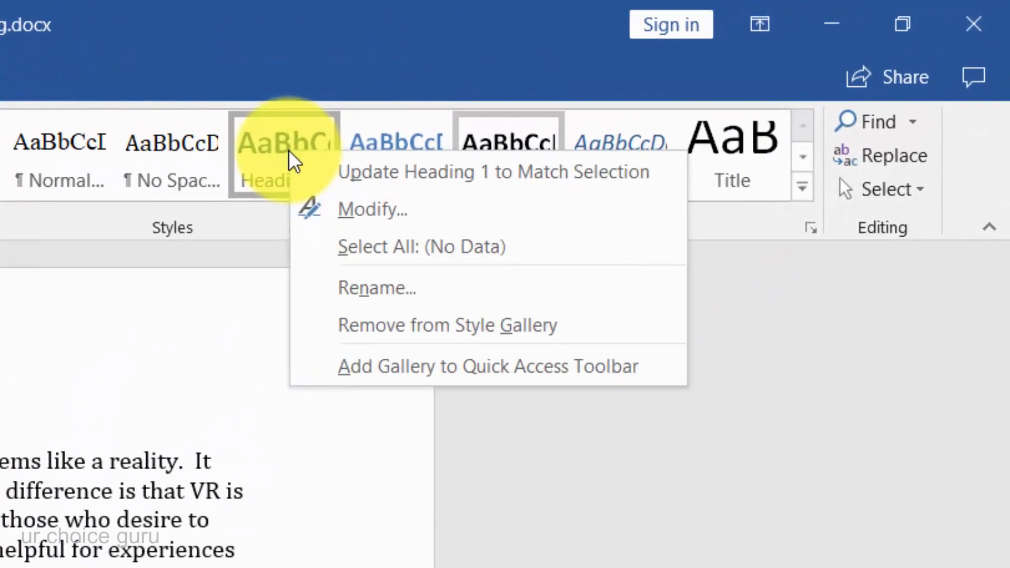
pyautogui.click(351, 174)
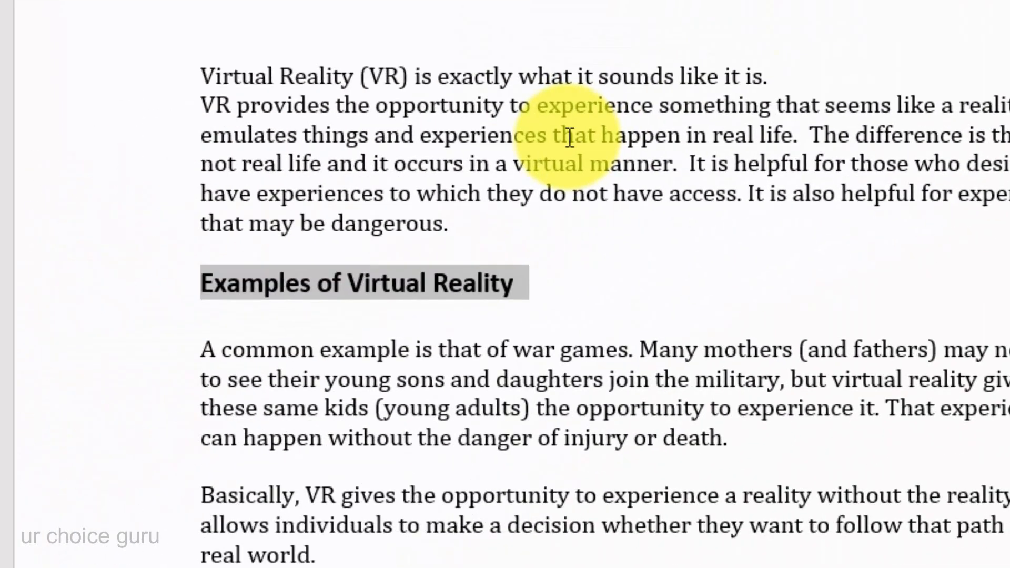
# Select the More Discussion About Virtual Reality heading to check it, then return to the opening sentence
pyautogui.click(779, 120)
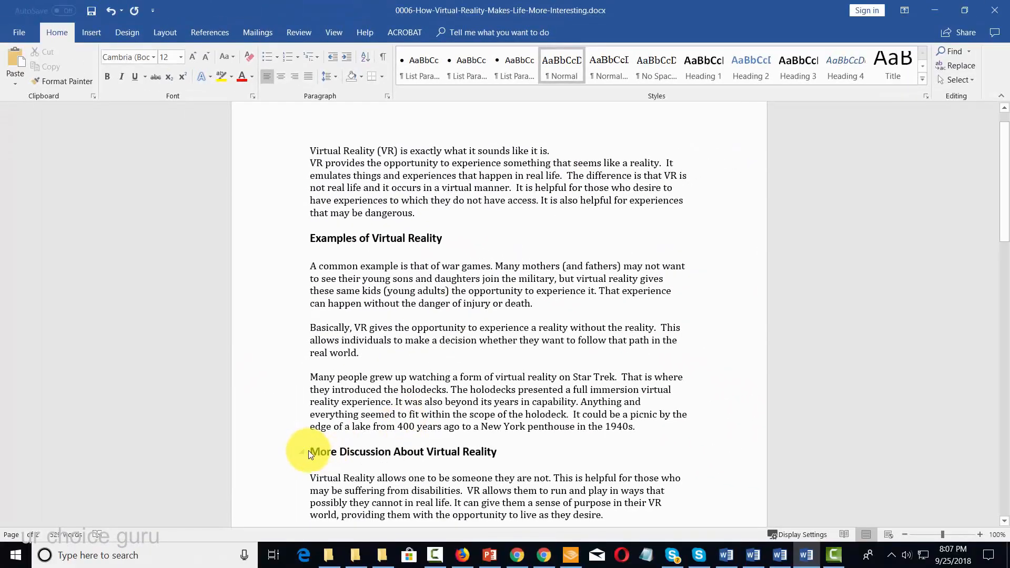
pyautogui.moveTo(309, 451); pyautogui.dragTo(500, 452)
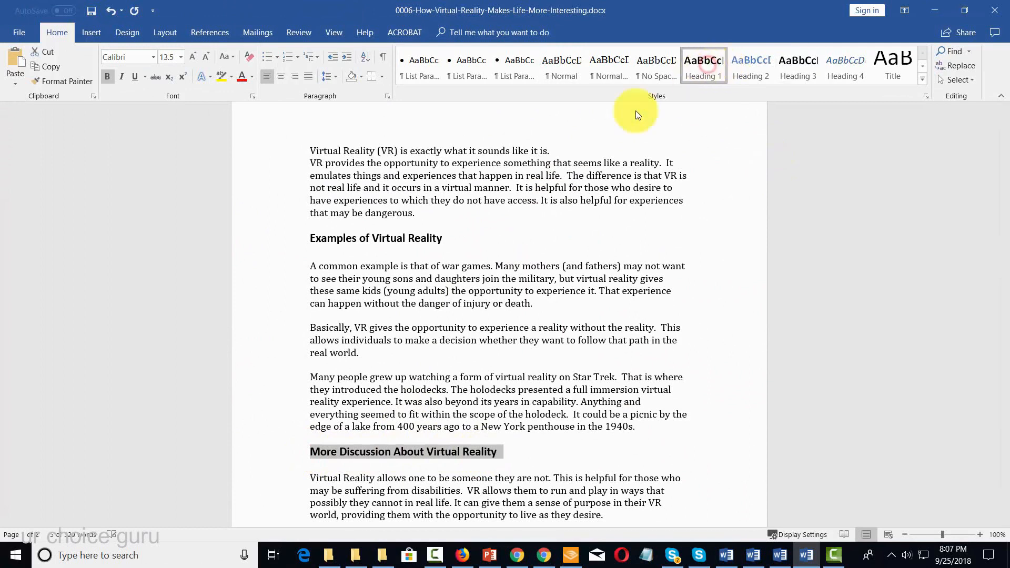
pyautogui.scroll(-12, 448, 219)
pyautogui.scroll(-2, 449, 219)
pyautogui.scroll(12, 448, 219)
pyautogui.scroll(3, 448, 218)
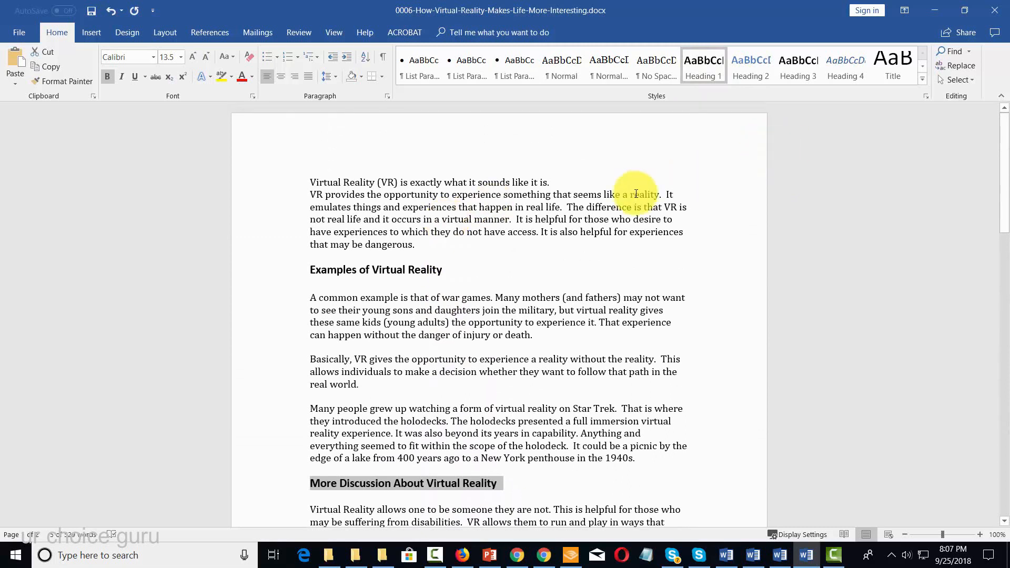
pyautogui.click(328, 179)
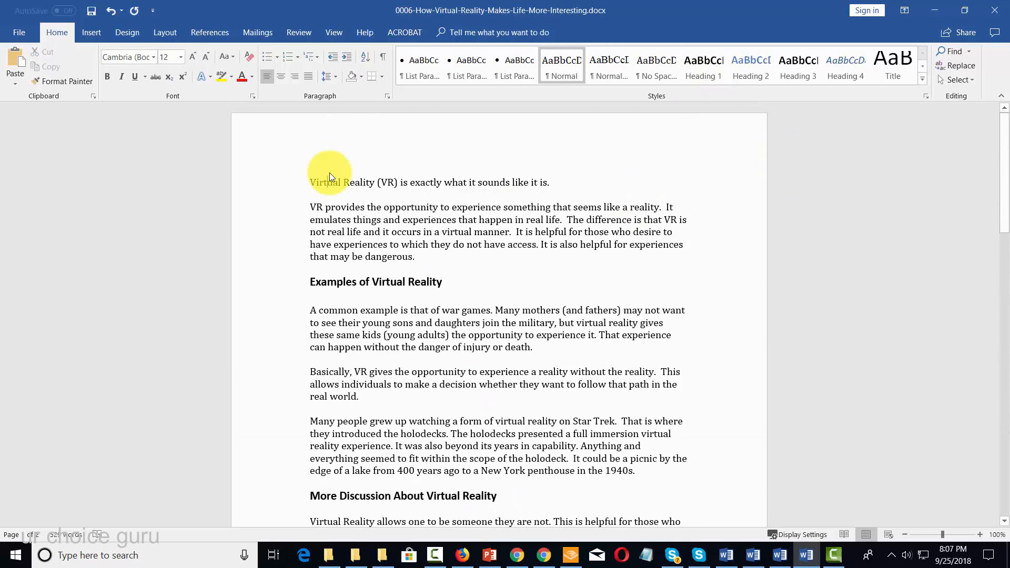
# Capitalize each word of the opening sentence and center the line
pyautogui.moveTo(309, 182); pyautogui.dragTo(551, 183)
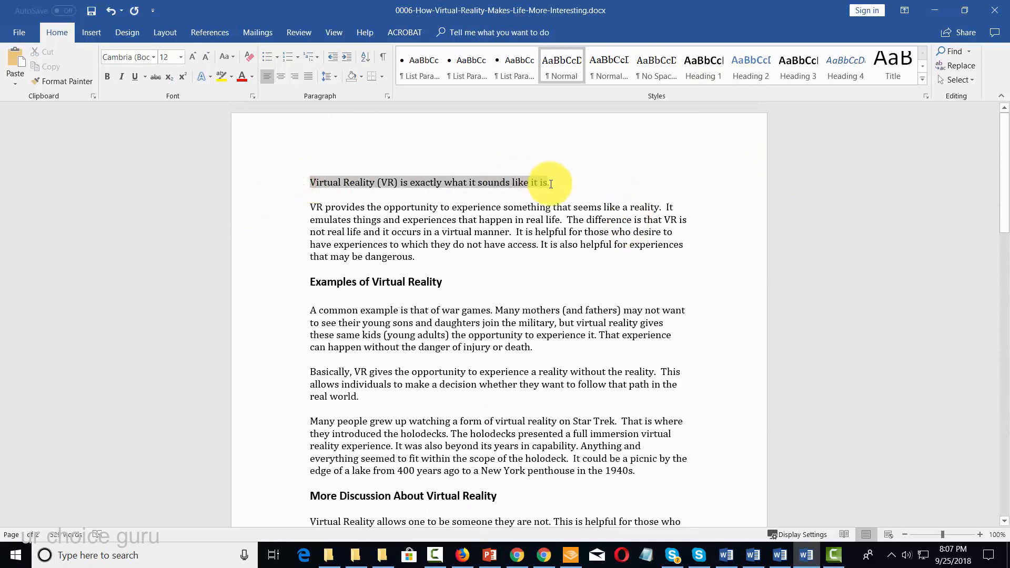
pyautogui.click(234, 55)
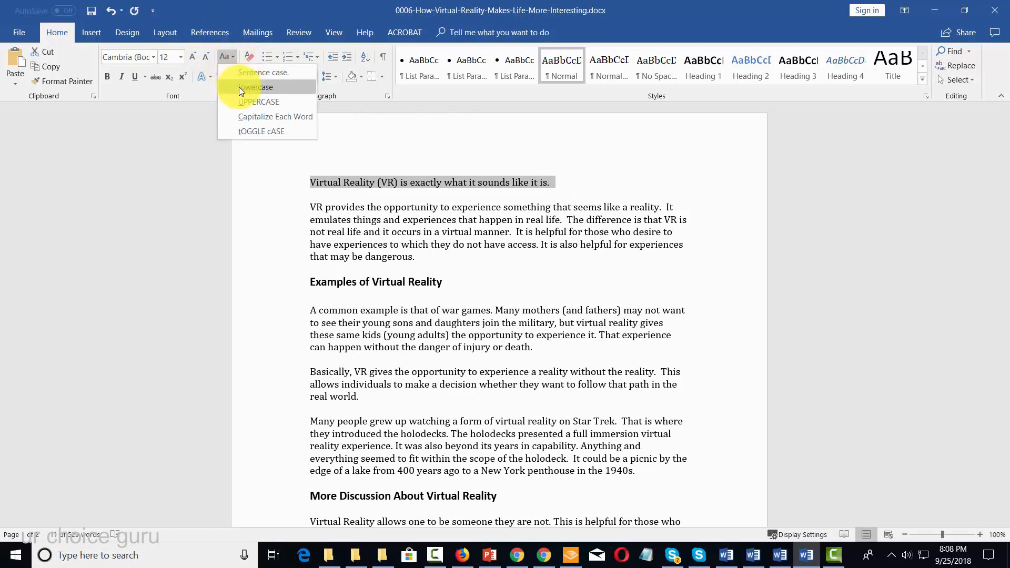
pyautogui.click(276, 117)
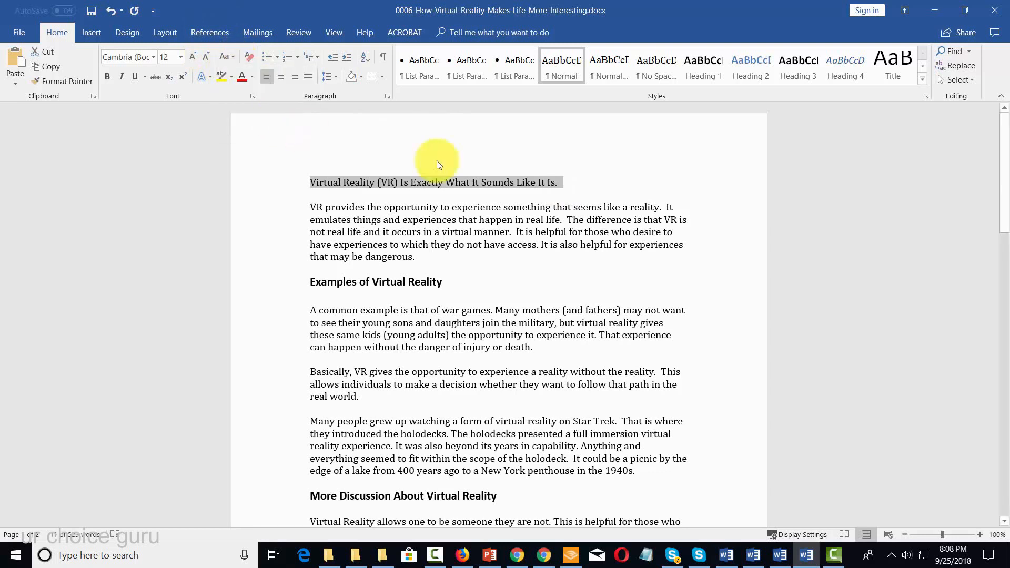
pyautogui.click(569, 181)
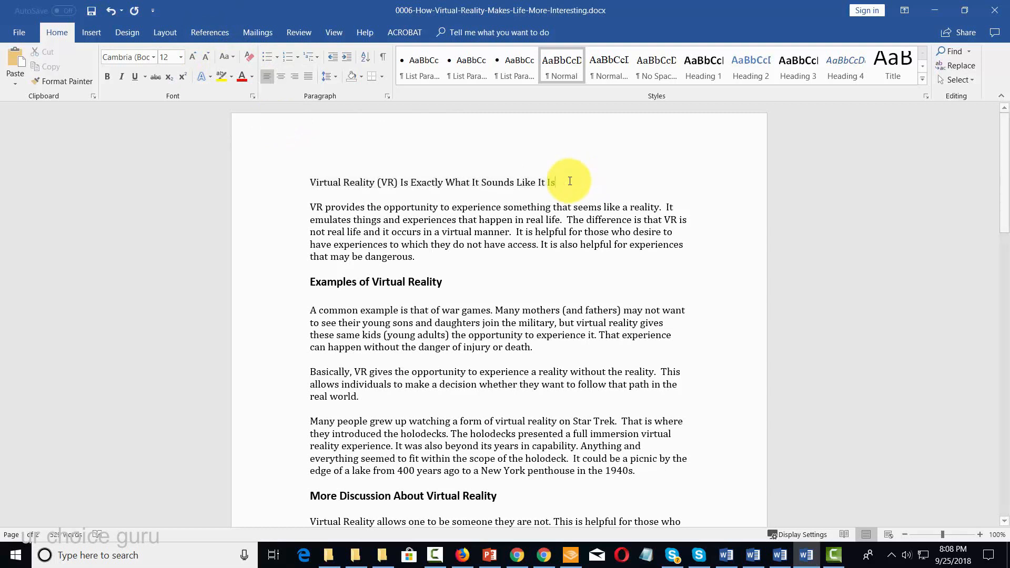
pyautogui.moveTo(589, 178); pyautogui.dragTo(311, 183)
pyautogui.click(277, 74)
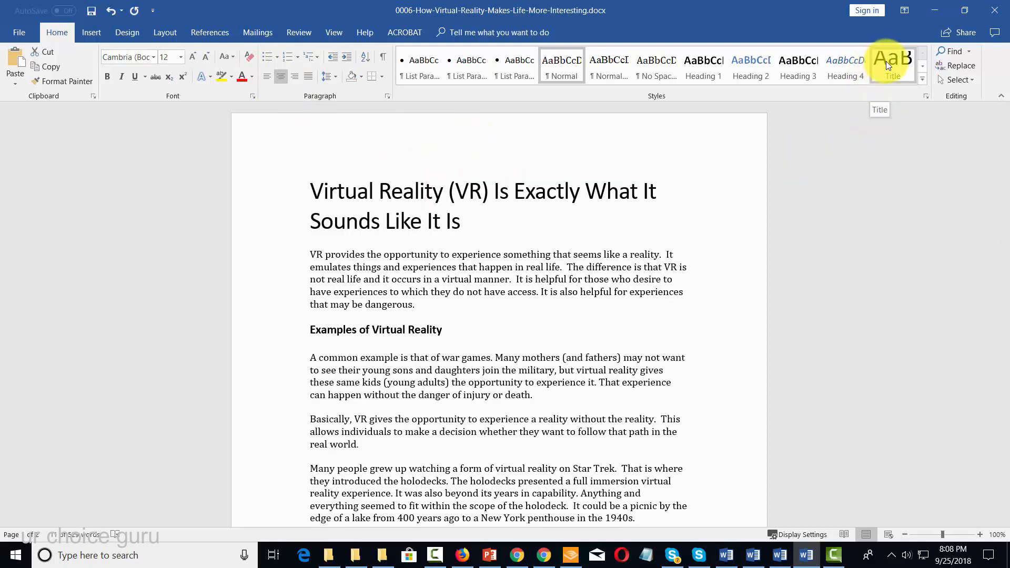
# Apply the Title style to the opening line and modify the Title style to be centered
pyautogui.click(885, 61)
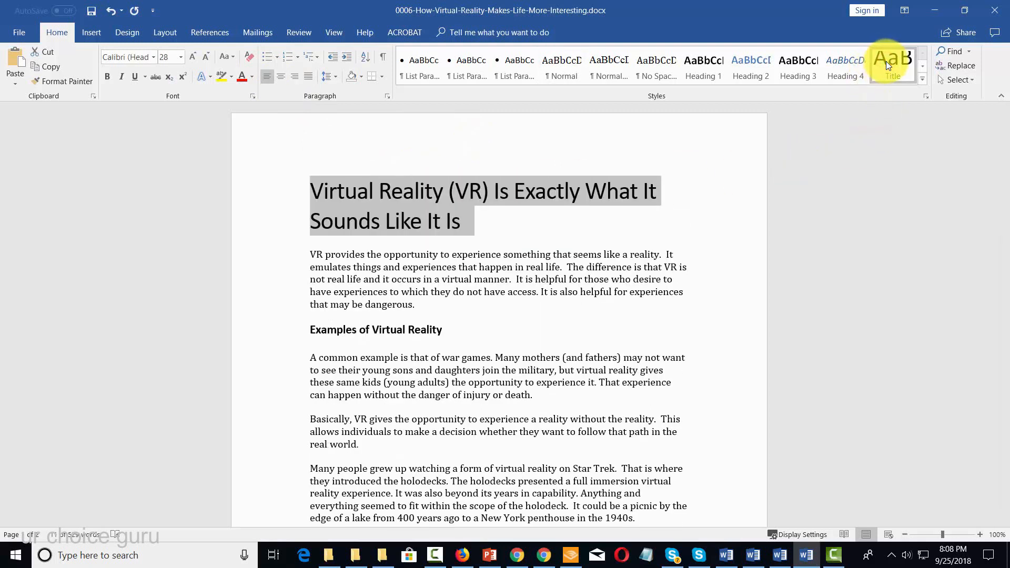
pyautogui.click(282, 77)
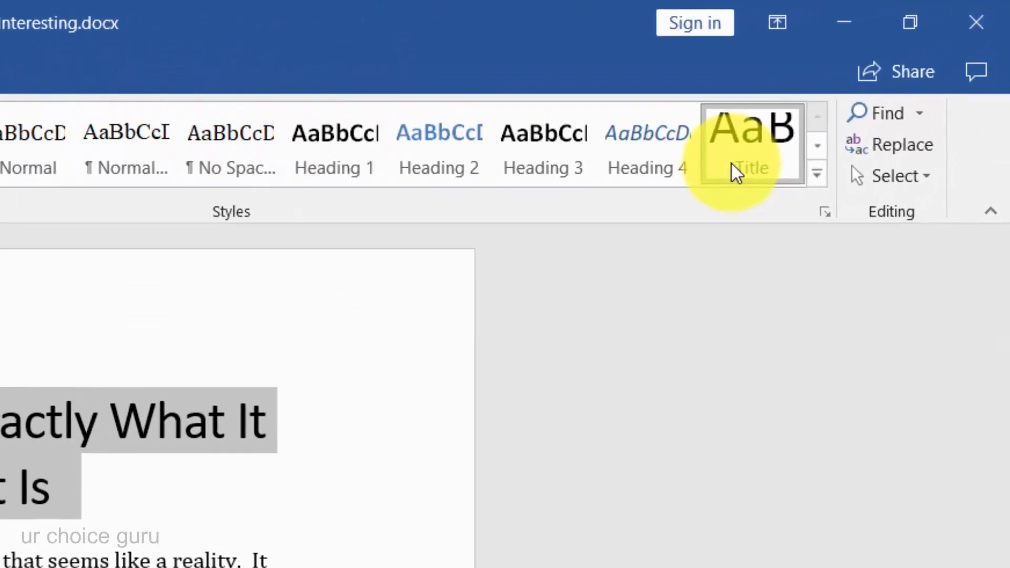
pyautogui.rightClick(731, 167)
pyautogui.click(478, 220)
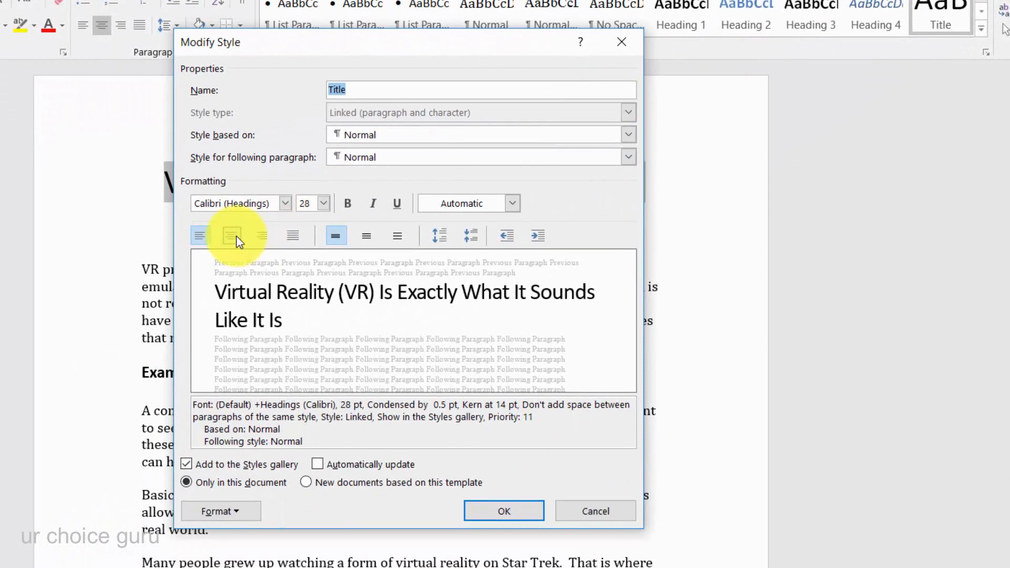
pyautogui.click(91, 301)
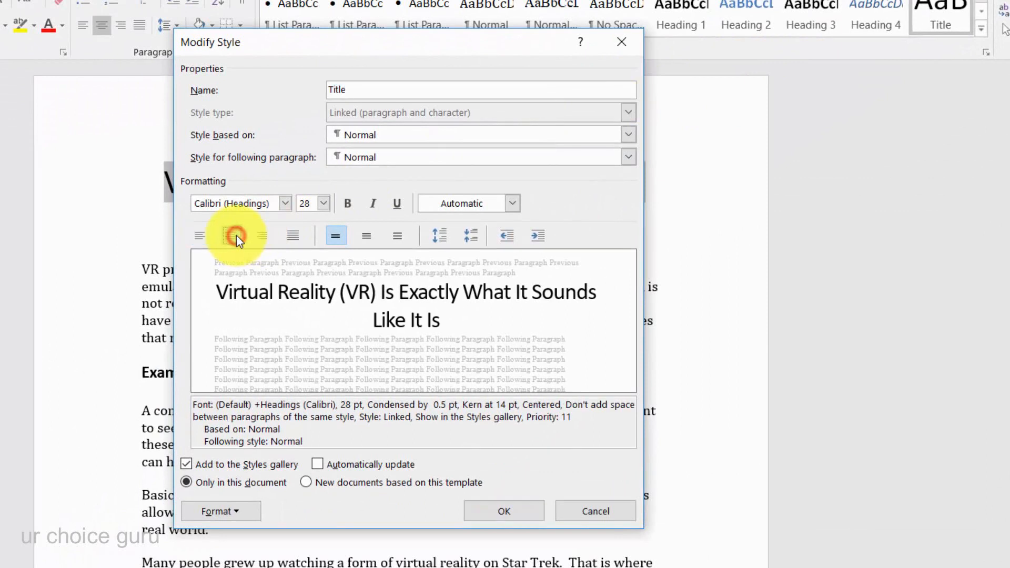
pyautogui.click(503, 508)
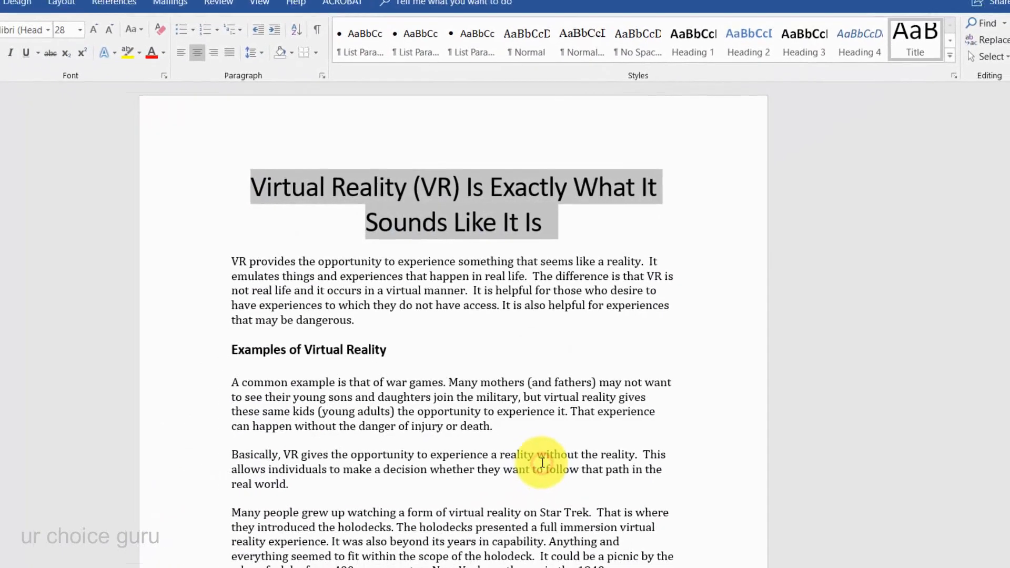
pyautogui.click(575, 347)
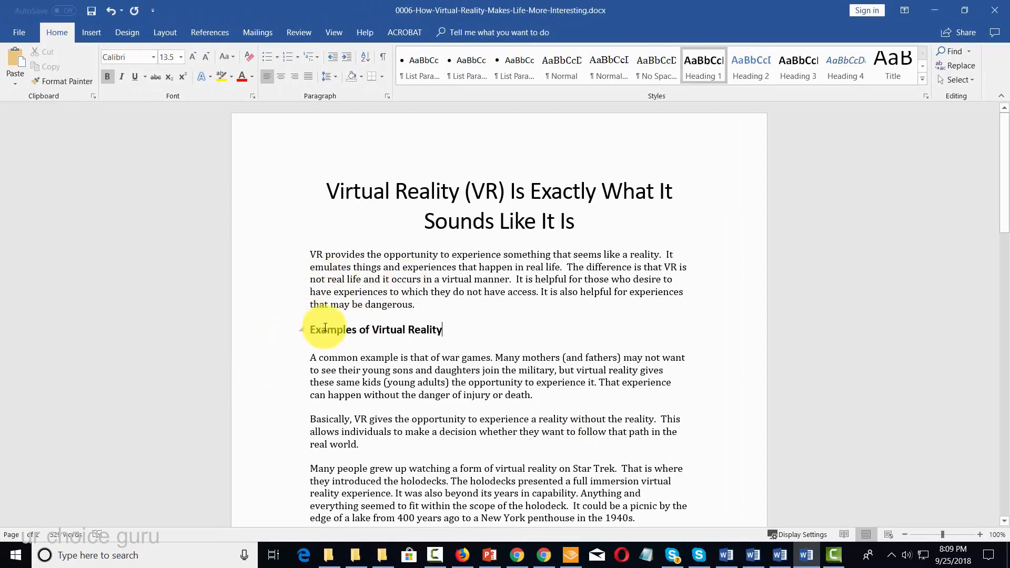
# Paste 'The Opportunity of VR' above the first paragraph and make it Heading 1
pyautogui.click(307, 256)
pyautogui.write('The Opportunity of VR')
pyautogui.moveTo(310, 255); pyautogui.dragTo(417, 255)
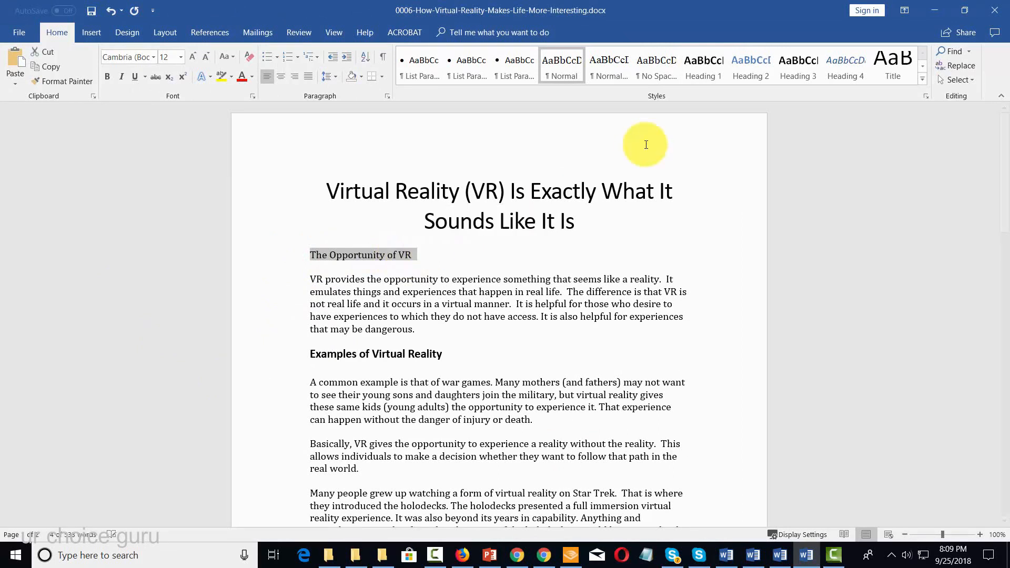
pyautogui.click(700, 64)
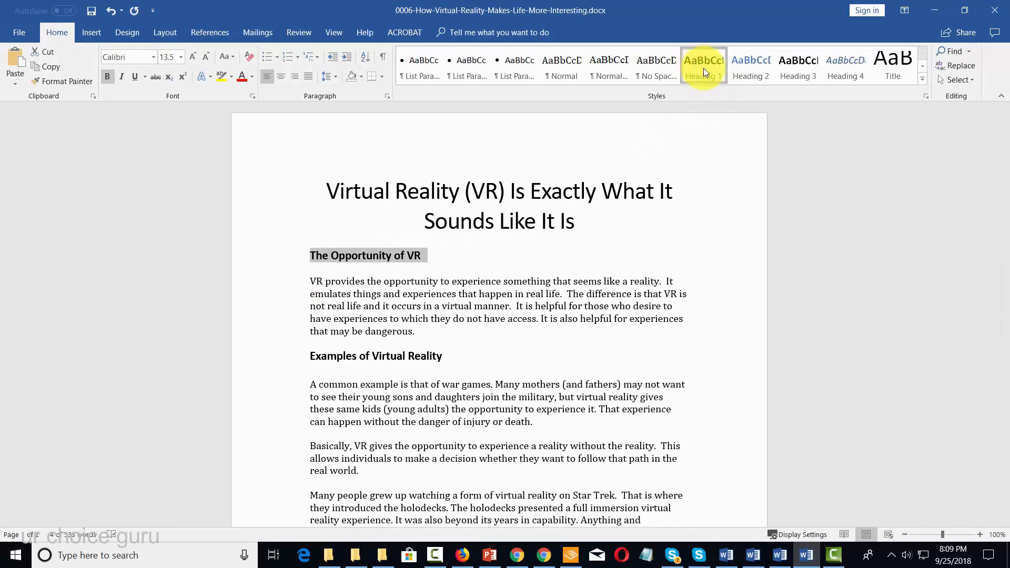
pyautogui.press('Left')
pyautogui.press('Left')
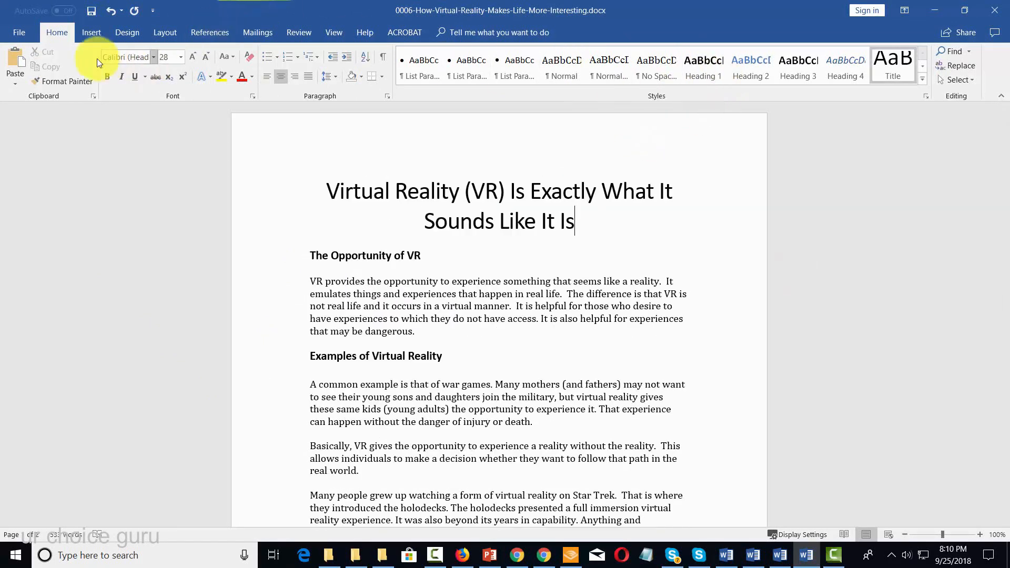
pyautogui.click(84, 33)
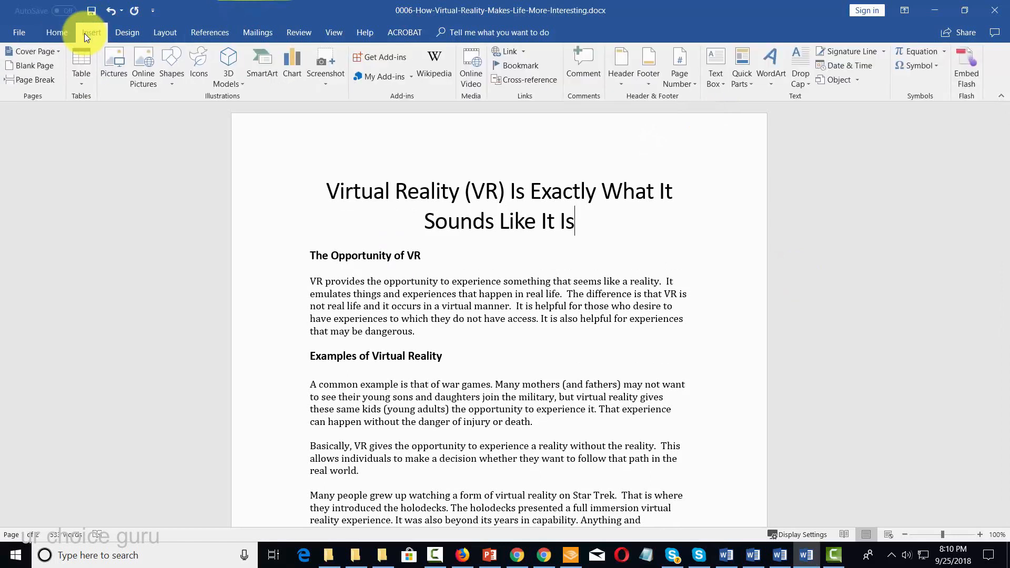
# Insert a blank page after the Virtual Reality title to hold the contents
pyautogui.click(47, 68)
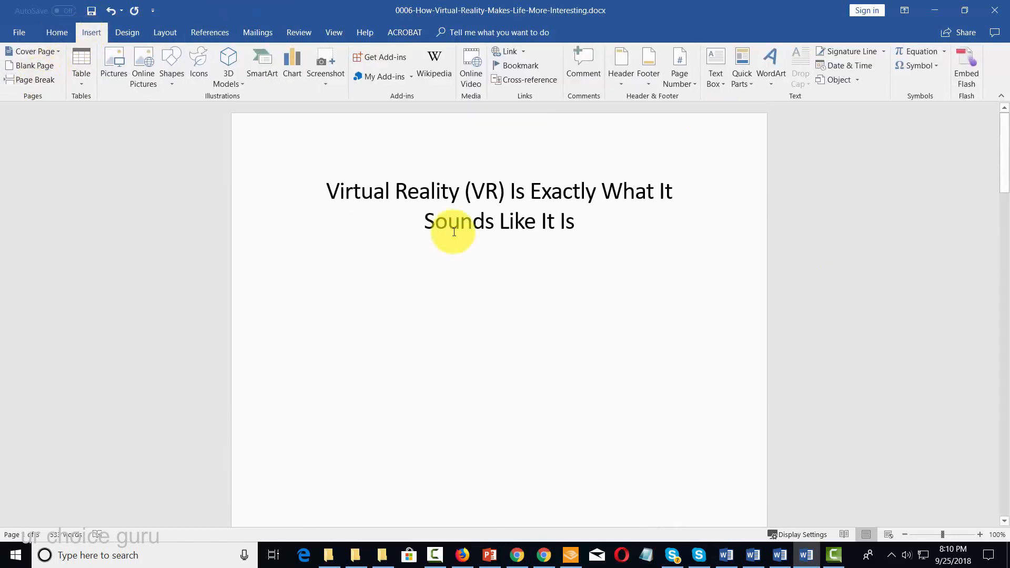
pyautogui.scroll(-2, 455, 231)
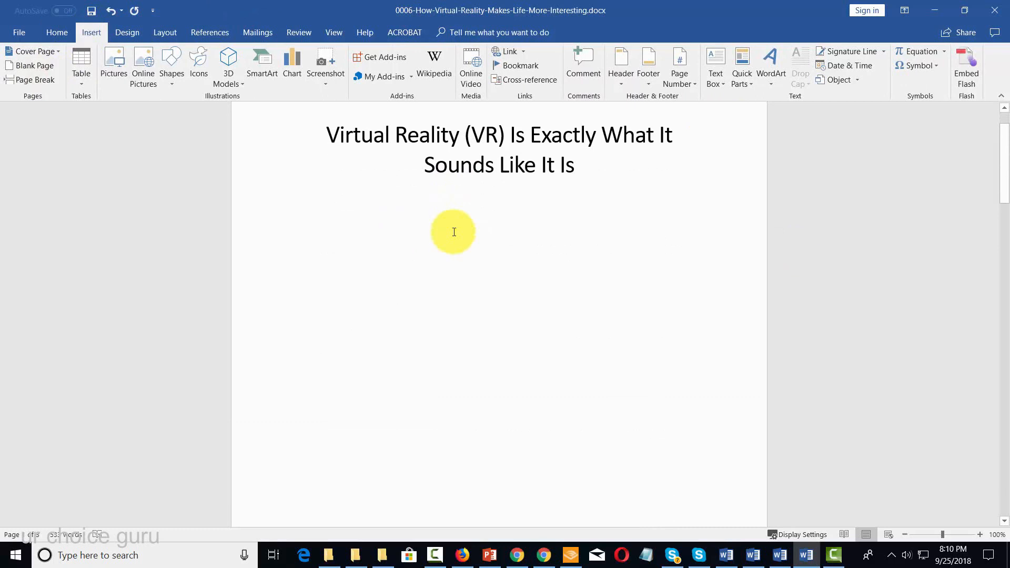
pyautogui.scroll(-2, 459, 230)
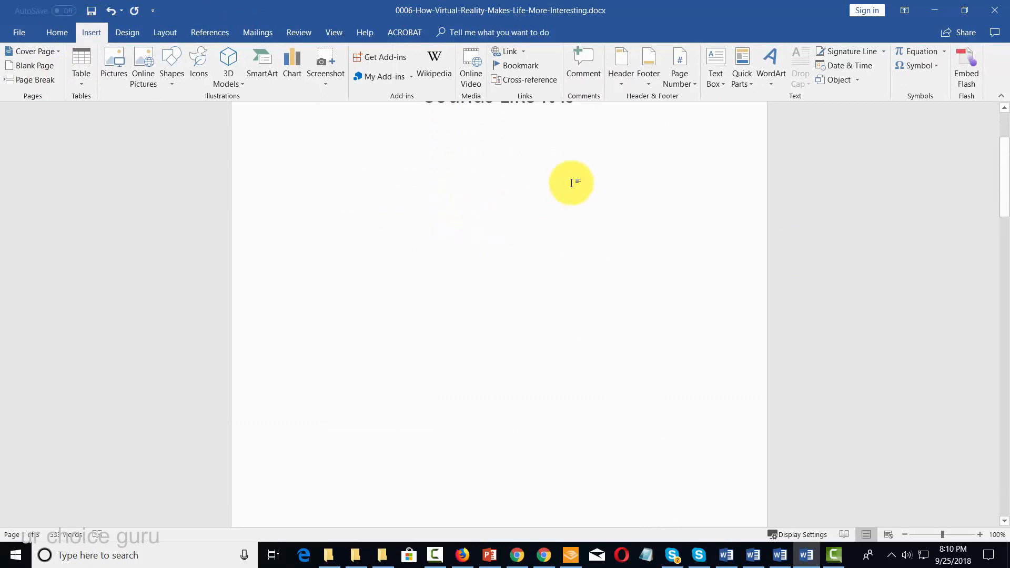
pyautogui.scroll(2, 576, 168)
pyautogui.click(582, 158)
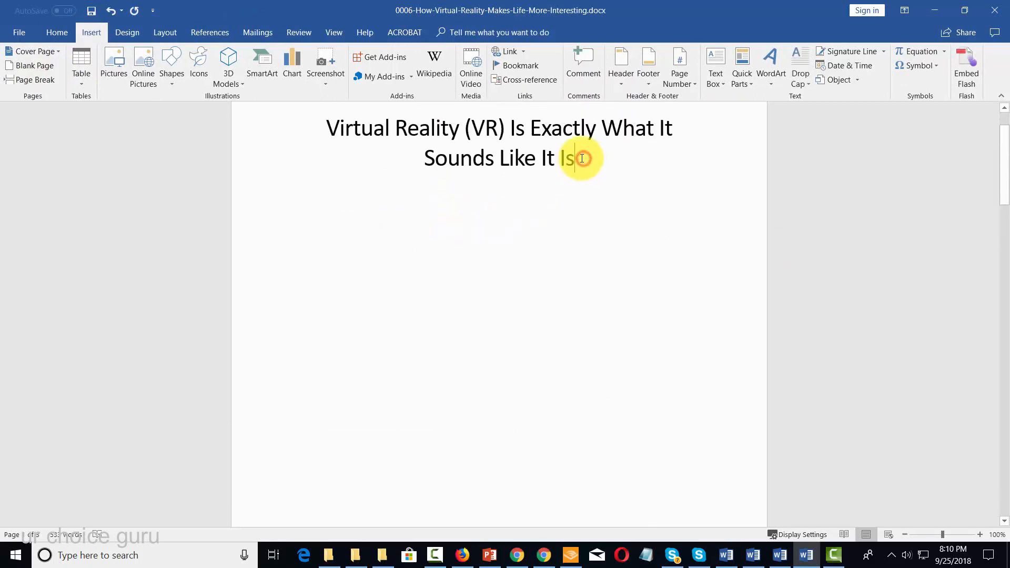
pyautogui.click(37, 69)
pyautogui.scroll(3, 482, 267)
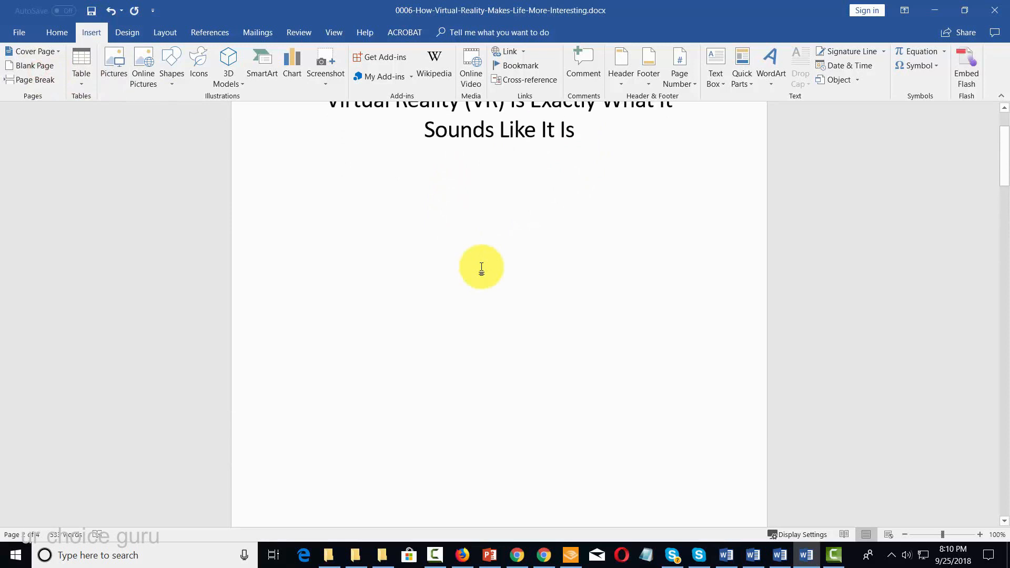
pyautogui.scroll(-10, 481, 267)
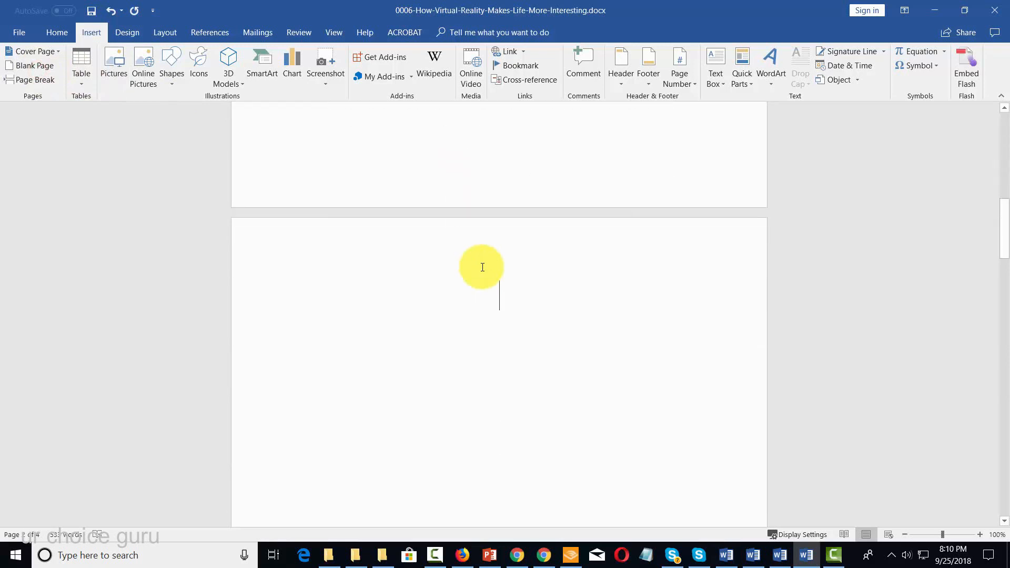
pyautogui.scroll(-5, 482, 267)
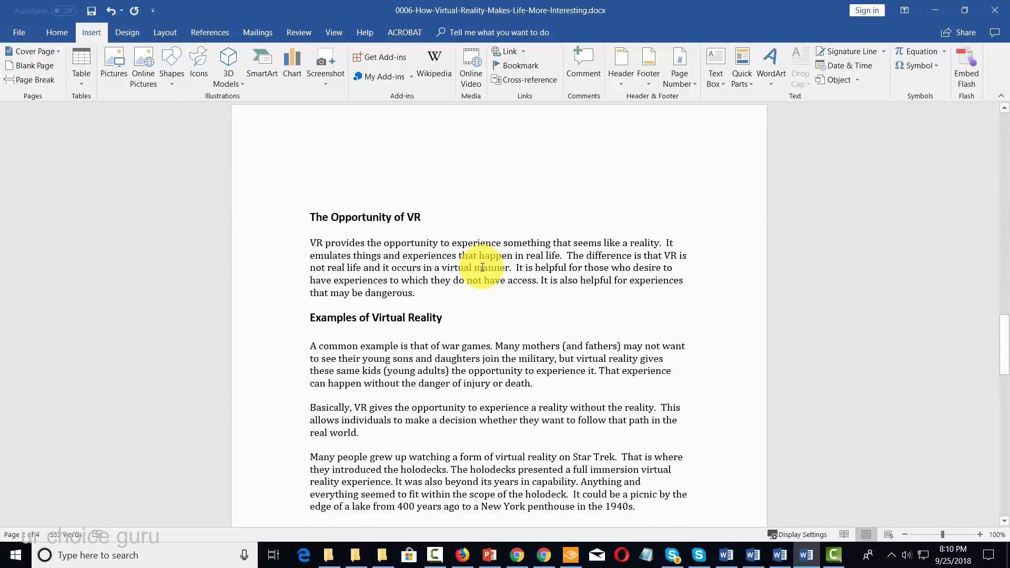
pyautogui.scroll(5, 471, 189)
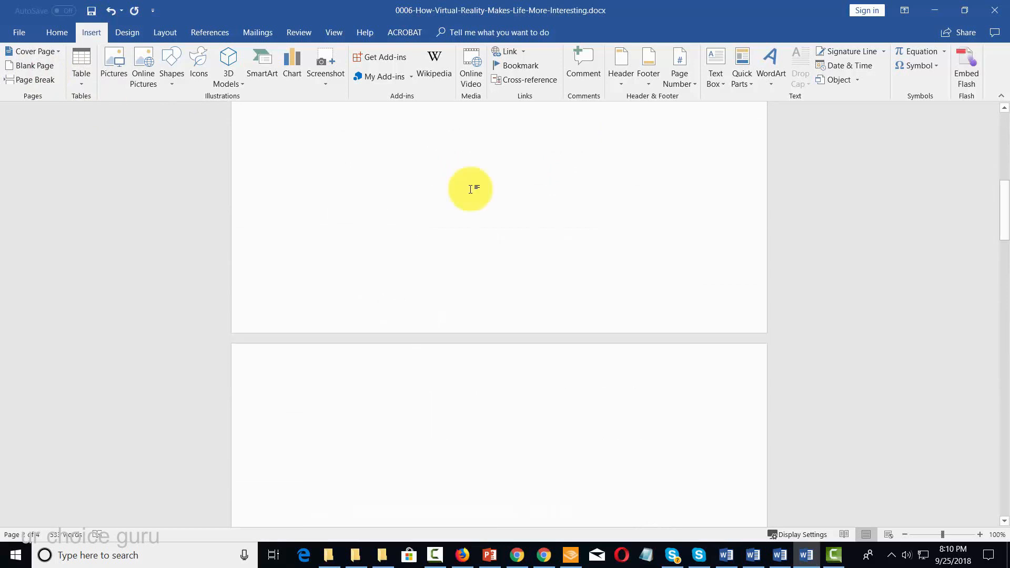
pyautogui.click(200, 29)
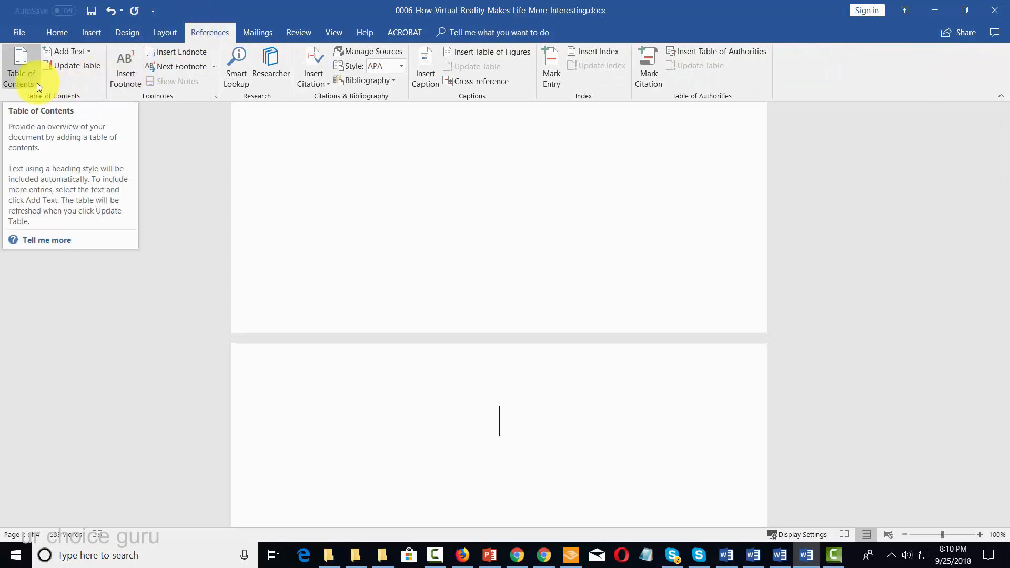
# Insert the Automatic Table 1 contents table on the blank page
pyautogui.click(20, 74)
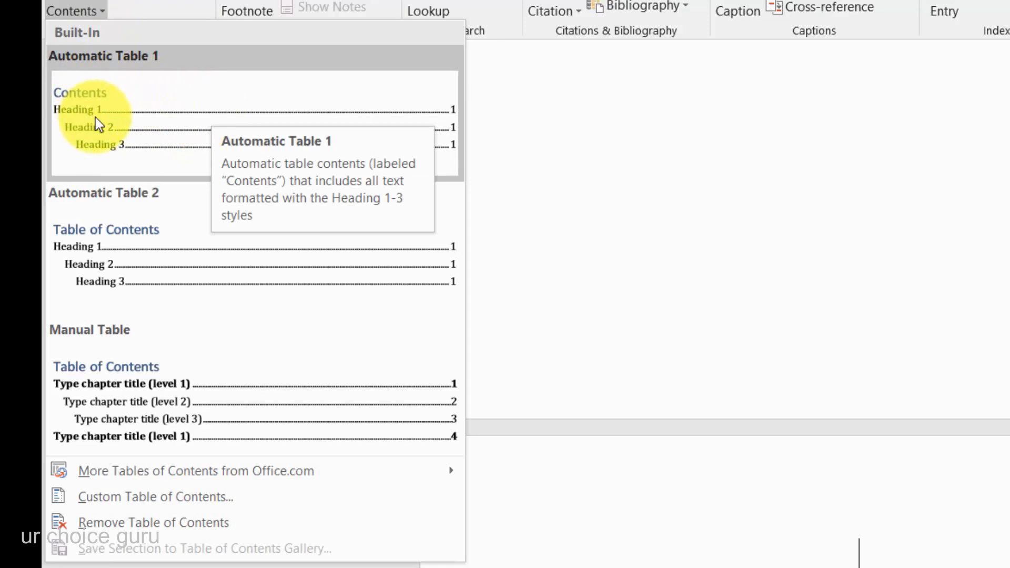
pyautogui.click(125, 124)
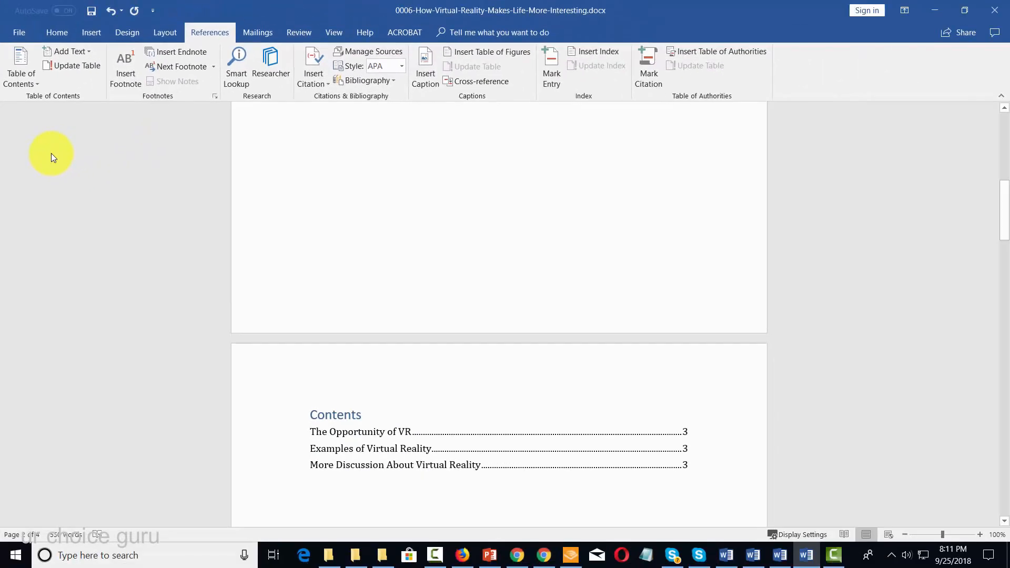
pyautogui.scroll(-2, 62, 198)
pyautogui.scroll(-3, 348, 264)
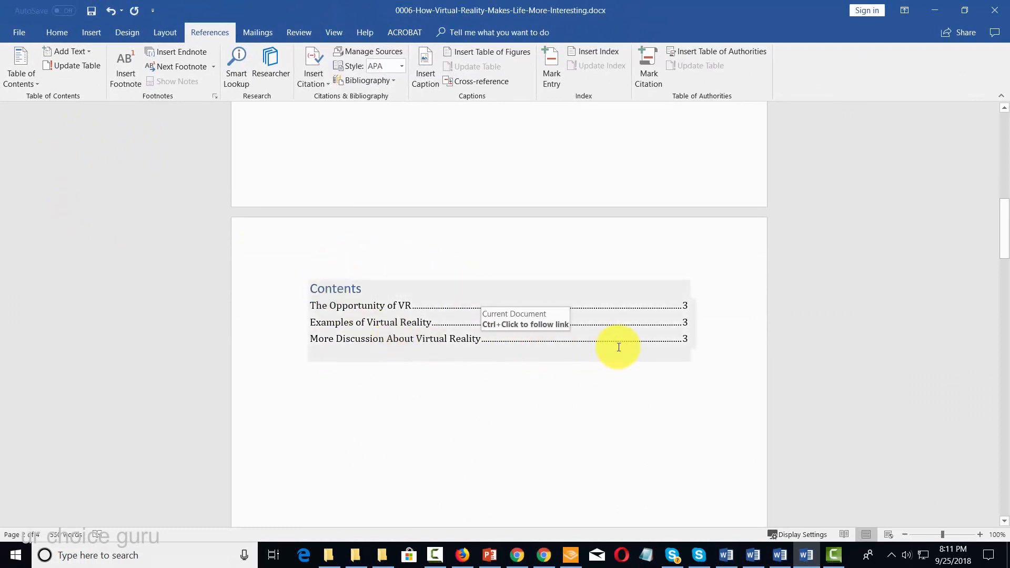
# Insert page breaks after 'dangerous.' and '1940s.' so both later sections start new pages
pyautogui.scroll(3, 613, 344)
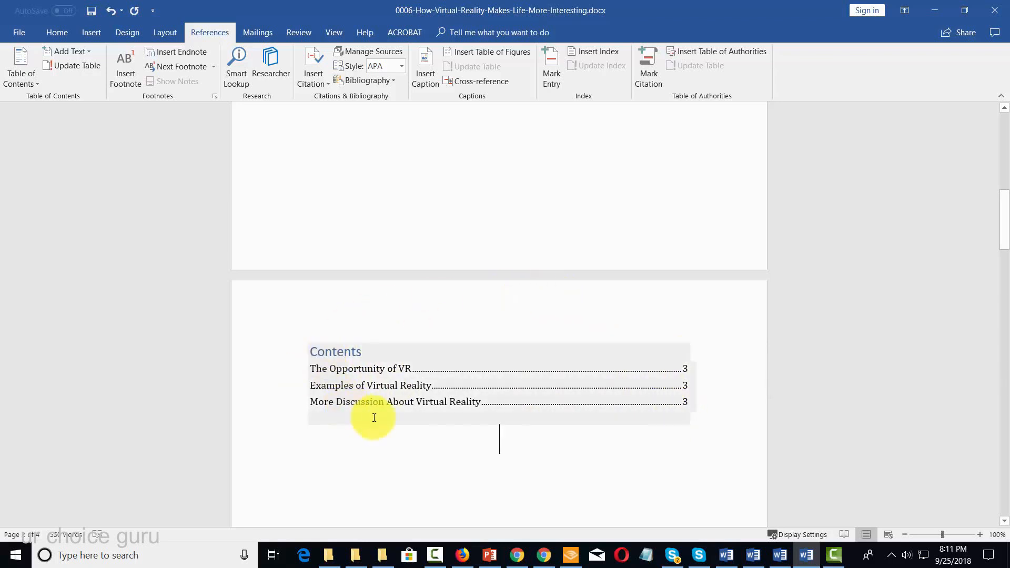
pyautogui.scroll(-15, 374, 417)
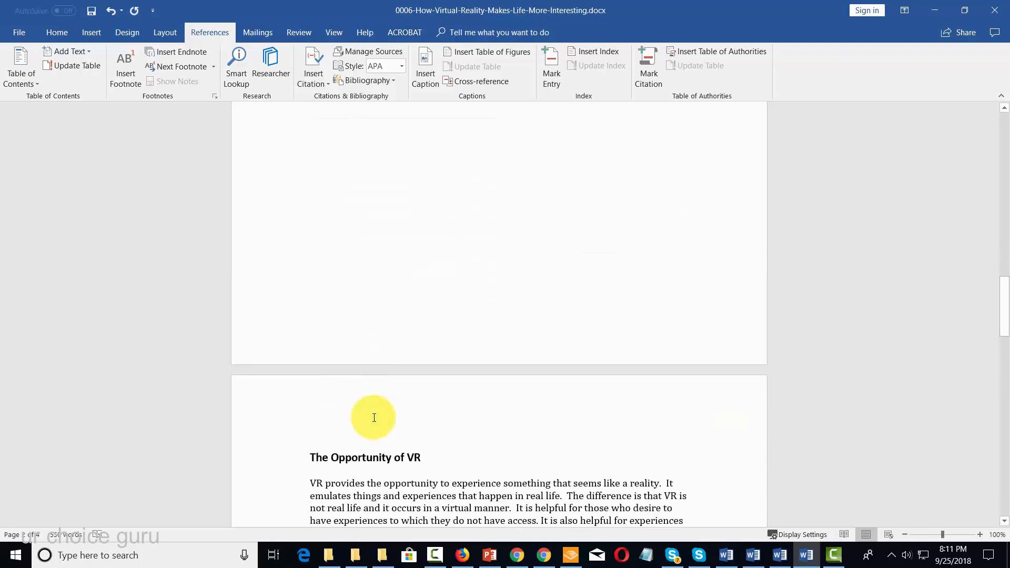
pyautogui.scroll(-5, 374, 417)
pyautogui.click(428, 385)
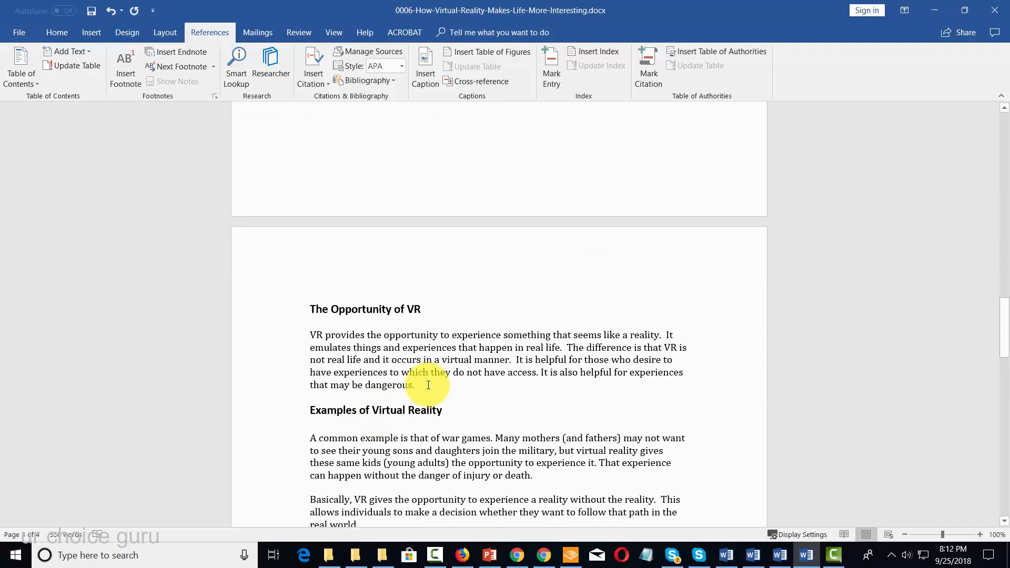
pyautogui.click(94, 35)
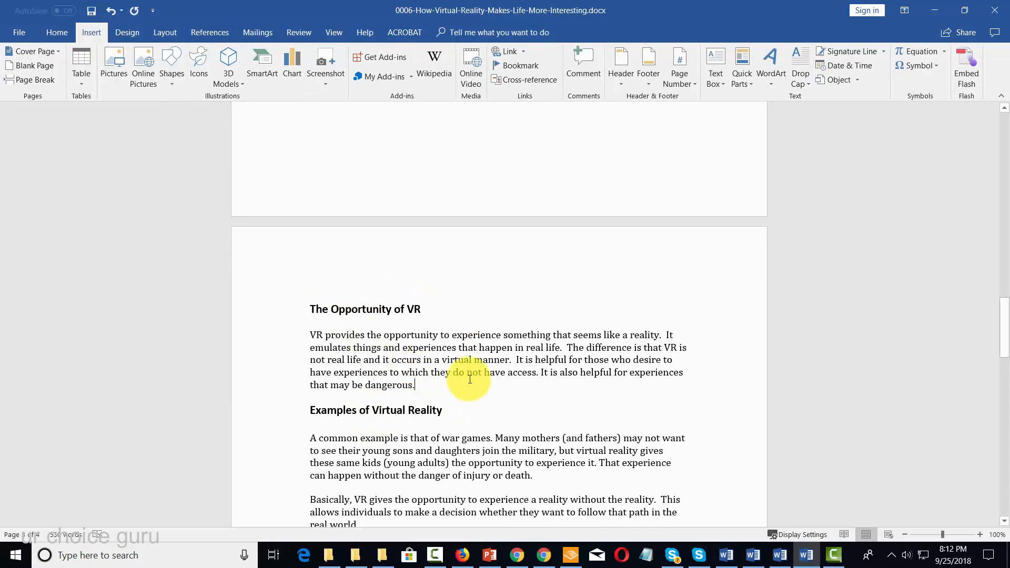
pyautogui.click(40, 81)
pyautogui.scroll(-8, 514, 289)
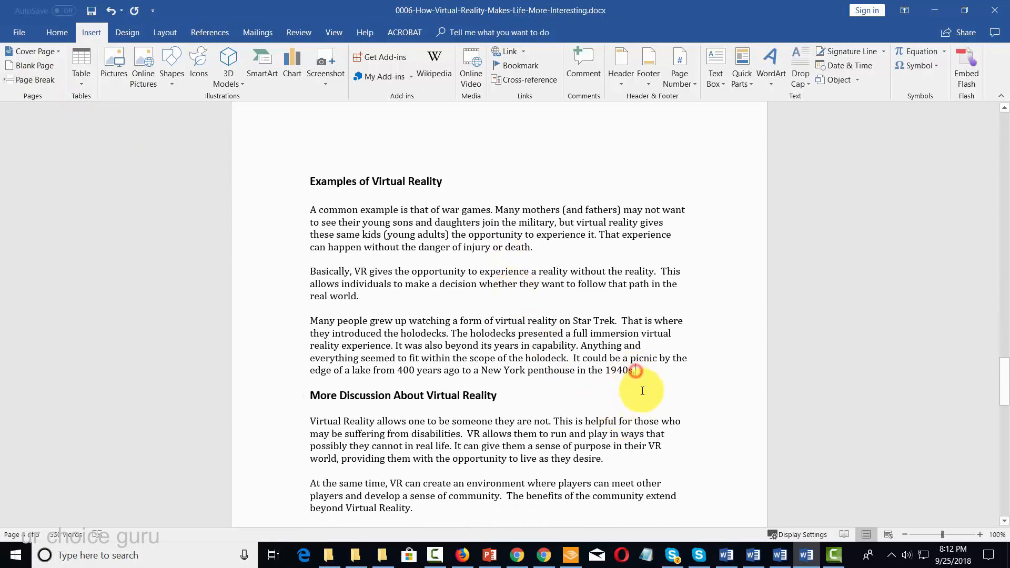
pyautogui.click(24, 81)
pyautogui.scroll(-5, 422, 271)
# Return to the Contents table and place the cursor inside it
pyautogui.scroll(8, 438, 279)
pyautogui.scroll(15, 439, 279)
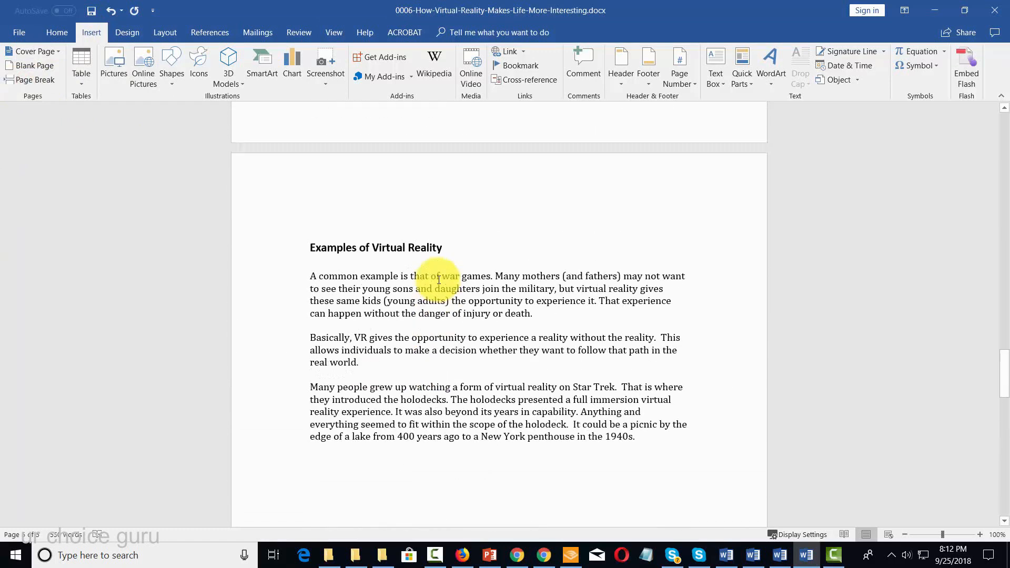
pyautogui.scroll(15, 438, 280)
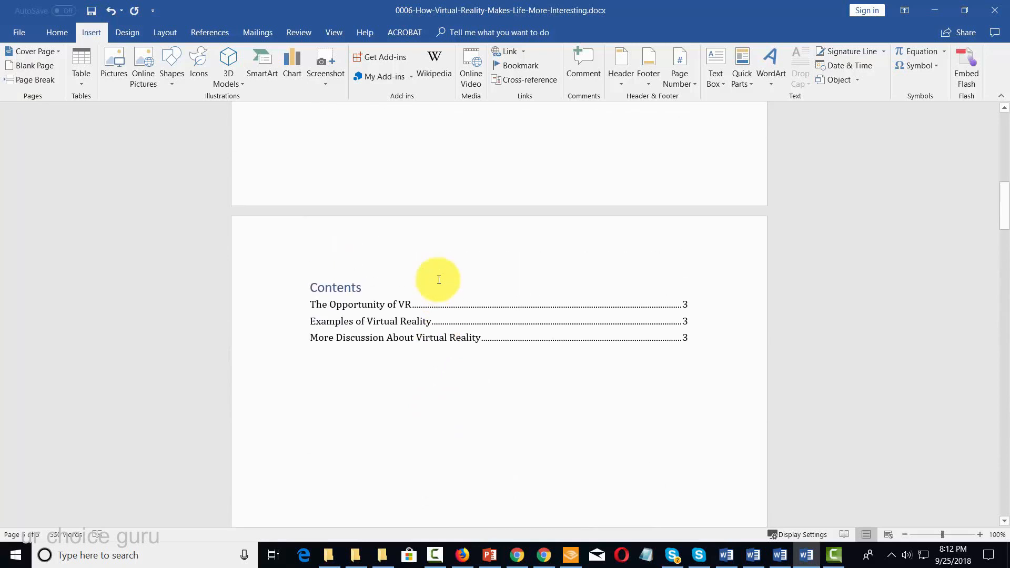
pyautogui.click(515, 305)
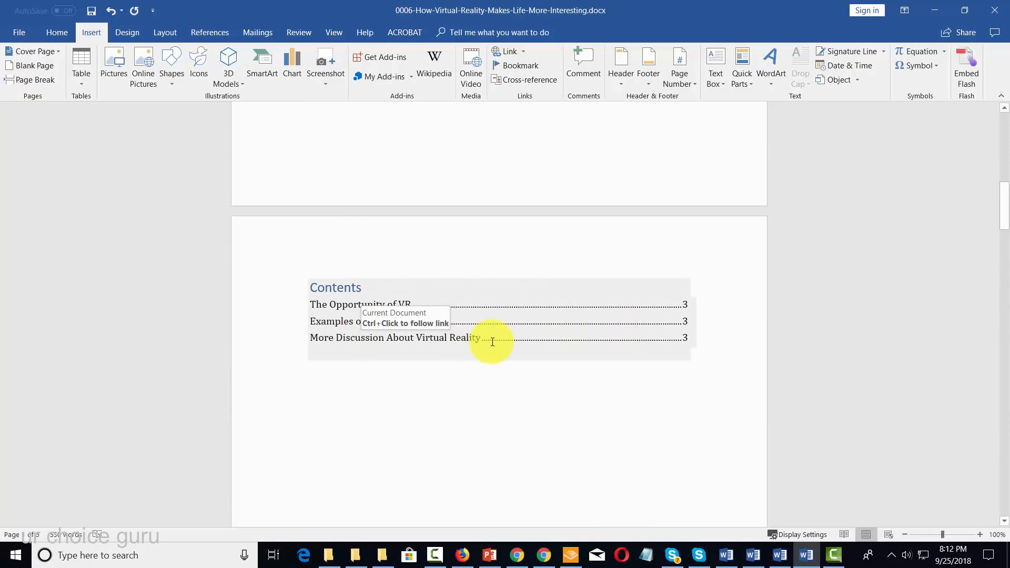
pyautogui.click(219, 32)
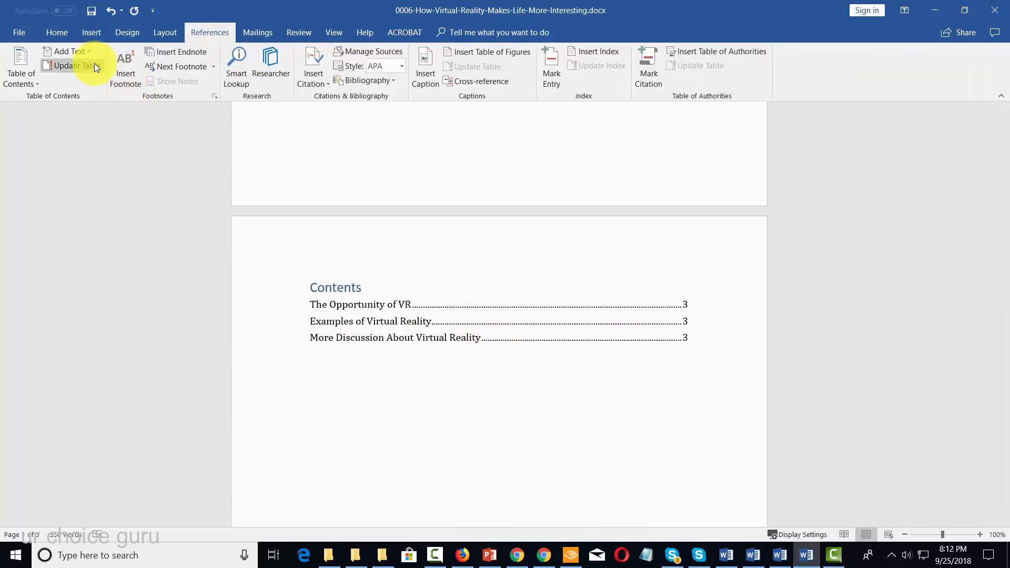
# Update the Contents table so the sections list pages 3, 4 and 5
pyautogui.click(418, 322)
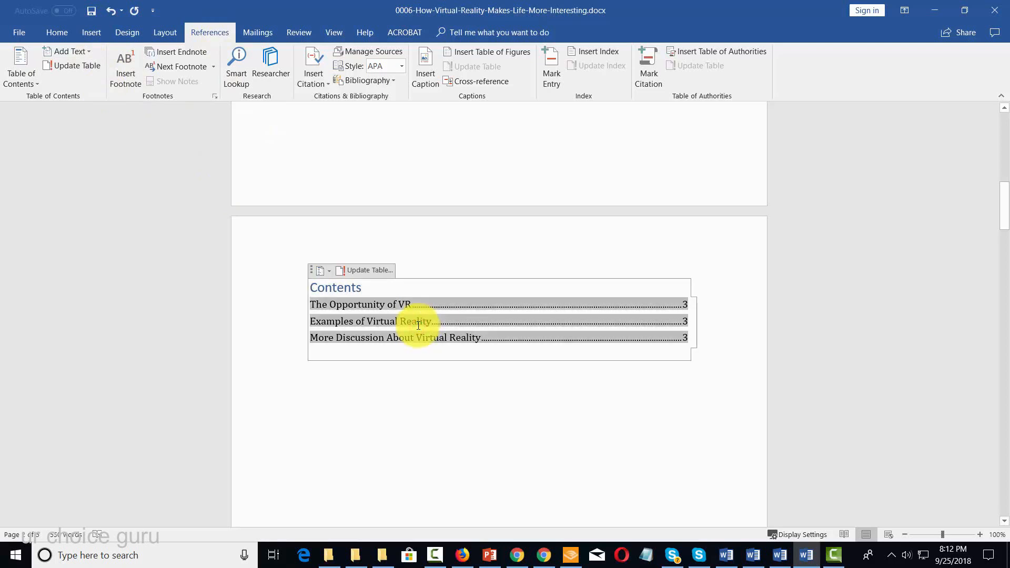
pyautogui.click(70, 66)
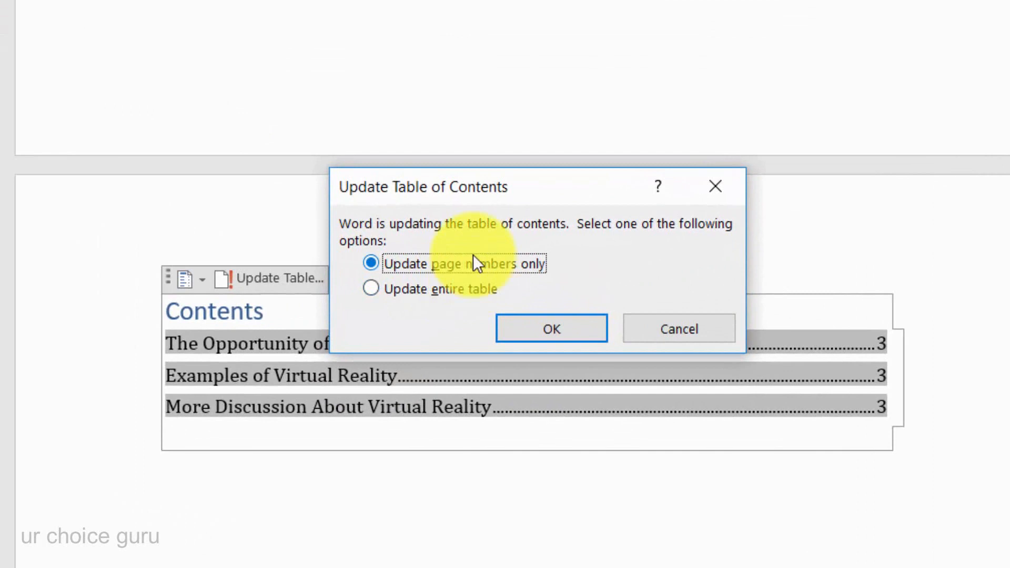
pyautogui.click(545, 330)
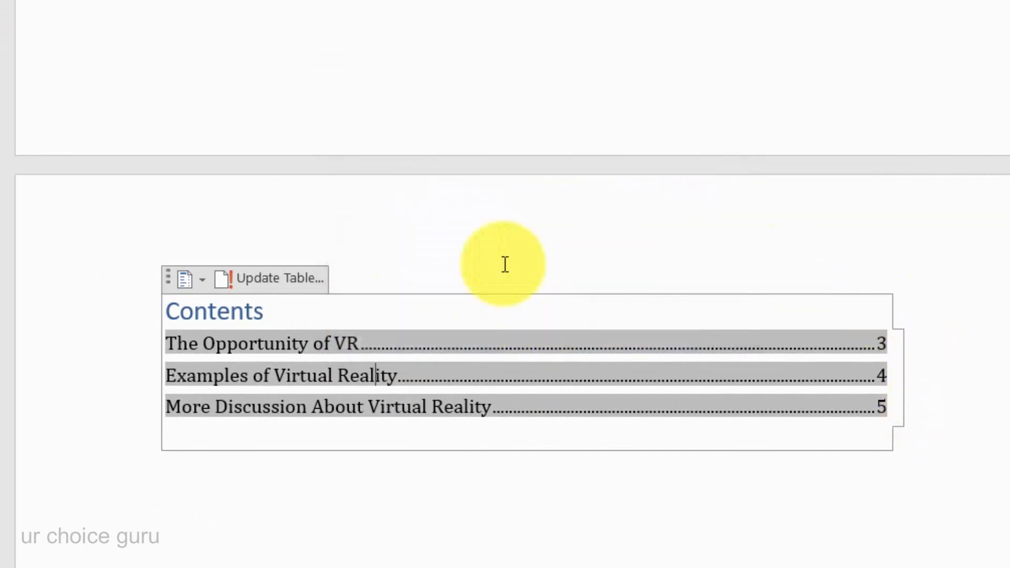
pyautogui.click(853, 526)
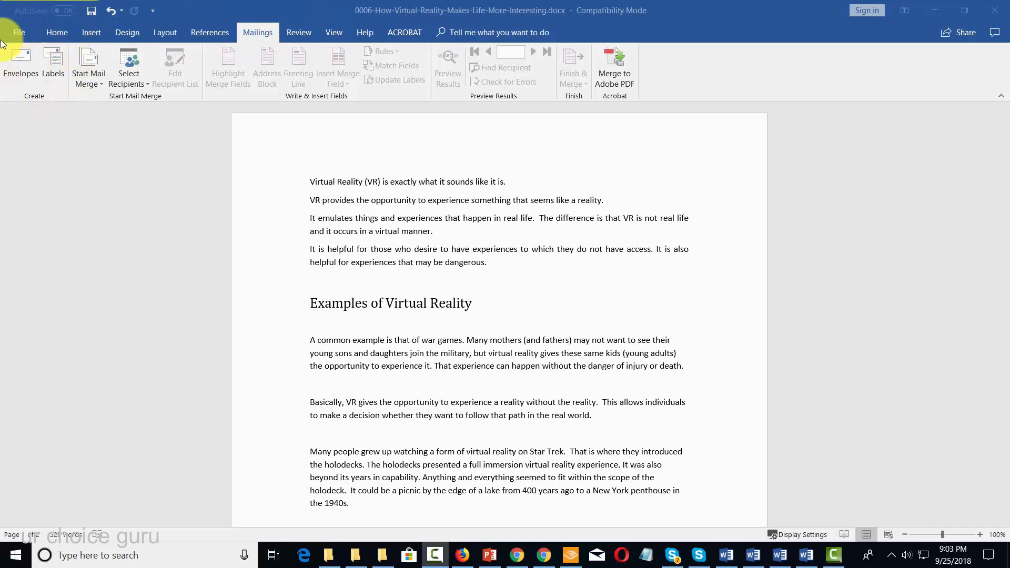
# Open the Envelopes and Labels dialog on its Envelopes tab
pyautogui.click(23, 74)
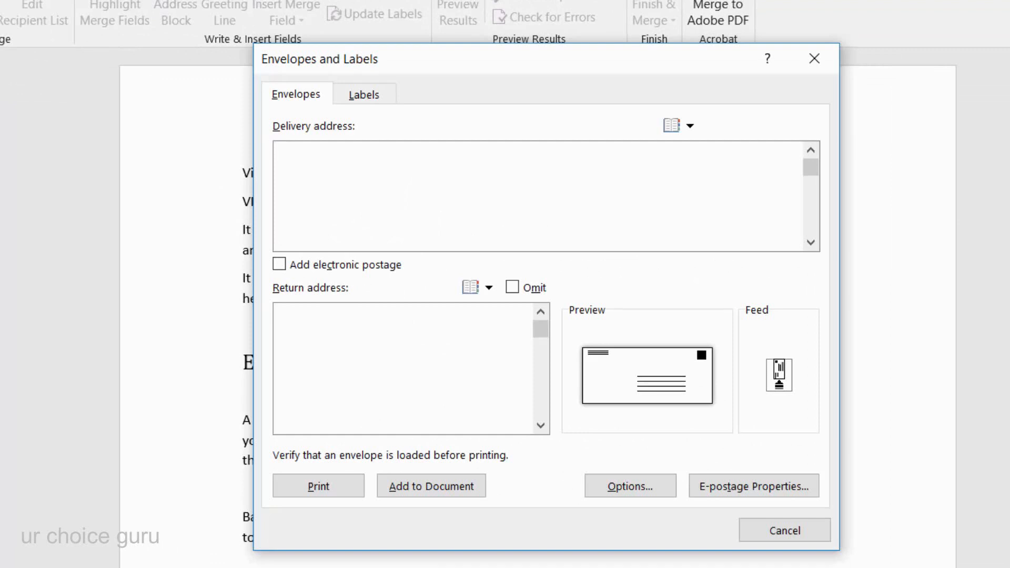
pyautogui.click(363, 93)
pyautogui.click(293, 93)
pyautogui.click(390, 93)
pyautogui.click(308, 95)
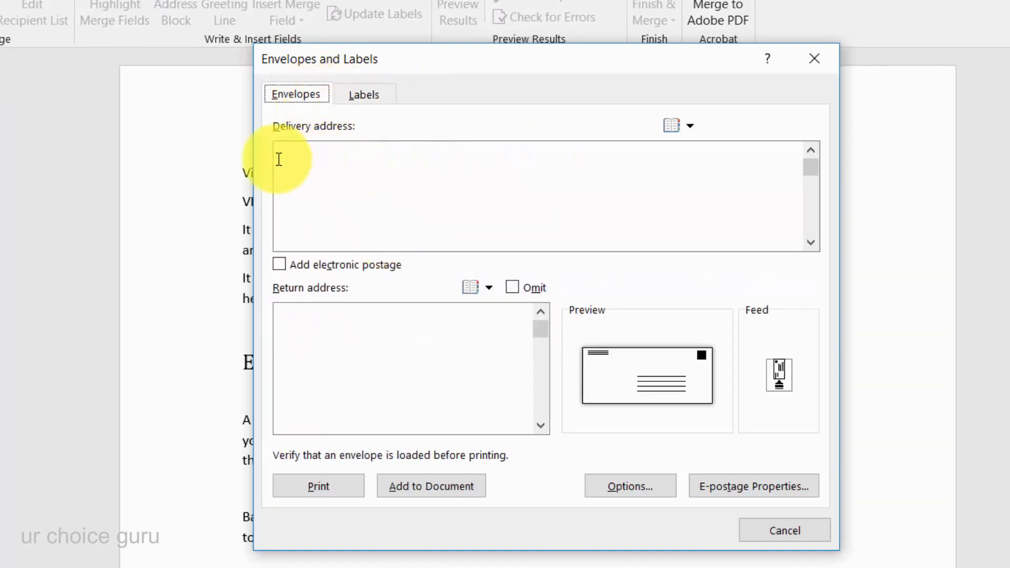
# Paste the two-line delivery and return addresses, then open Envelope Options
pyautogui.click(343, 158)
pyautogui.write('714 Mockingbird Lane Jonestown, PA 17101')
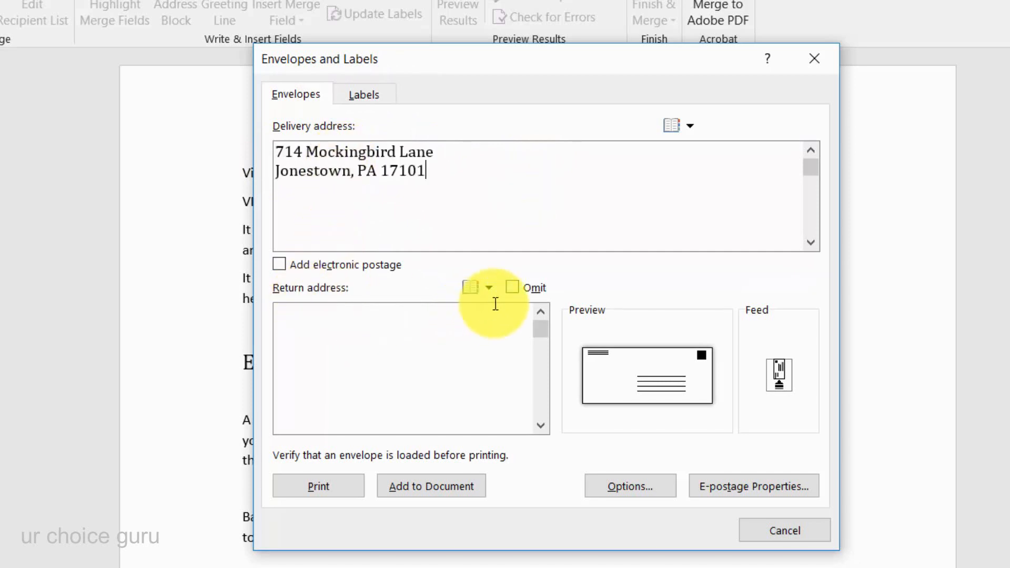
pyautogui.click(337, 327)
pyautogui.write('3114 Thomas Duncan Way Ducanville, PA 17102')
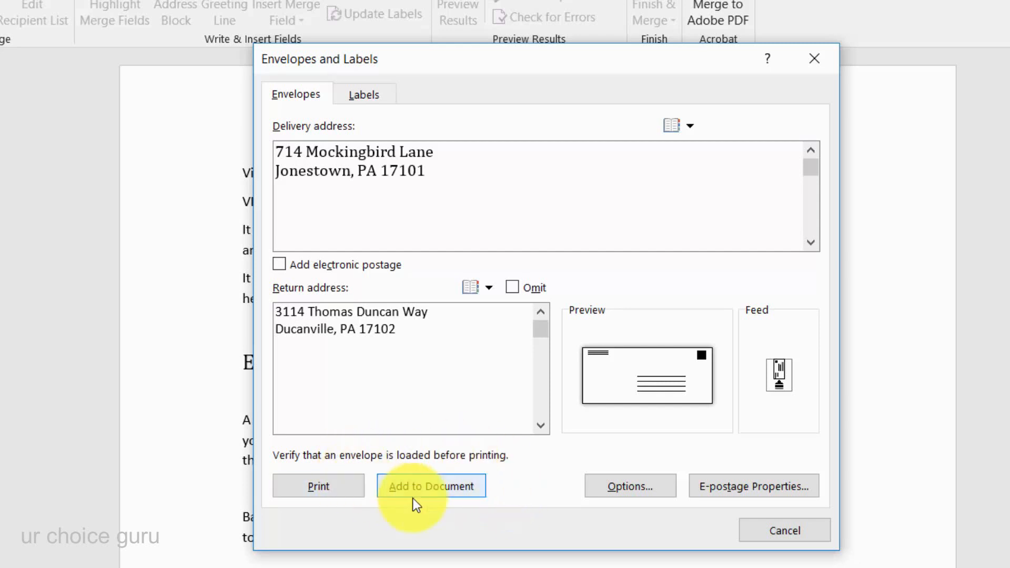
pyautogui.hotkey('shift', 'Tab')
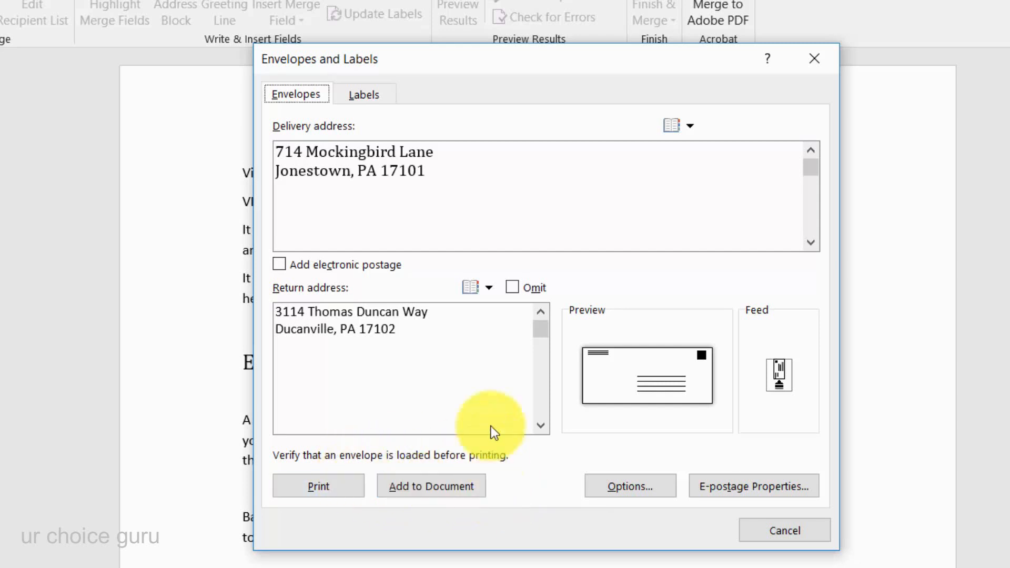
pyautogui.click(364, 93)
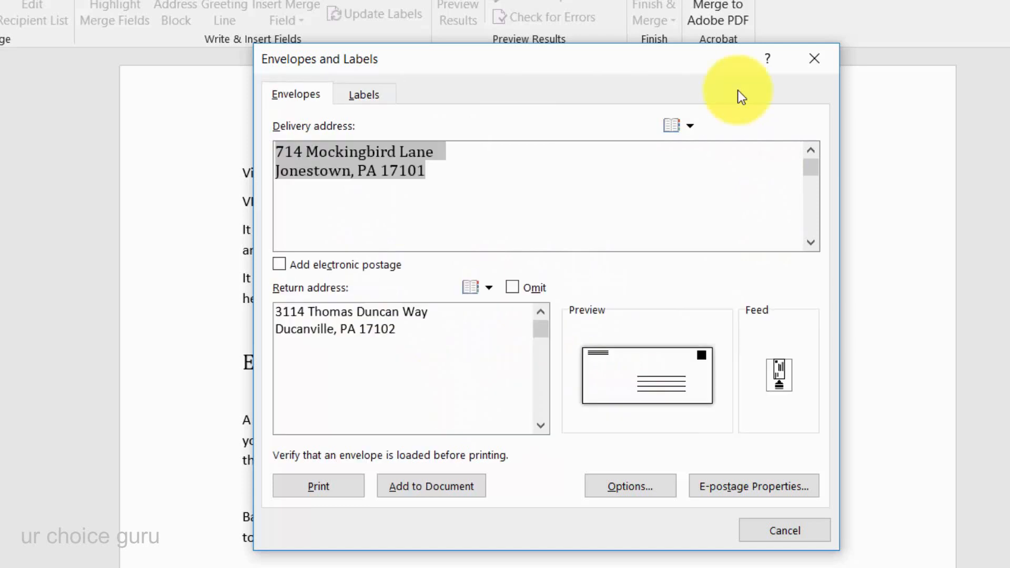
pyautogui.click(636, 488)
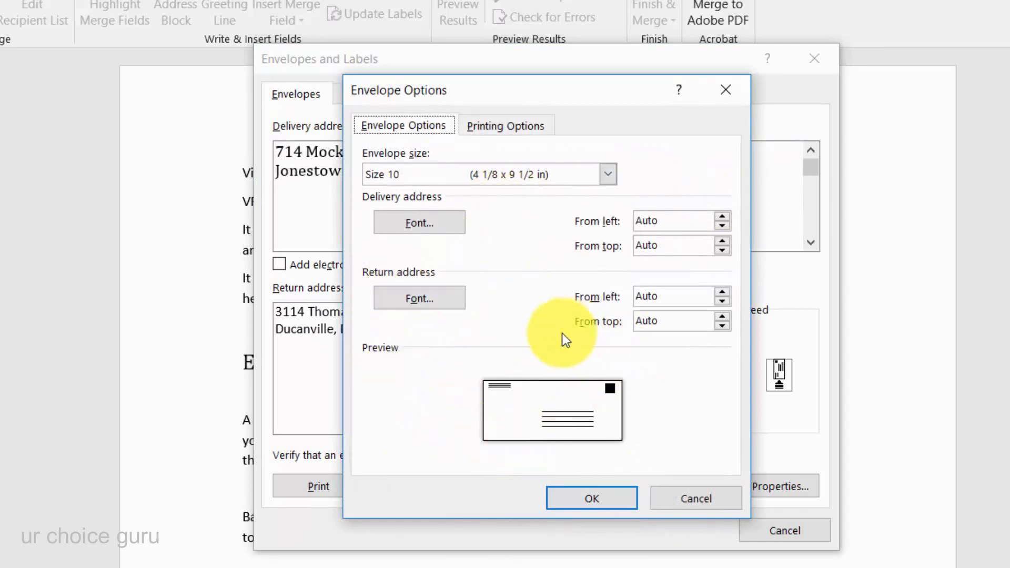
# Show the envelope Printing Options with feed method and feed source settings
pyautogui.click(505, 126)
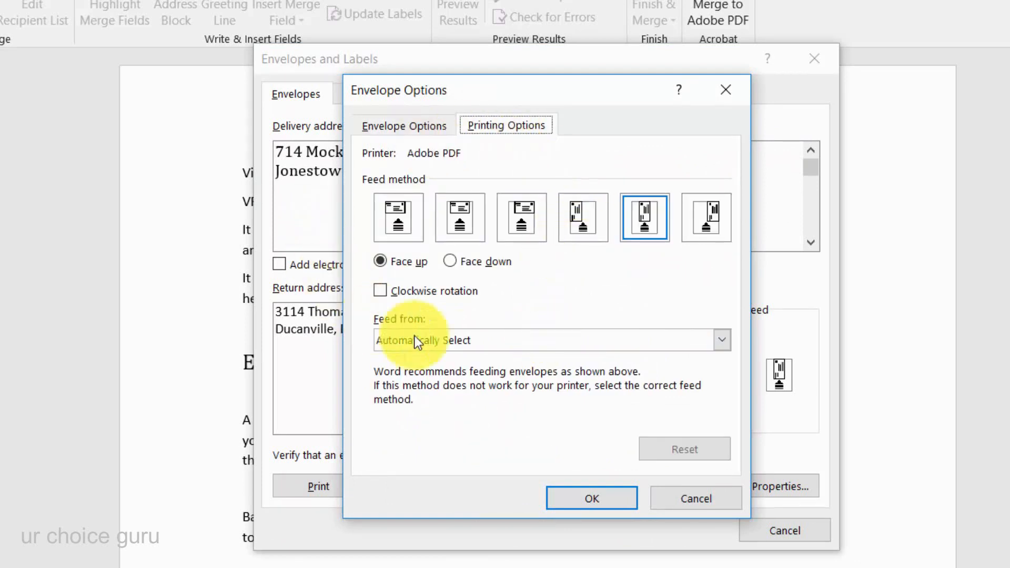
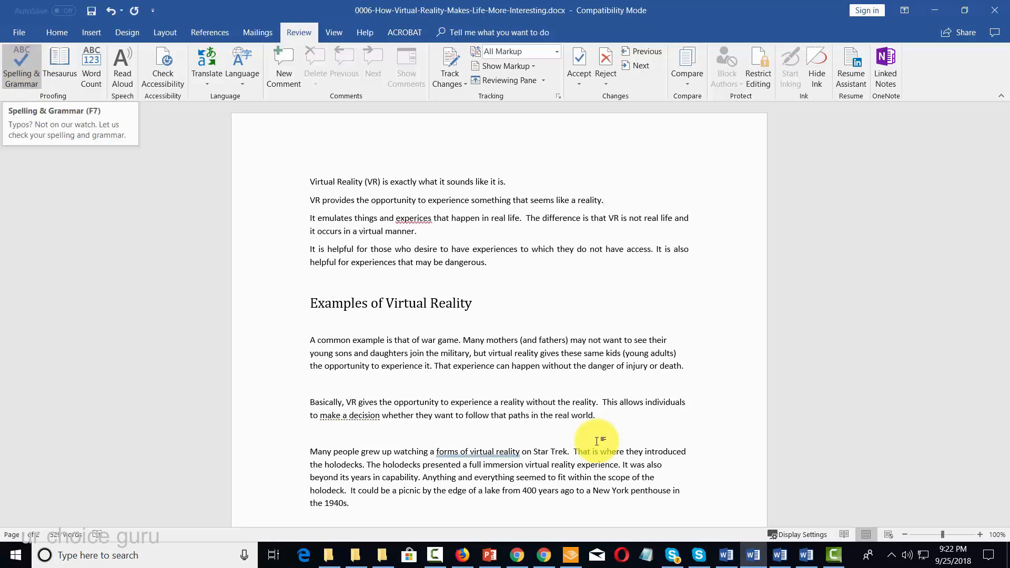
# Run Spelling & Grammar, accepting 'a form of virtual reality', 'experiences' and 'decide'
pyautogui.click(17, 61)
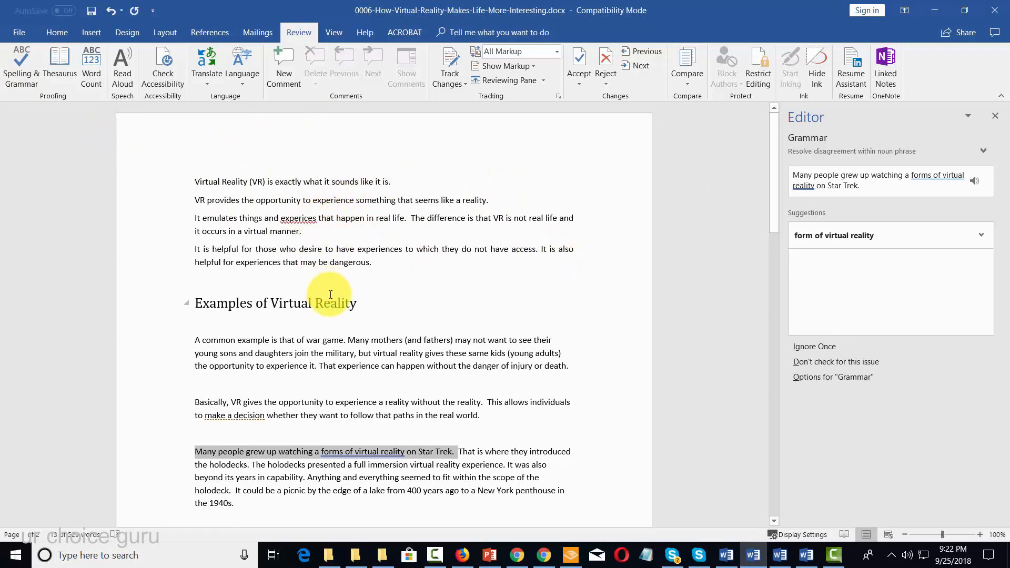
pyautogui.click(831, 237)
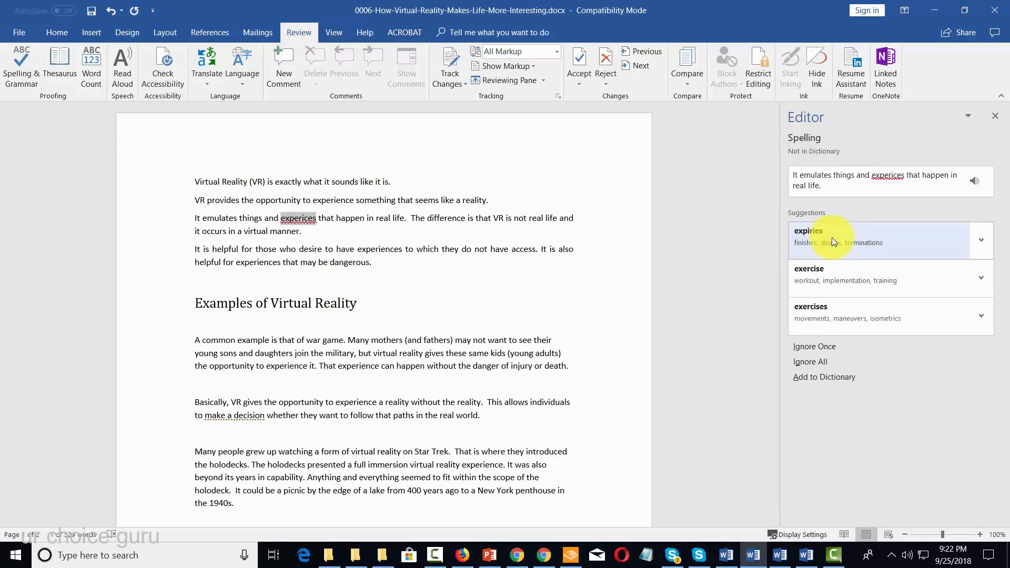
pyautogui.click(836, 267)
pyautogui.click(824, 235)
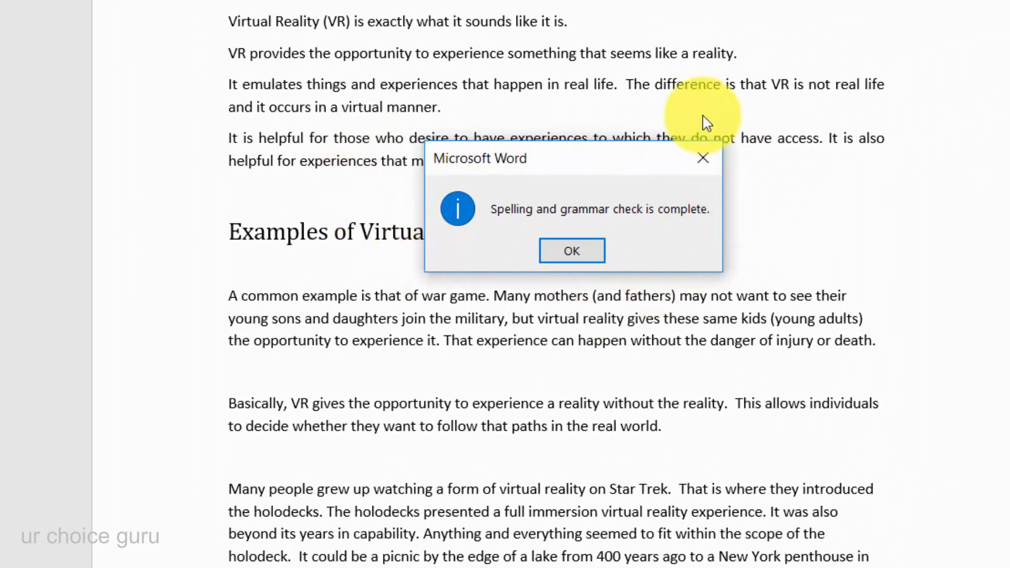
pyautogui.click(568, 252)
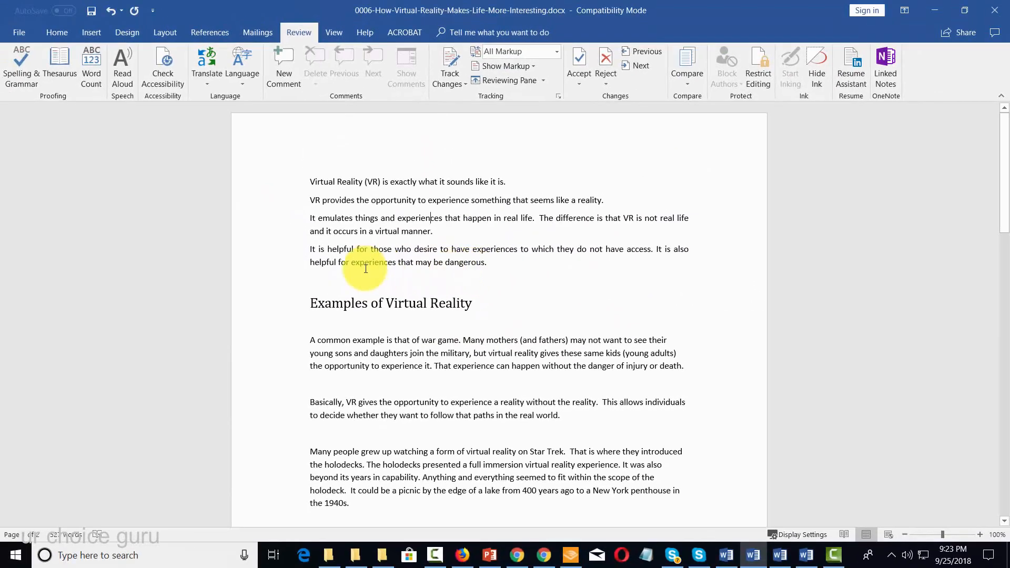
# Look up synonyms for 'dangerous' and word-count the 'A common example' paragraph
pyautogui.moveTo(445, 262); pyautogui.dragTo(485, 262)
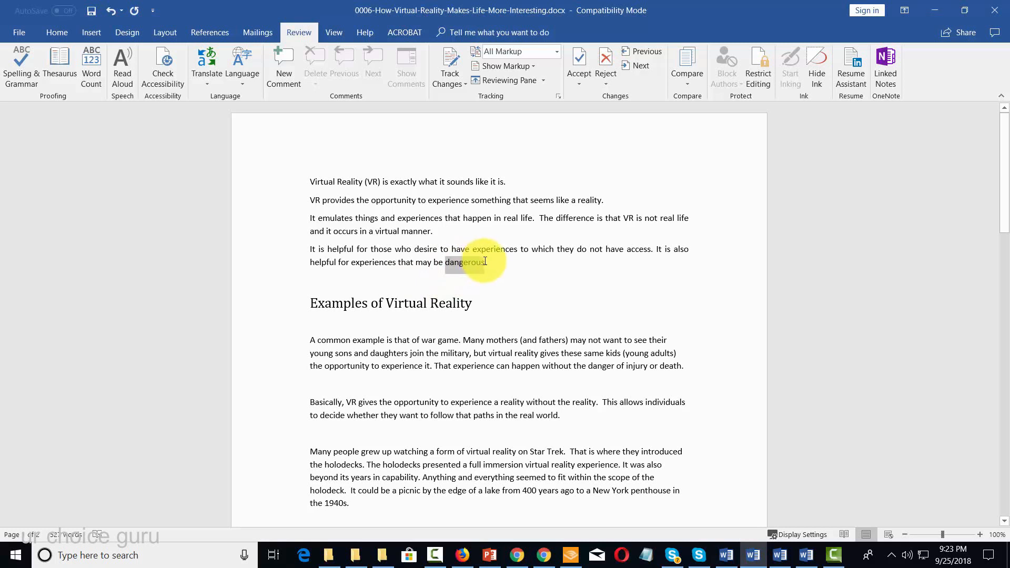
pyautogui.click(63, 64)
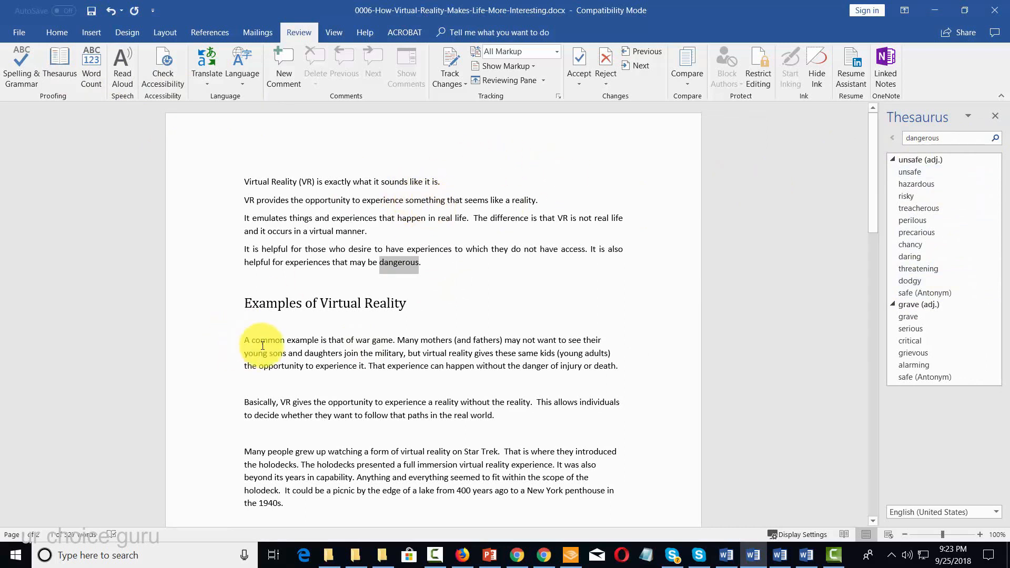
pyautogui.moveTo(246, 339); pyautogui.dragTo(640, 362)
pyautogui.click(90, 65)
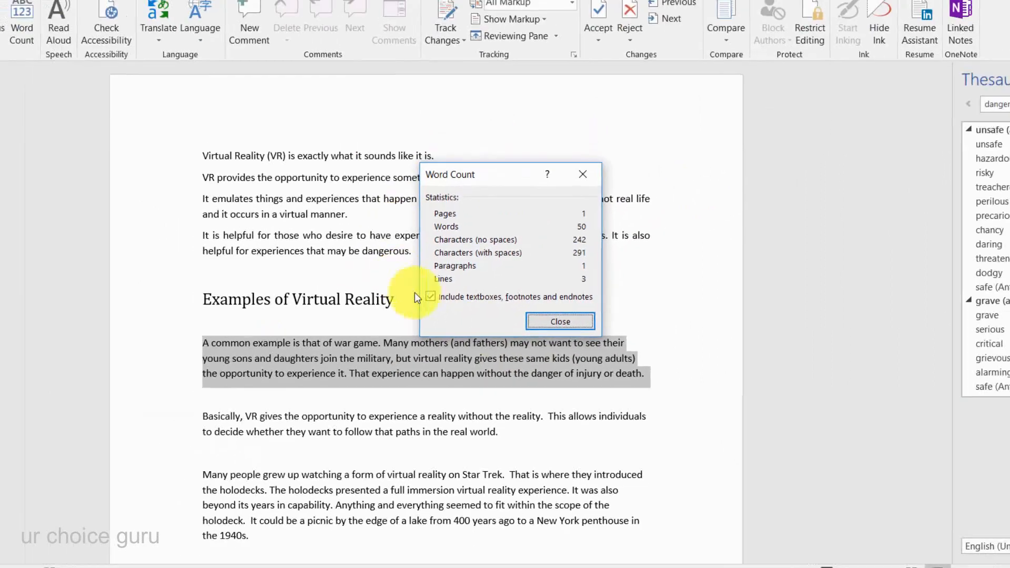
pyautogui.press('Escape')
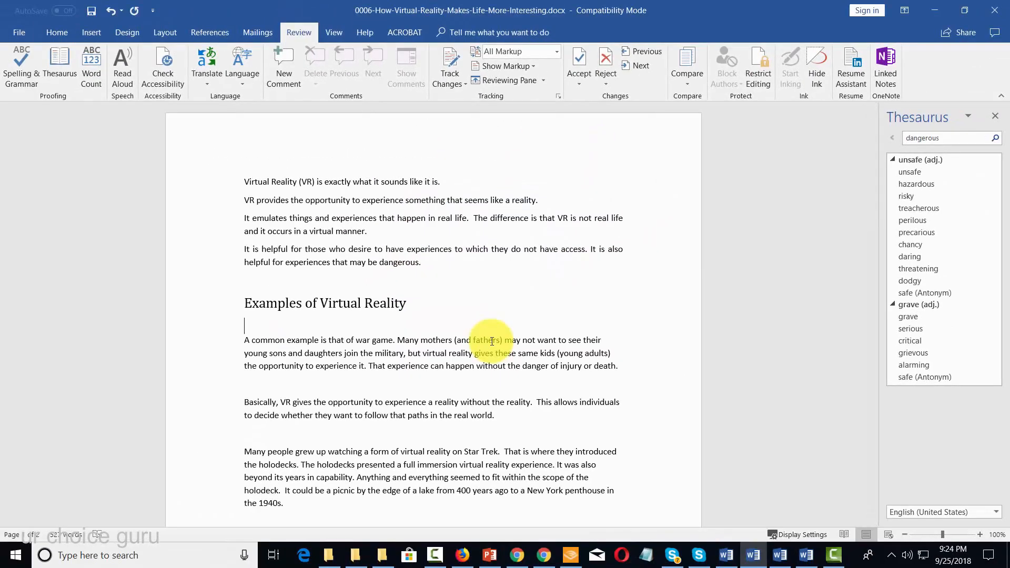
# Read the opening paragraphs aloud, pause playback, and select the introduction through 'dangerous.'
pyautogui.moveTo(242, 179); pyautogui.dragTo(434, 258)
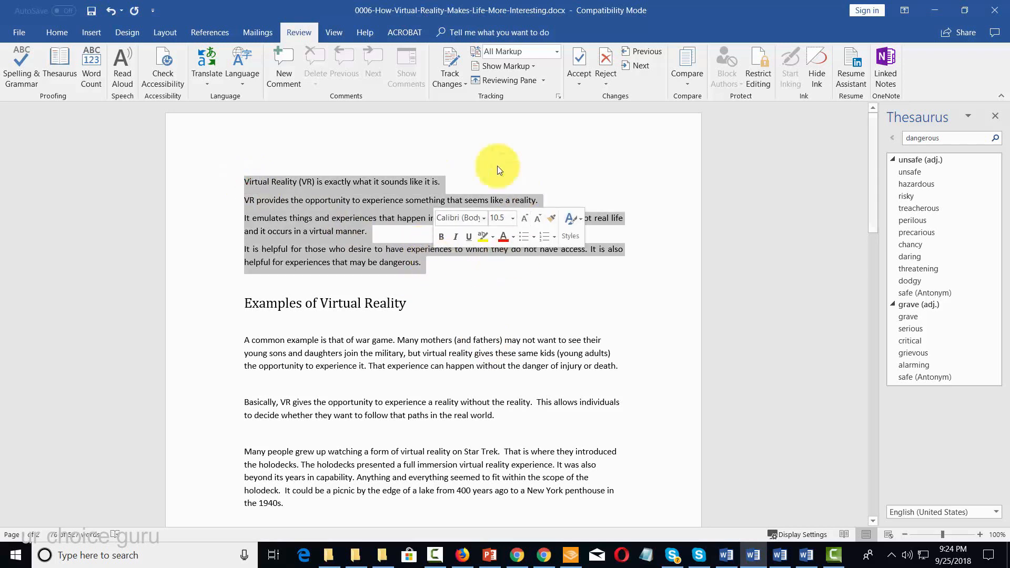
pyautogui.click(123, 68)
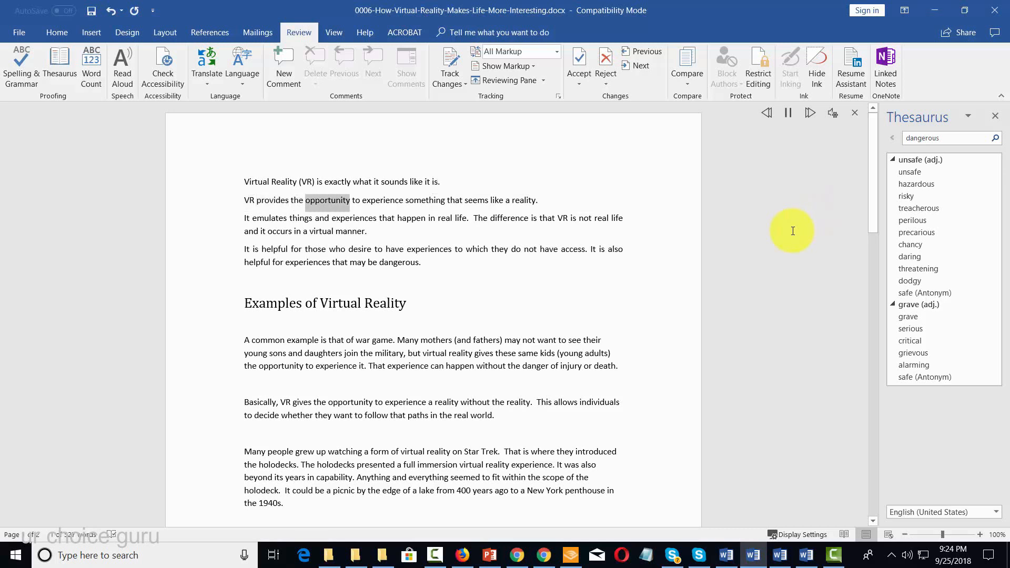
pyautogui.click(787, 113)
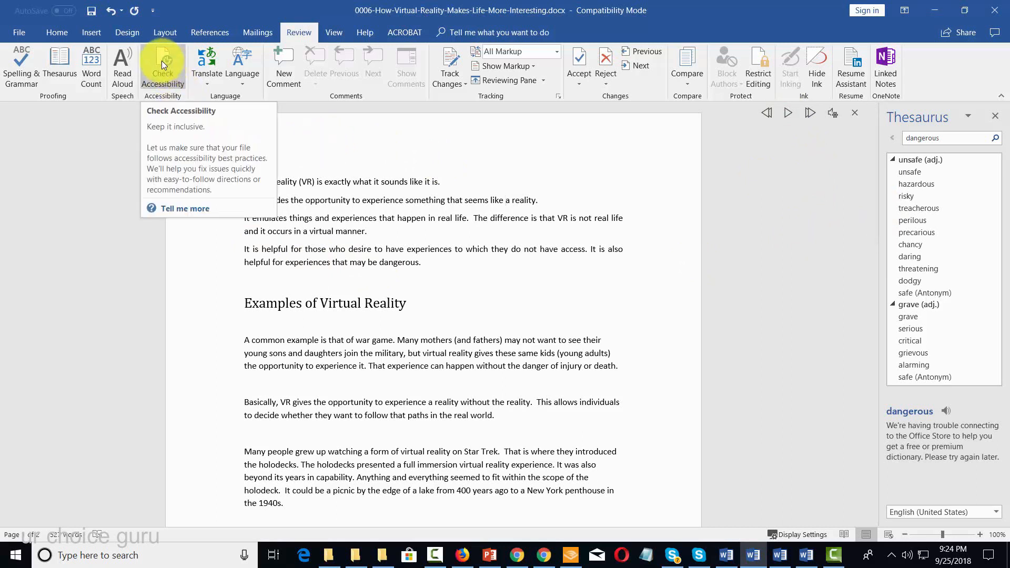
pyautogui.moveTo(244, 182); pyautogui.dragTo(346, 250)
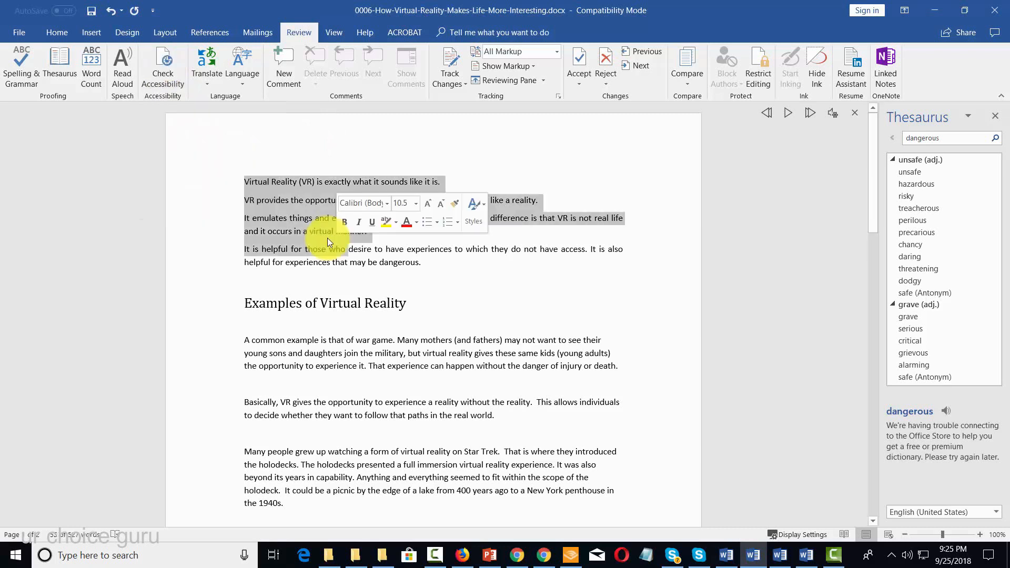
pyautogui.click(238, 179)
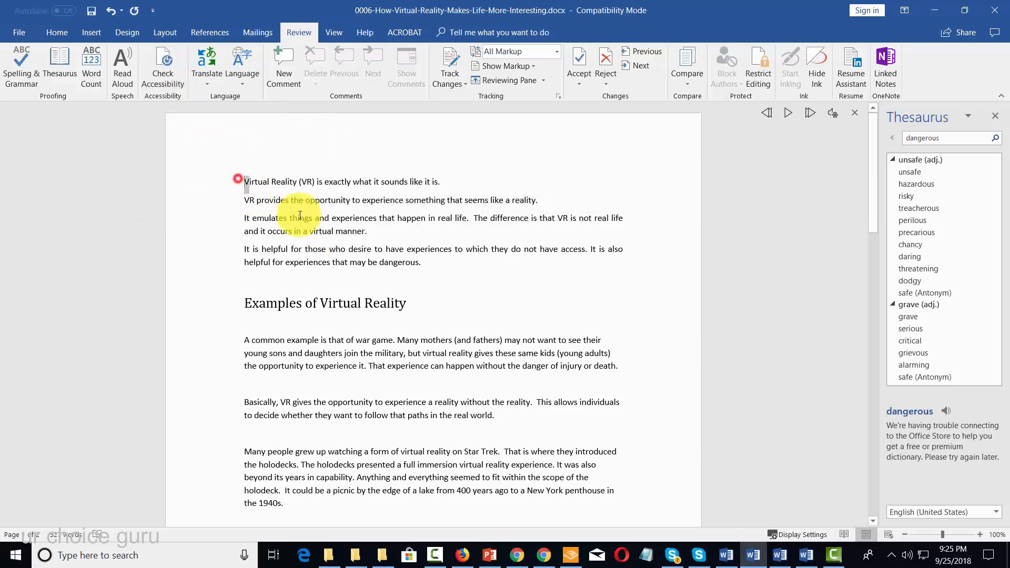
pyautogui.keyDown('shift'); pyautogui.click(424, 262); pyautogui.keyUp('shift')
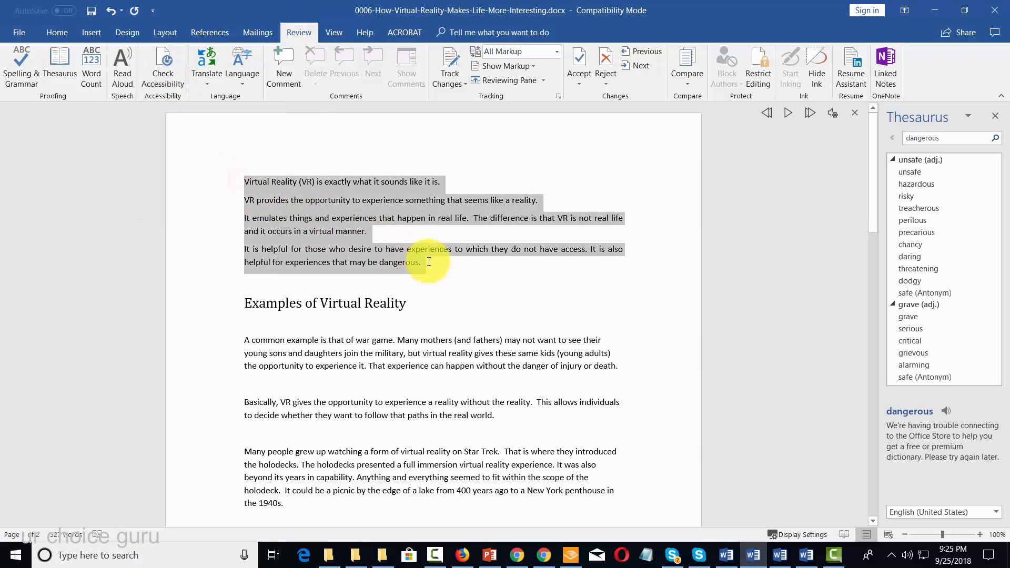
# Translate the selected introduction into French and insert it in place of the English
pyautogui.click(206, 76)
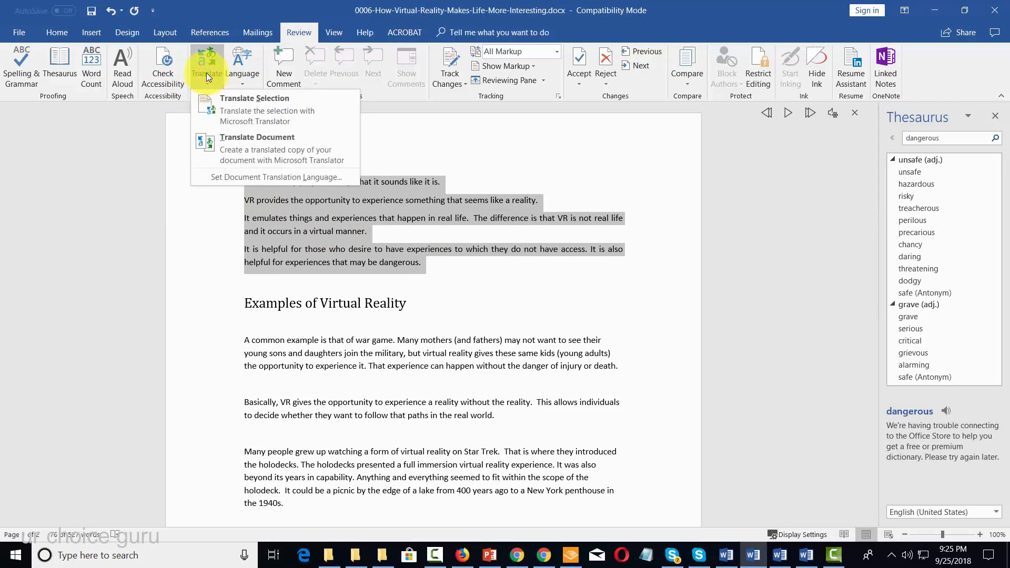
pyautogui.click(250, 114)
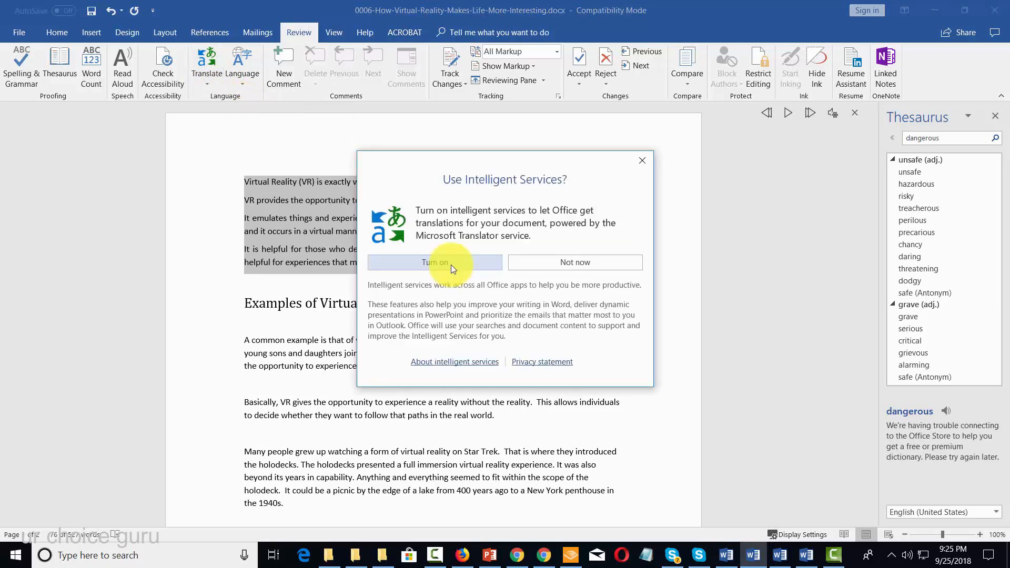
pyautogui.click(452, 268)
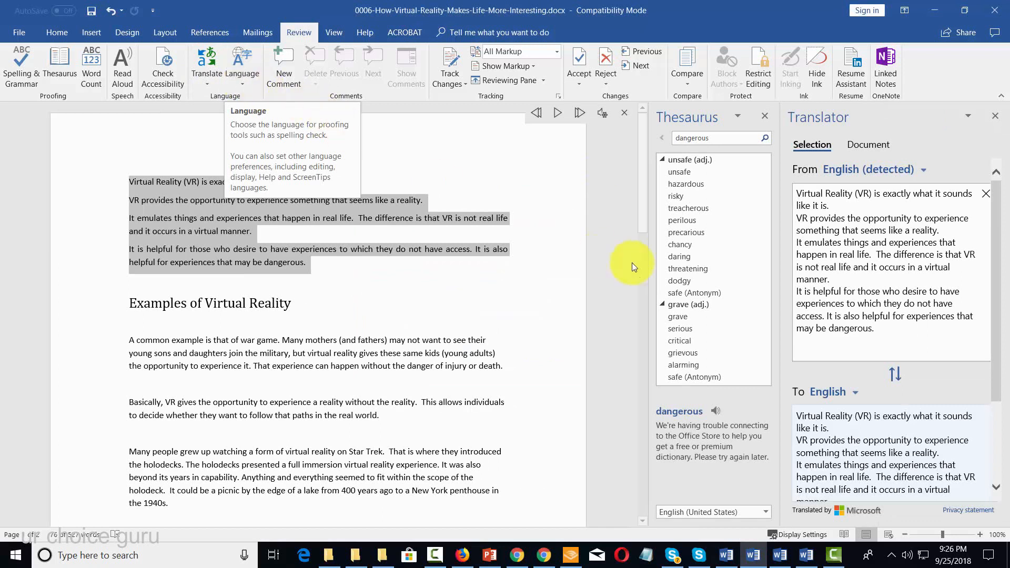
pyautogui.click(857, 393)
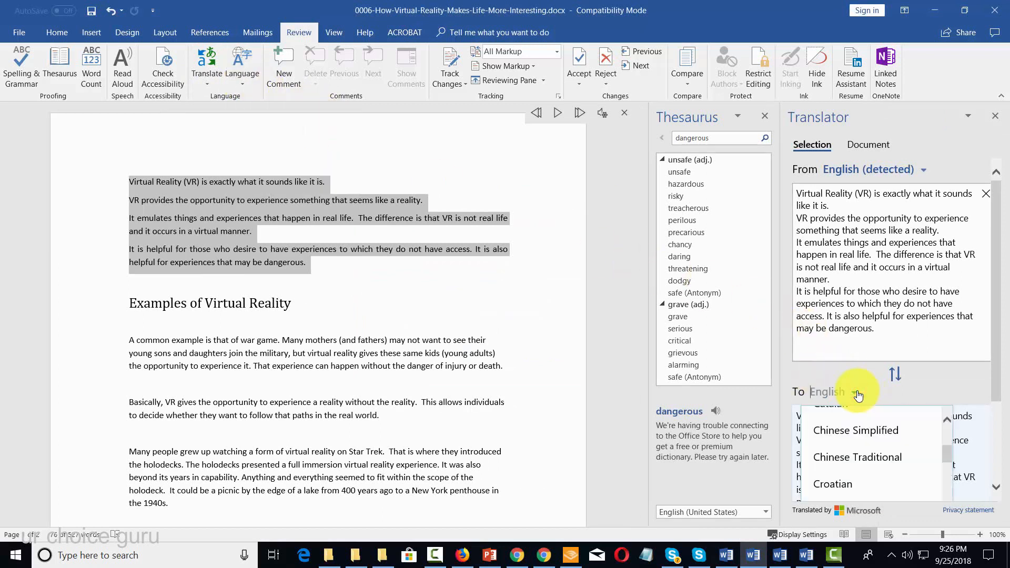
pyautogui.click(859, 401)
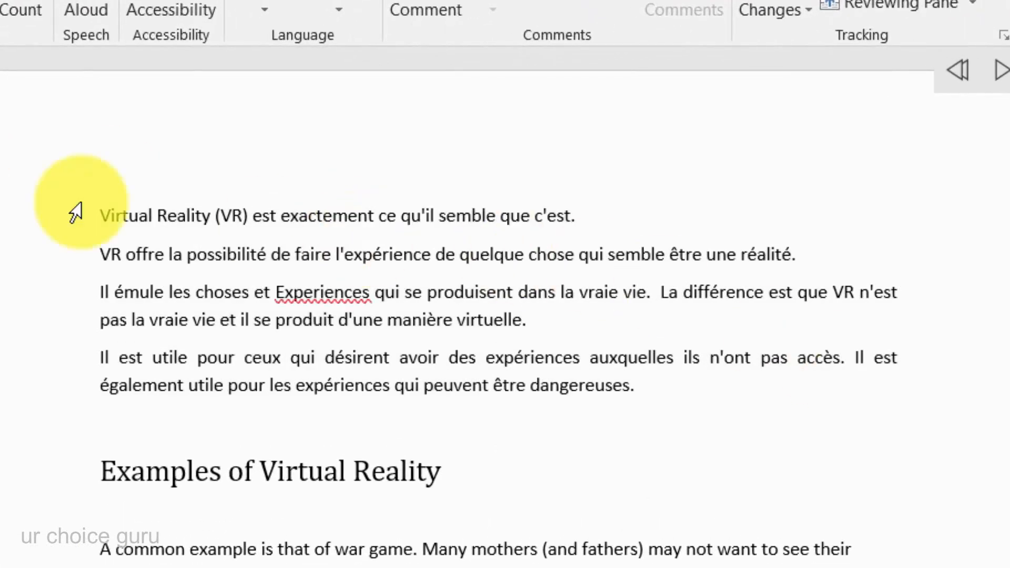
pyautogui.moveTo(94, 205); pyautogui.dragTo(643, 381)
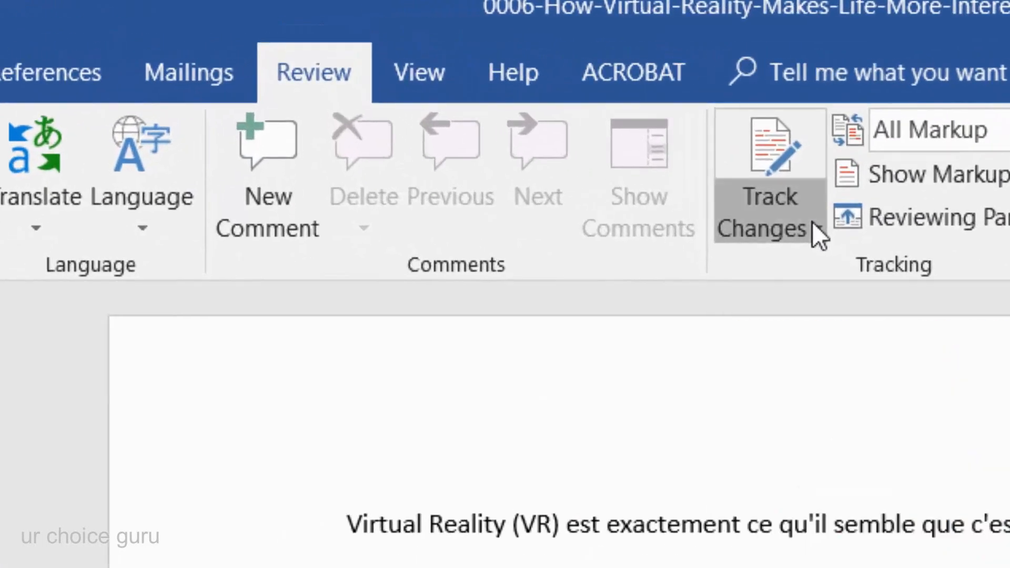
# Turn on Track Changes and set the markup display to No Markup
pyautogui.click(816, 230)
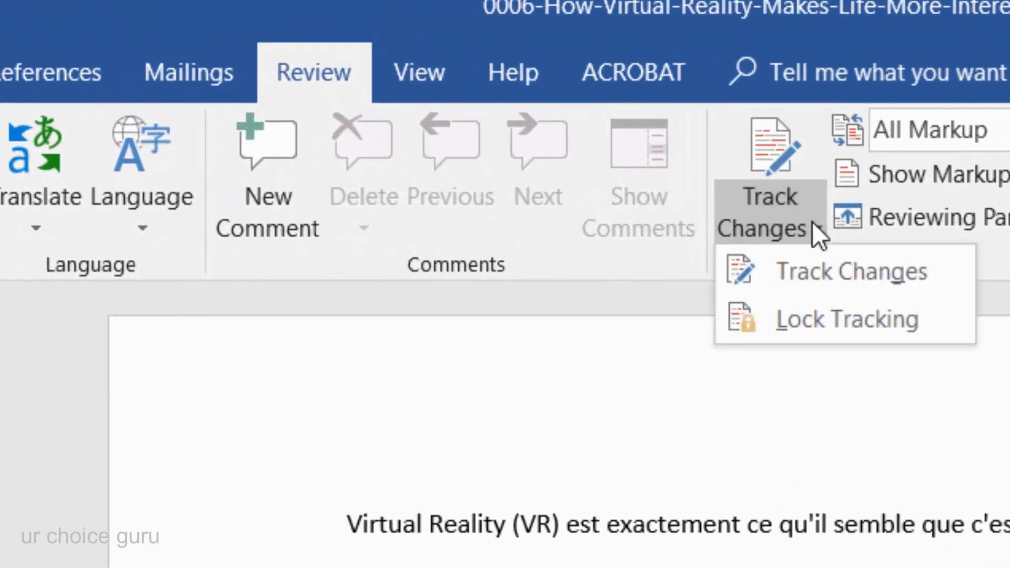
pyautogui.click(813, 266)
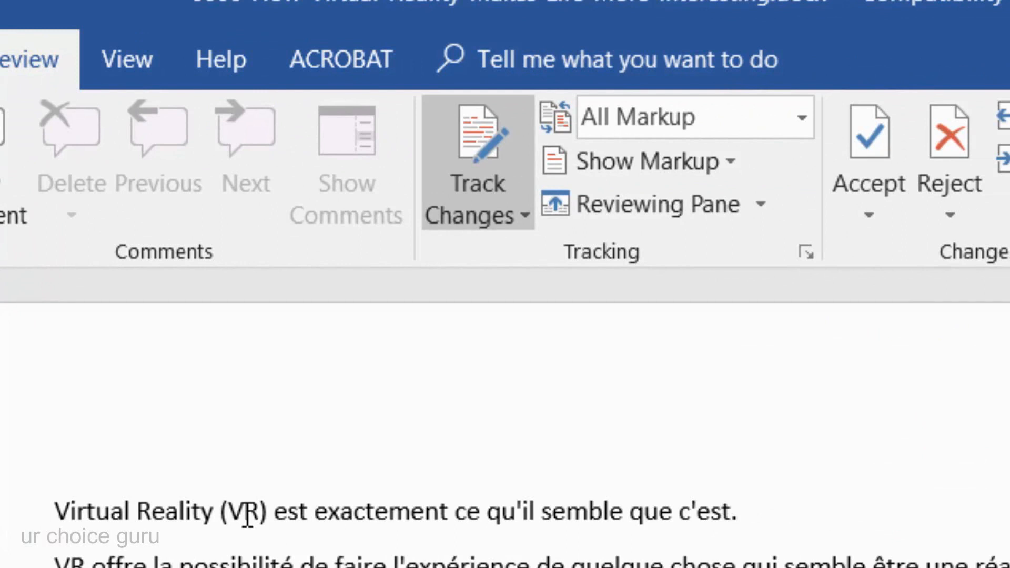
pyautogui.click(800, 118)
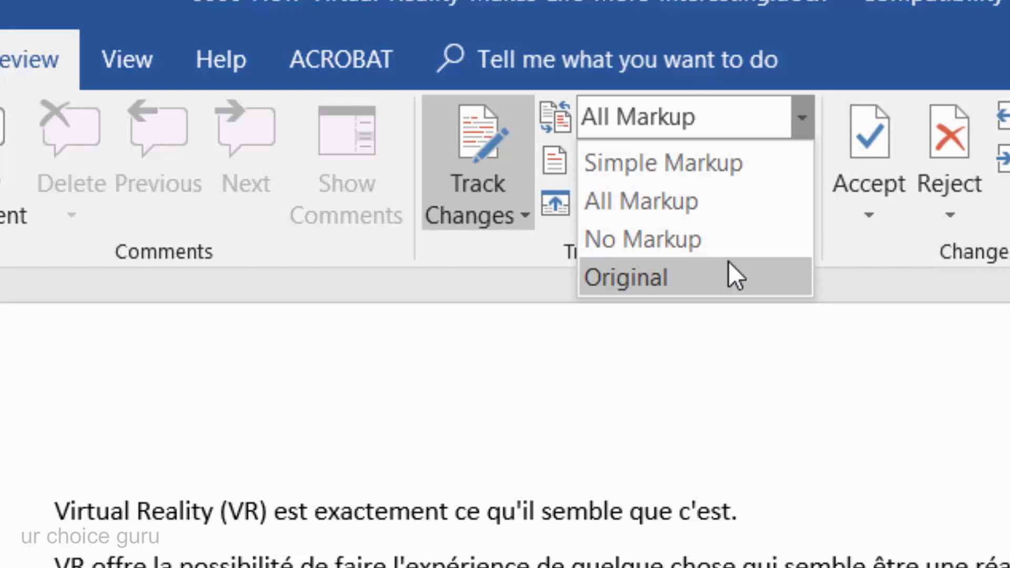
pyautogui.click(728, 235)
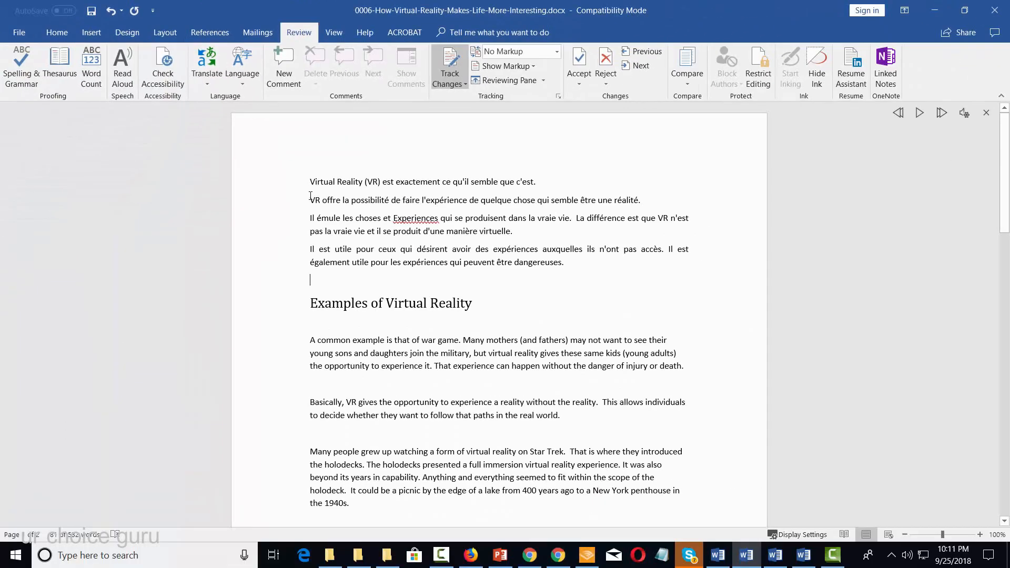
# Translate the French paragraphs after the first sentence back into English
pyautogui.moveTo(310, 200); pyautogui.dragTo(570, 266)
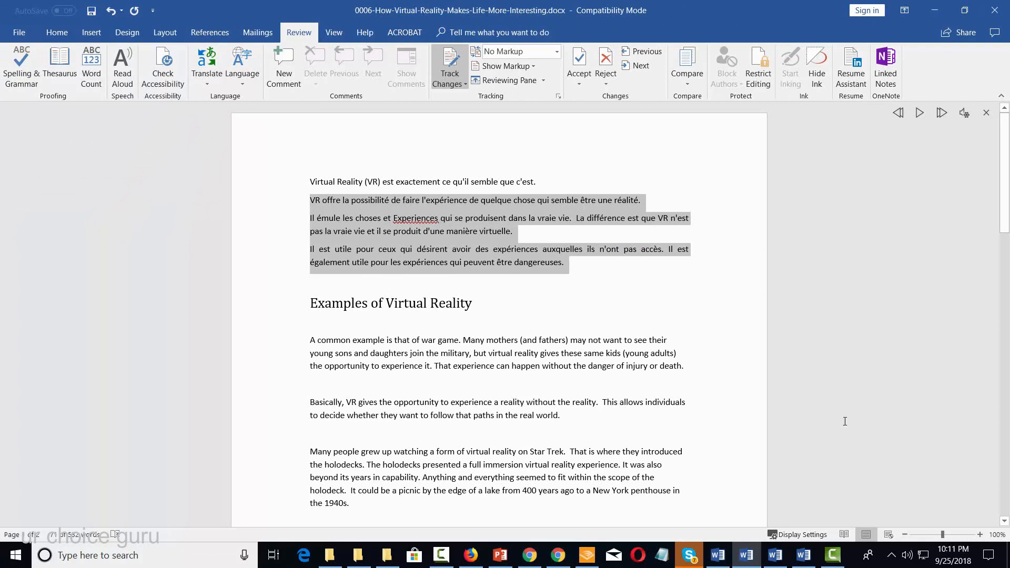
pyautogui.hotkey('alt', 'r')
pyautogui.press('l')
pyautogui.press('s')
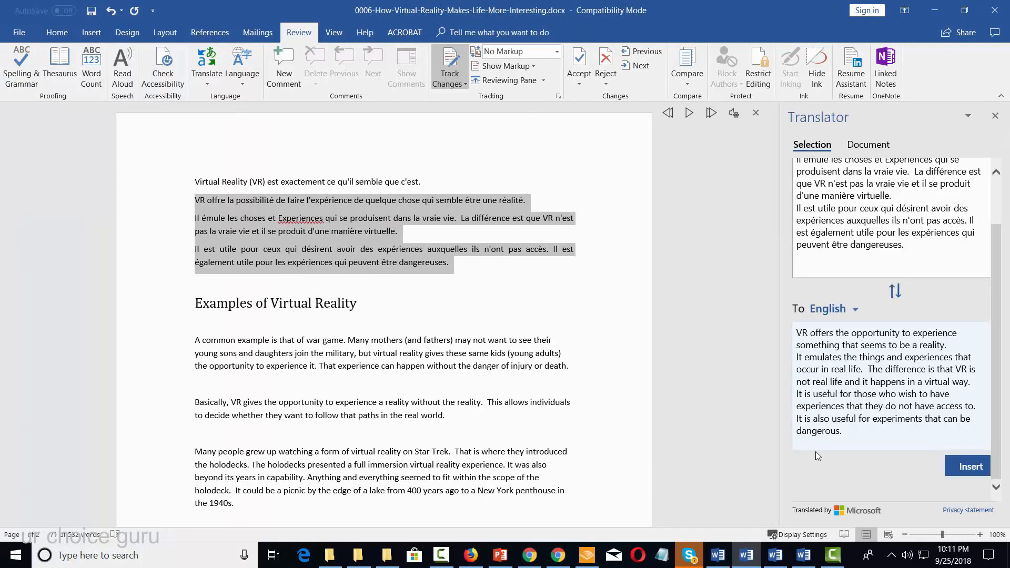
pyautogui.click(968, 466)
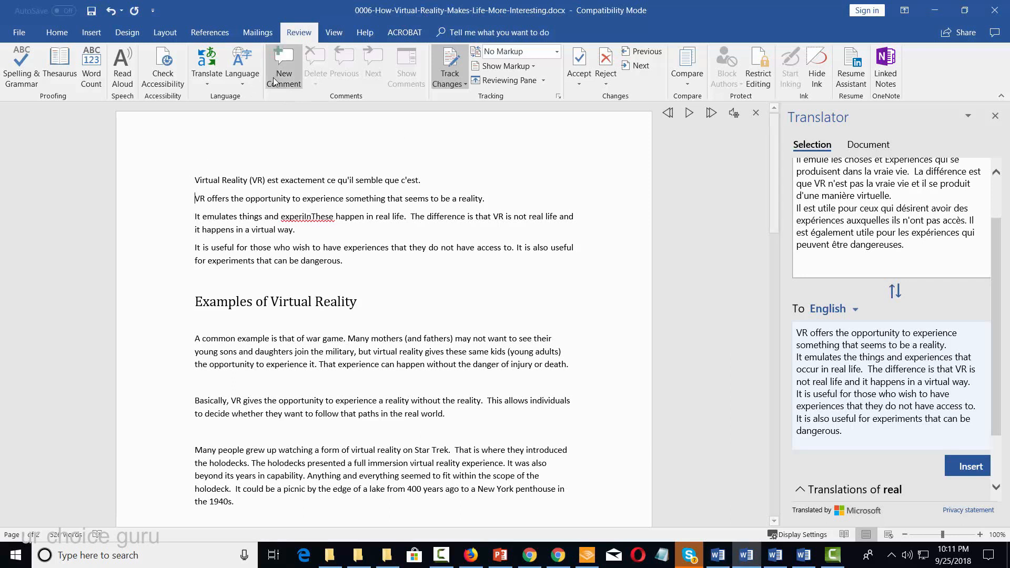
# Comment 'Needed to correct experiences due to translation' on 'dangerous' and close the Revisions pane
pyautogui.click(280, 58)
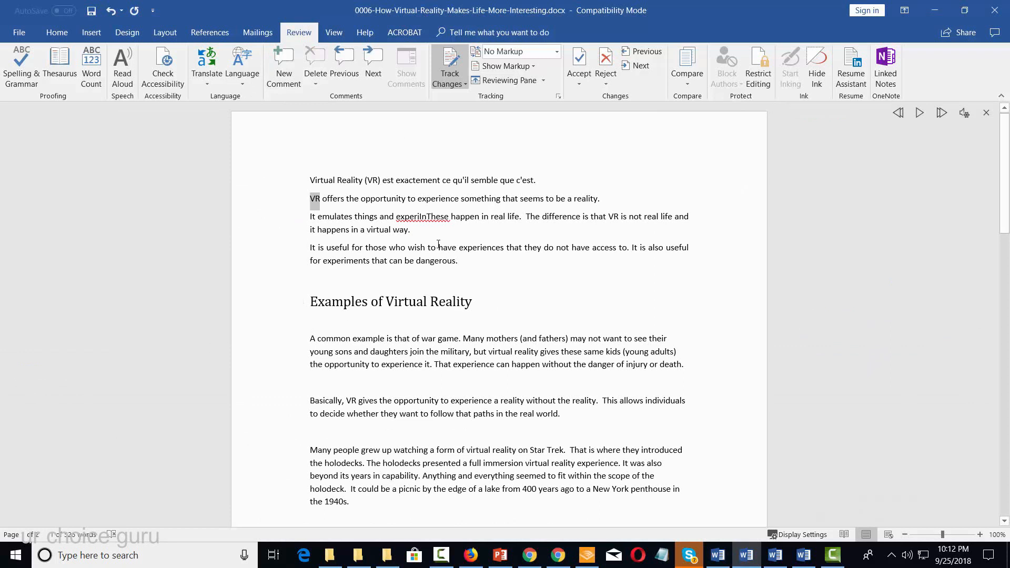
pyautogui.click(437, 215)
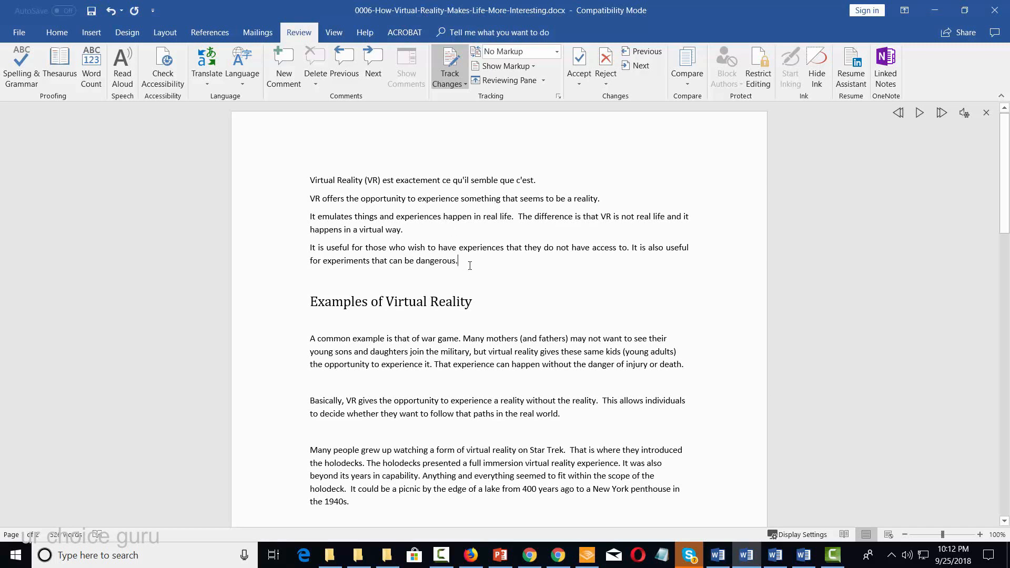
pyautogui.click(279, 58)
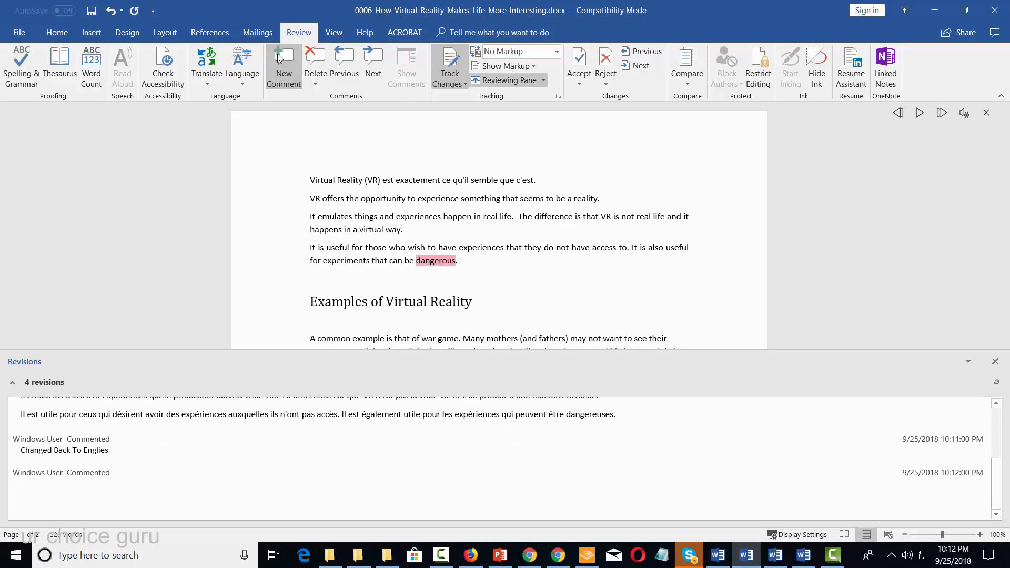
pyautogui.write('Needed to correct experiences due to translation')
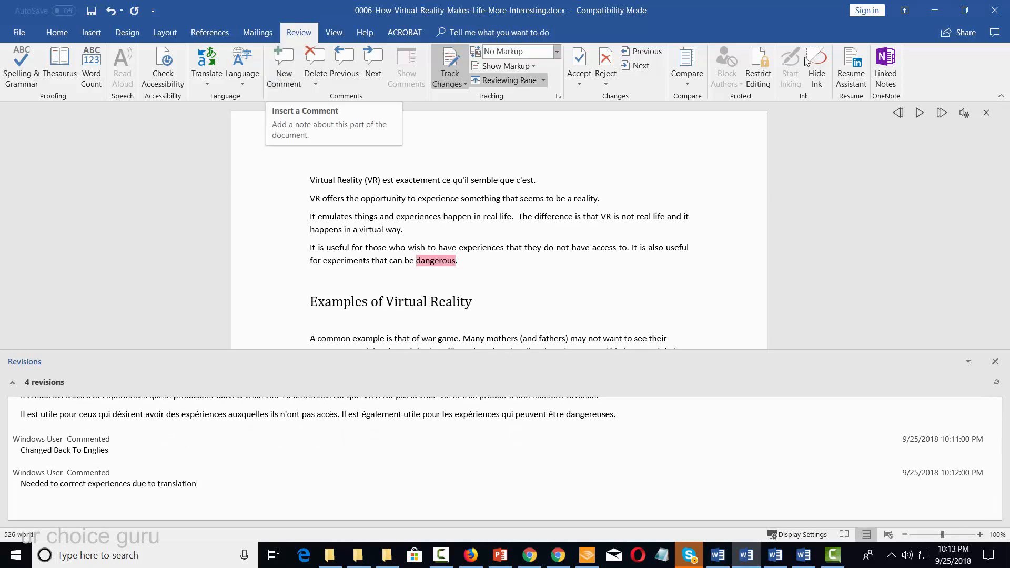
pyautogui.click(995, 362)
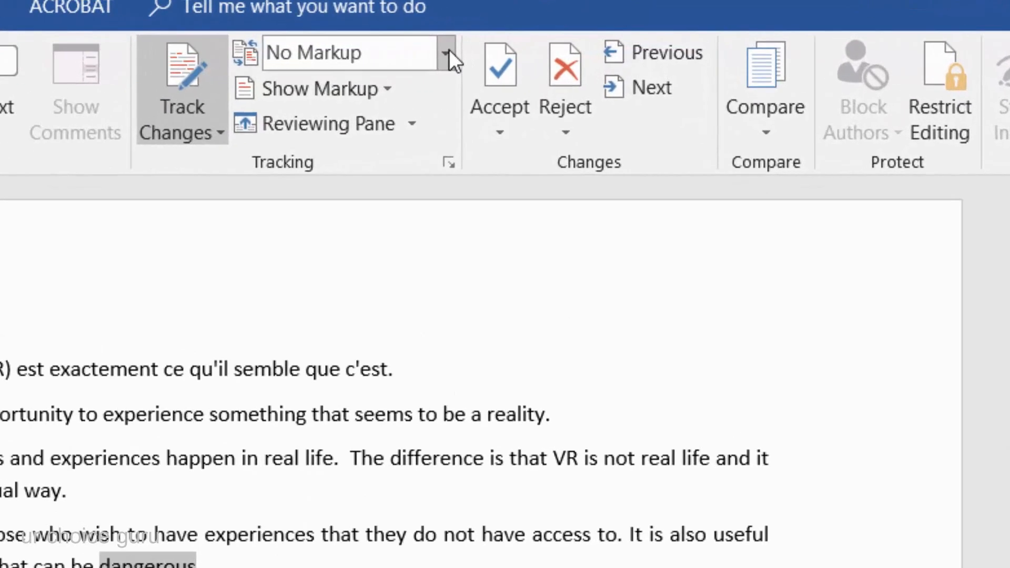
# Switch the markup view to Simple Markup, then All Markup, and dismiss the Accept options
pyautogui.click(557, 51)
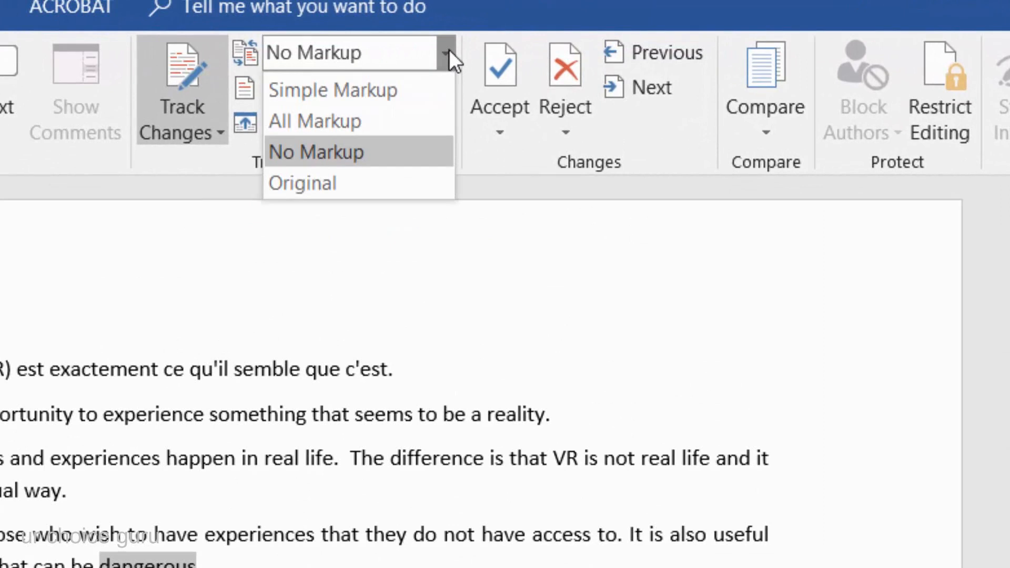
pyautogui.click(391, 100)
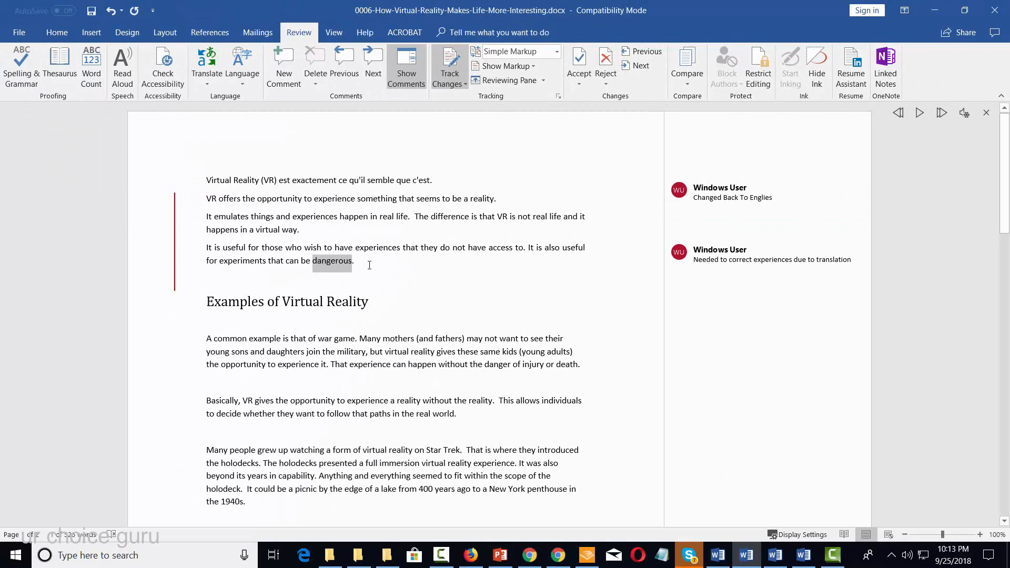
pyautogui.click(557, 51)
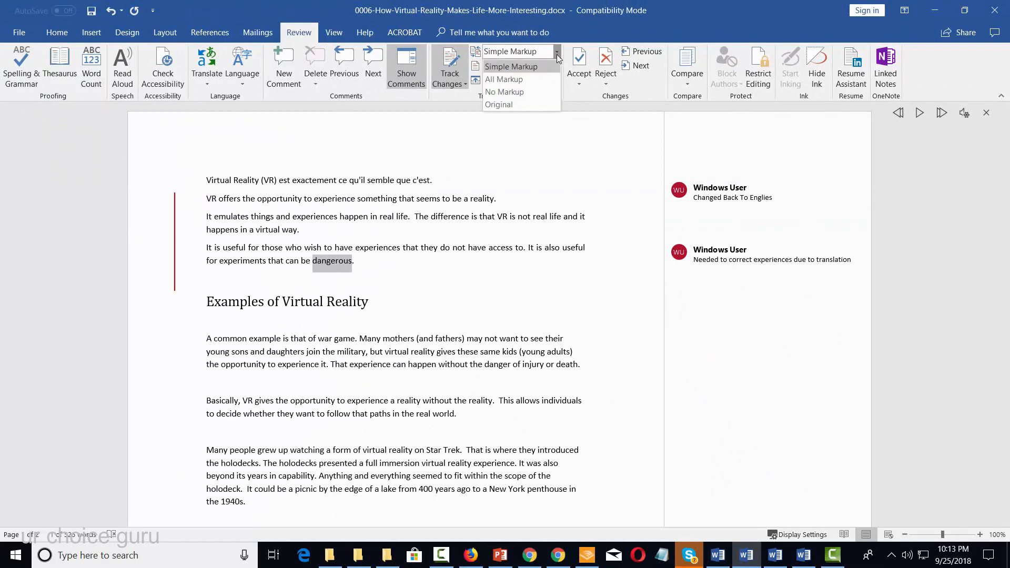
pyautogui.click(507, 63)
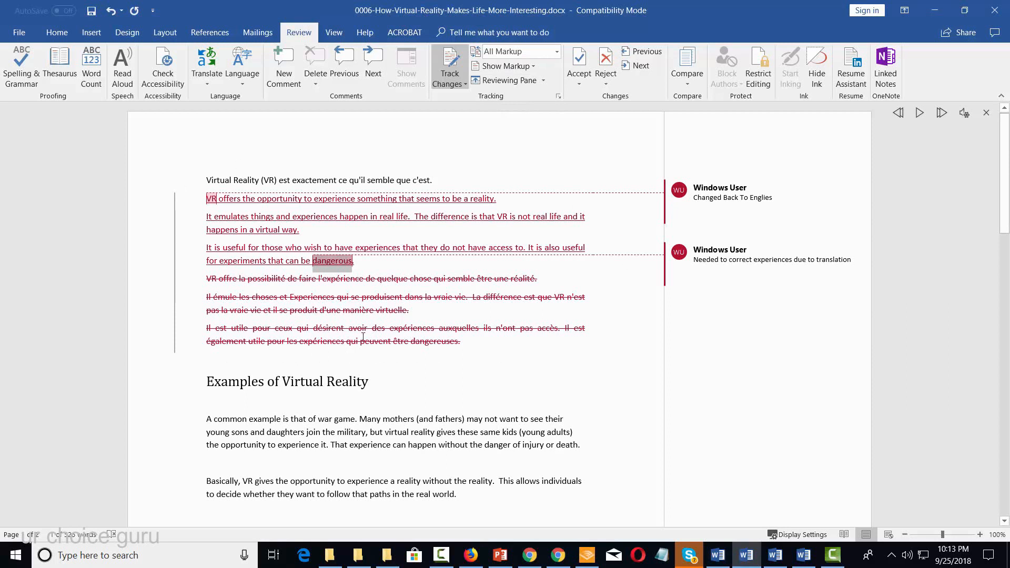
pyautogui.moveTo(369, 339)
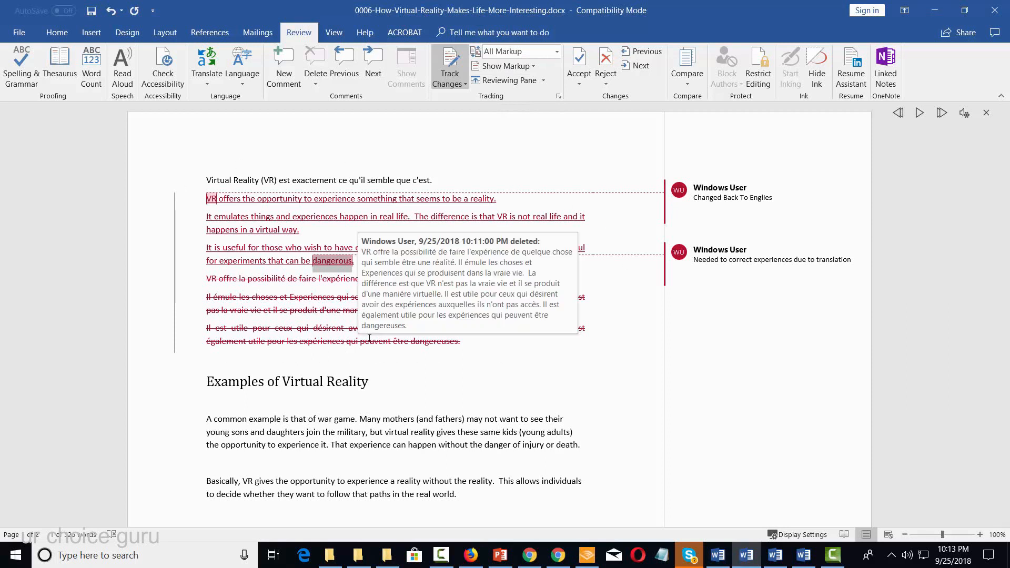
pyautogui.click(580, 84)
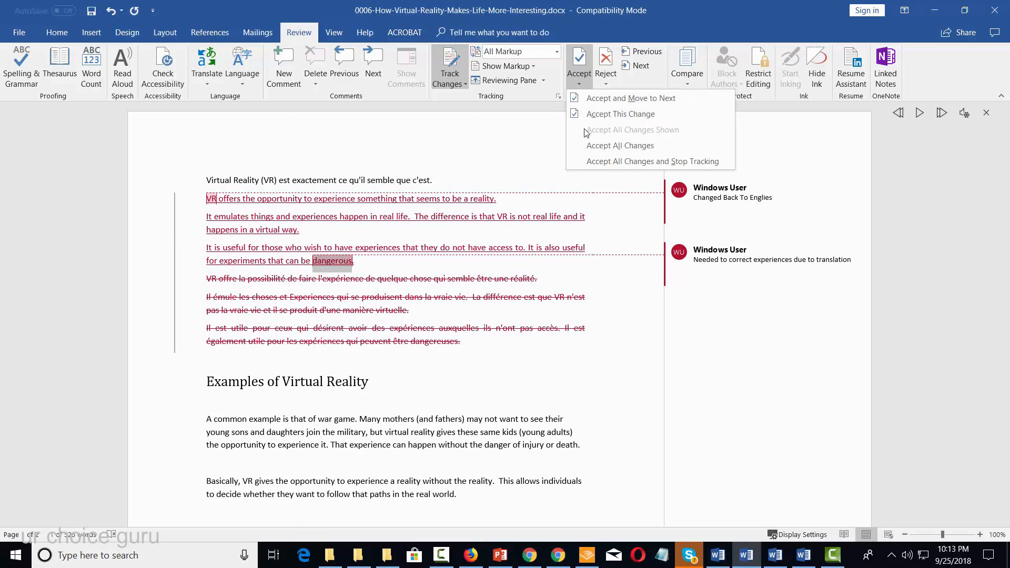
pyautogui.click(787, 324)
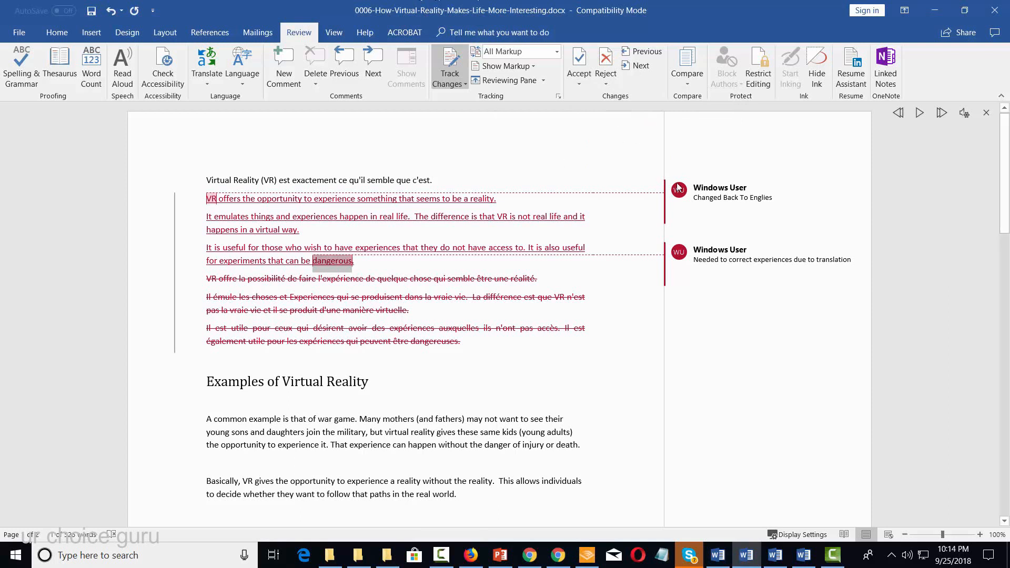
# Open the Restrict Editing pane to view protection options, then close it
pyautogui.click(759, 61)
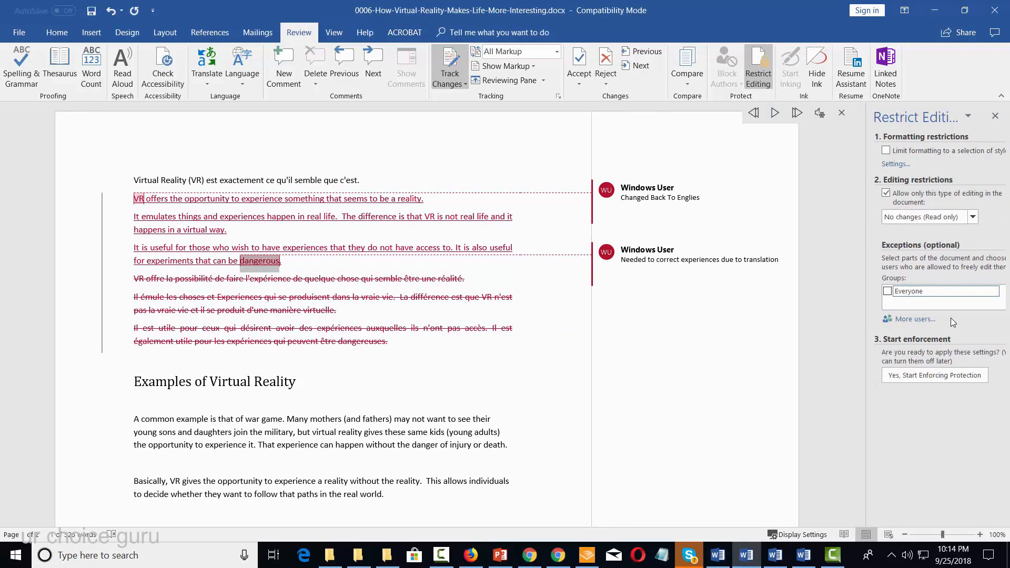
pyautogui.click(935, 375)
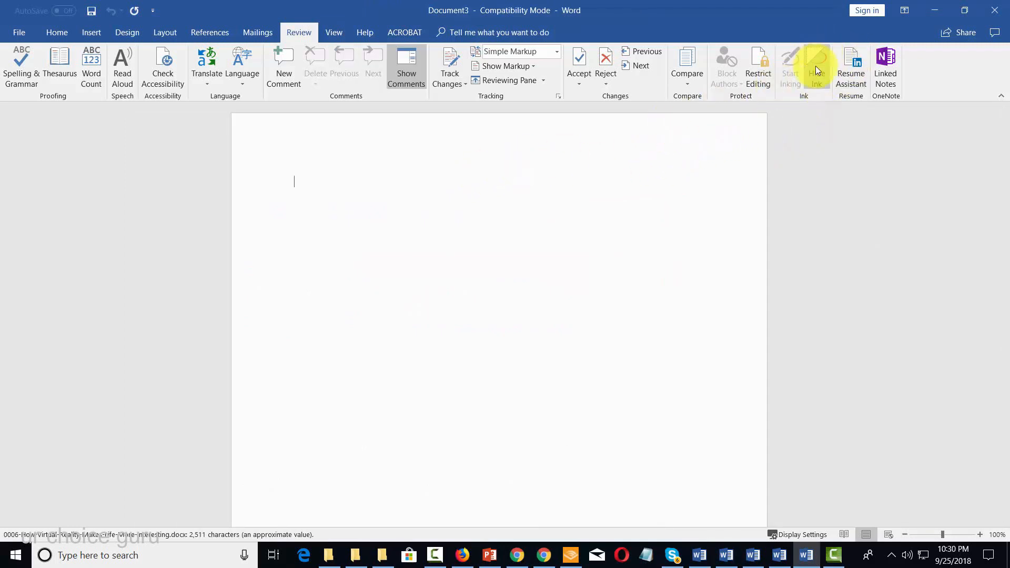
# Load Resume Assistant examples for Freelance Writer and rate the first example helpful
pyautogui.click(851, 78)
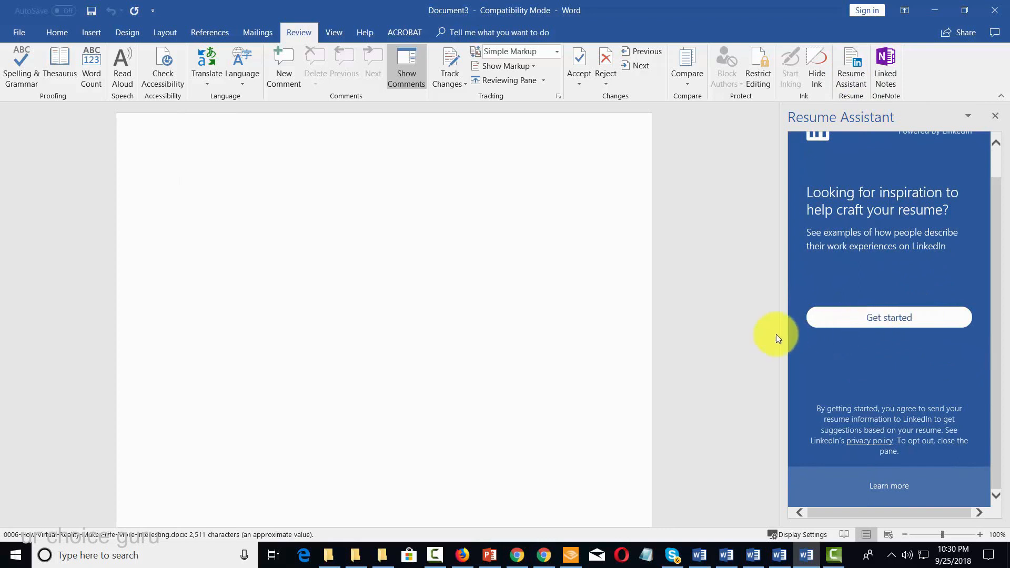
pyautogui.click(885, 319)
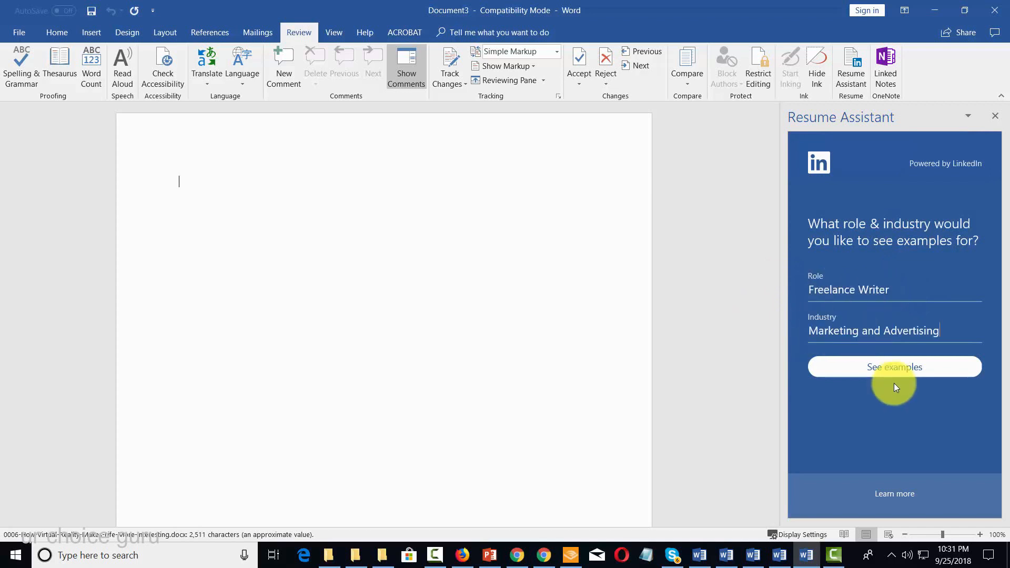
pyautogui.click(894, 371)
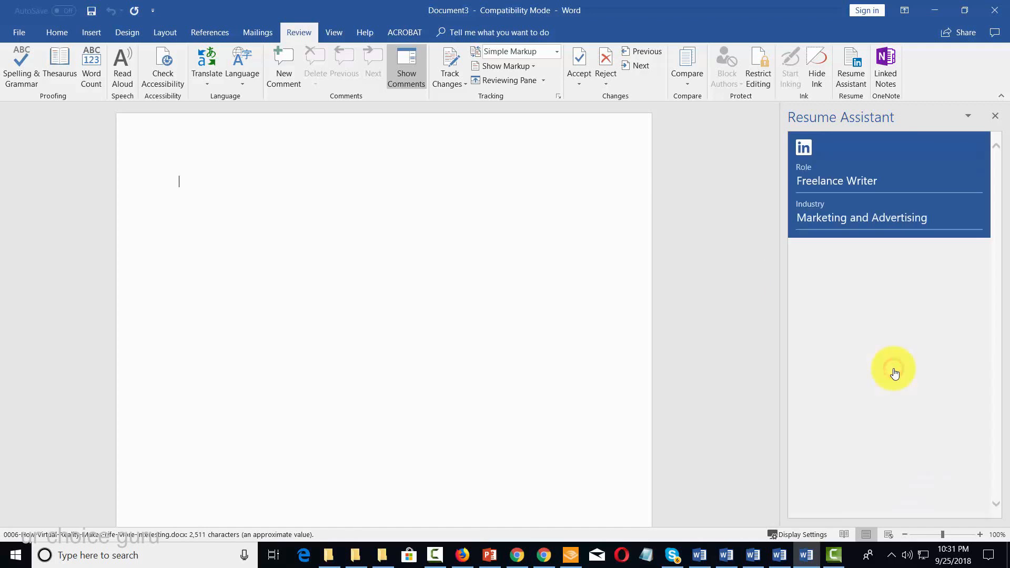
pyautogui.scroll(-1, 892, 368)
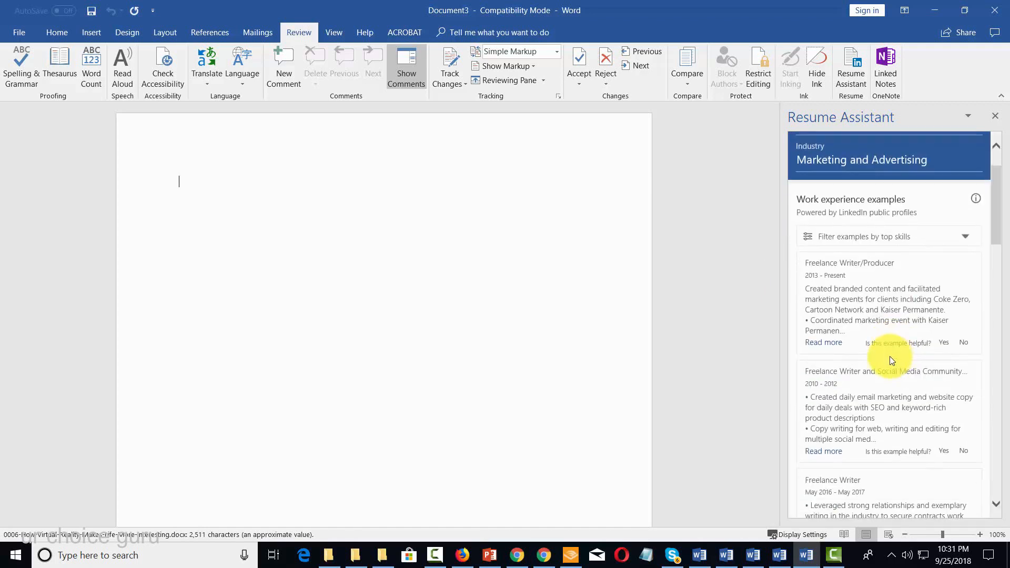
pyautogui.click(825, 345)
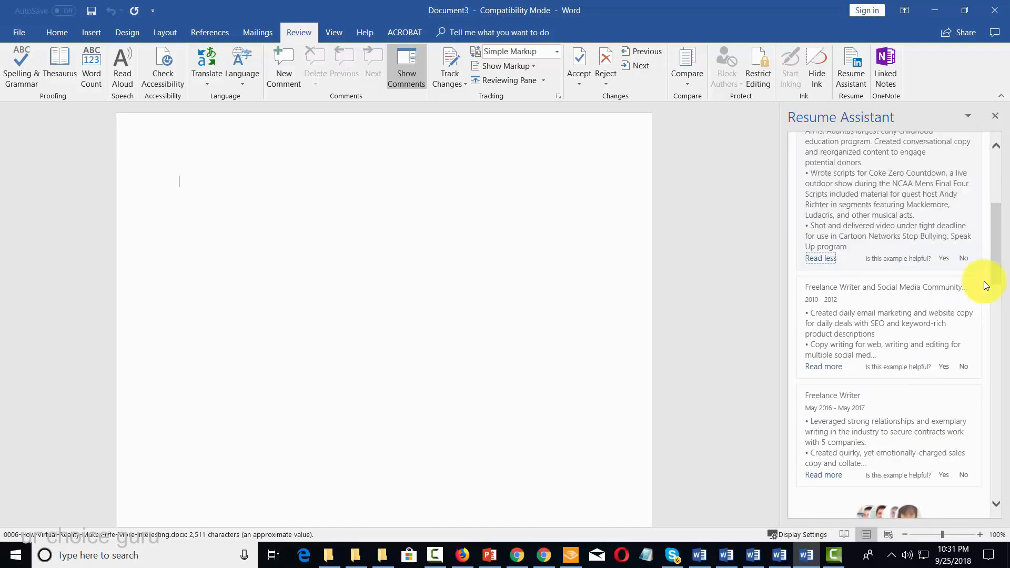
pyautogui.click(944, 258)
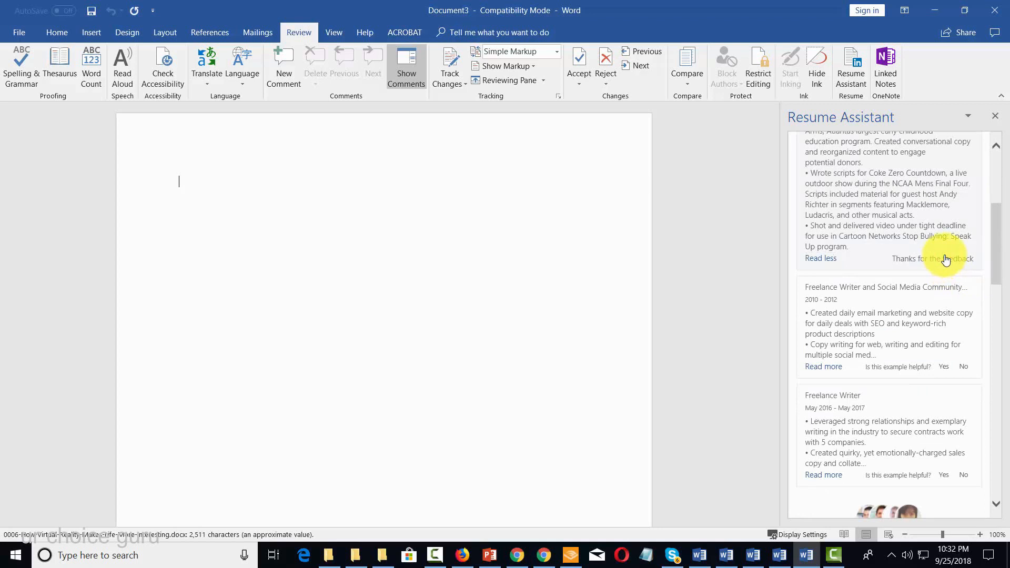
pyautogui.scroll(3, 885, 372)
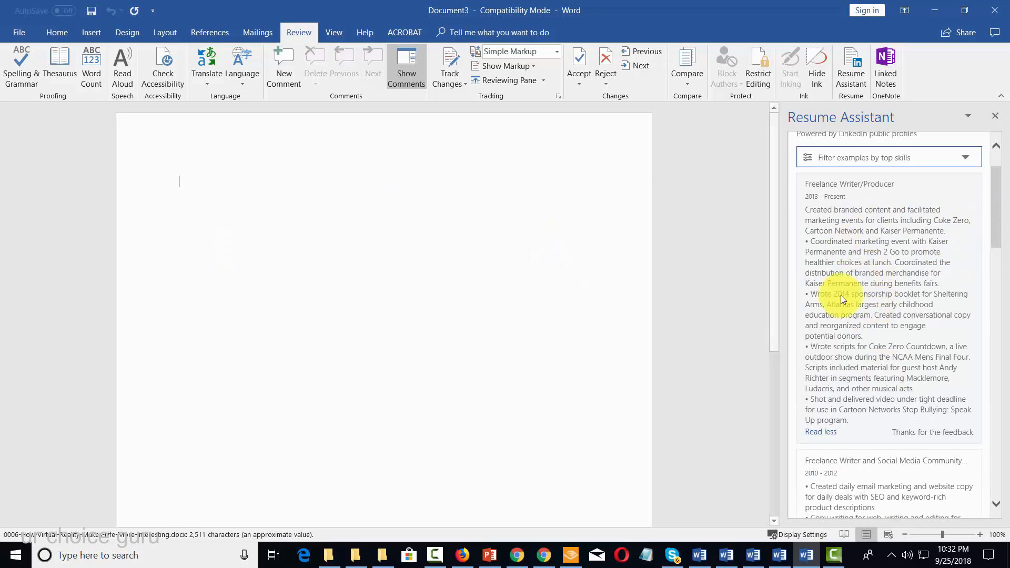
pyautogui.scroll(-2, 852, 308)
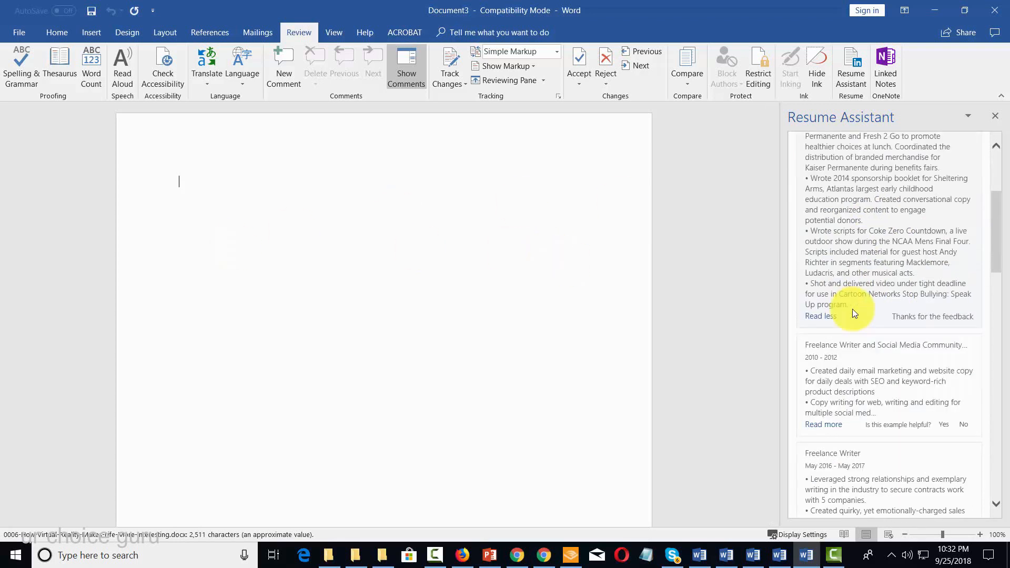
pyautogui.scroll(-5, 840, 296)
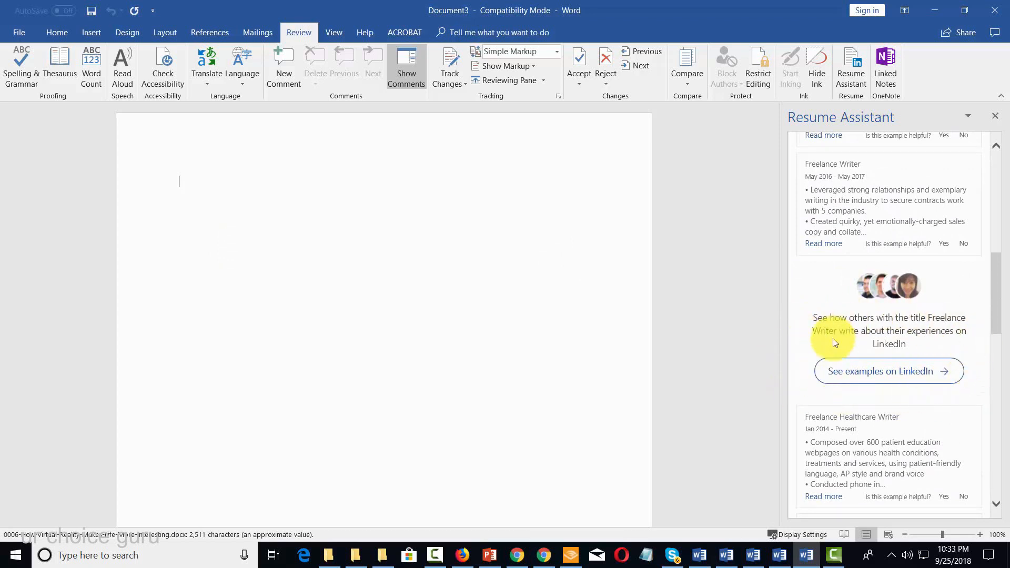
pyautogui.click(883, 374)
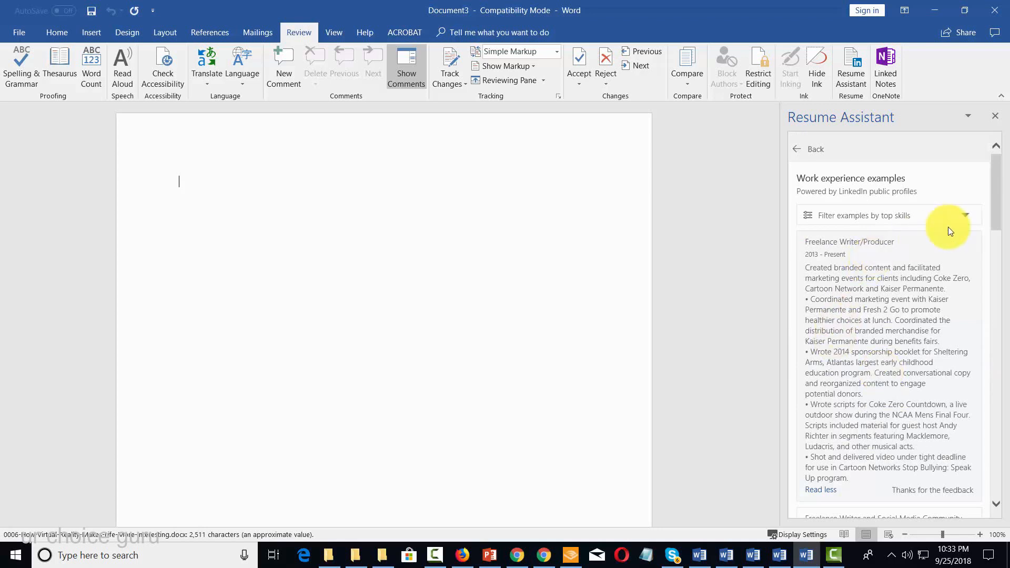
# Filter the resume examples by the Editing skill, then by Social Media
pyautogui.click(957, 216)
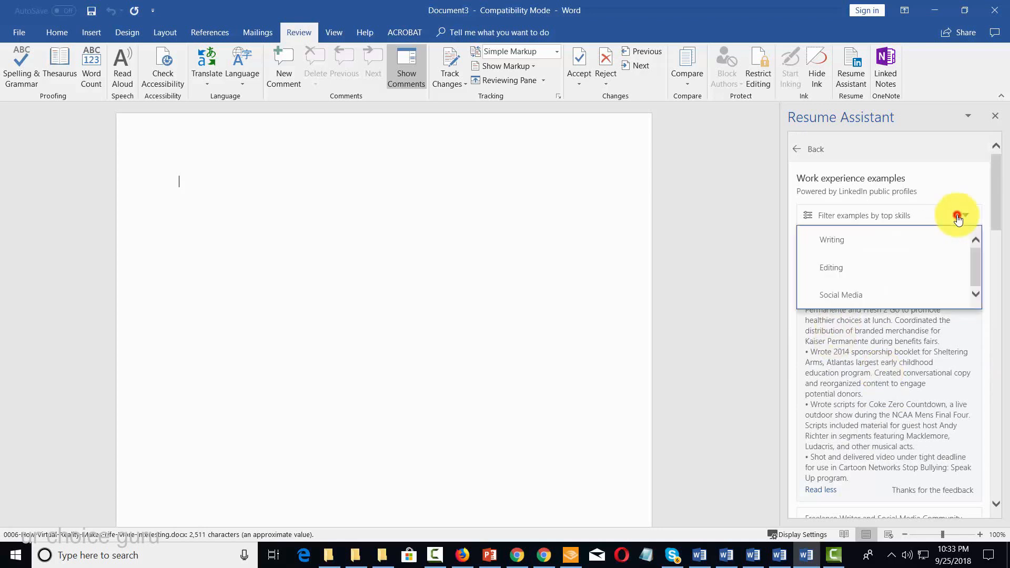
pyautogui.click(828, 272)
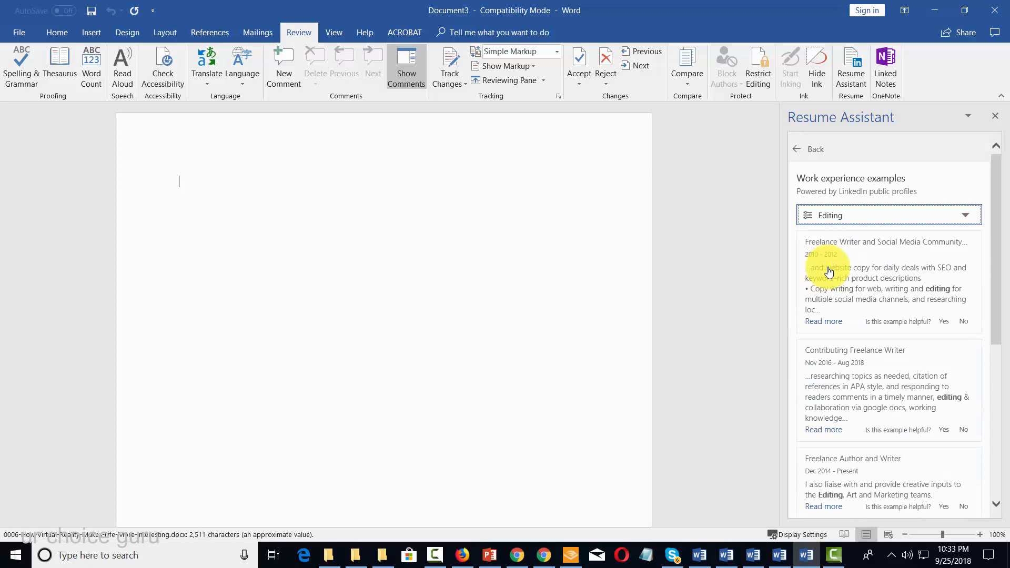
pyautogui.click(942, 216)
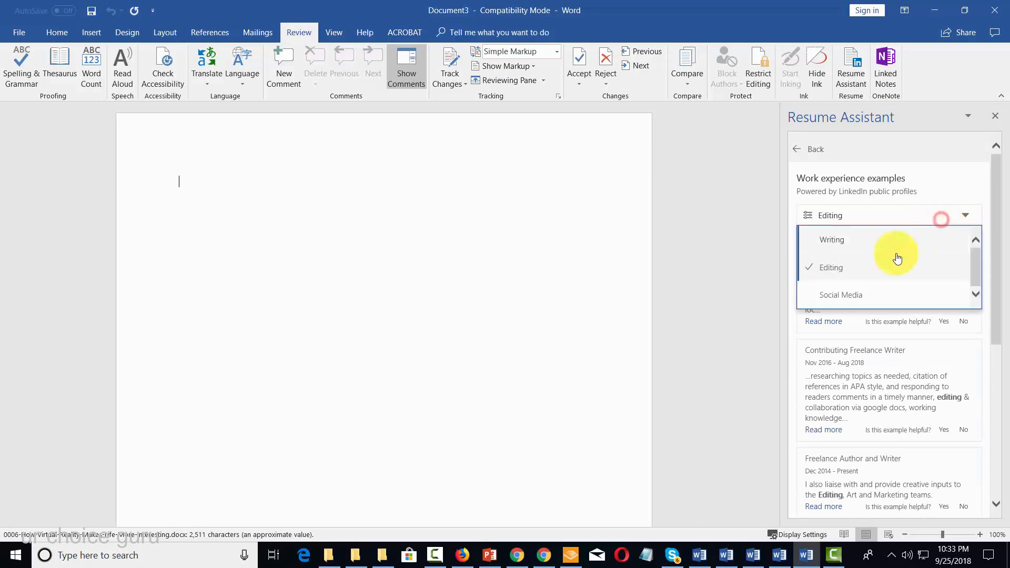
pyautogui.click(860, 295)
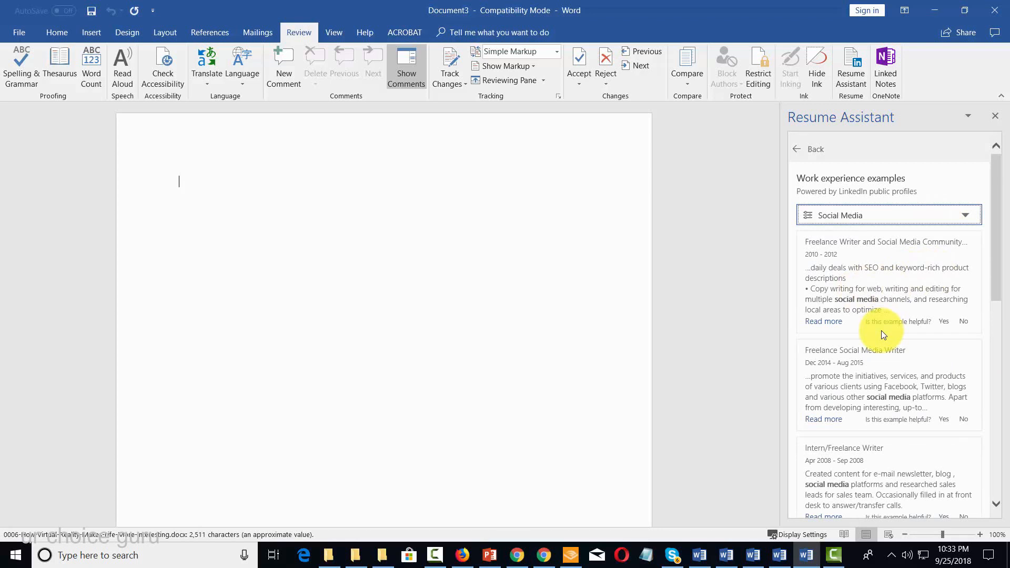
pyautogui.scroll(-5, 882, 333)
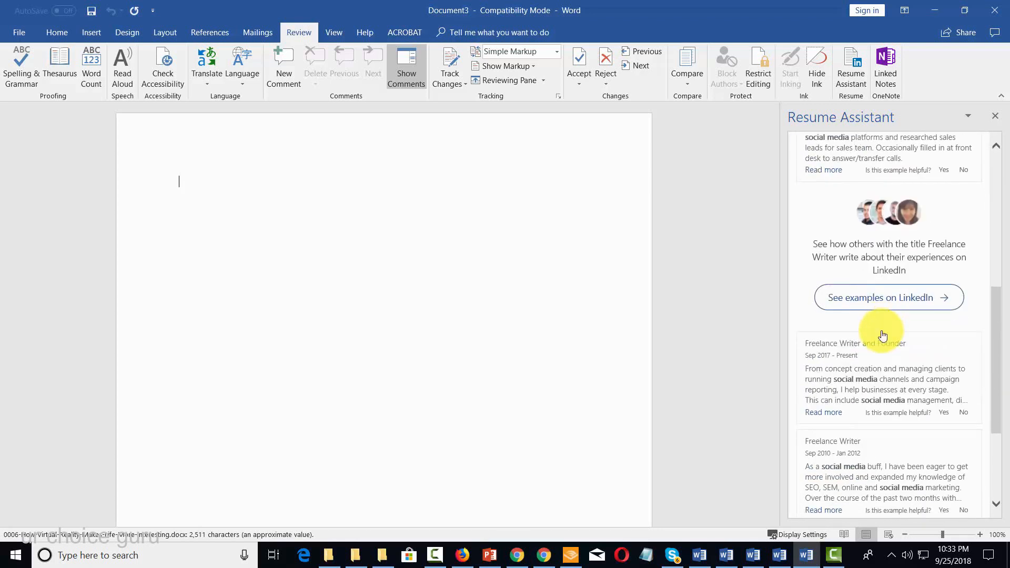
pyautogui.scroll(-2, 883, 335)
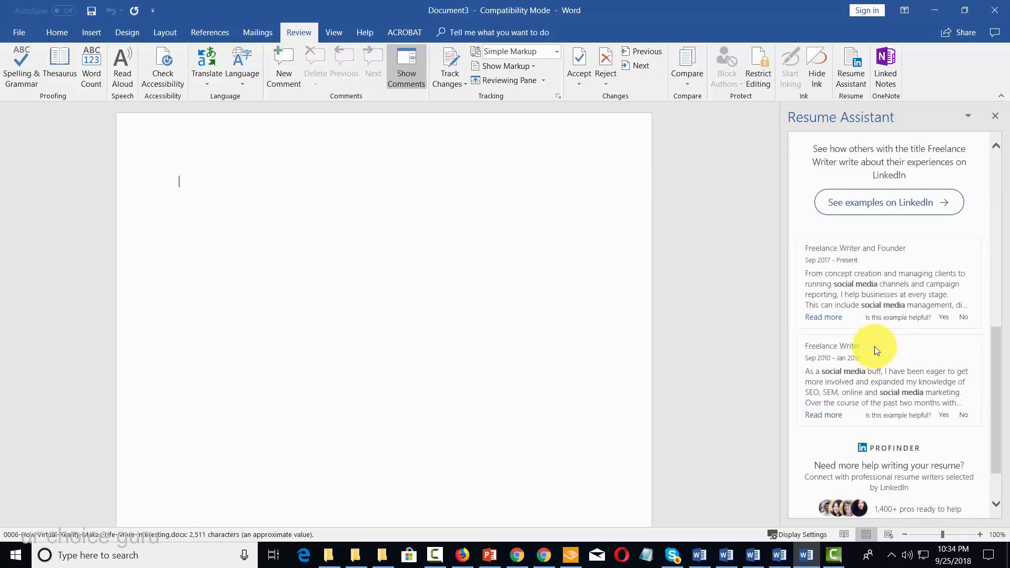
pyautogui.scroll(2, 922, 293)
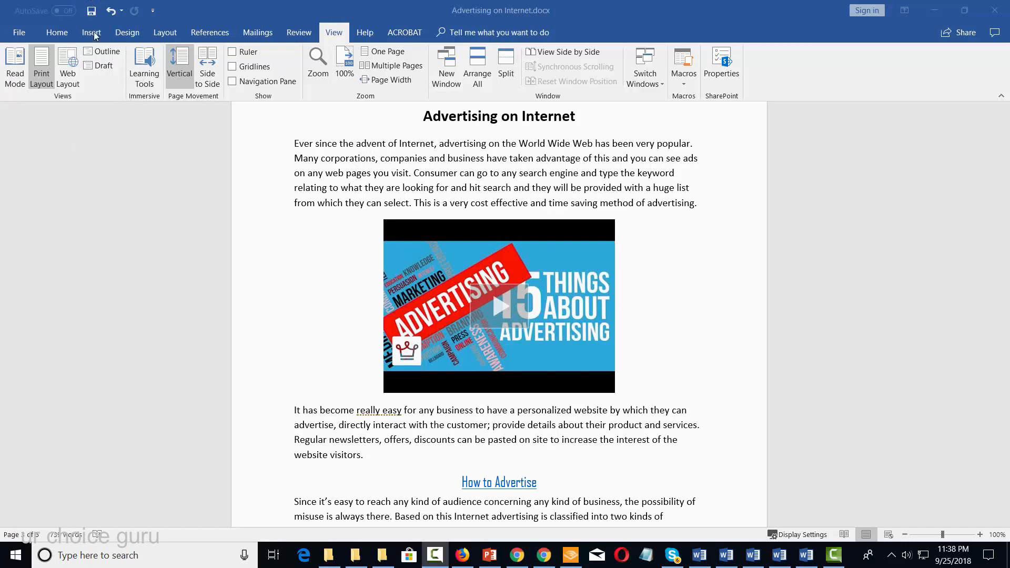
# Try Read Mode and Web Layout, then return to Print Layout at the cover page
pyautogui.click(13, 64)
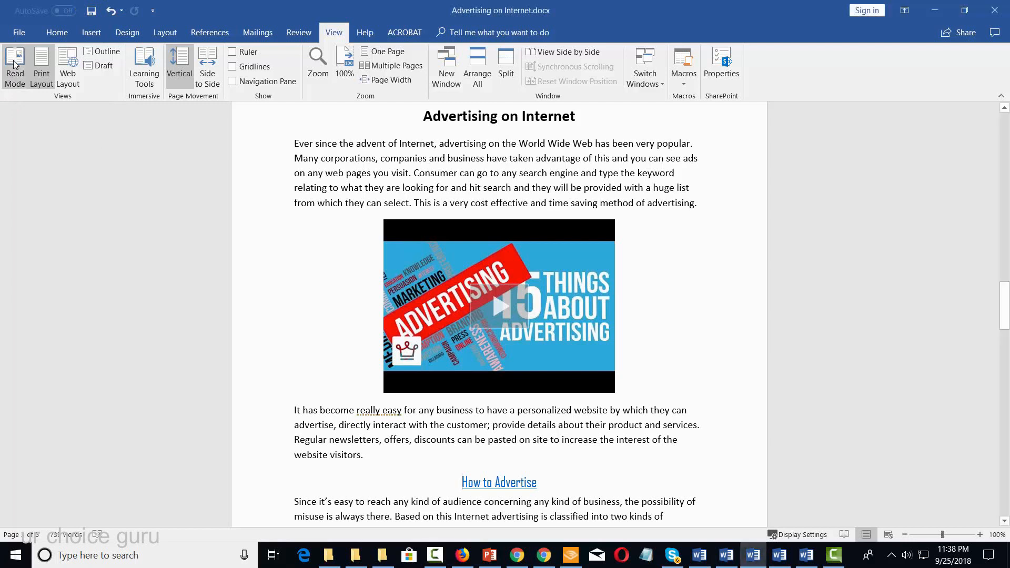
pyautogui.click(15, 64)
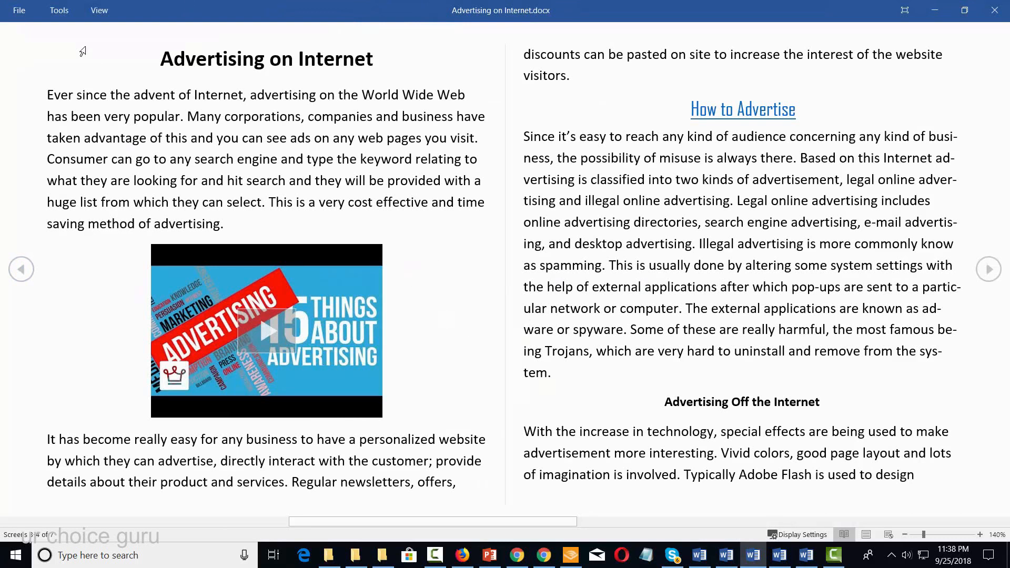
pyautogui.click(99, 10)
pyautogui.click(127, 37)
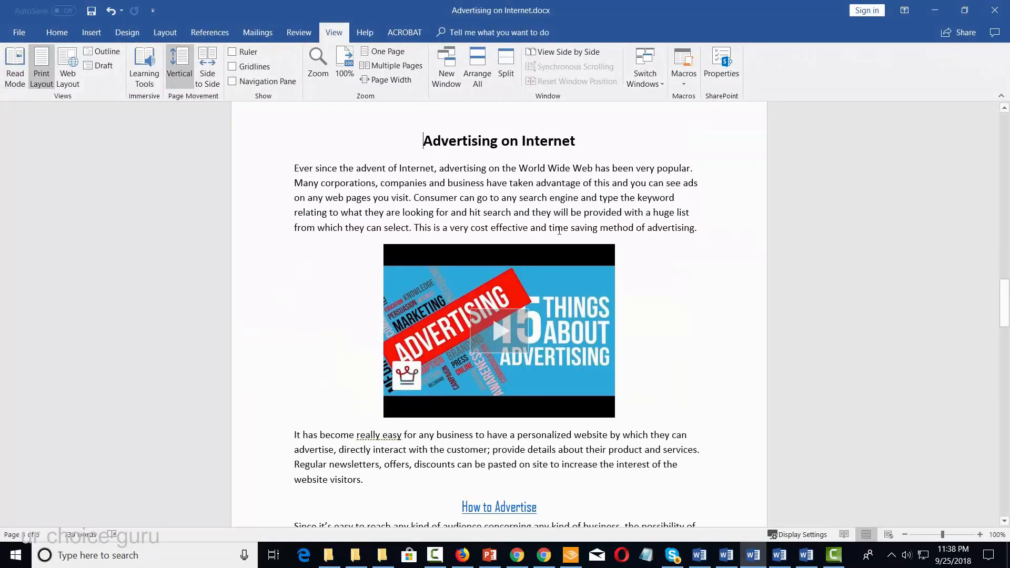
pyautogui.click(72, 54)
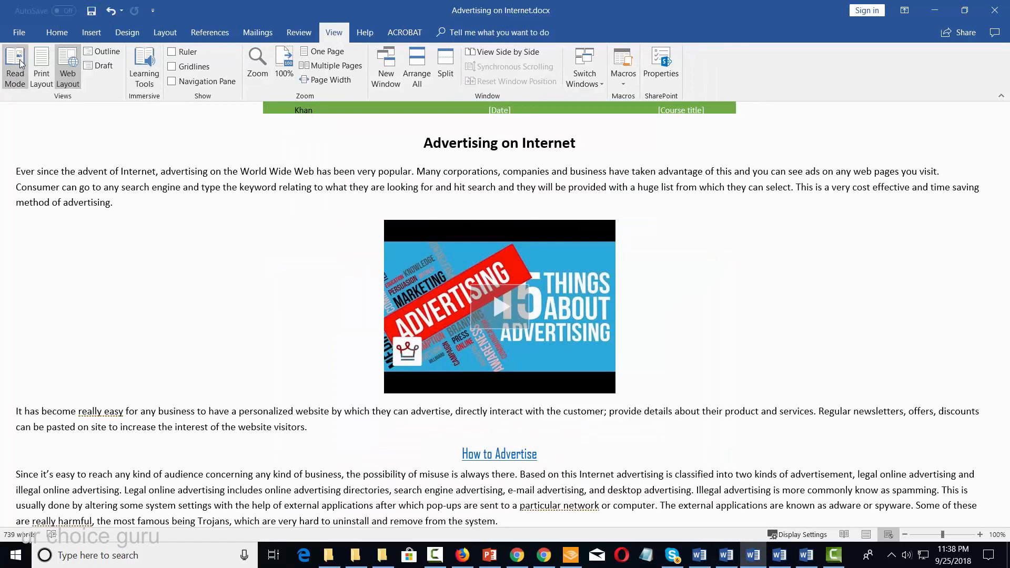
pyautogui.click(40, 69)
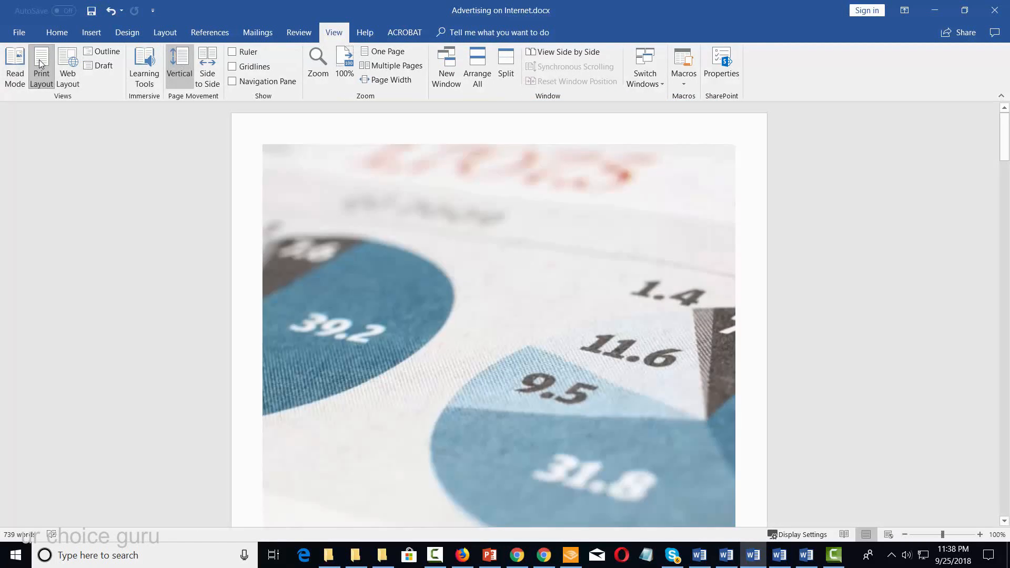
pyautogui.scroll(-3, 194, 223)
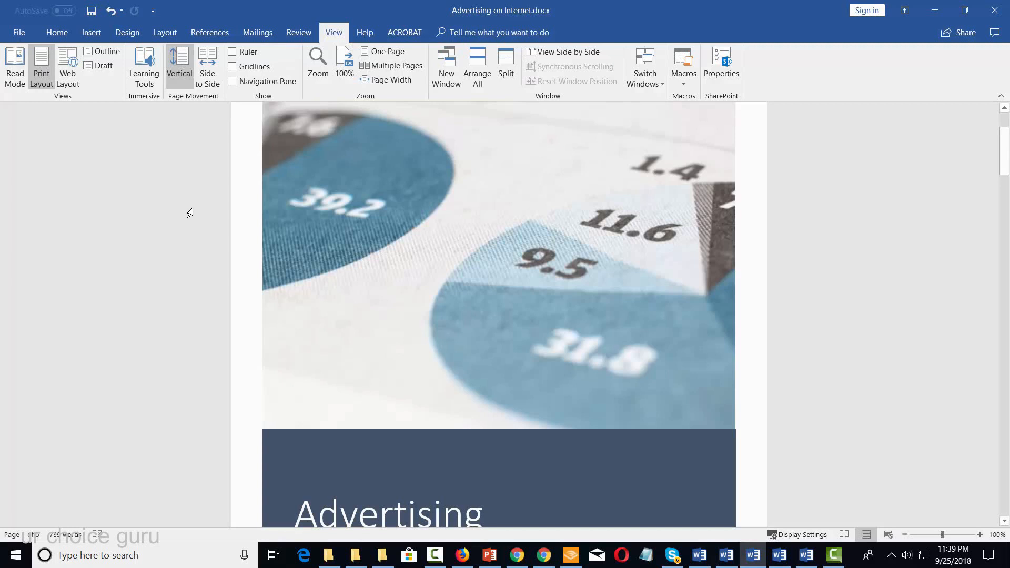
pyautogui.click(232, 51)
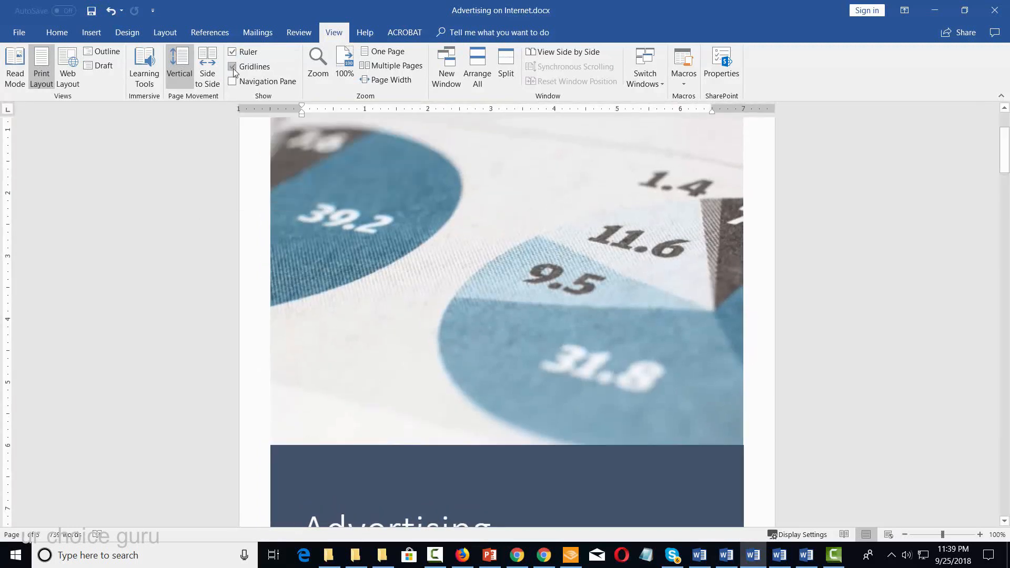
pyautogui.scroll(-15, 283, 227)
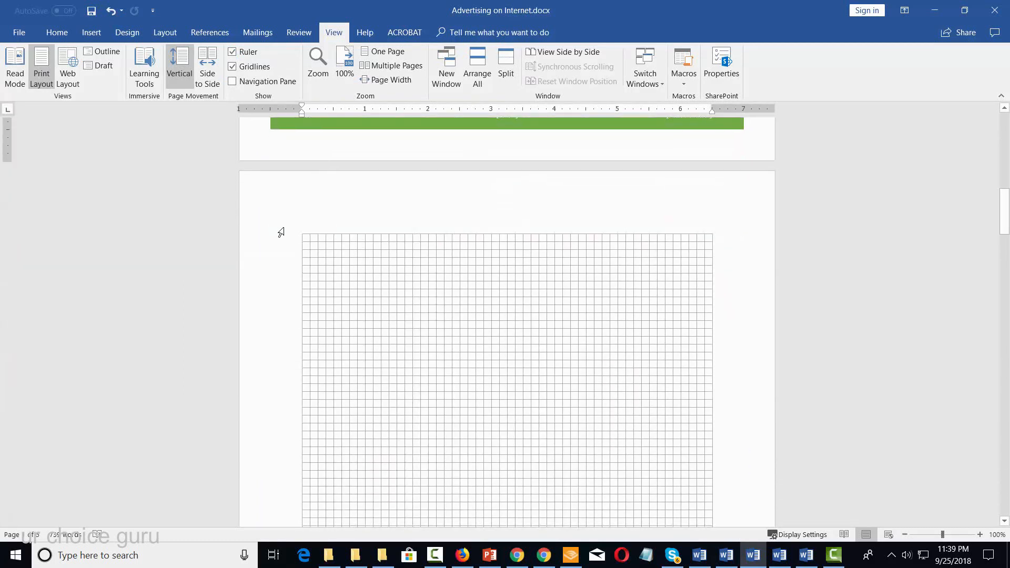
pyautogui.scroll(-6, 281, 232)
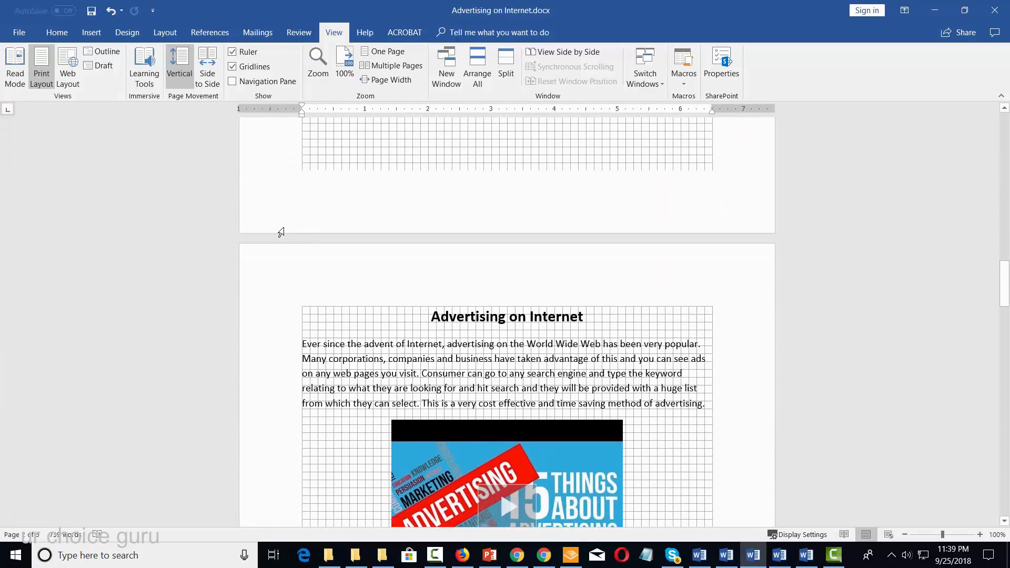
pyautogui.click(232, 81)
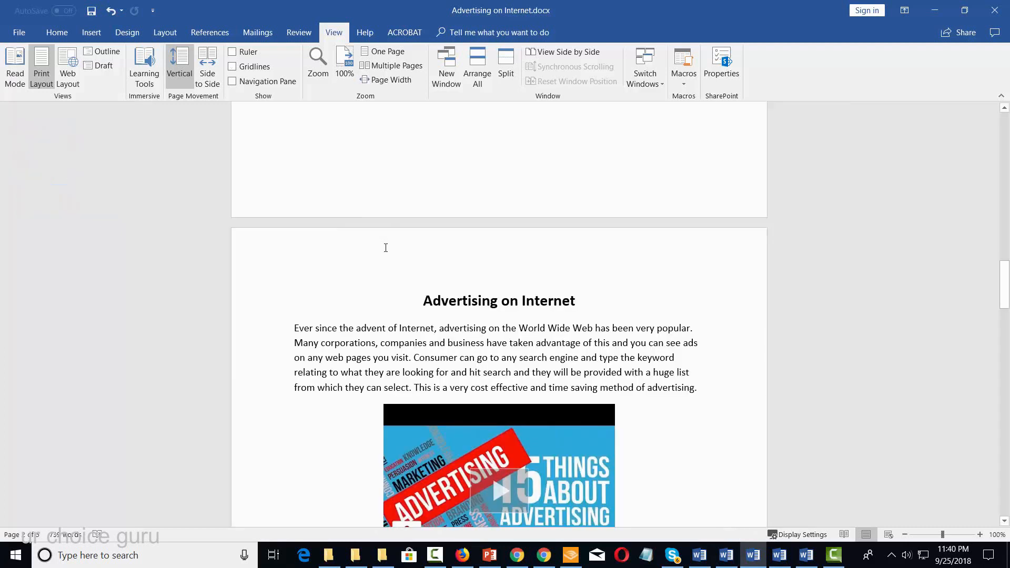
pyautogui.click(318, 57)
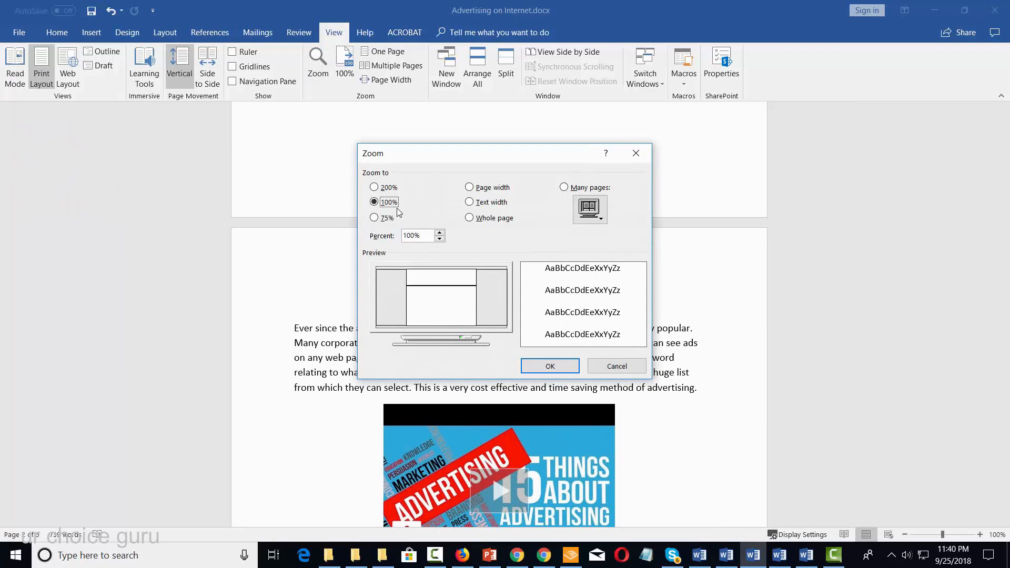
pyautogui.click(374, 188)
pyautogui.click(542, 365)
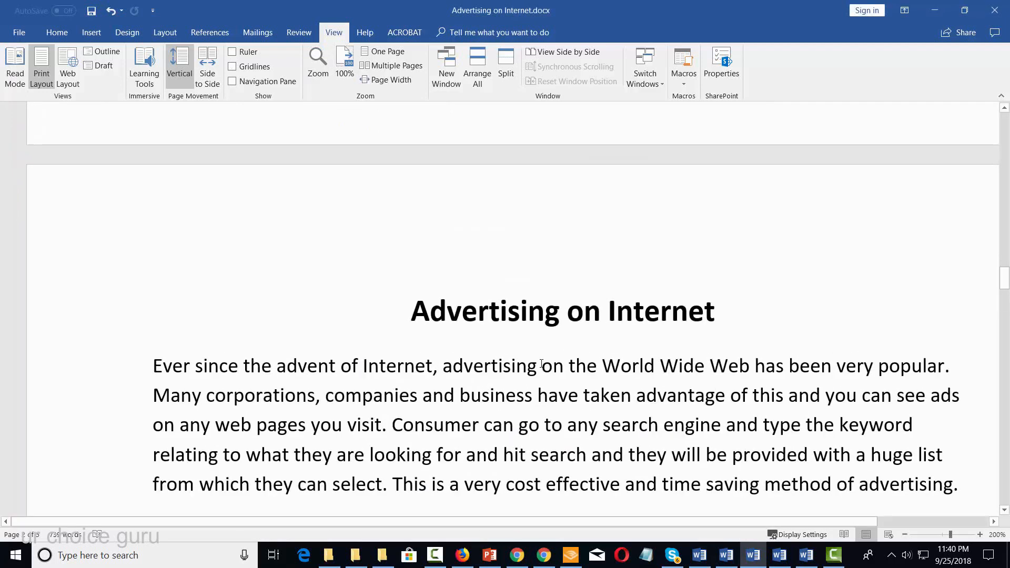
pyautogui.click(343, 64)
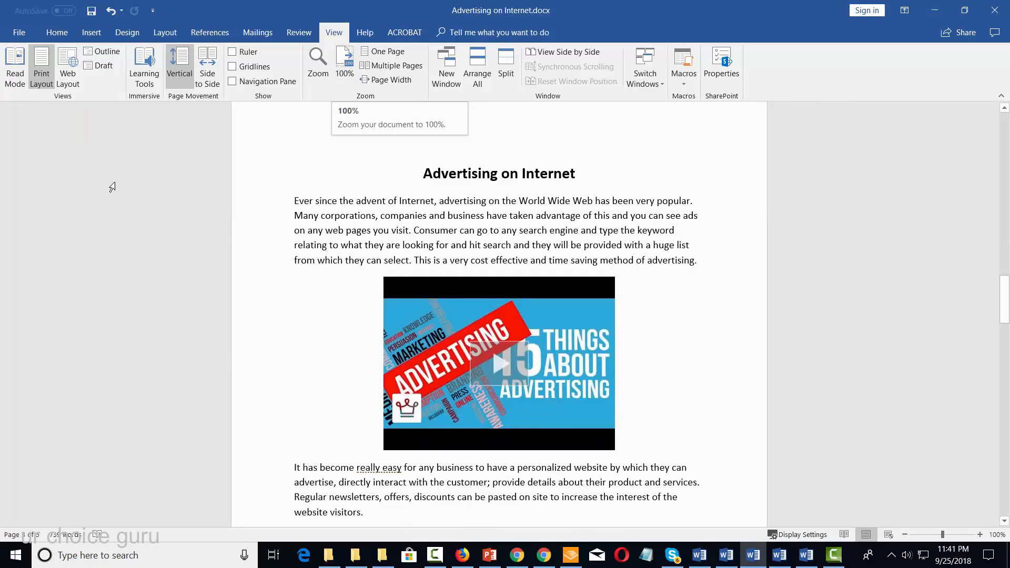
# Lay the pages out Side to Side and scroll through them horizontally
pyautogui.click(210, 61)
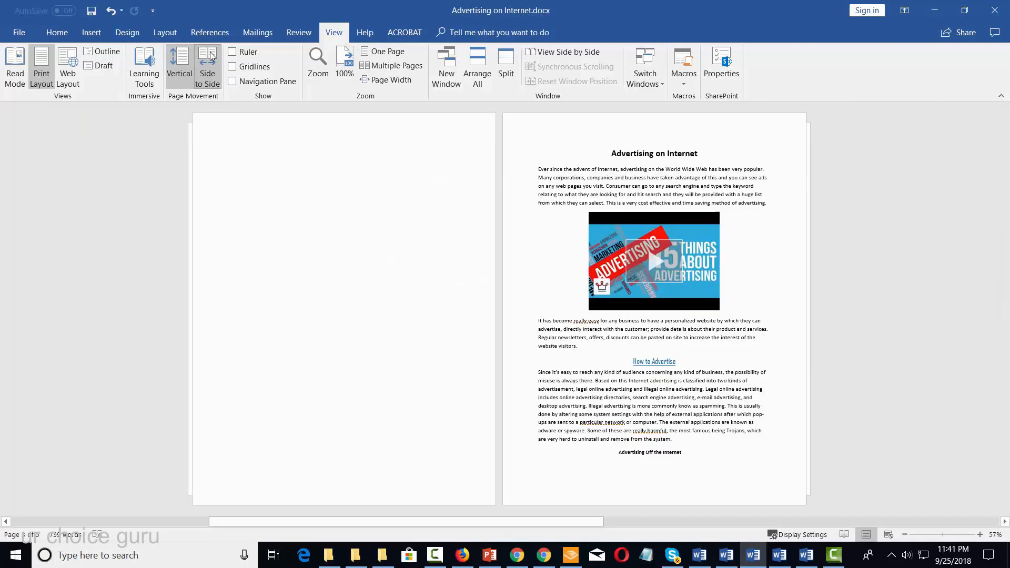
pyautogui.scroll(-3, 592, 257)
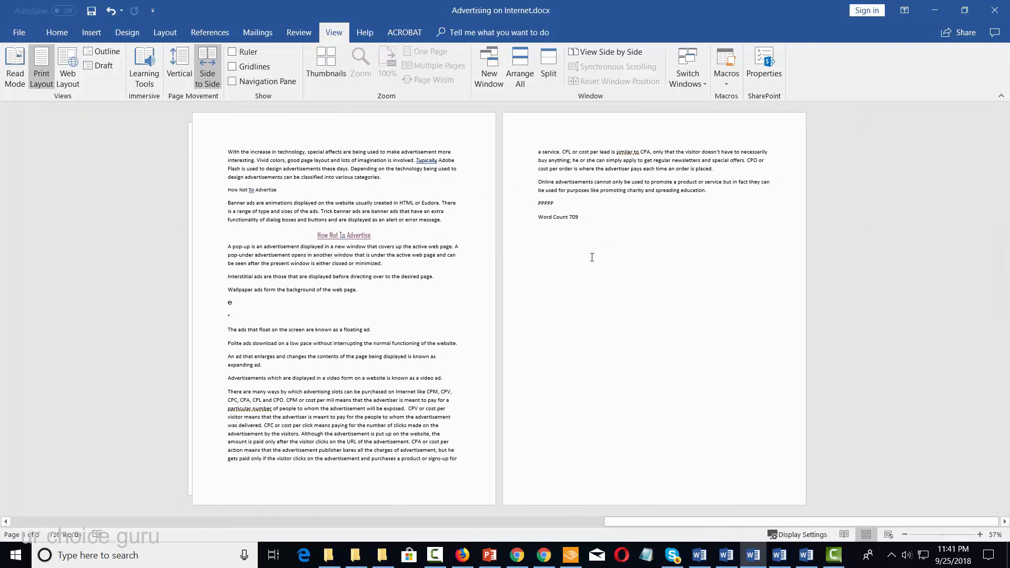
pyautogui.scroll(4, 592, 257)
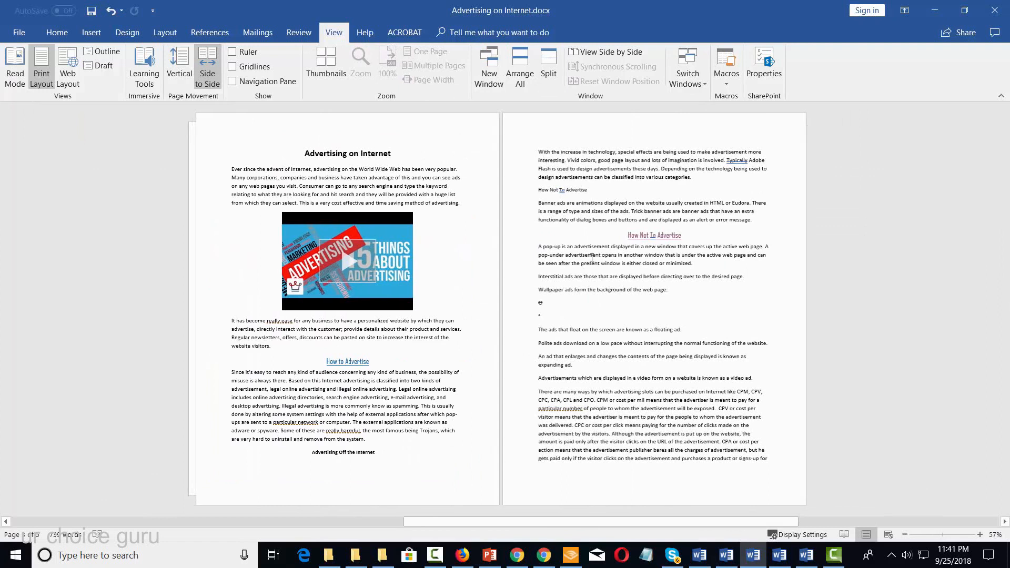
pyautogui.scroll(-2, 591, 257)
pyautogui.scroll(2, 592, 257)
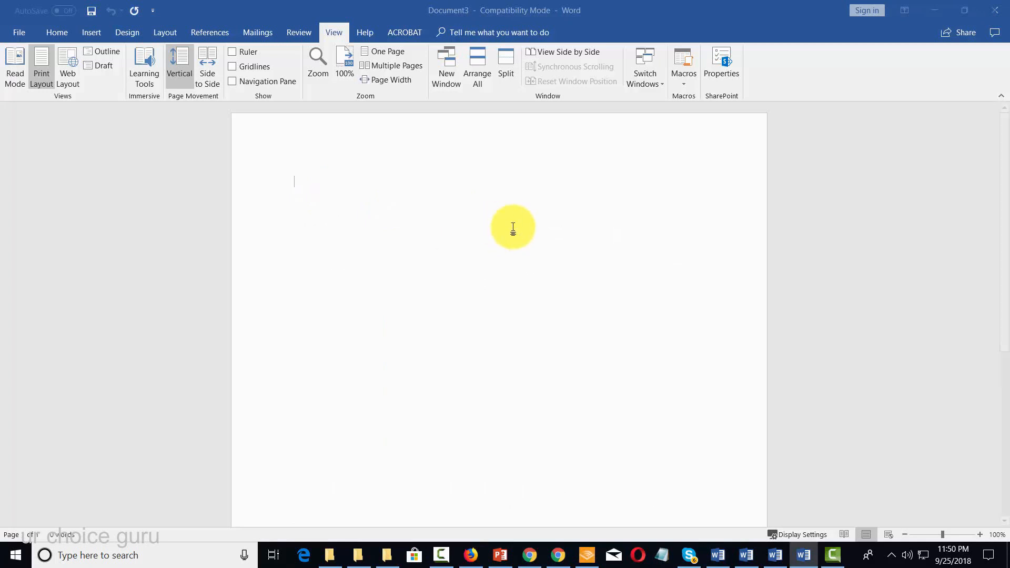
# Show the Navigation Pane beside the Advertising-Self Promotion.doc text
pyautogui.click(58, 33)
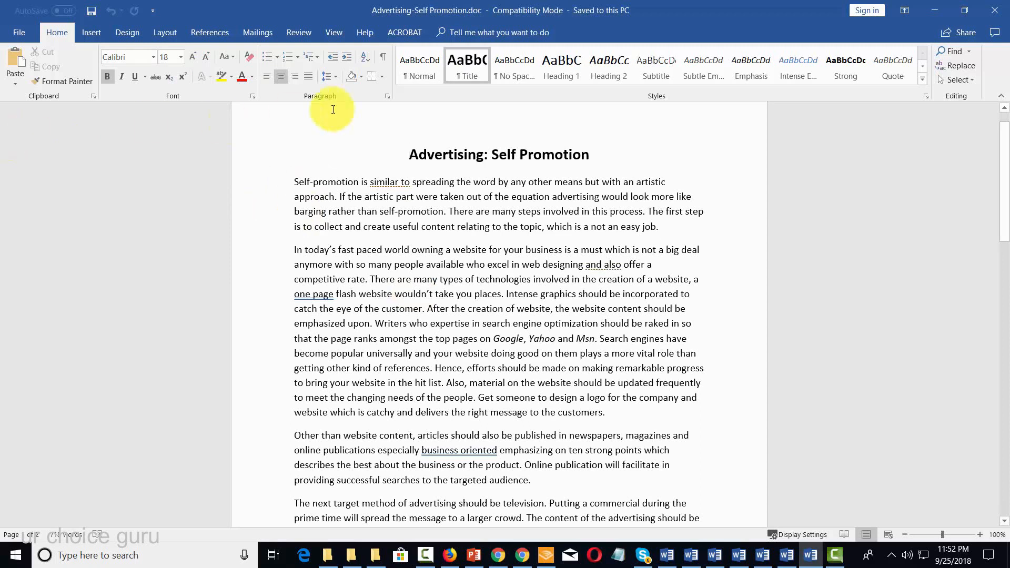
pyautogui.click(330, 31)
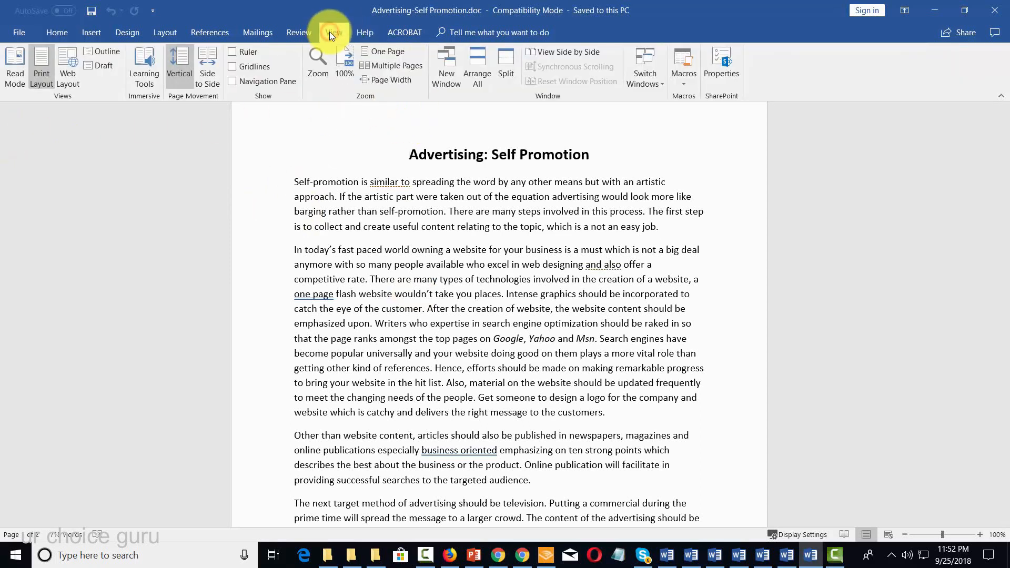
pyautogui.click(233, 81)
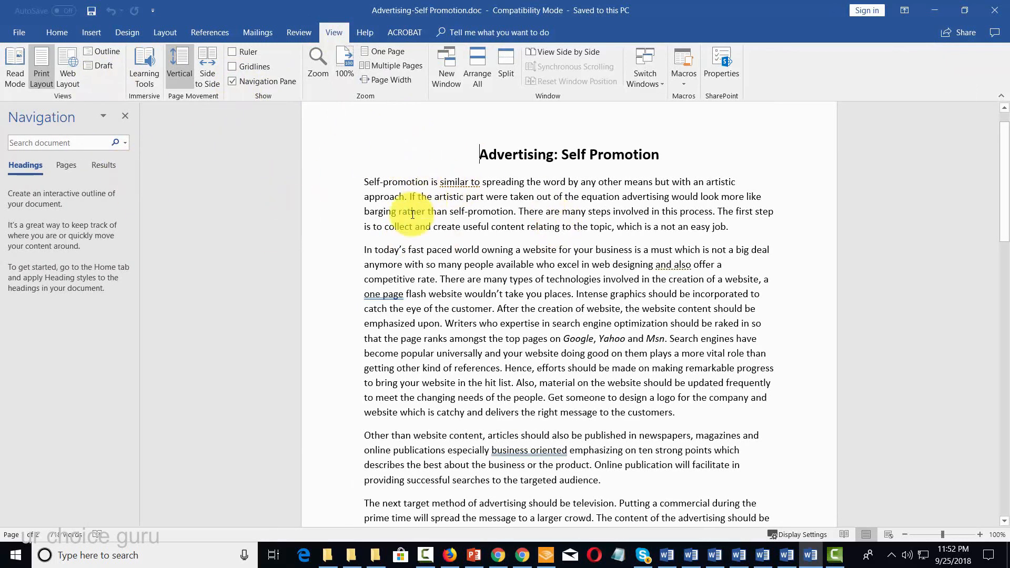
# Apply Heading 1 to Introduction, Today's Fast Paced World and After the Website
pyautogui.click(54, 33)
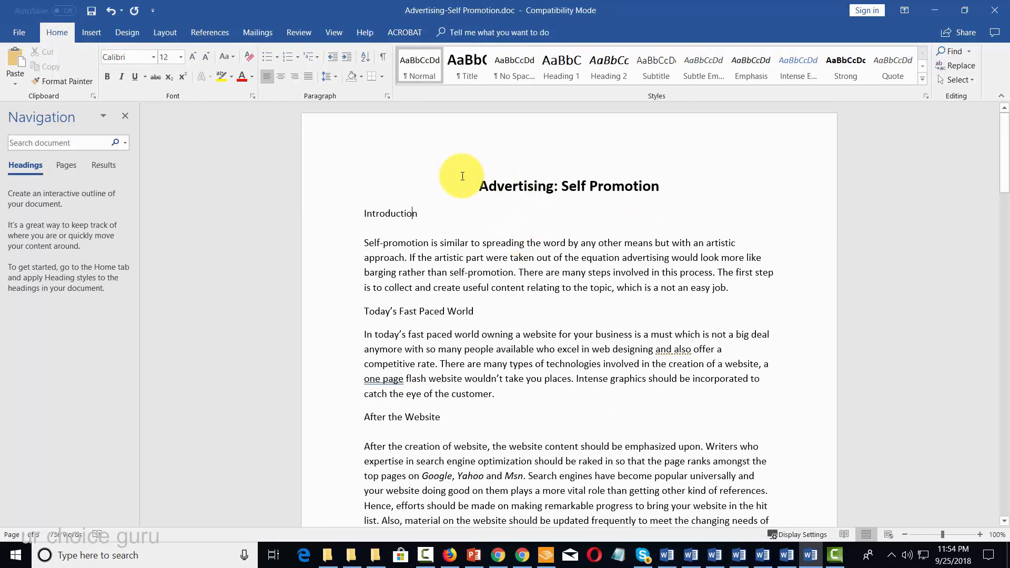
pyautogui.moveTo(475, 185); pyautogui.dragTo(649, 188)
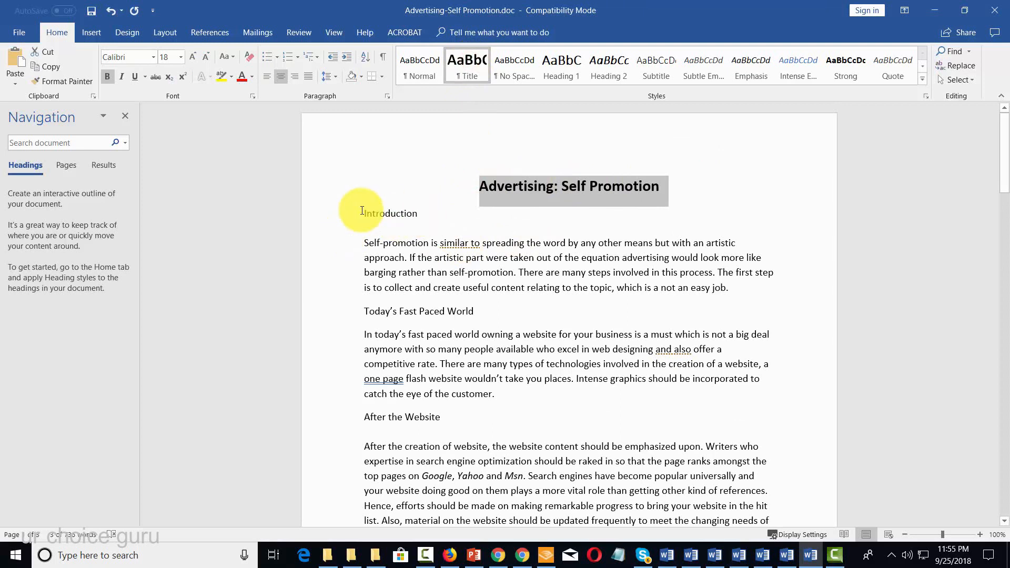
pyautogui.click(398, 208)
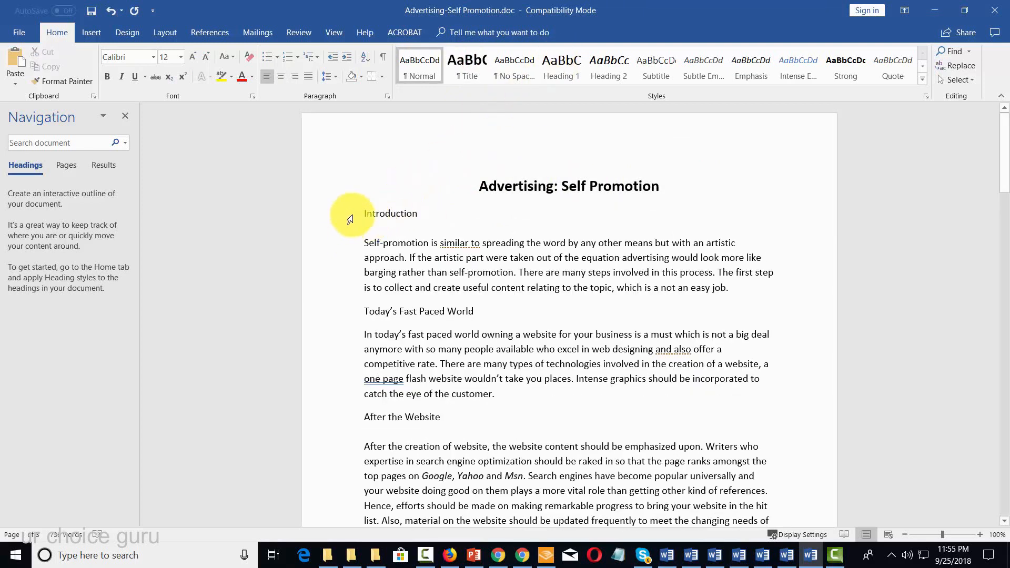
pyautogui.click(351, 217)
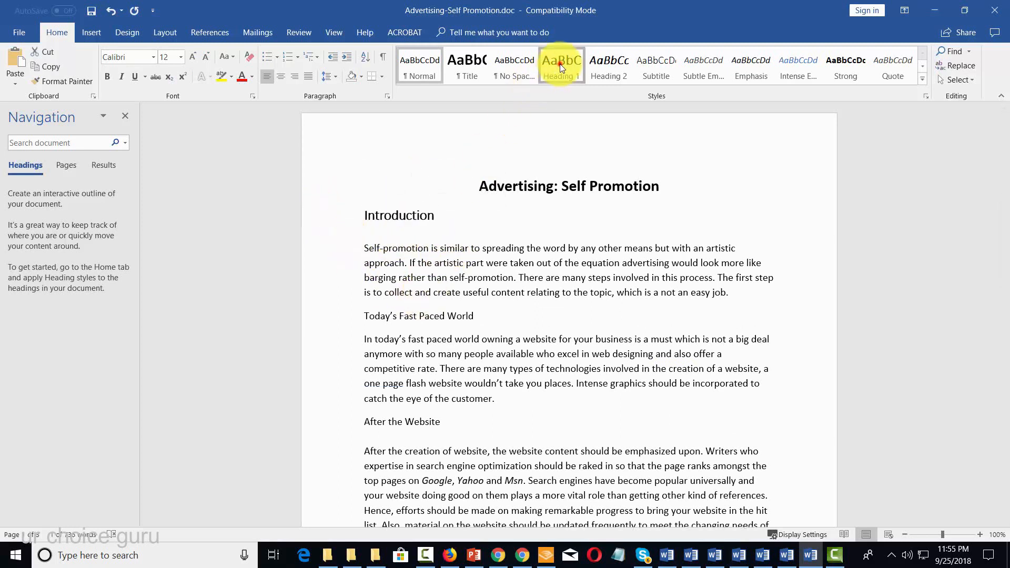
pyautogui.click(546, 78)
pyautogui.click(343, 322)
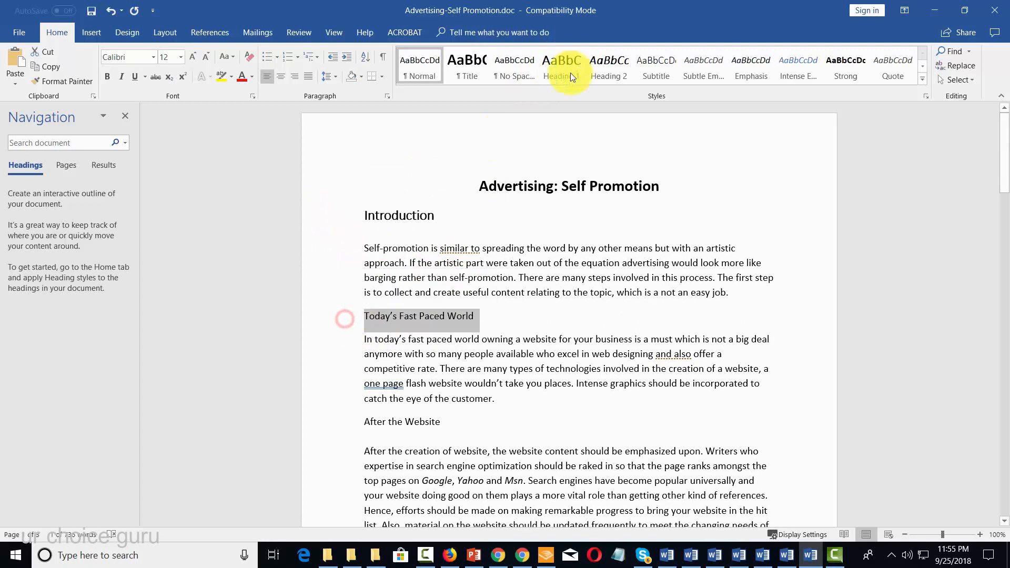
pyautogui.click(576, 60)
pyautogui.scroll(-3, 446, 195)
pyautogui.scroll(-2, 446, 195)
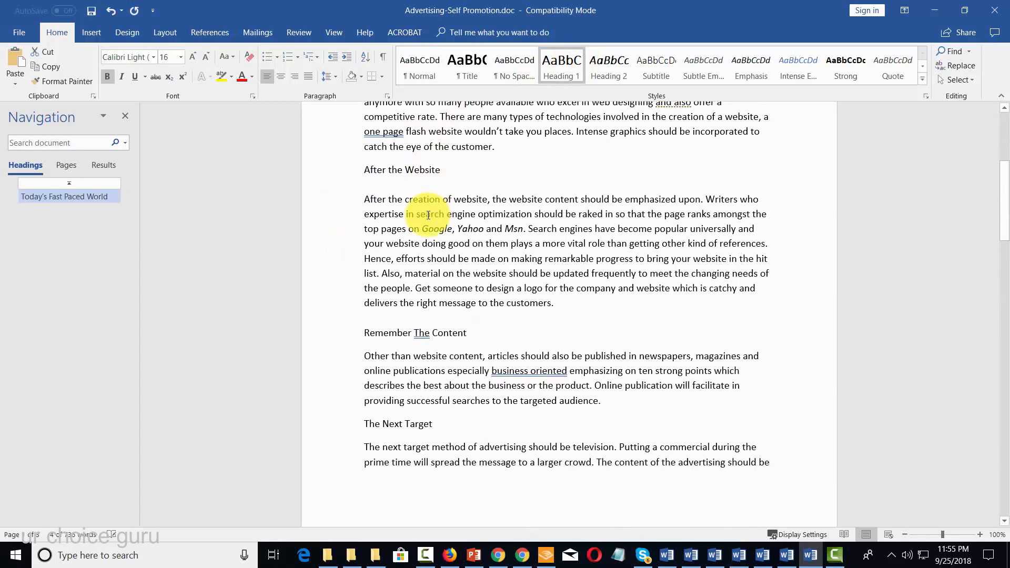
pyautogui.click(331, 169)
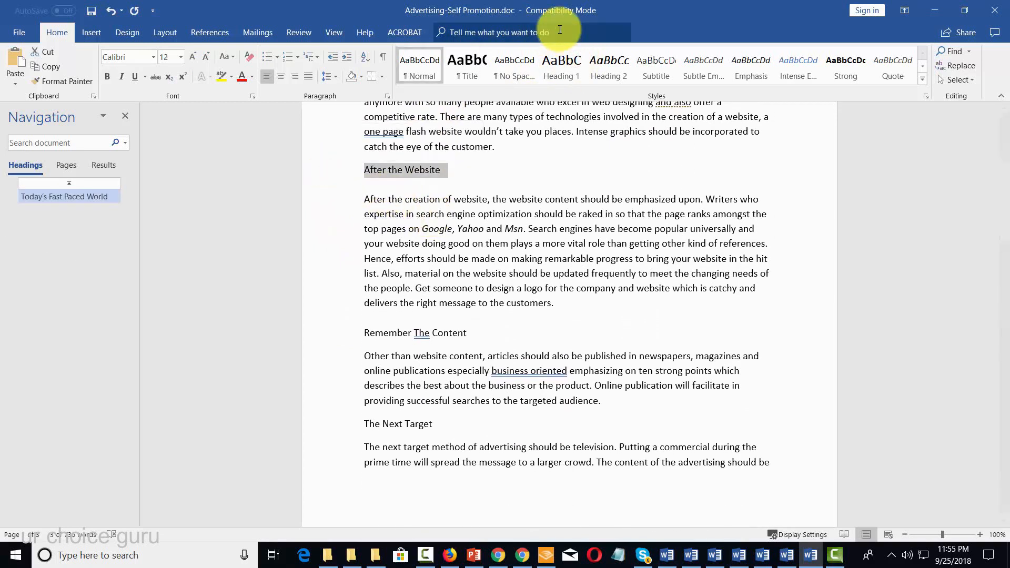
pyautogui.click(562, 67)
# Apply Heading 1 to Remember The Content, The Next Target and Other People's Work
pyautogui.scroll(-5, 545, 88)
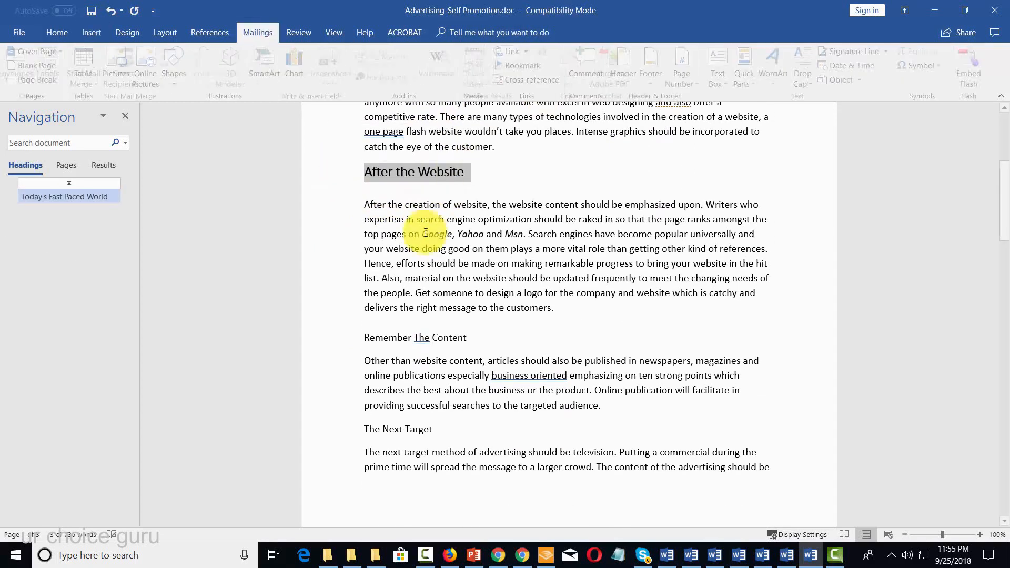
pyautogui.click(339, 334)
pyautogui.click(49, 34)
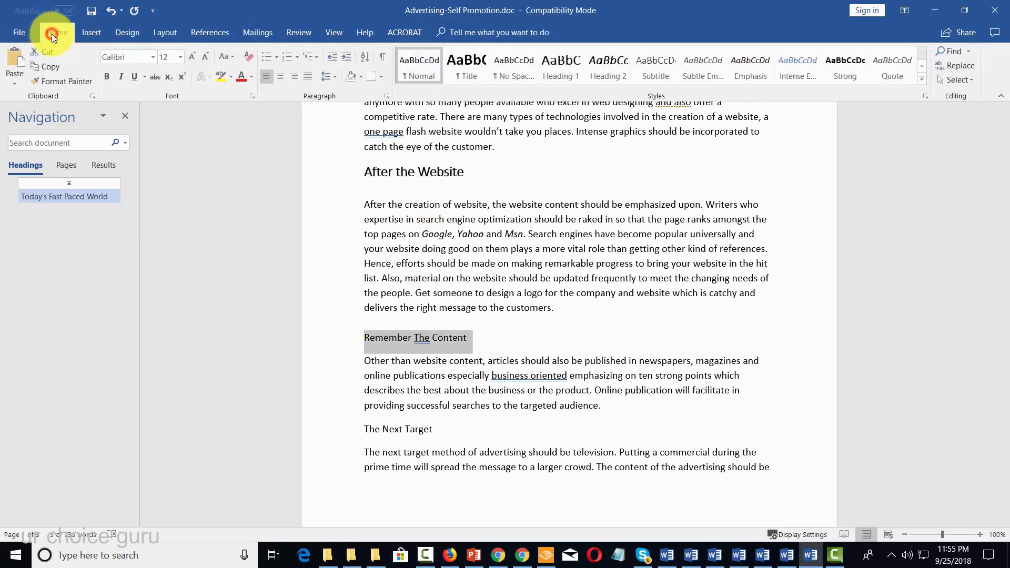
pyautogui.click(576, 65)
pyautogui.scroll(-7, 499, 232)
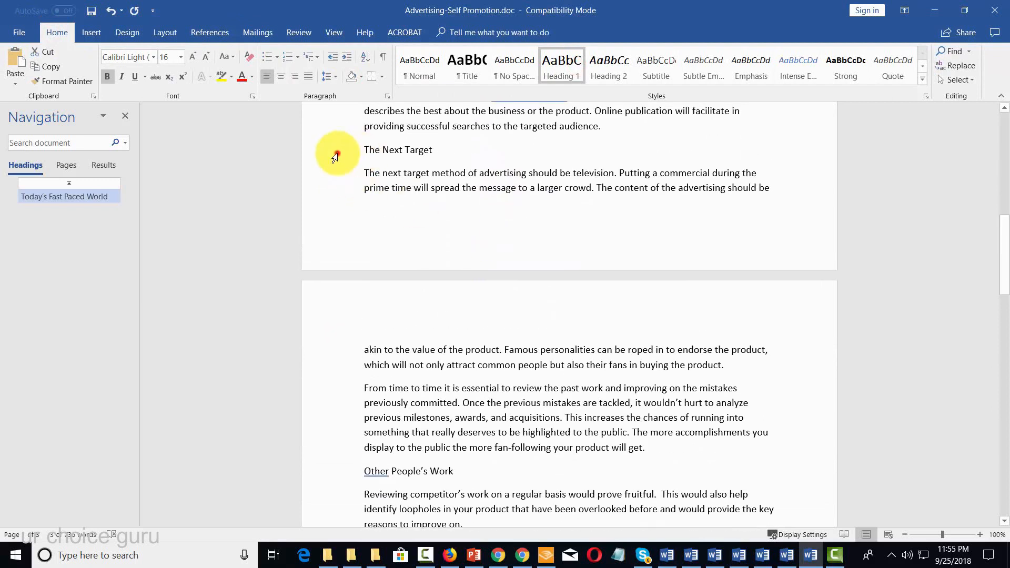
pyautogui.click(334, 152)
pyautogui.click(560, 69)
pyautogui.scroll(-3, 457, 266)
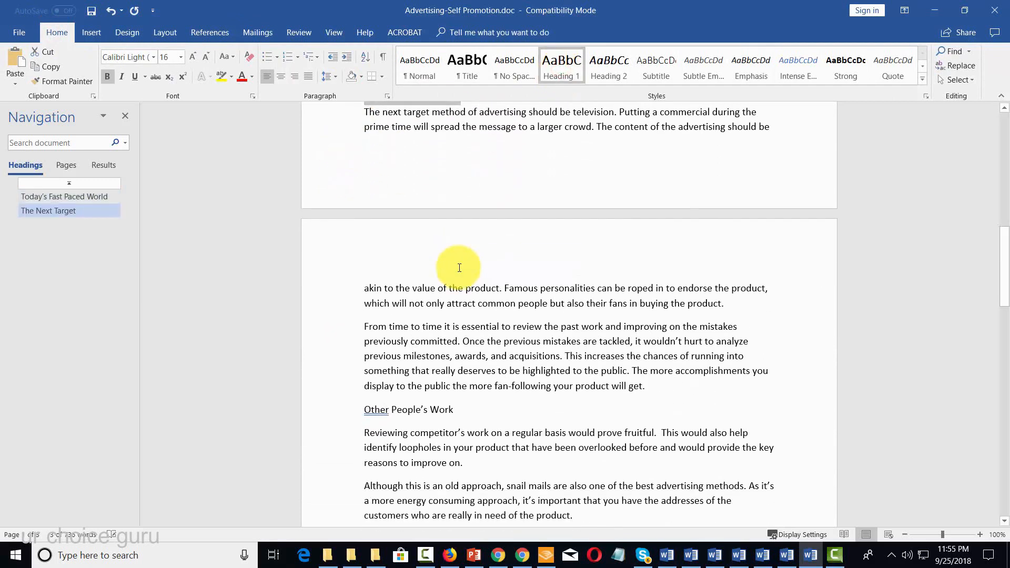
pyautogui.click(320, 346)
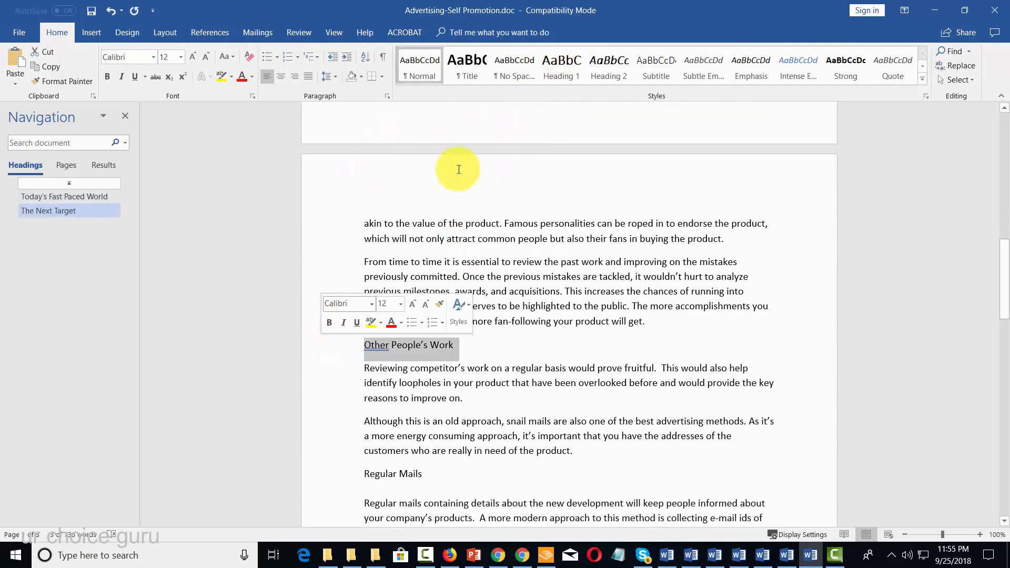
pyautogui.click(544, 71)
pyautogui.scroll(-1, 437, 323)
pyautogui.click(337, 442)
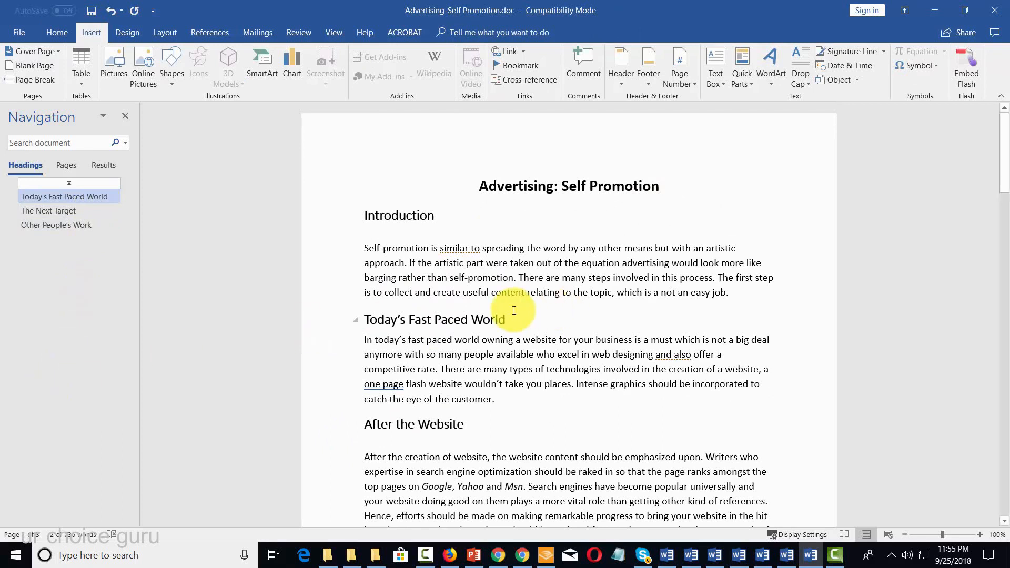
pyautogui.scroll(-4, 526, 337)
pyautogui.click(550, 354)
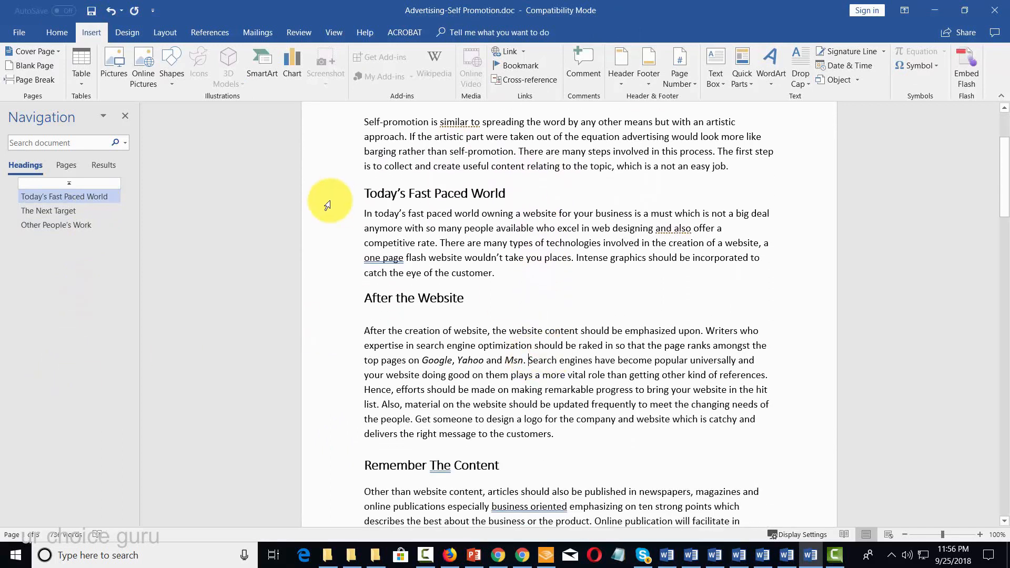
# Insert the construction-themed WEBSITE online picture below the After the Website paragraph
pyautogui.click(142, 62)
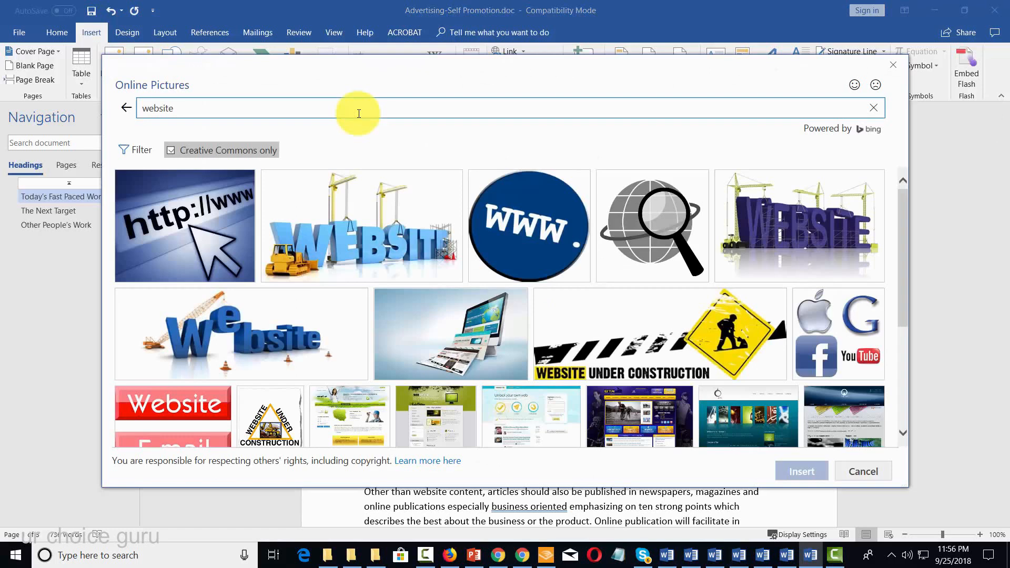
pyautogui.click(335, 212)
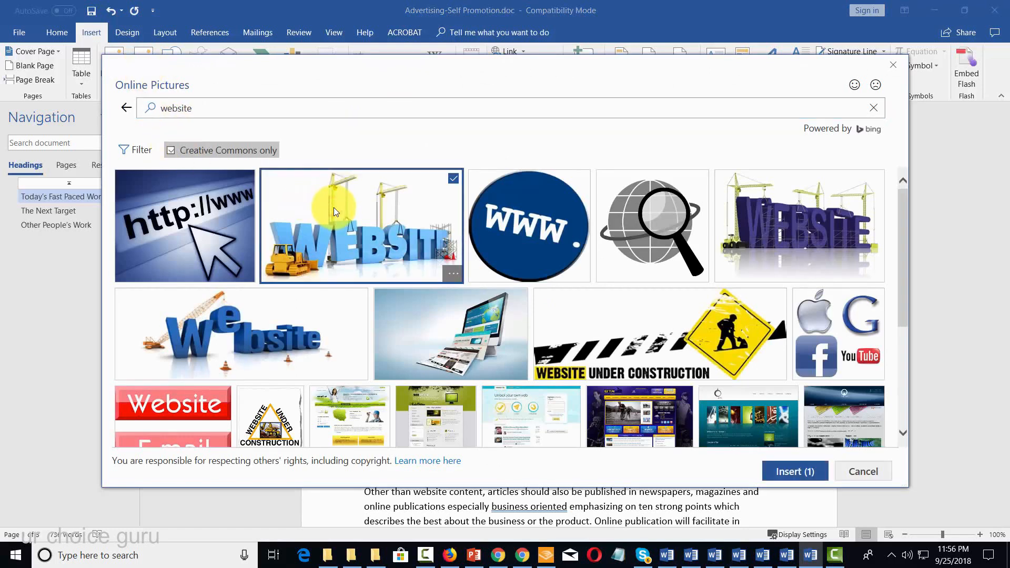
pyautogui.click(771, 469)
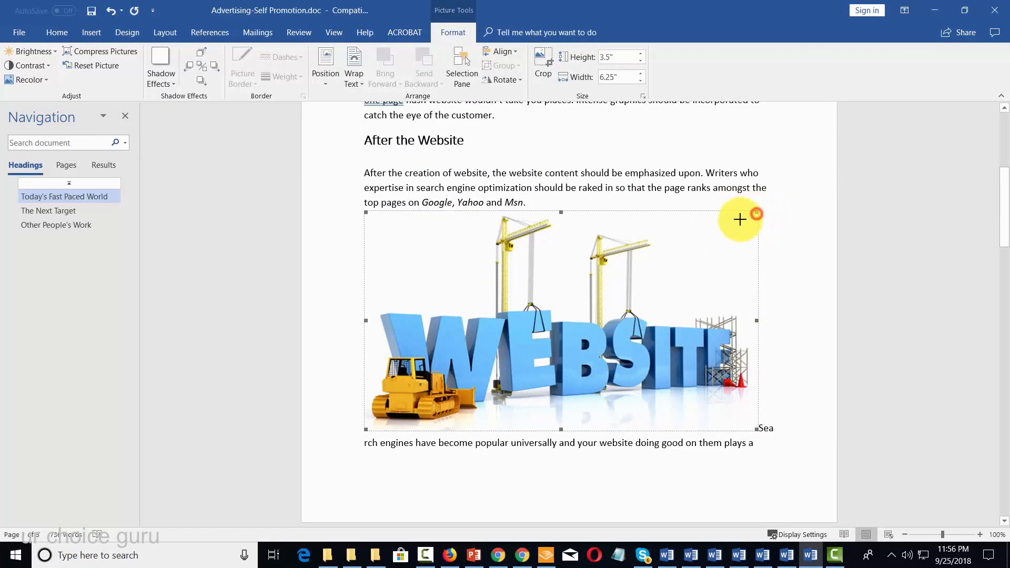
# Shrink the picture to about 2.88" x 5.13", start Search engines on a new line, and left-align
pyautogui.moveTo(649, 256); pyautogui.dragTo(649, 255)
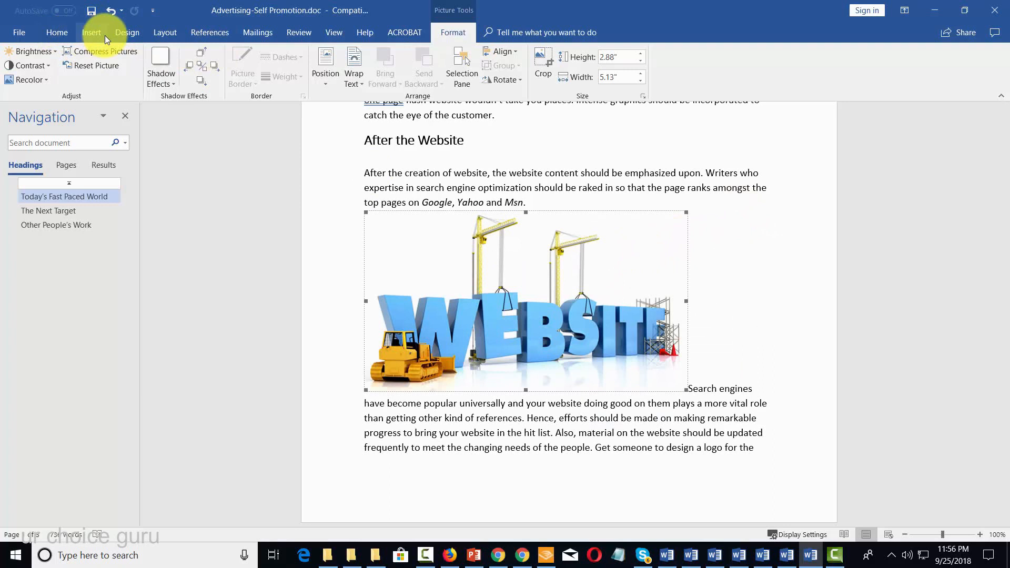
pyautogui.click(49, 35)
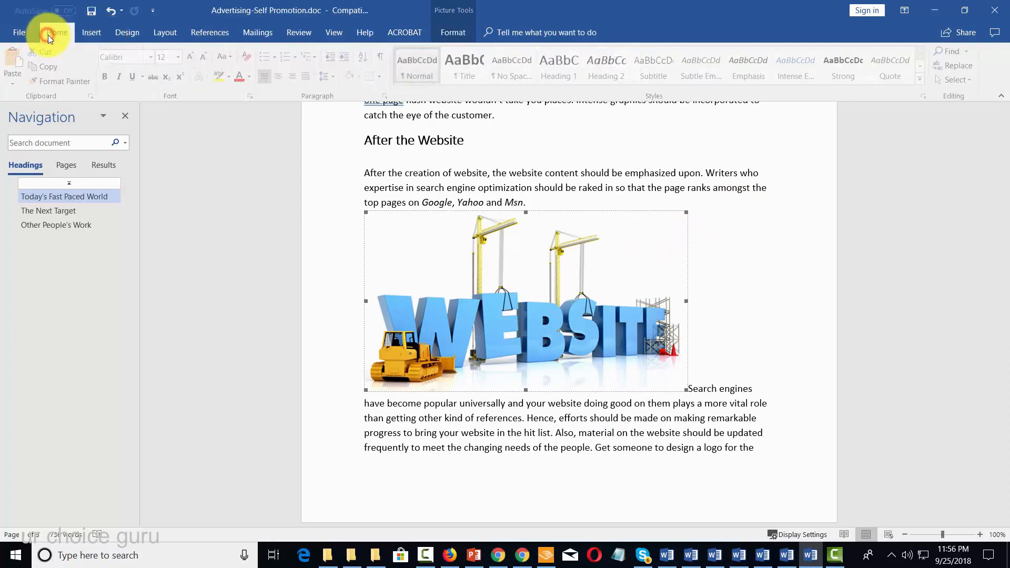
pyautogui.click(281, 77)
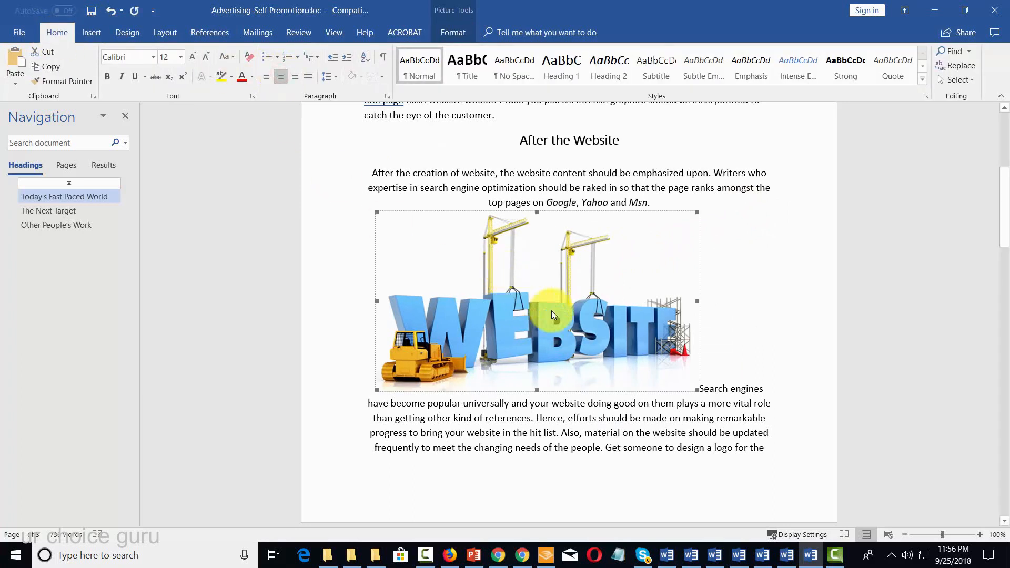
pyautogui.click(699, 386)
pyautogui.press('Return')
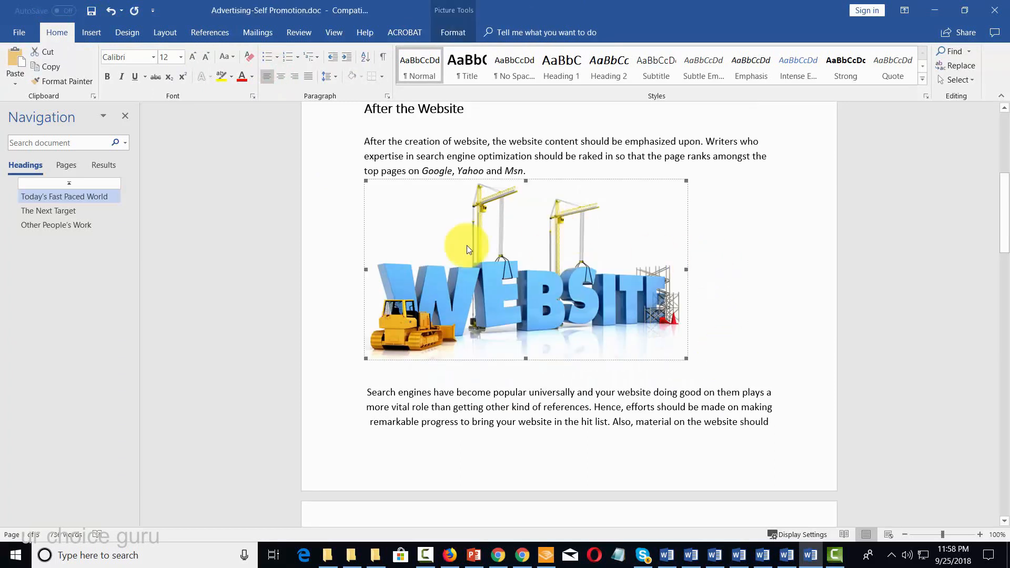
pyautogui.click(281, 76)
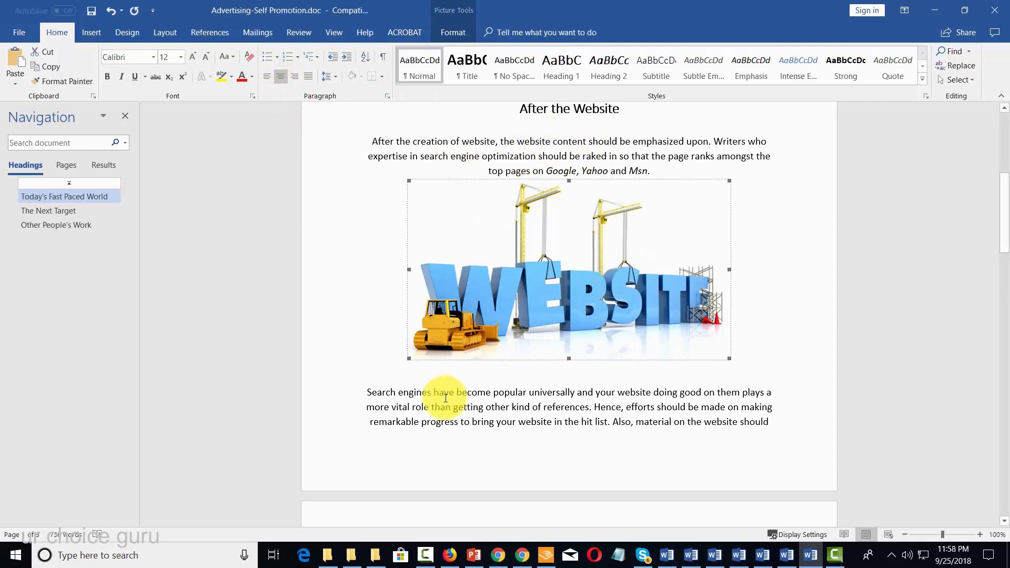
pyautogui.scroll(-5, 595, 379)
pyautogui.scroll(4, 595, 379)
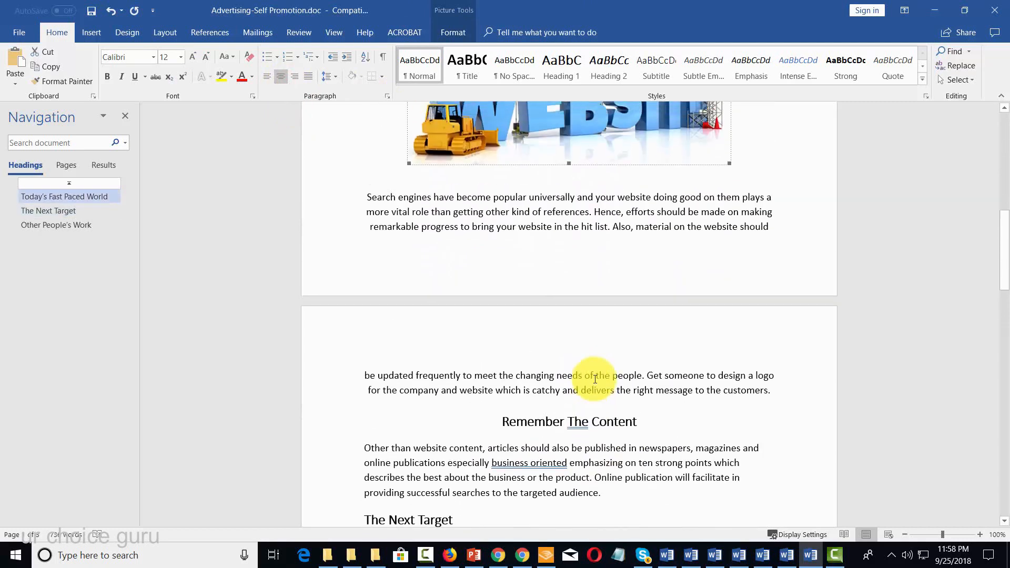
pyautogui.scroll(3, 595, 379)
pyautogui.scroll(-1, 595, 379)
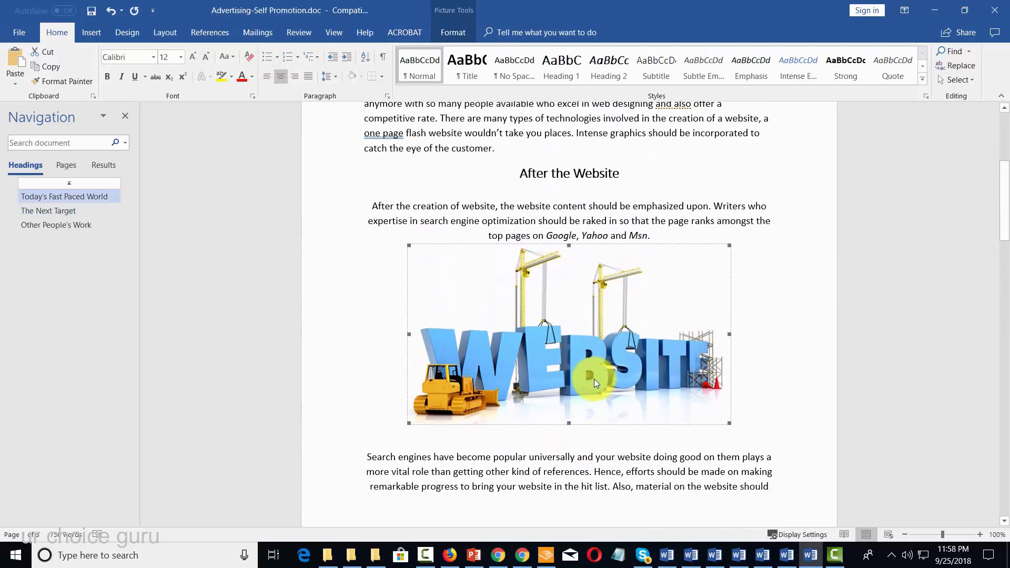
pyautogui.click(265, 78)
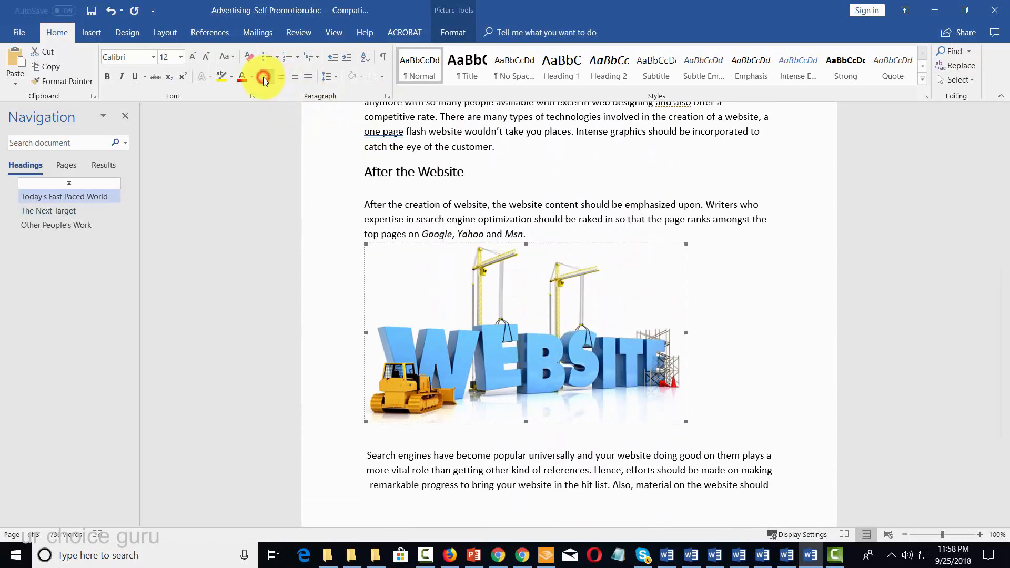
# Give the WEBSITE picture Top and bottom wrapping and center it horizontally on the page
pyautogui.rightClick(525, 297)
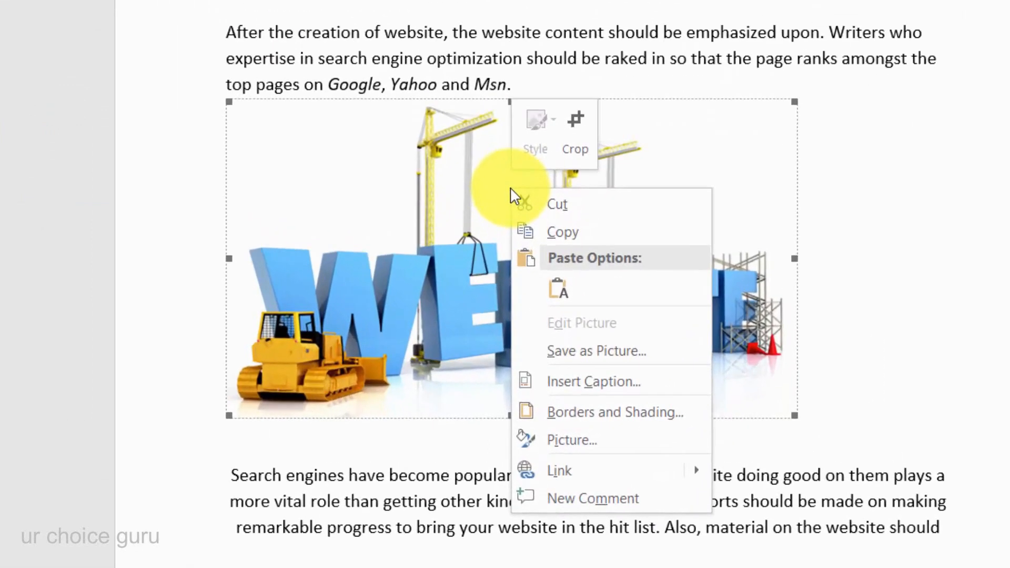
pyautogui.click(590, 447)
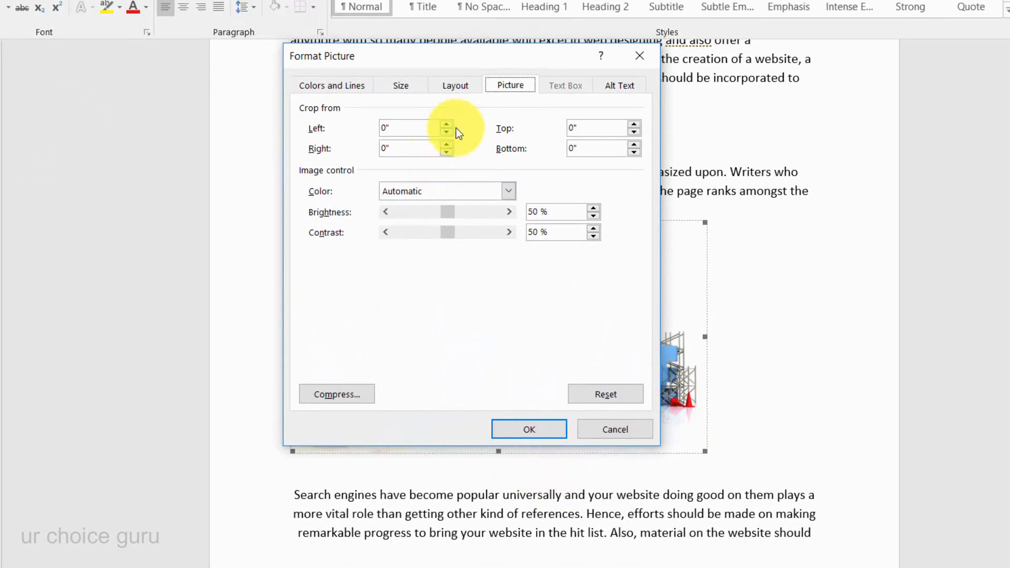
pyautogui.click(461, 88)
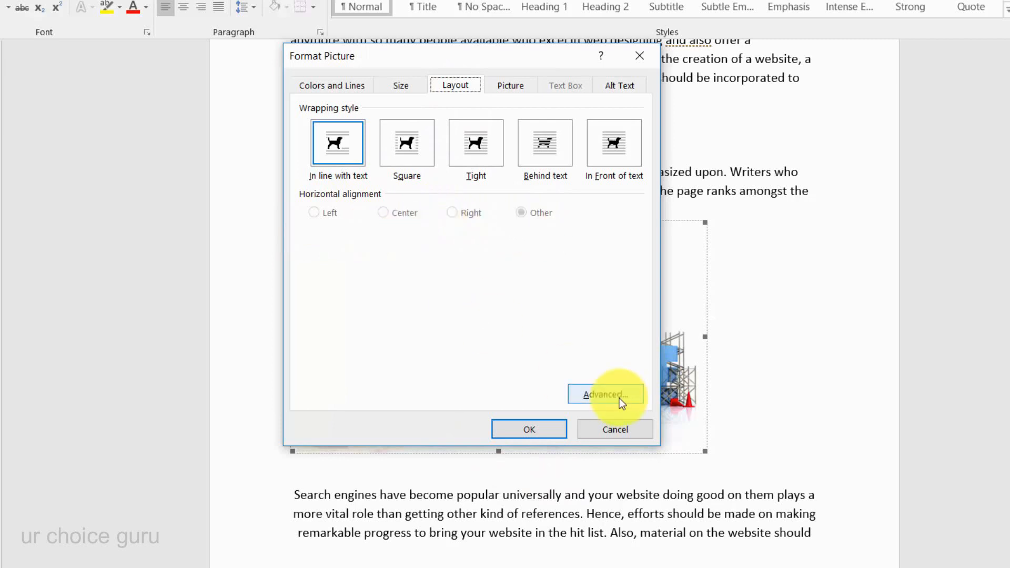
pyautogui.click(605, 399)
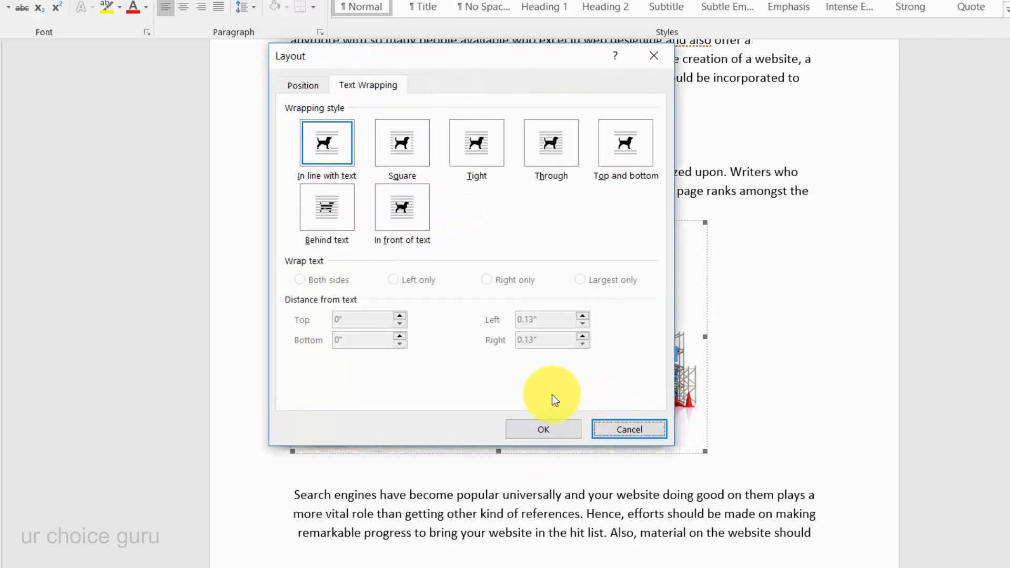
pyautogui.click(634, 144)
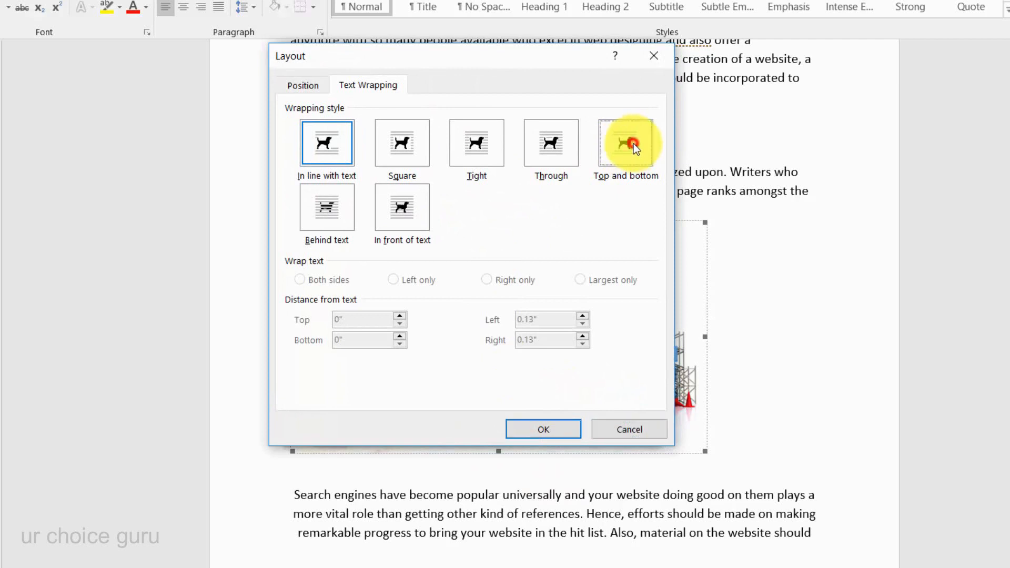
pyautogui.click(555, 423)
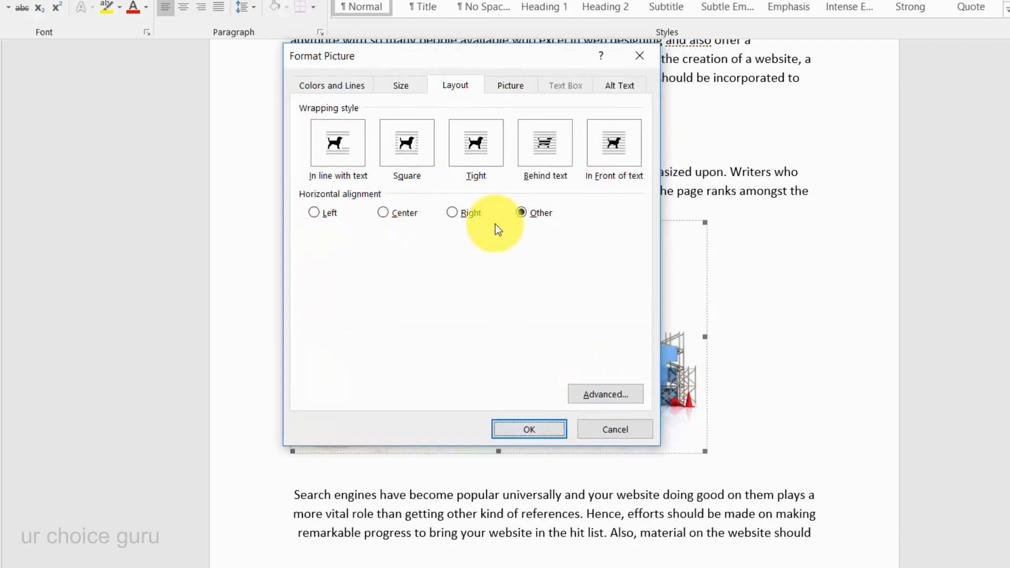
pyautogui.click(384, 213)
pyautogui.press('Return')
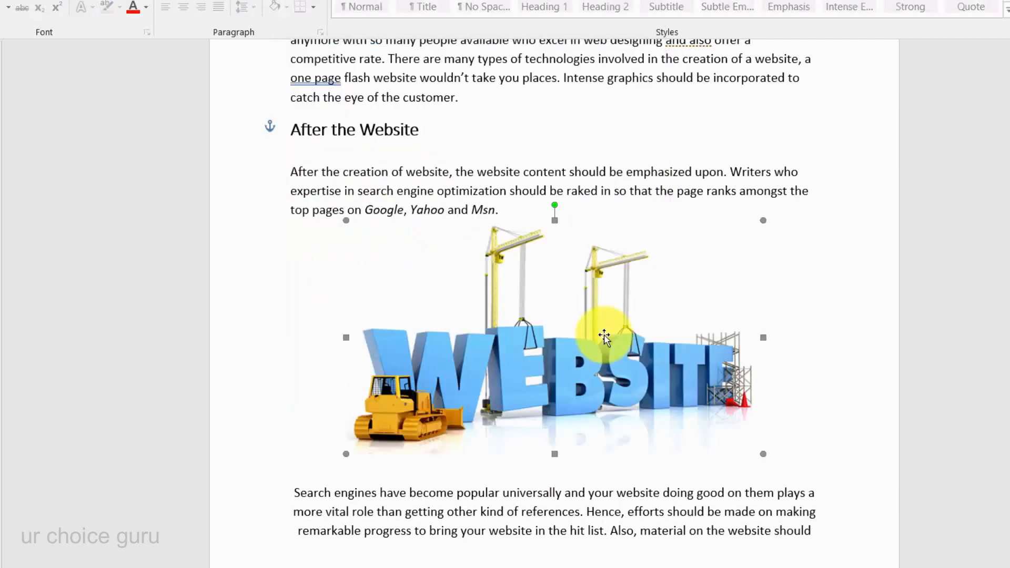
pyautogui.scroll(-7, 563, 338)
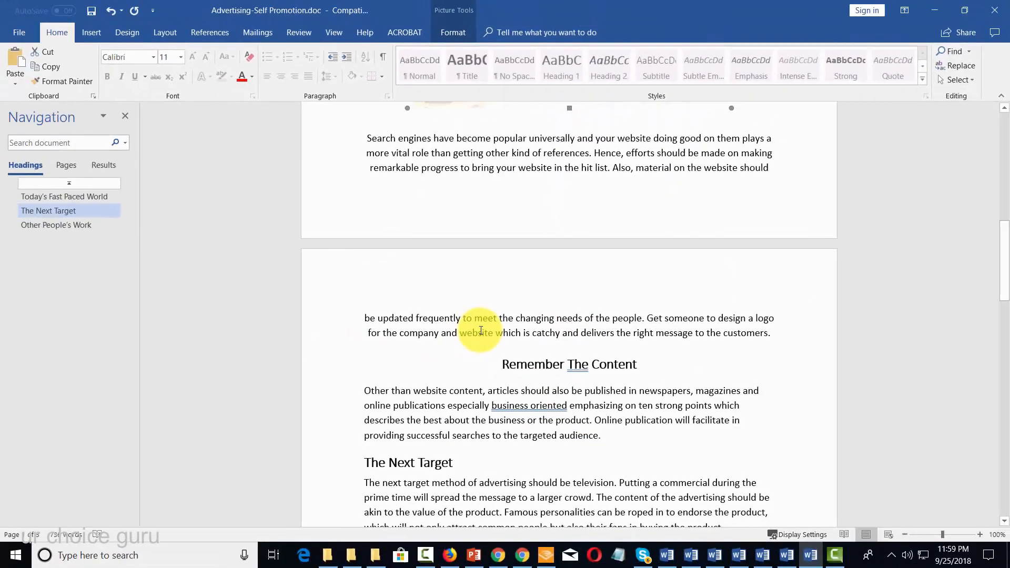
pyautogui.scroll(-1, 460, 330)
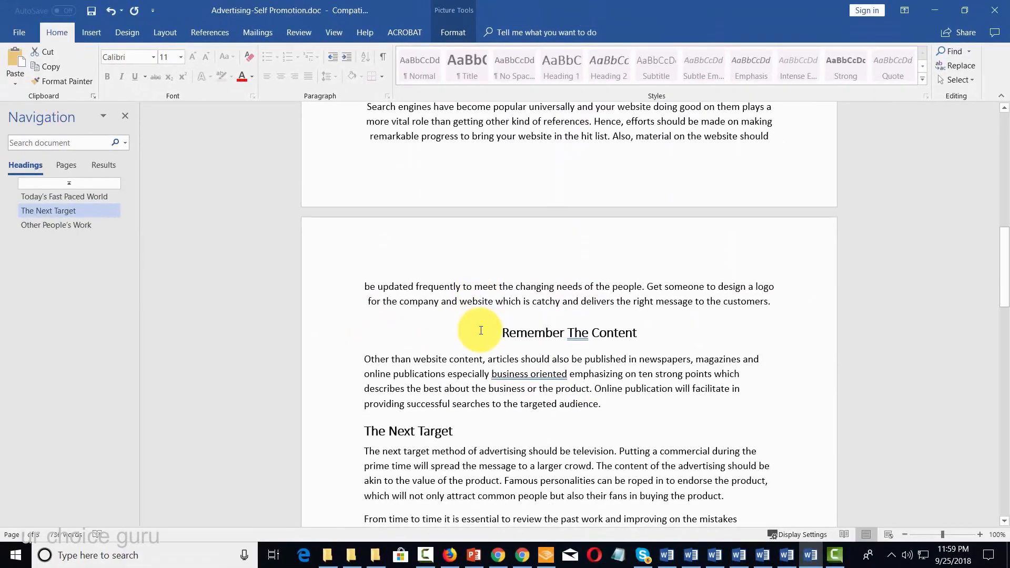
pyautogui.click(370, 287)
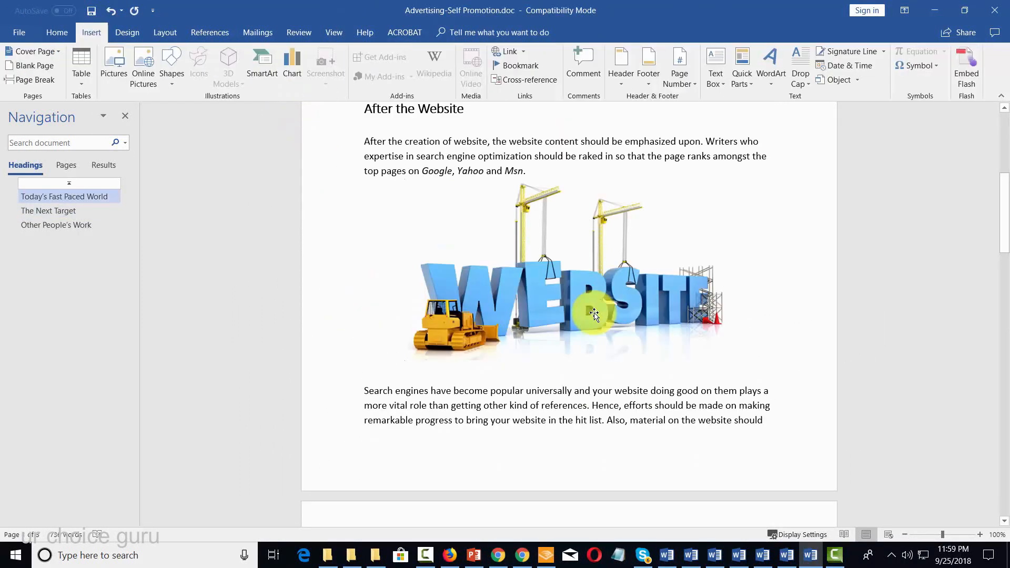
# Link the After the Website heading to the Other People's Work heading in this document
pyautogui.scroll(1, 594, 314)
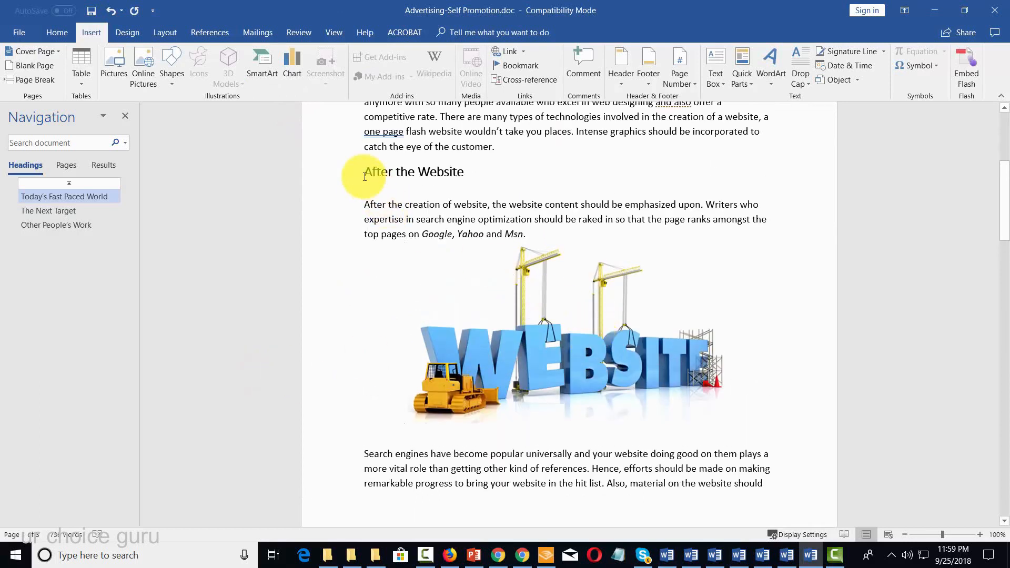
pyautogui.moveTo(363, 174); pyautogui.dragTo(445, 177)
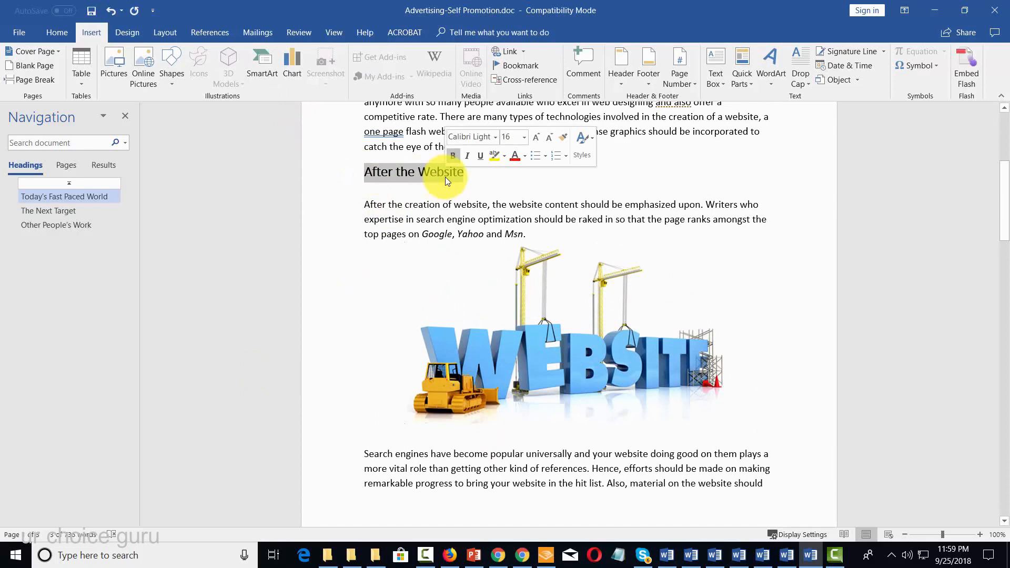
pyautogui.click(519, 54)
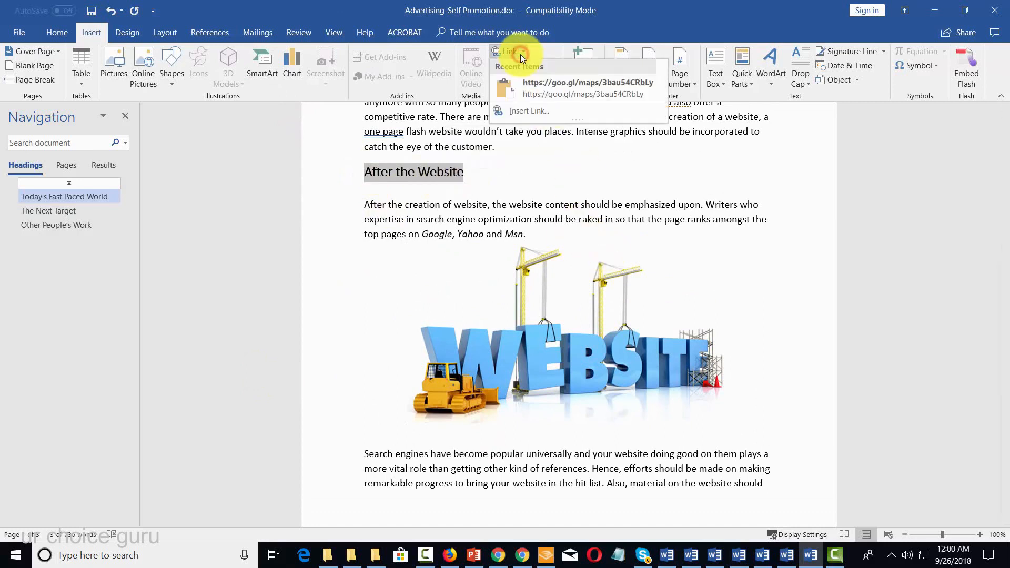
pyautogui.click(523, 109)
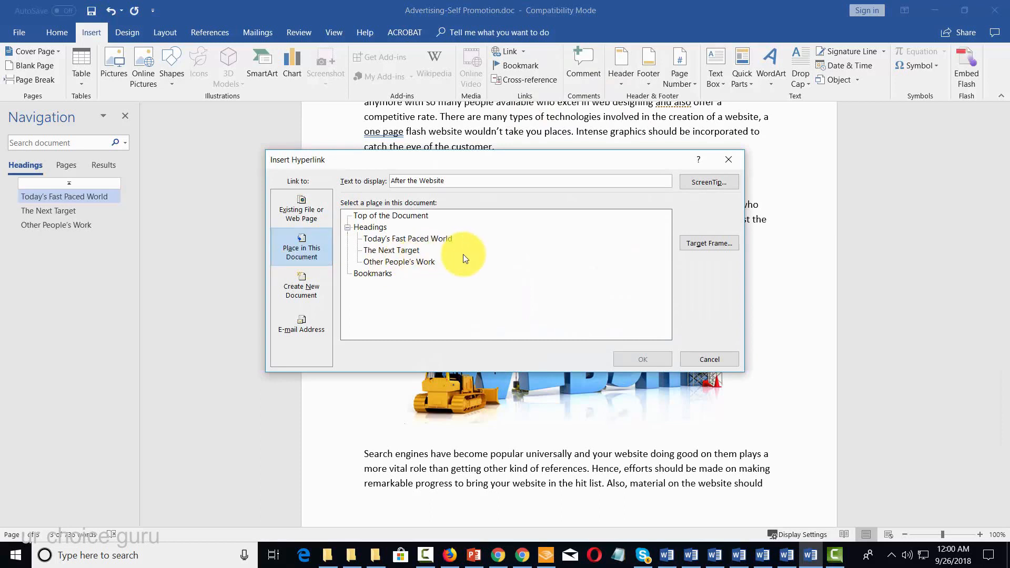
pyautogui.click(395, 263)
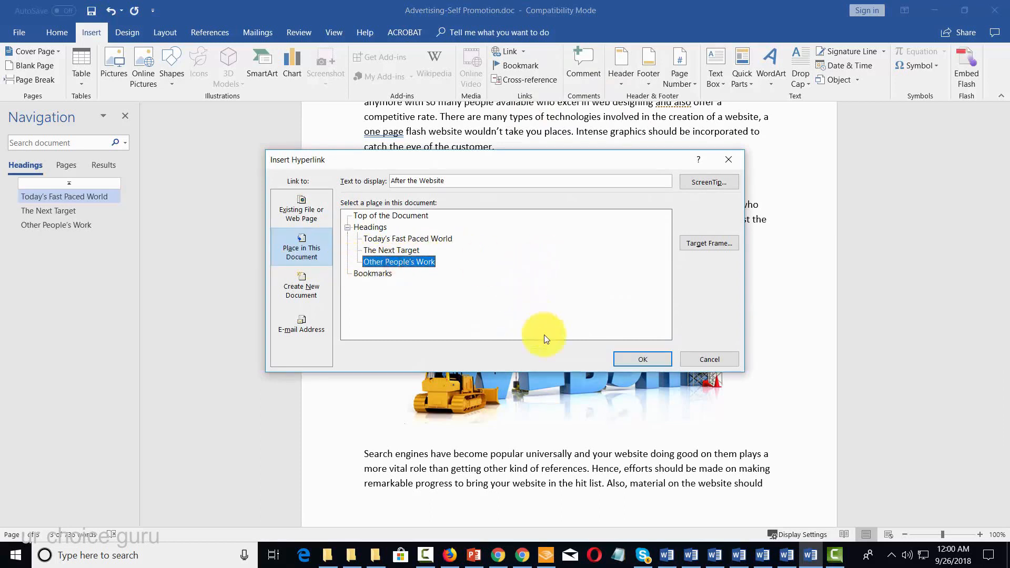
pyautogui.click(643, 359)
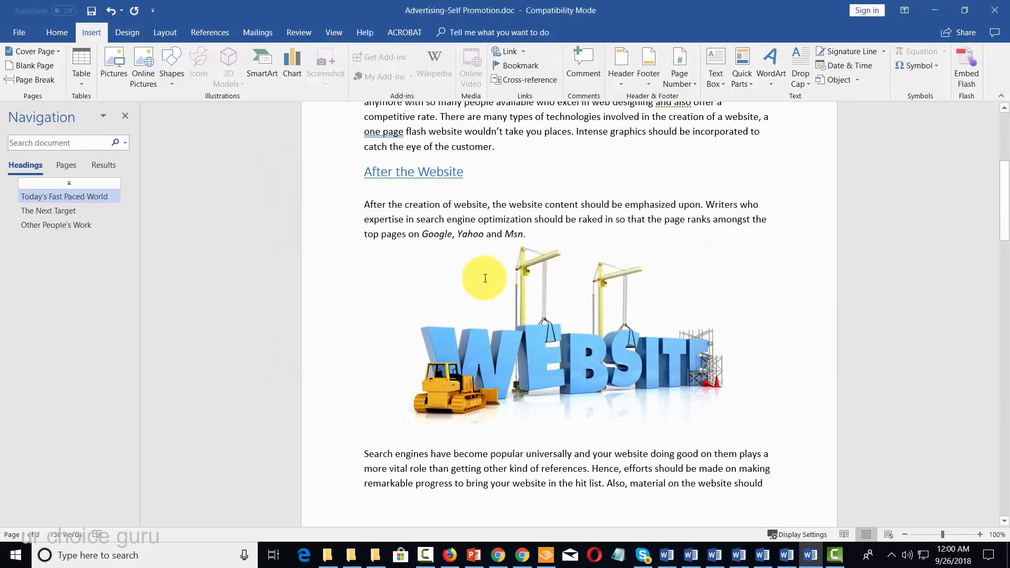
pyautogui.scroll(-7, 481, 277)
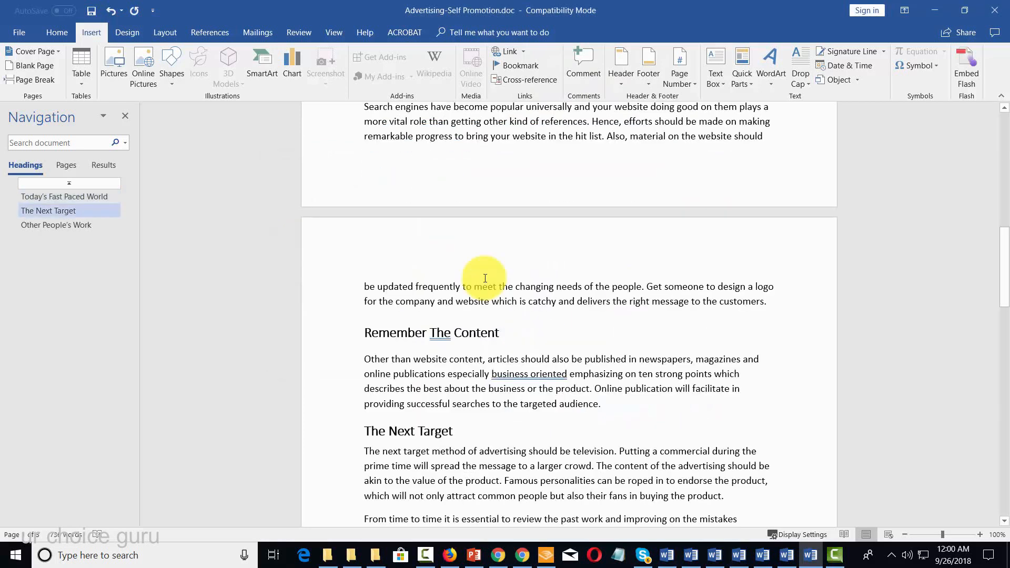
# Turn the phrase 'Online publication' in Remember The Content into a hyperlink
pyautogui.click(595, 389)
pyautogui.moveTo(635, 388); pyautogui.dragTo(666, 388)
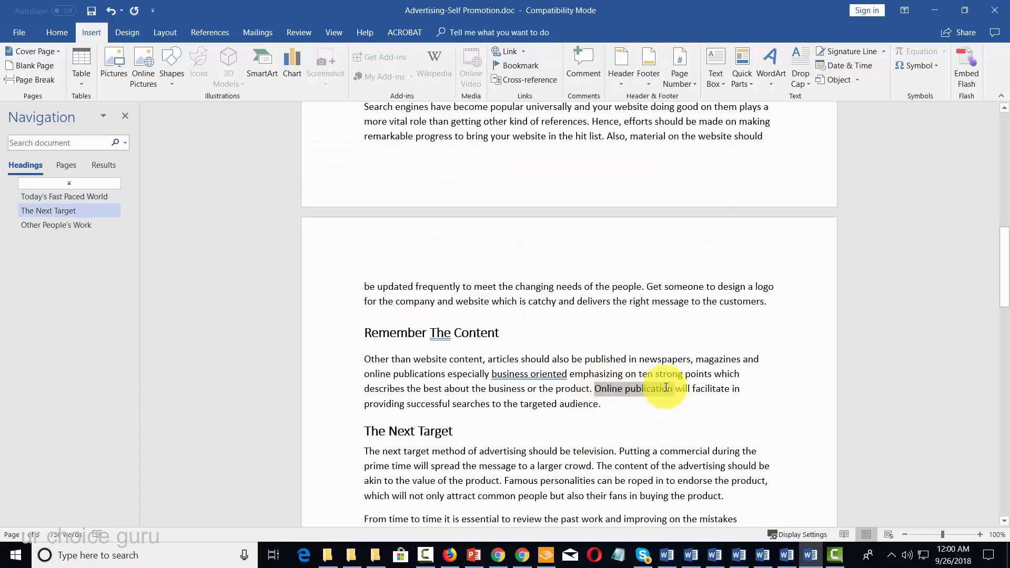
pyautogui.click(513, 50)
pyautogui.click(308, 207)
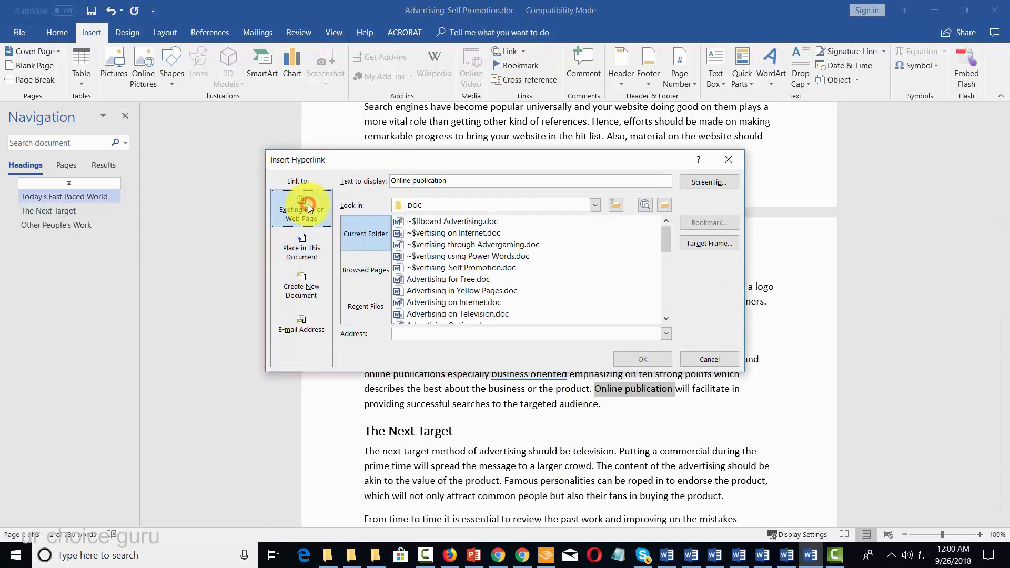
pyautogui.click(423, 335)
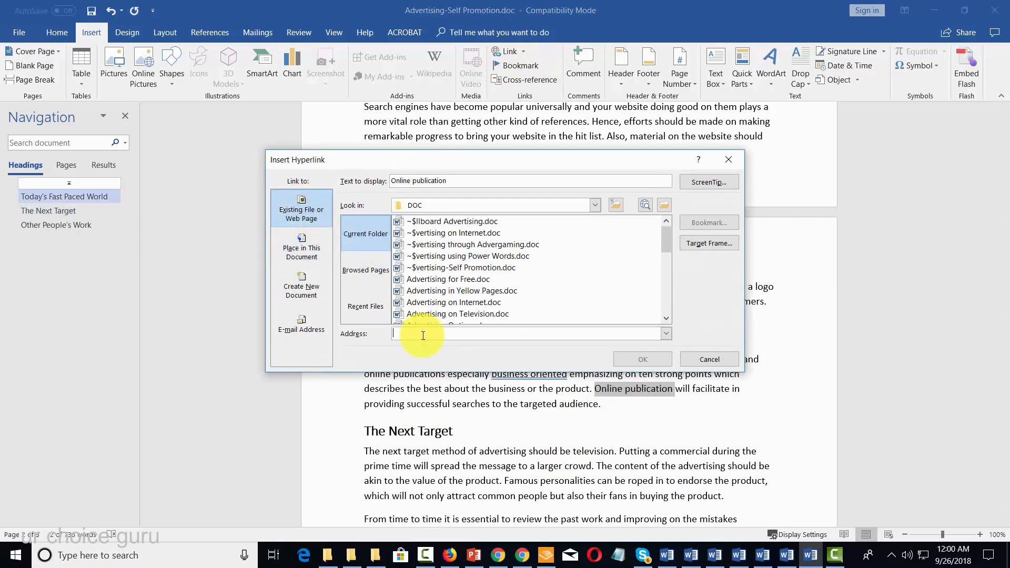
pyautogui.click(630, 361)
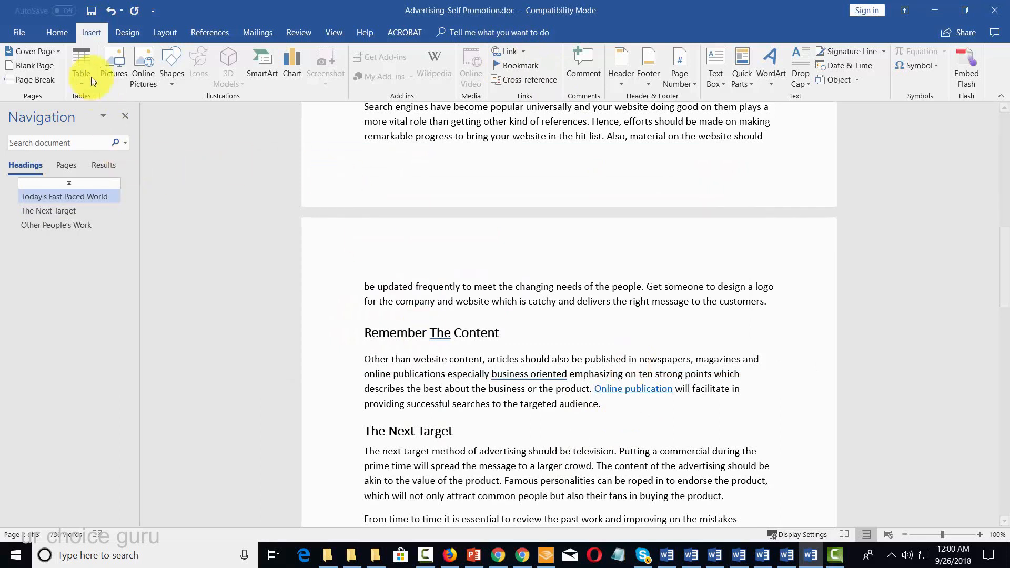
# Add the Banded cover page and place the cursor before the Advertising heading
pyautogui.press('F1')
pyautogui.click(59, 52)
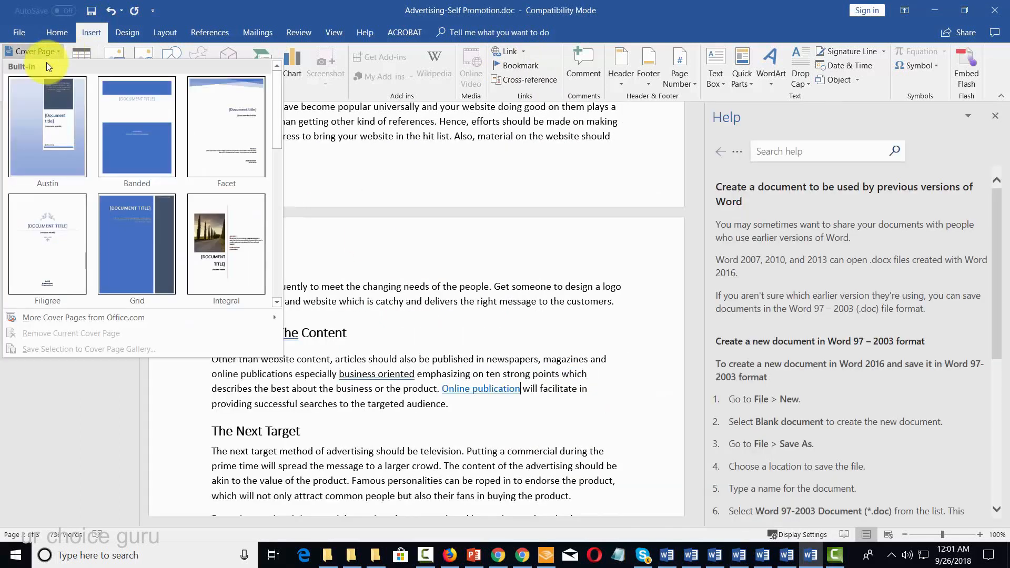
pyautogui.click(133, 132)
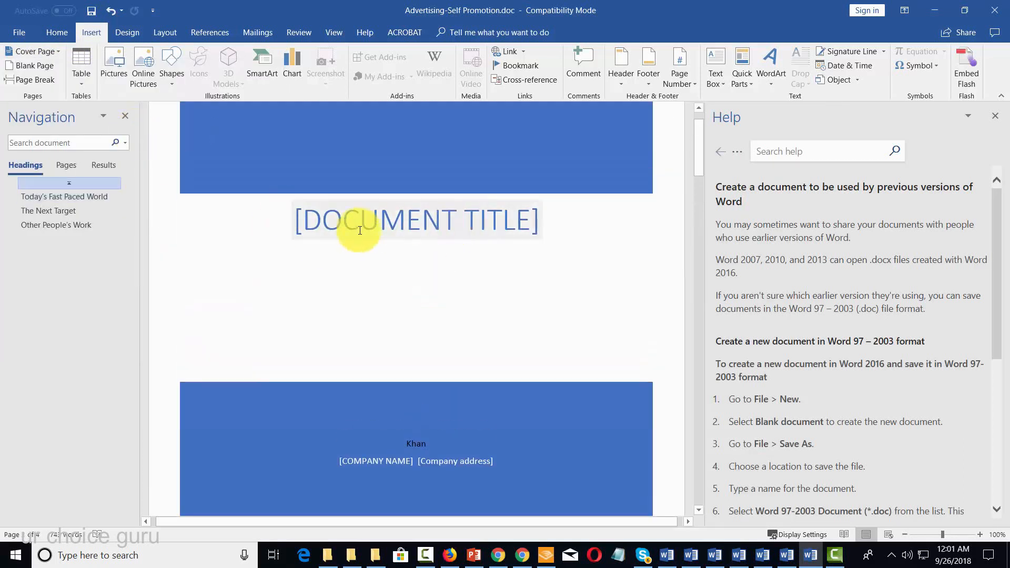
pyautogui.scroll(-1, 377, 408)
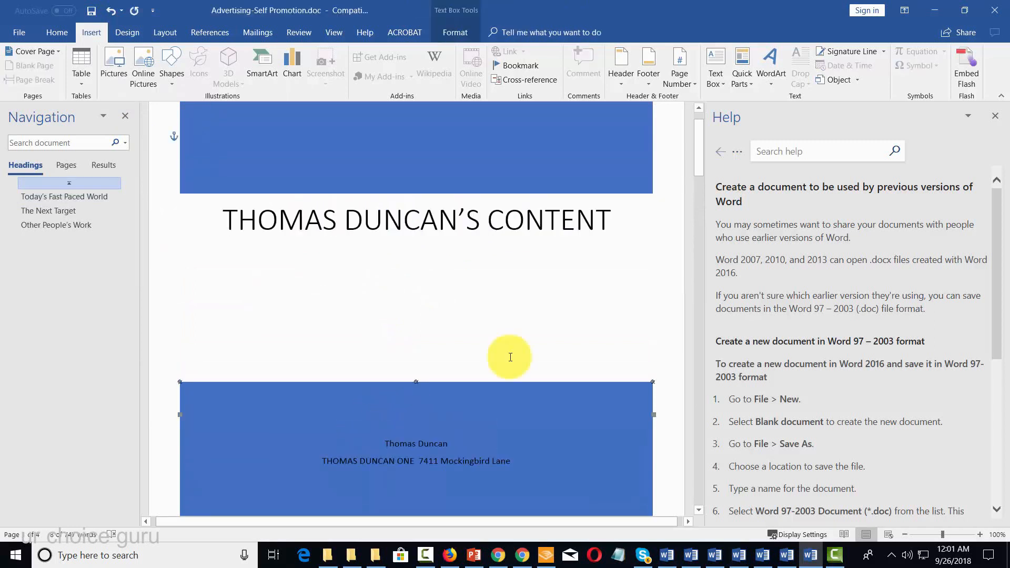
pyautogui.scroll(-10, 510, 357)
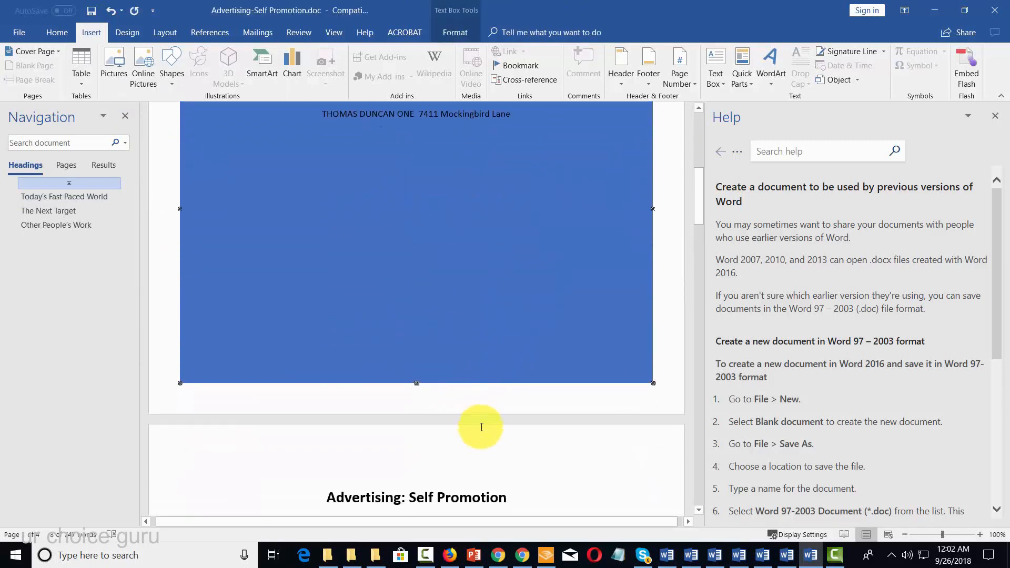
pyautogui.click(431, 463)
pyautogui.click(320, 483)
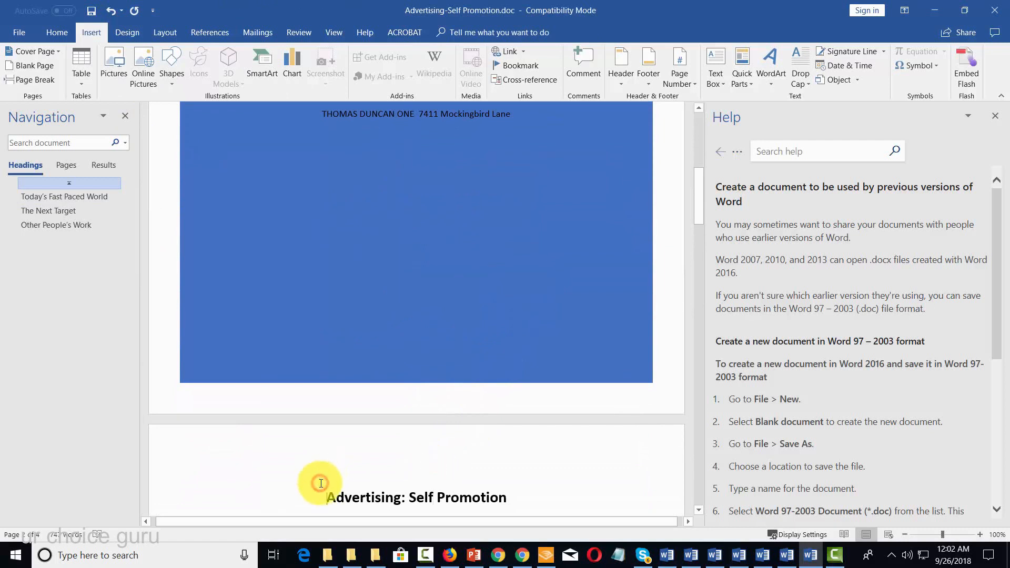
# Insert a blank page between the cover page and the article and click into it
pyautogui.click(28, 66)
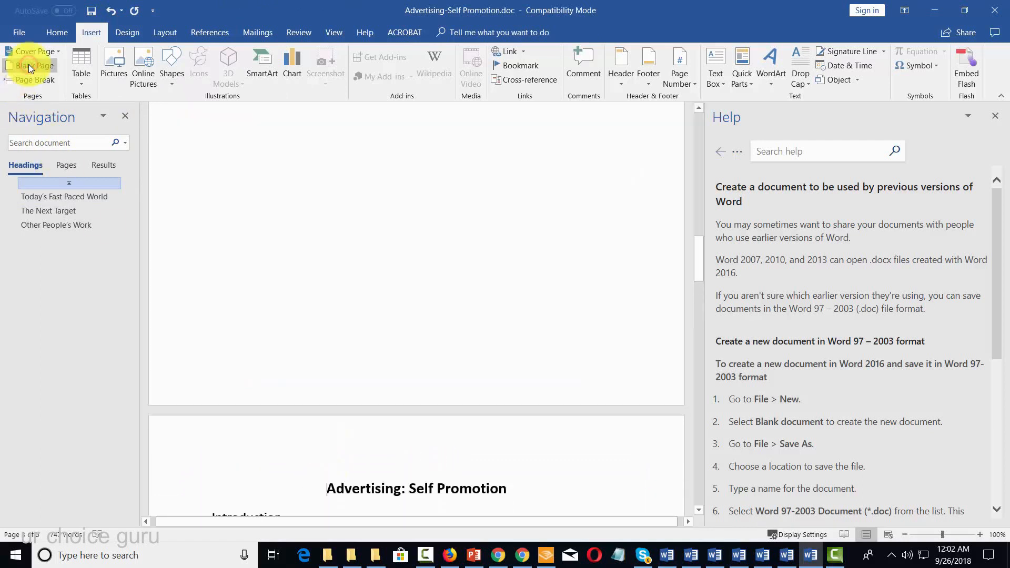
pyautogui.scroll(-2, 266, 268)
pyautogui.scroll(3, 266, 268)
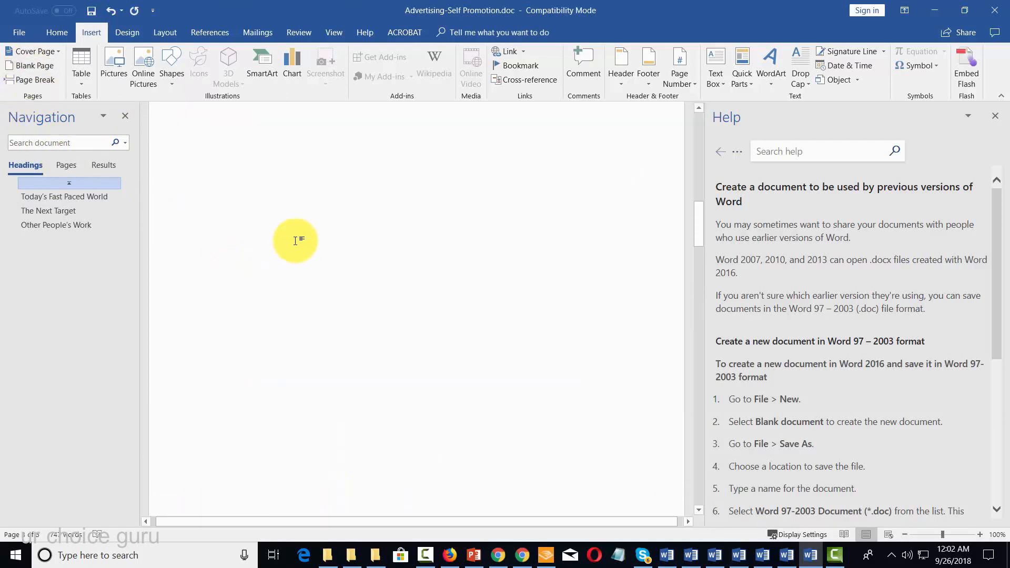
pyautogui.click(274, 215)
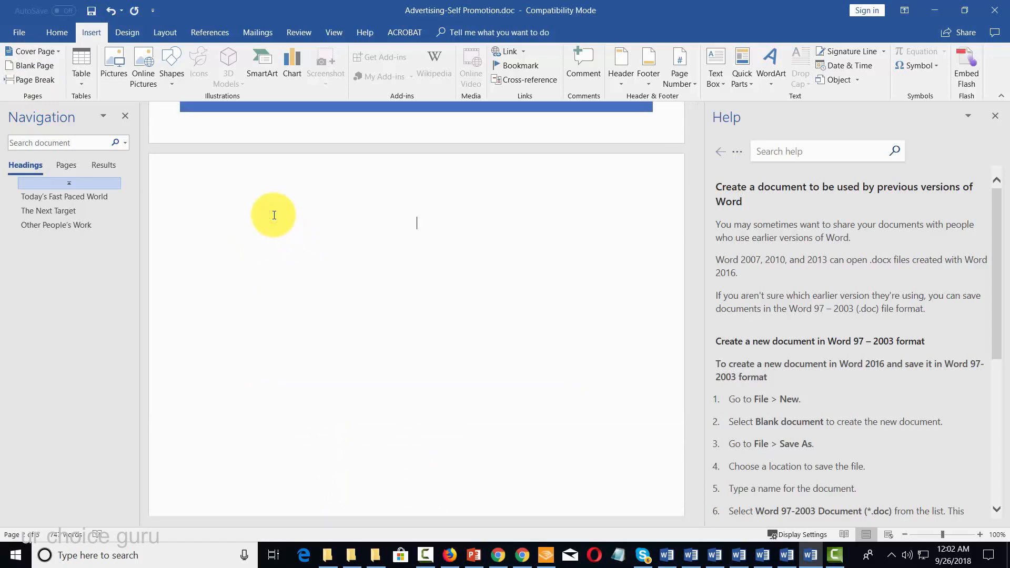
pyautogui.click(216, 31)
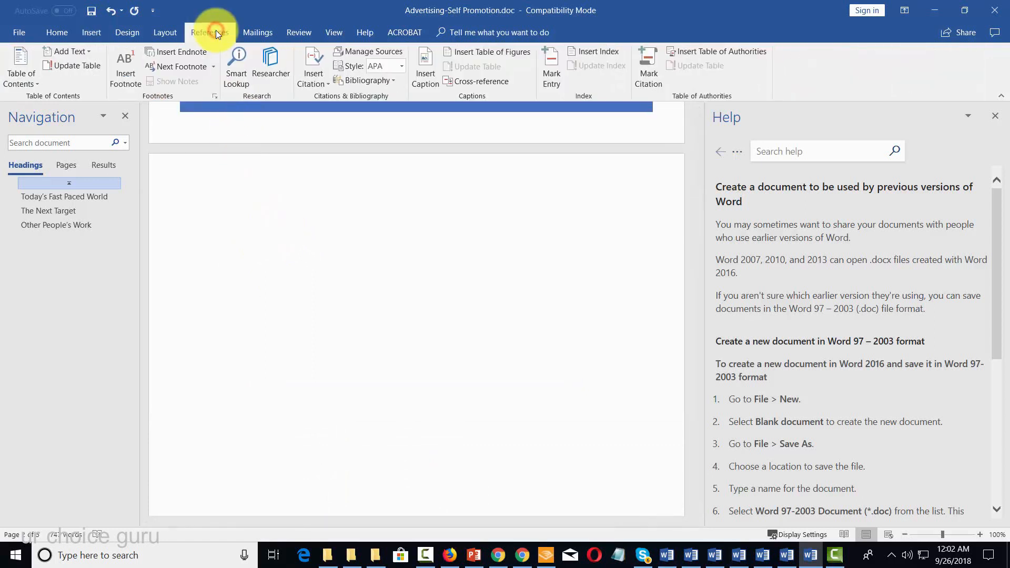
# Insert the Automatic Table 1 contents table on the empty page before the article
pyautogui.click(36, 81)
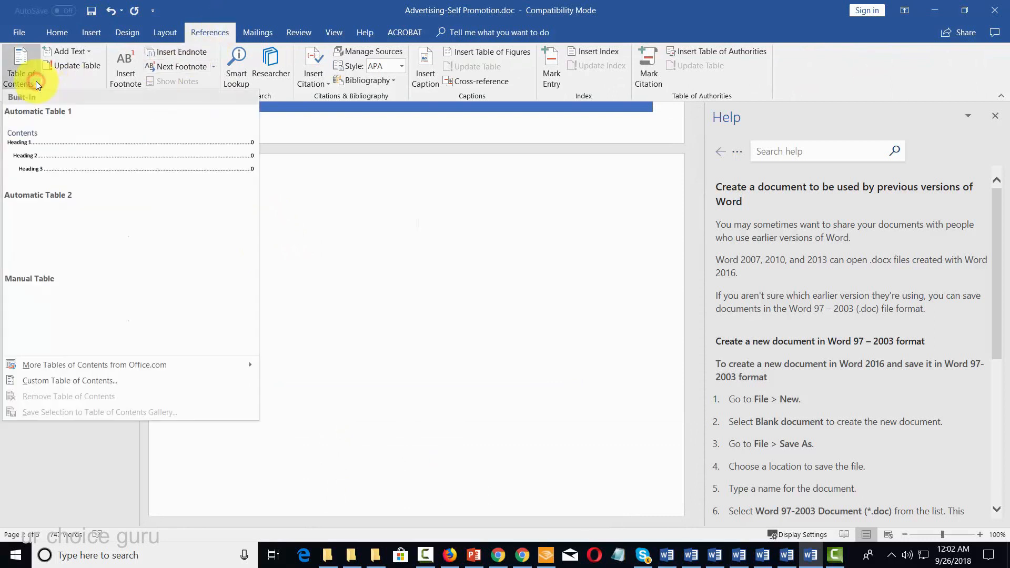
pyautogui.click(80, 152)
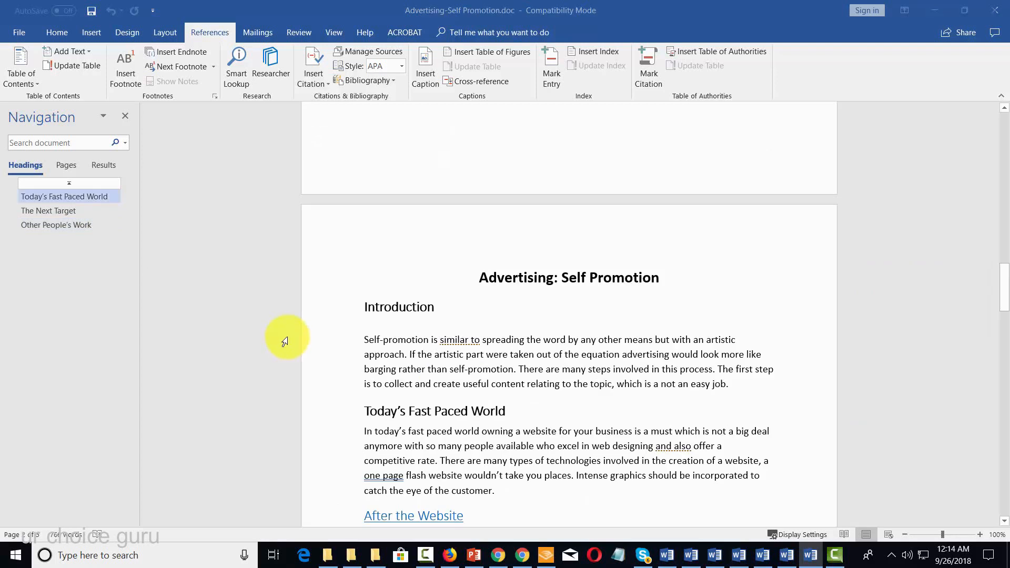
pyautogui.click(305, 34)
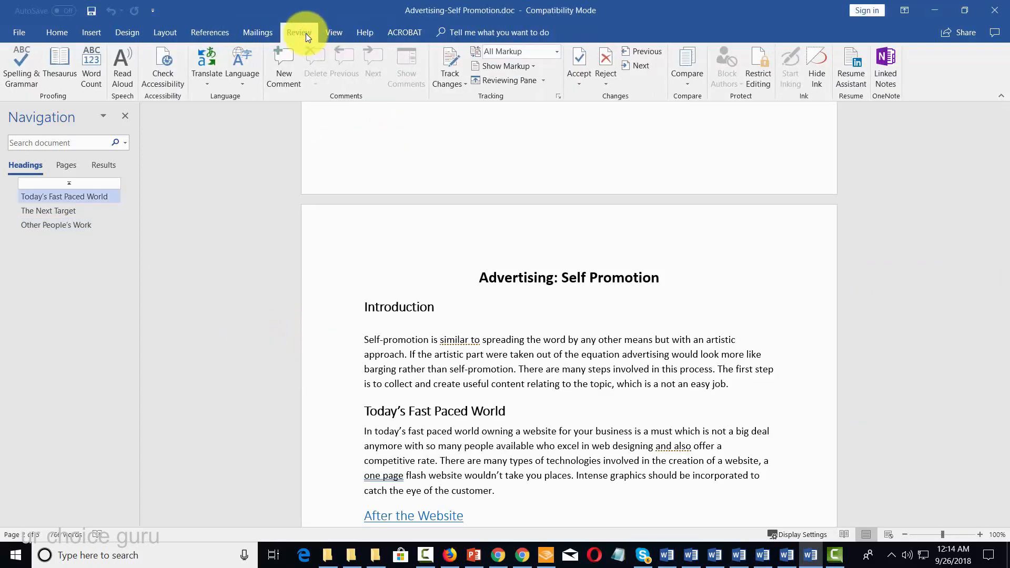
# Turn on Track Changes and switch the markup display to No Markup
pyautogui.click(465, 83)
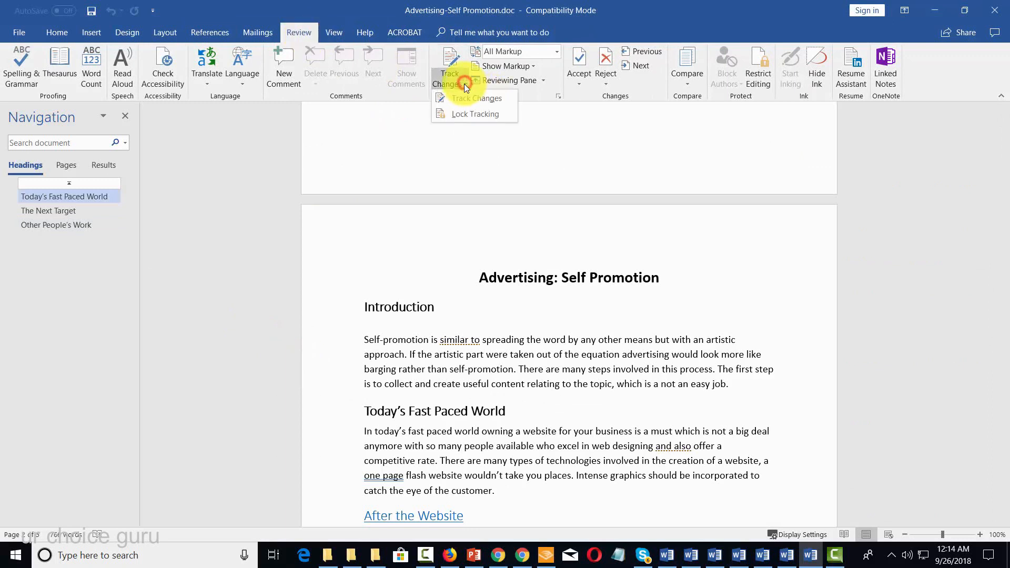
pyautogui.click(461, 95)
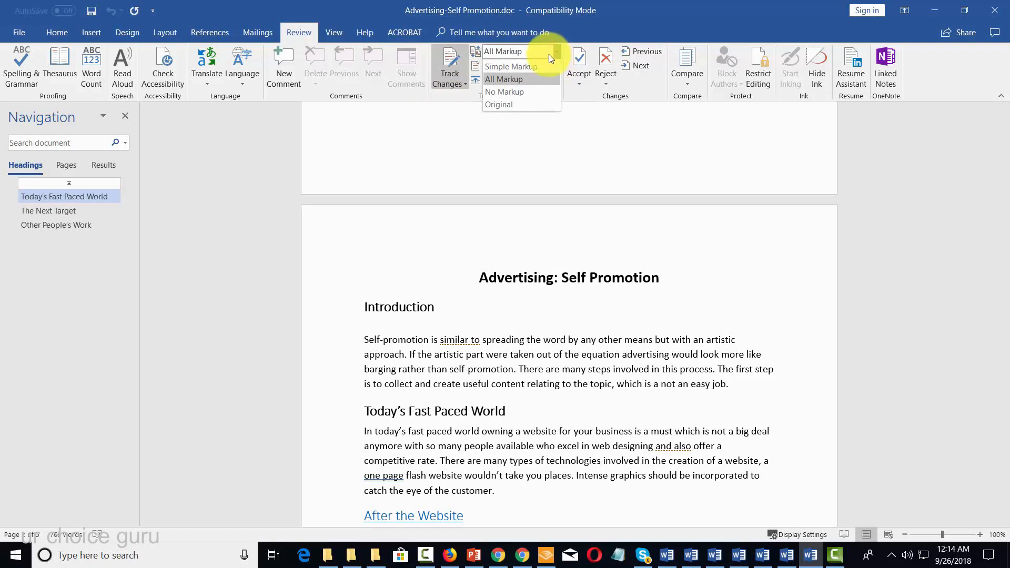
pyautogui.click(514, 93)
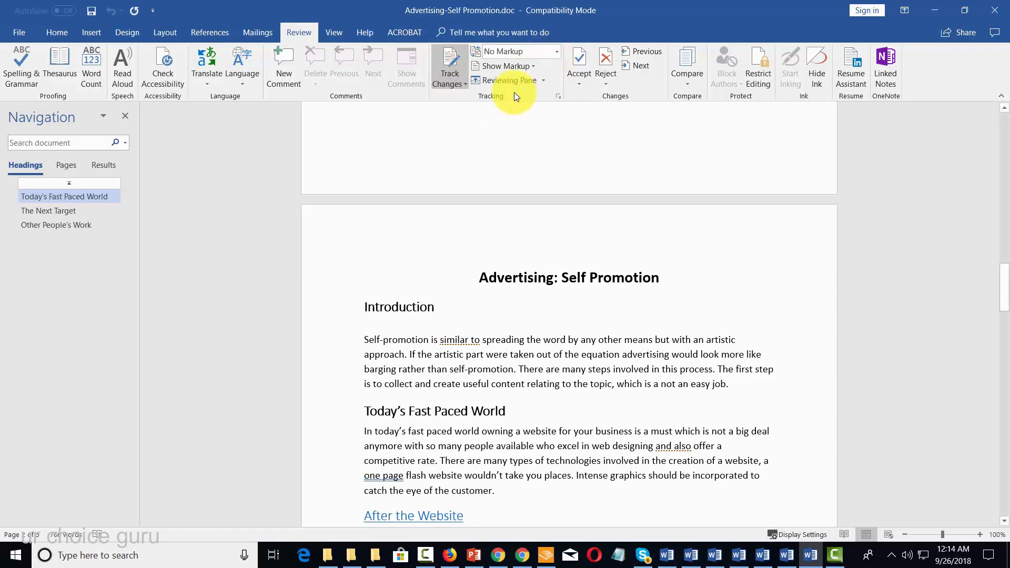
# Run Spelling & Grammar, accepting 'like', 'one-page' and 'business-oriented' and skipping 'and also' and 'The'
pyautogui.click(17, 64)
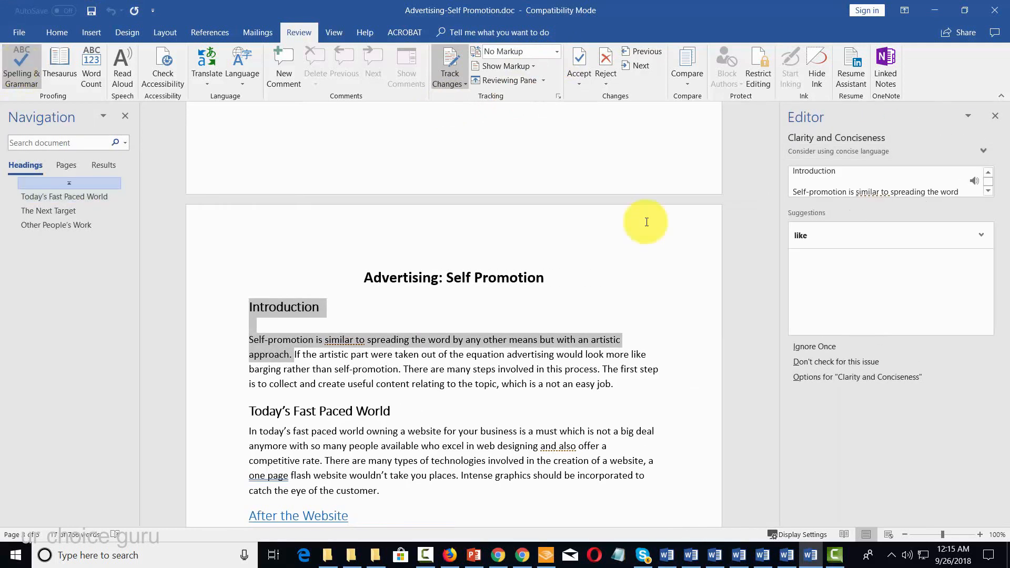
pyautogui.click(803, 238)
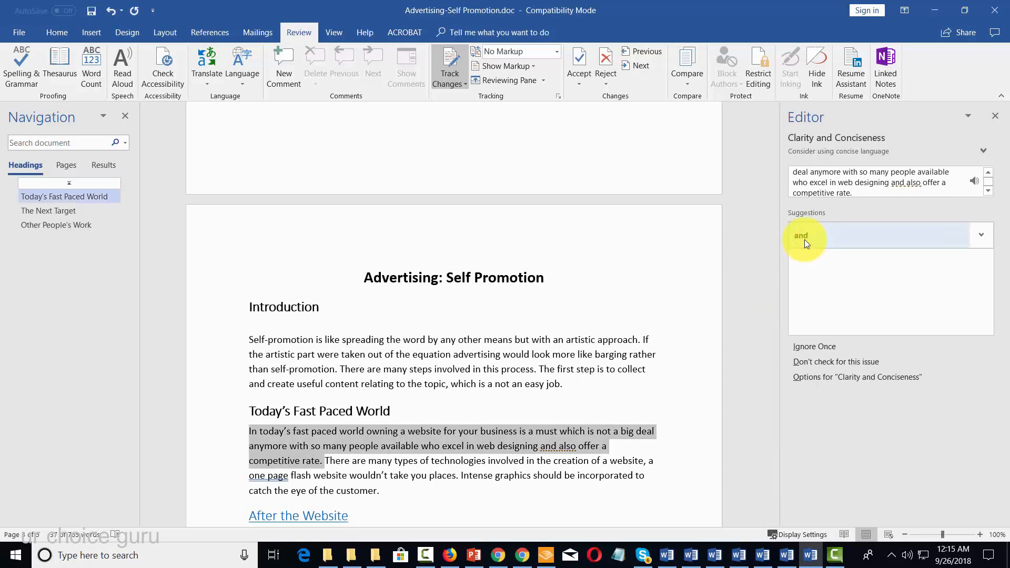
pyautogui.click(817, 346)
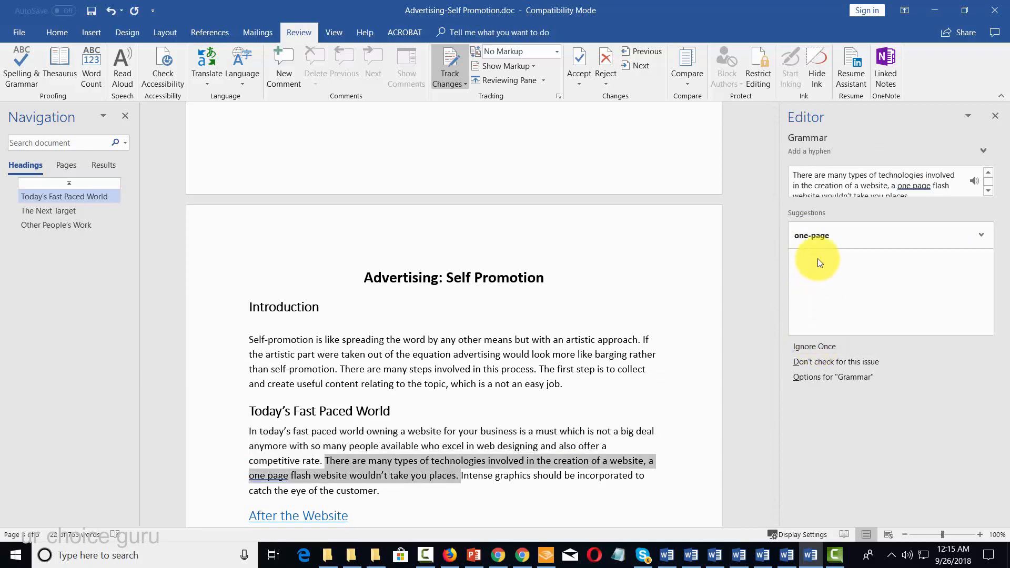
pyautogui.click(817, 237)
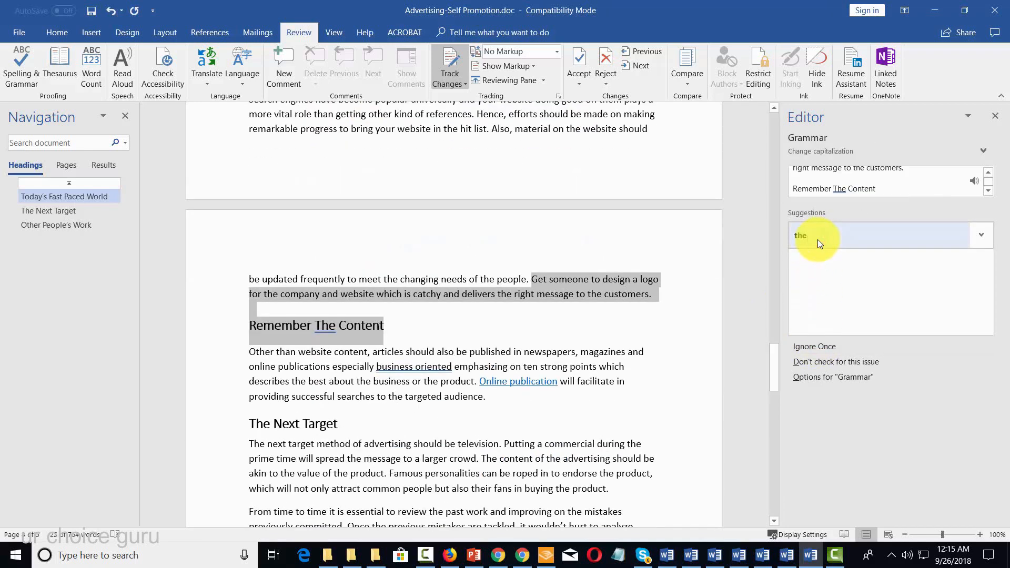
pyautogui.click(825, 345)
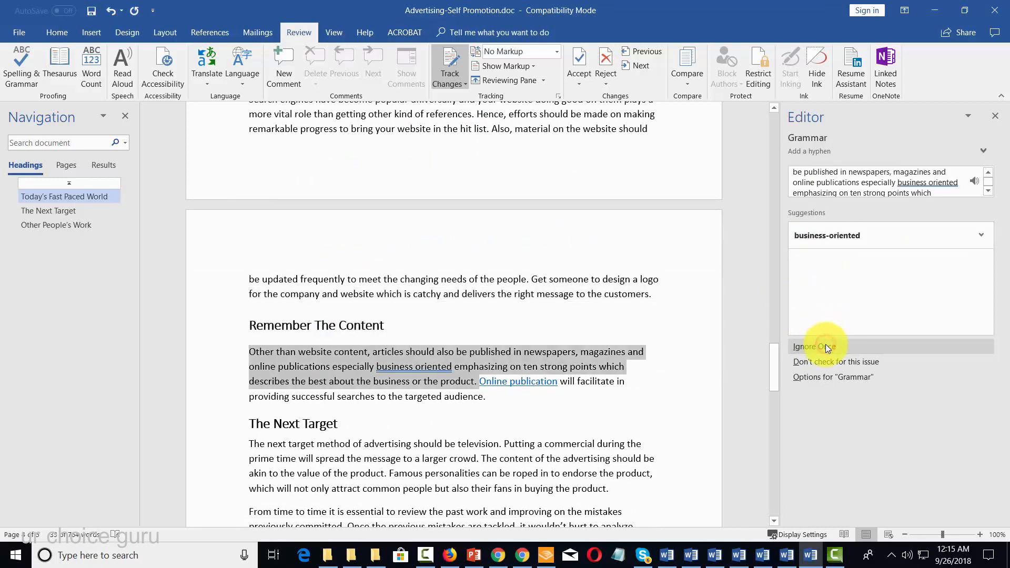
pyautogui.click(830, 238)
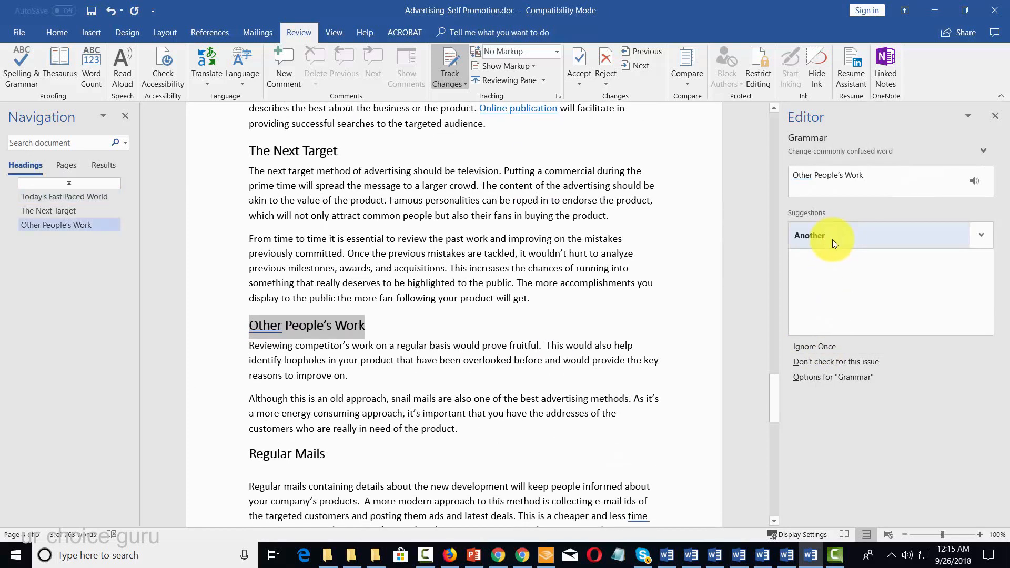
# Accept 'Another People's Work', 'time-consuming', 'make' and 'clearer', then fix the heading to 'Making Brownie Points'
pyautogui.click(819, 240)
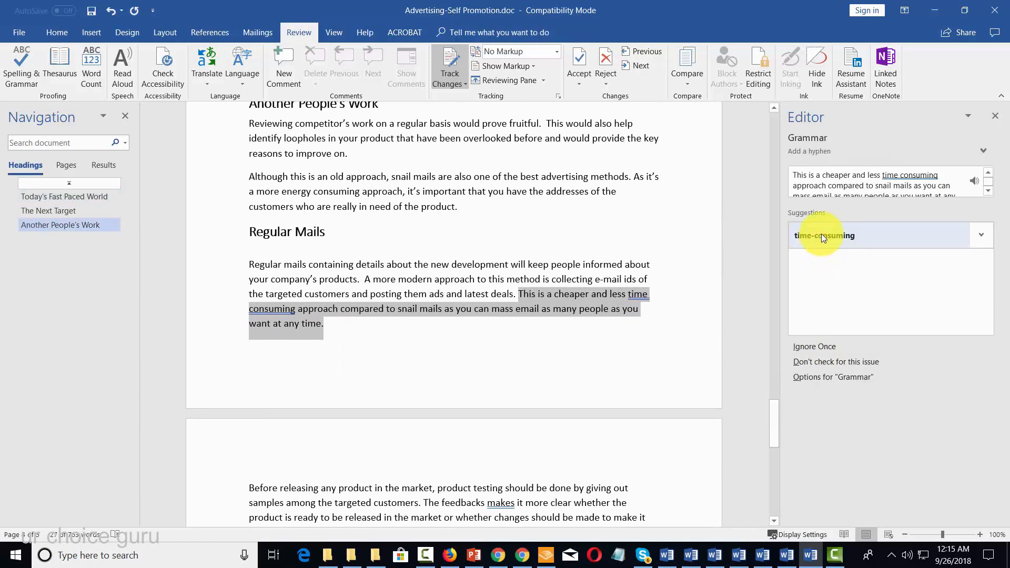
pyautogui.click(822, 235)
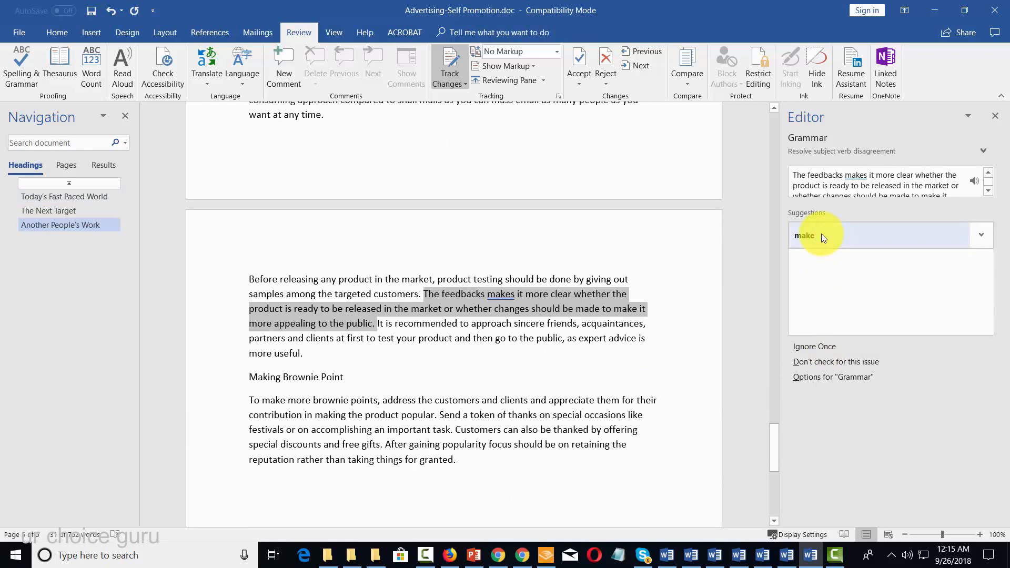
pyautogui.click(821, 235)
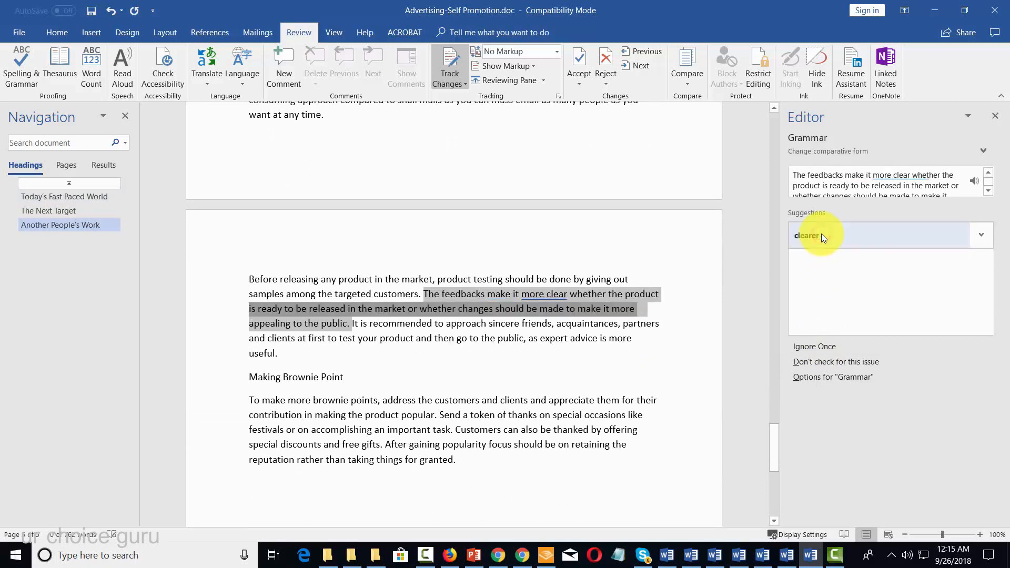
pyautogui.click(828, 236)
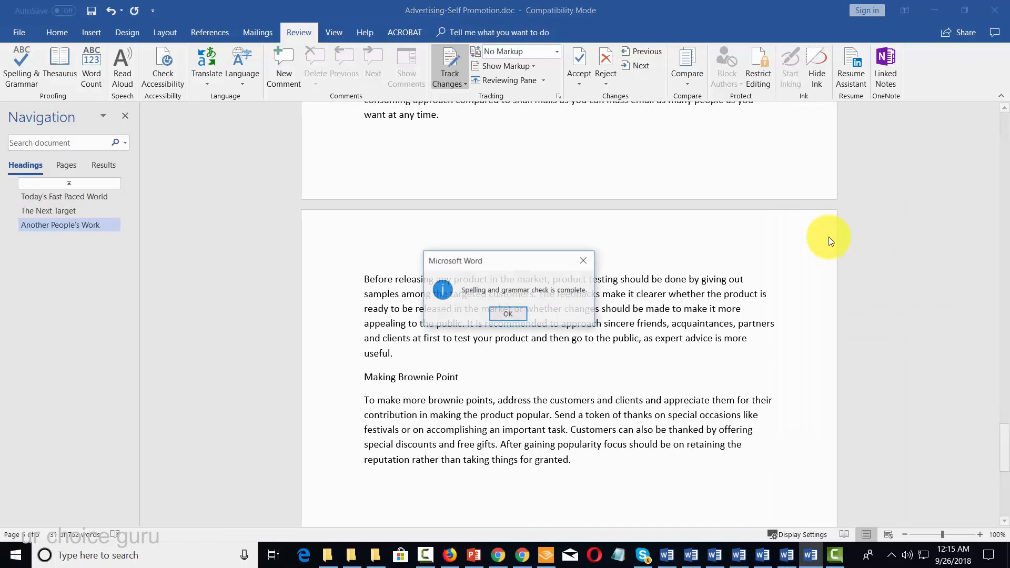
pyautogui.click(510, 314)
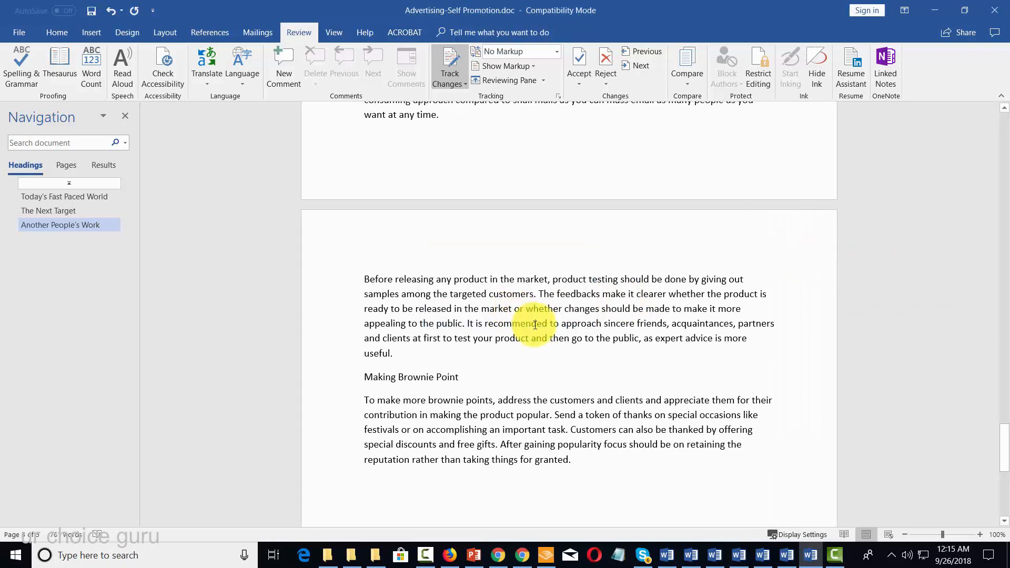
pyautogui.click(577, 372)
pyautogui.write('s')
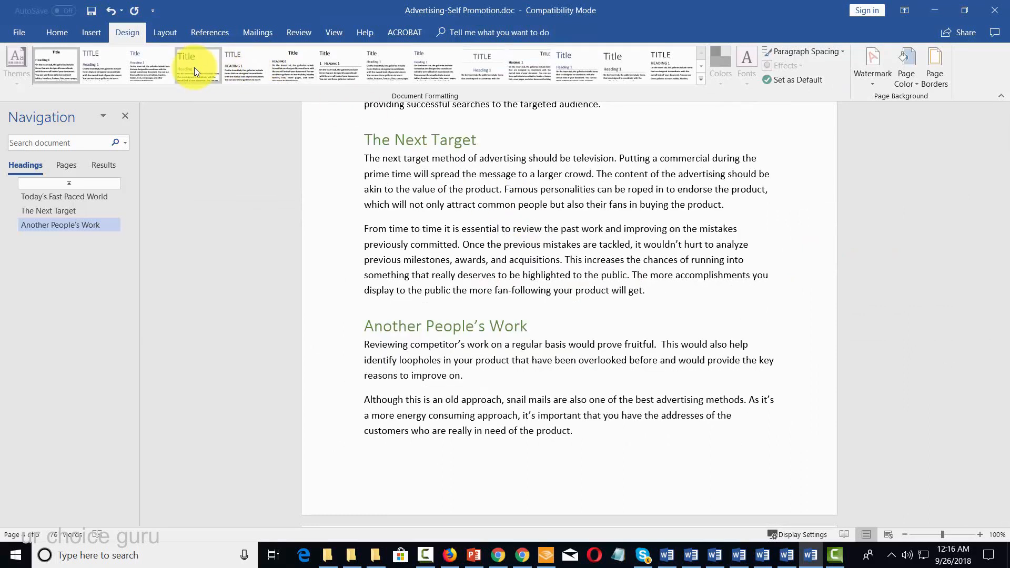
# Restyle the document with the Basic (Stylish) style set
pyautogui.click(194, 68)
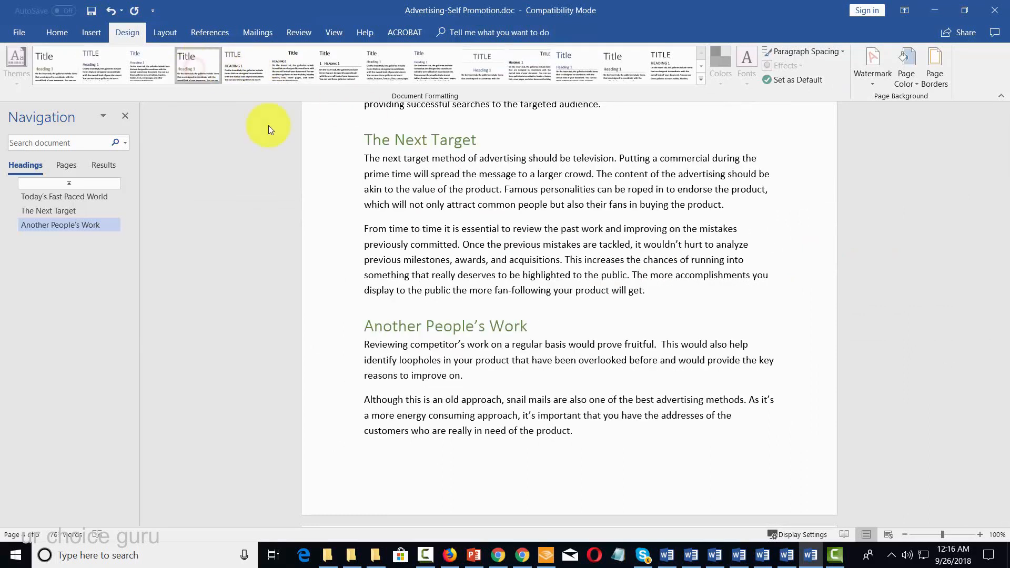
pyautogui.scroll(3, 778, 362)
pyautogui.scroll(5, 777, 361)
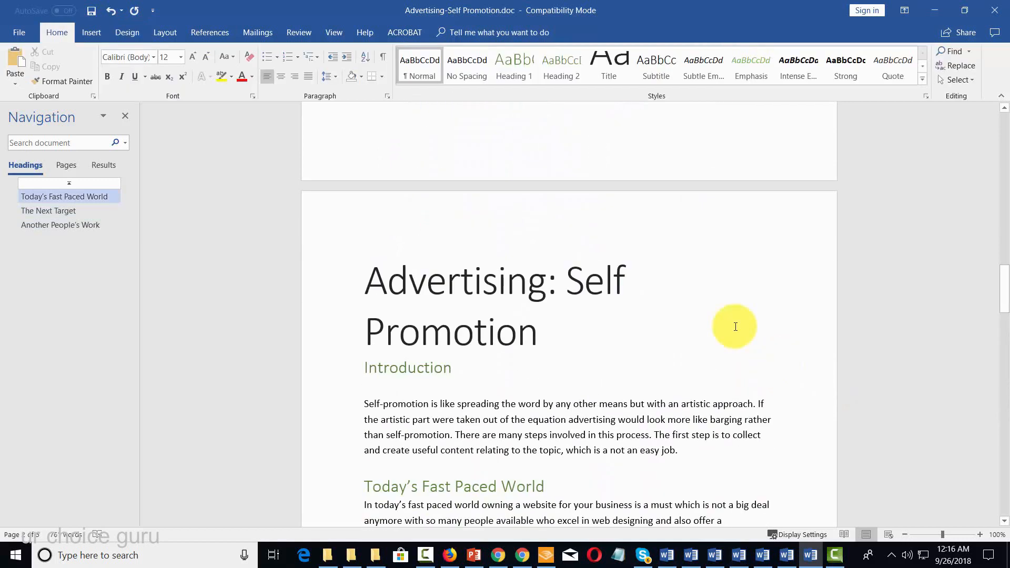
# Center the 'Advertising: Self Promotion' title on the page
pyautogui.moveTo(368, 275); pyautogui.dragTo(535, 342)
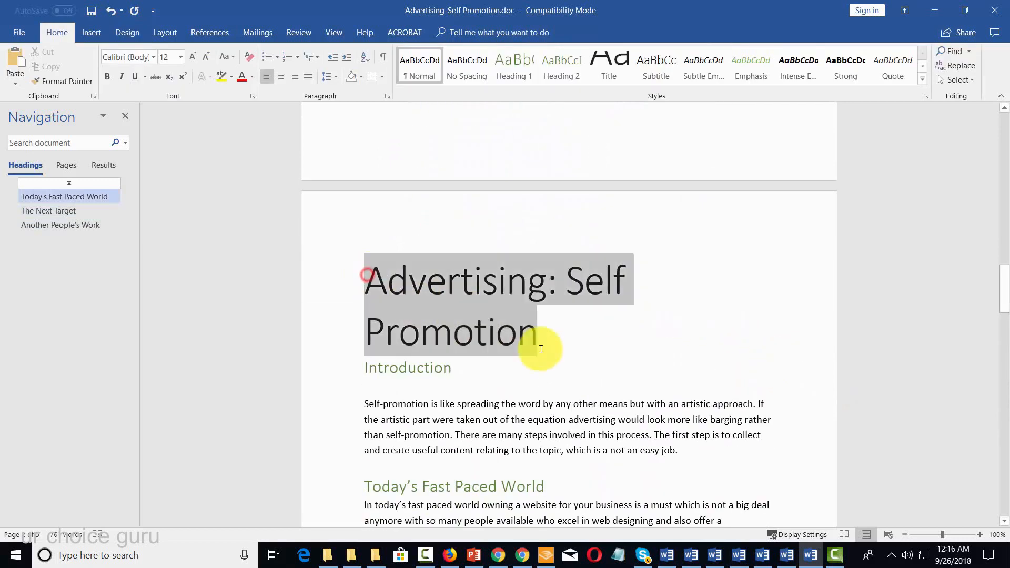
pyautogui.click(281, 76)
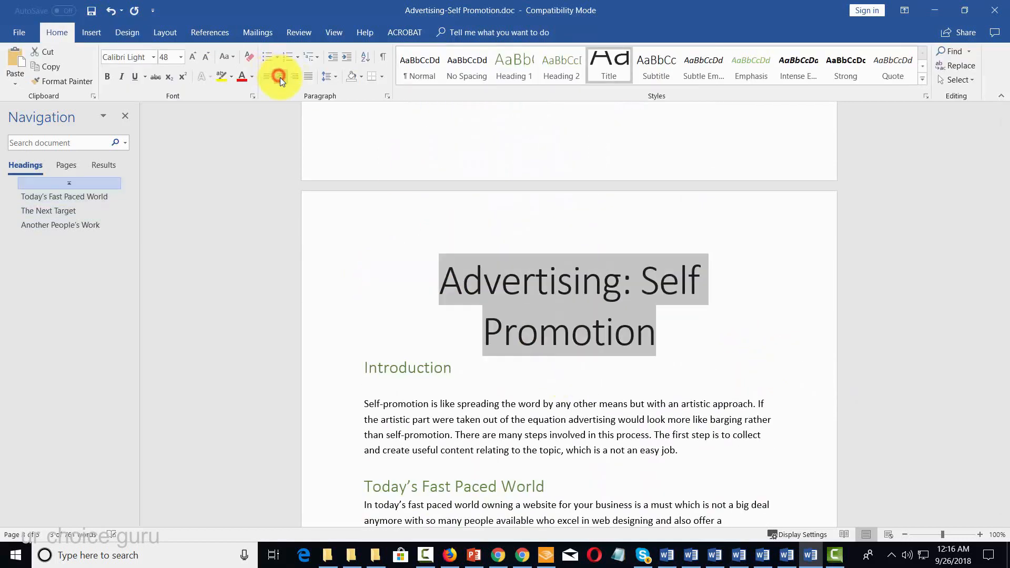
pyautogui.click(689, 335)
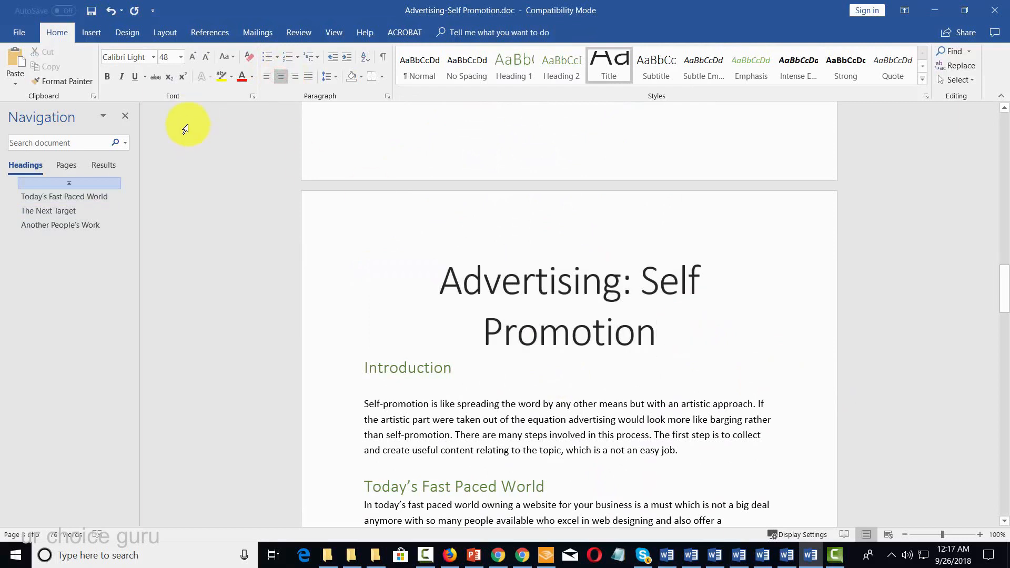
pyautogui.click(84, 29)
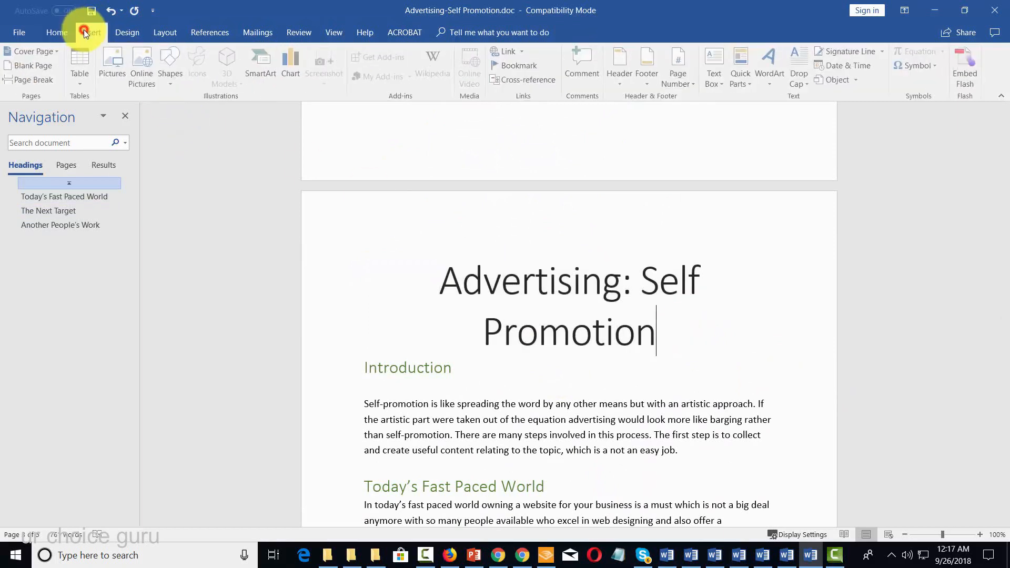
# Add a page break after the title and prefix the last heading with 'Conclusion: '
pyautogui.click(32, 80)
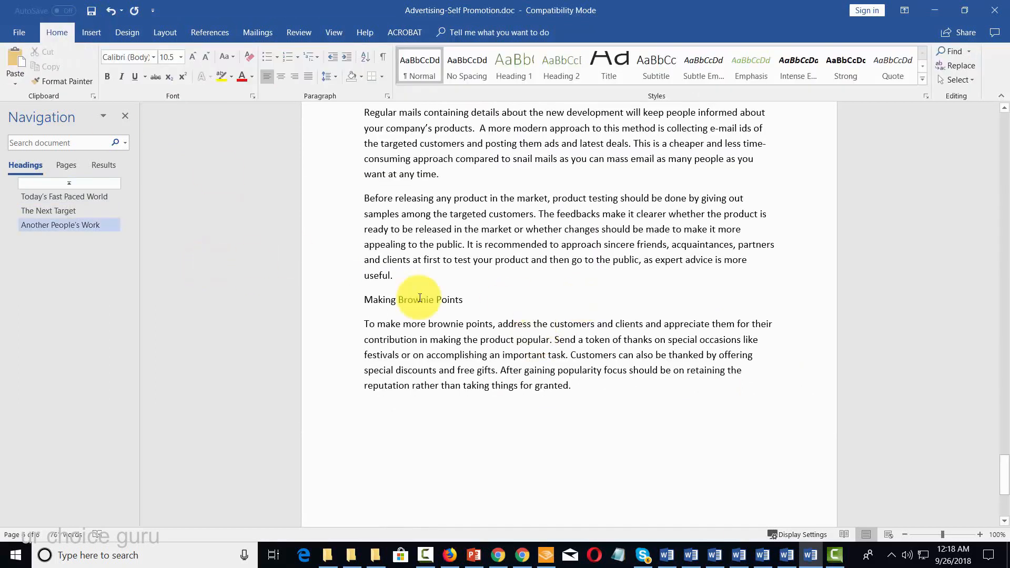
pyautogui.click(365, 299)
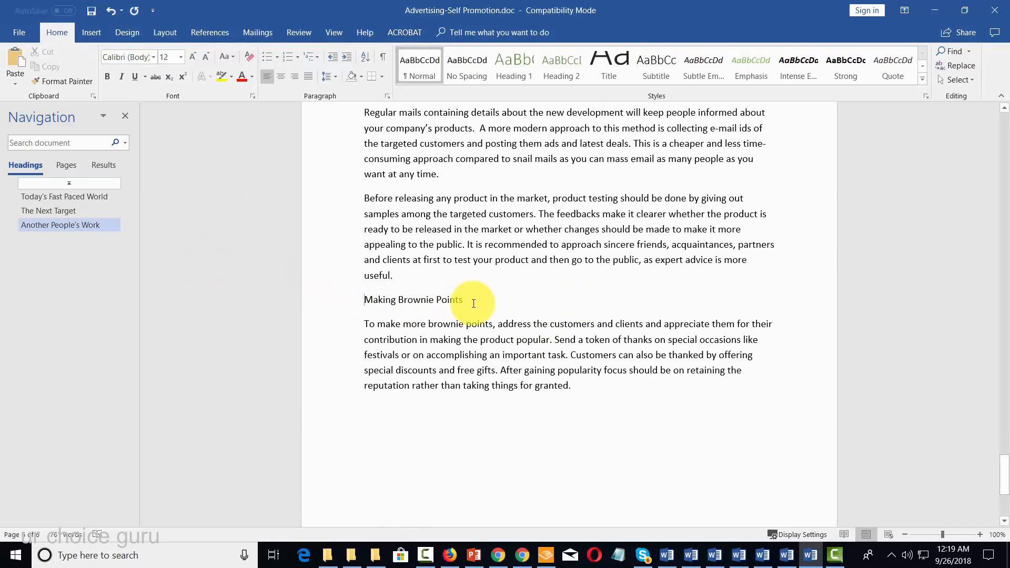
pyautogui.write('Conclusion:')
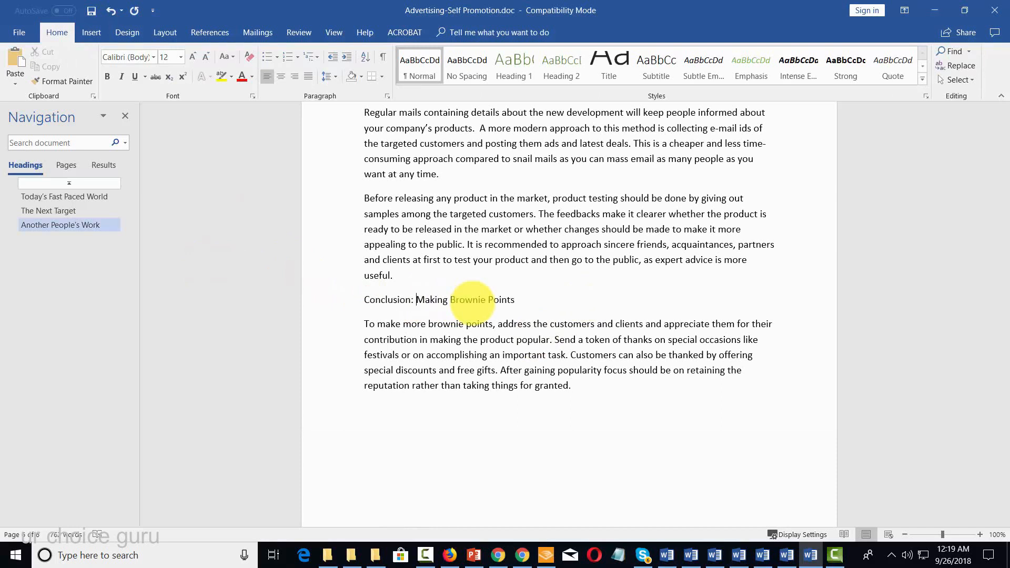
# Insert a blank page after 'useful.' so the conclusion starts on a new page
pyautogui.click(397, 275)
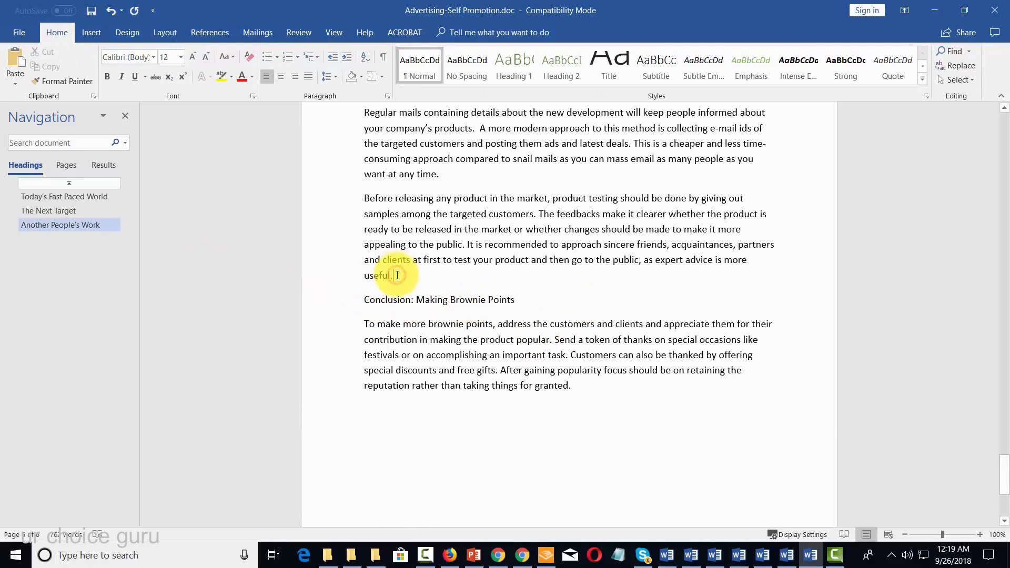
pyautogui.click(91, 32)
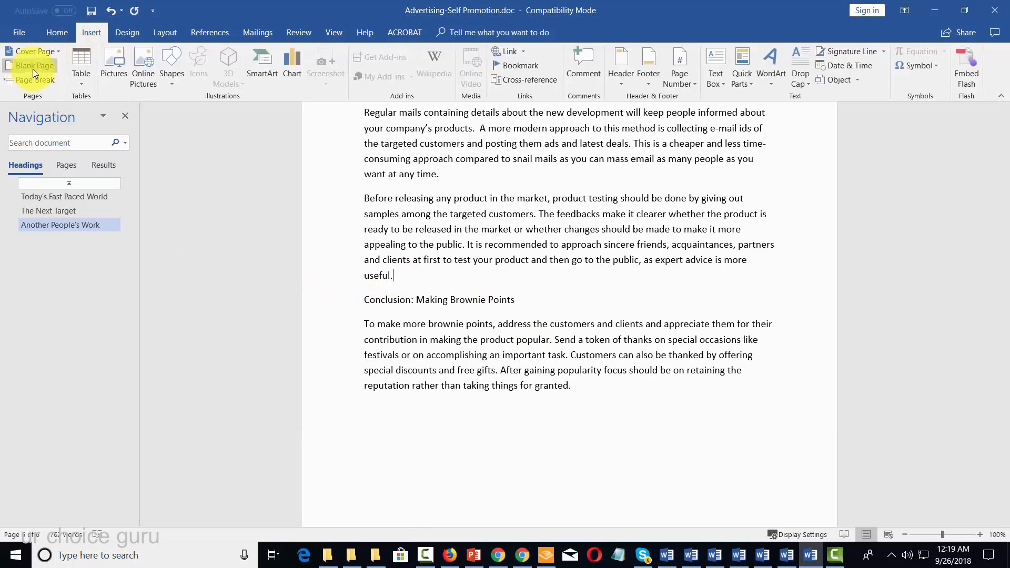
pyautogui.click(33, 74)
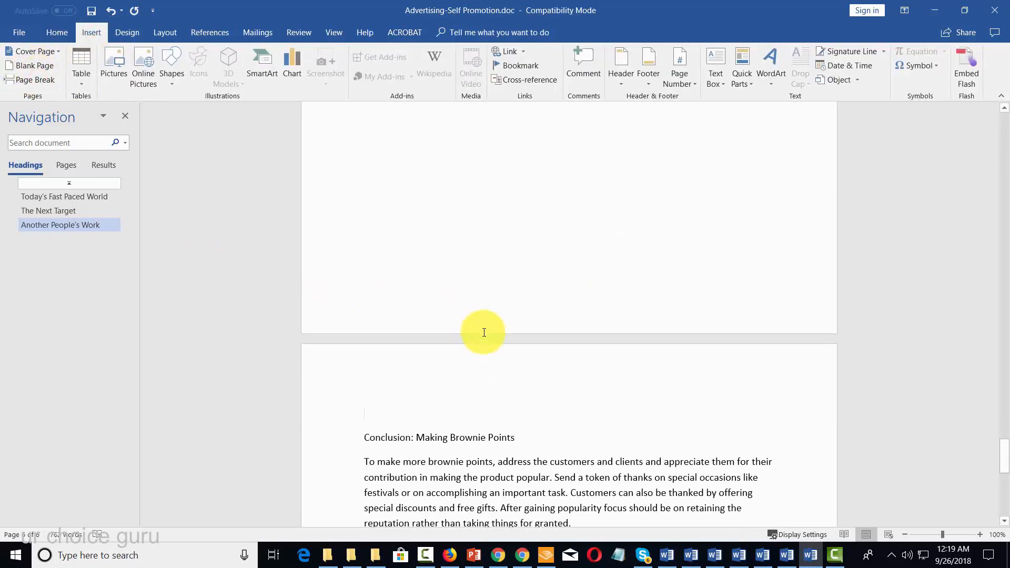
pyautogui.scroll(-3, 484, 332)
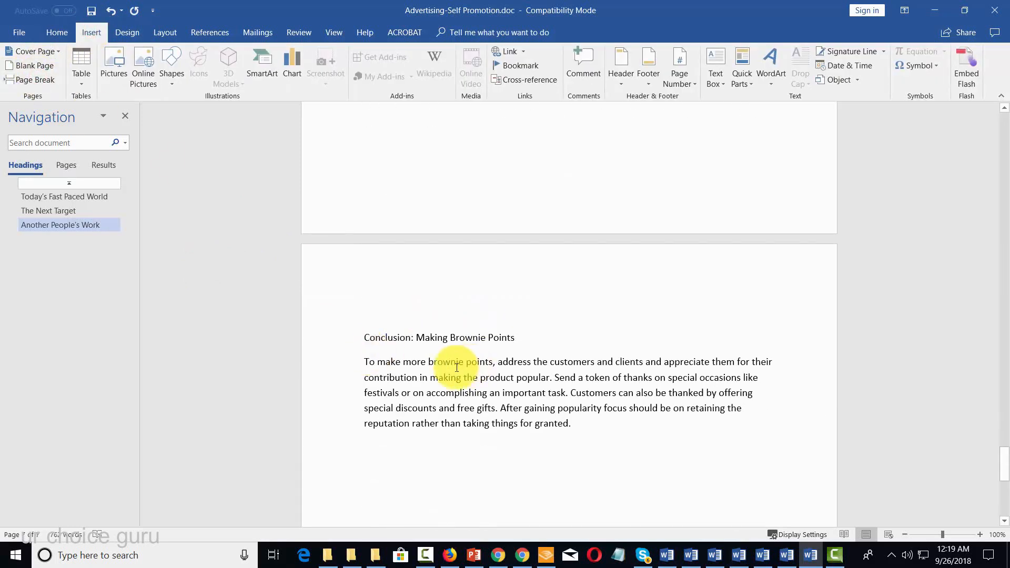
pyautogui.hotkey('alt', 'r')
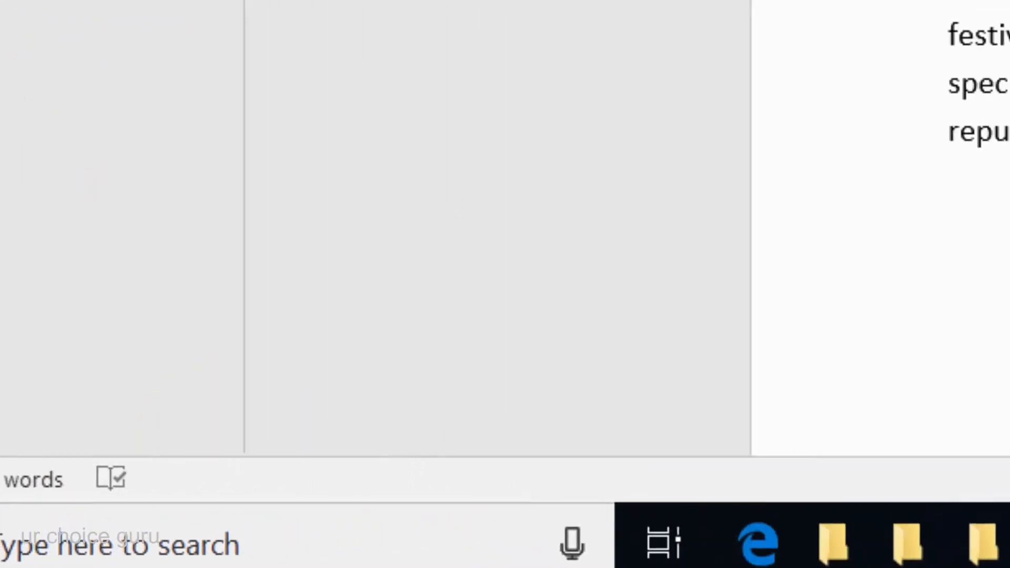
# Count the conclusion section's words: 69 words, 451 characters with spaces
pyautogui.moveTo(336, 64); pyautogui.dragTo(585, 309)
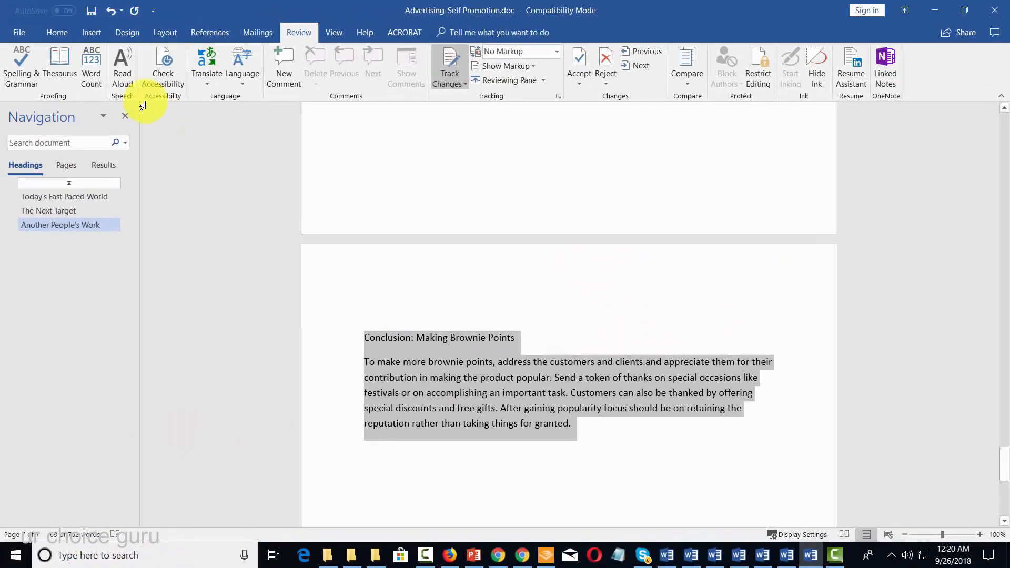
pyautogui.click(94, 66)
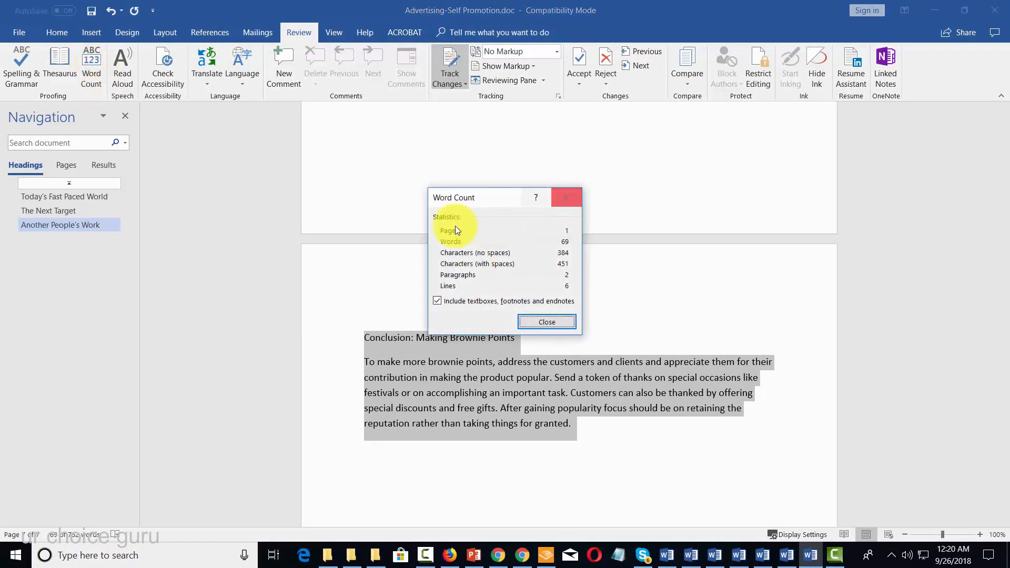
pyautogui.click(544, 324)
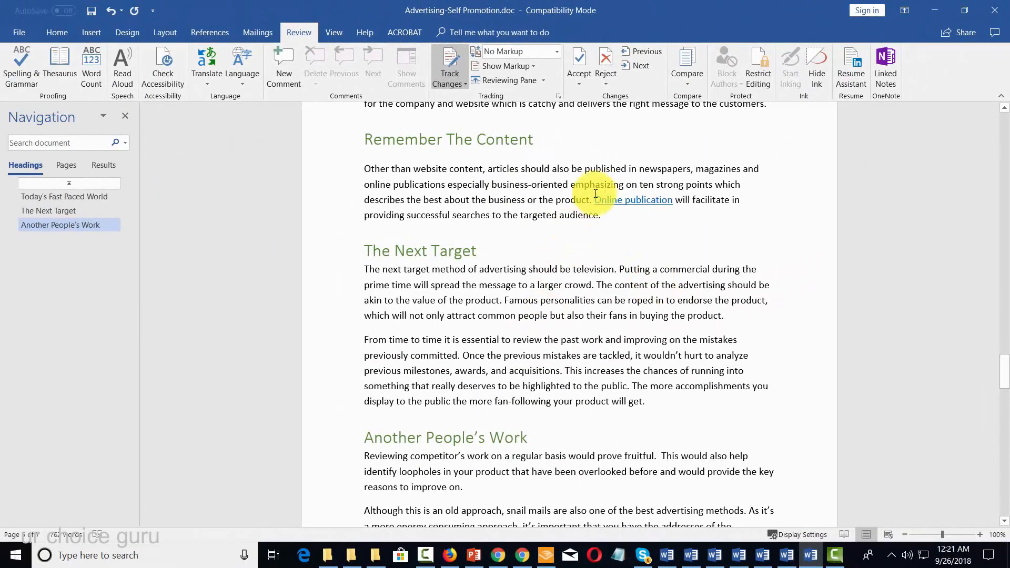
# Compare the original and revised Advertising-Self Promotion documents
pyautogui.click(686, 65)
pyautogui.click(706, 112)
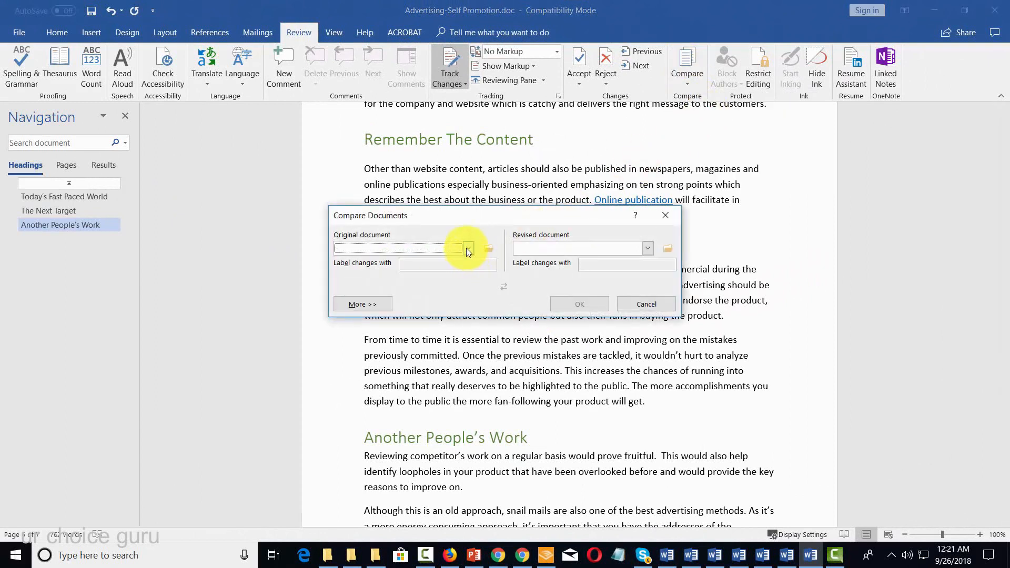
pyautogui.click(466, 250)
pyautogui.moveTo(469, 273); pyautogui.dragTo(468, 285)
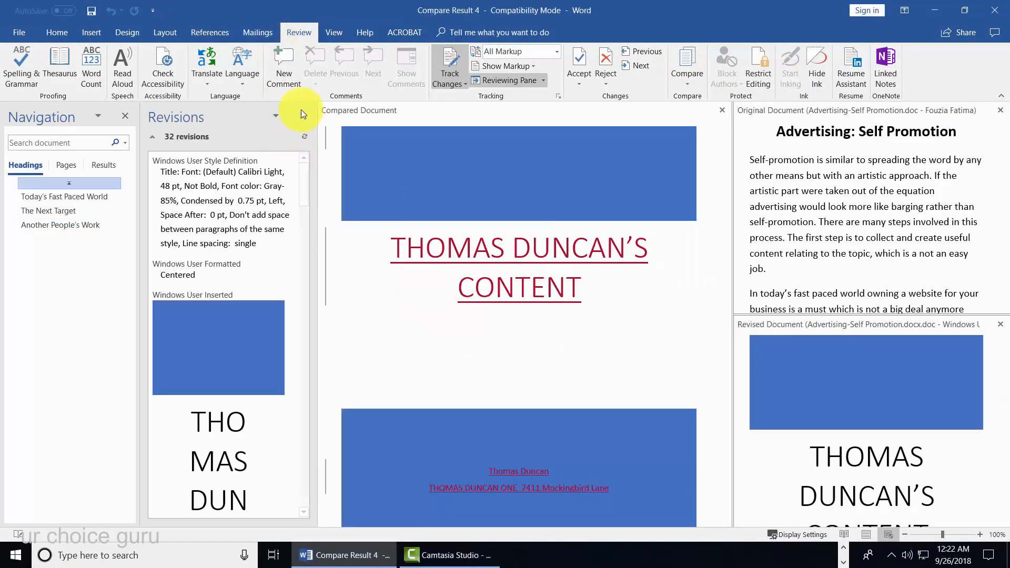
# Close the Revisions and Navigation panes and check the All Markup display
pyautogui.click(303, 114)
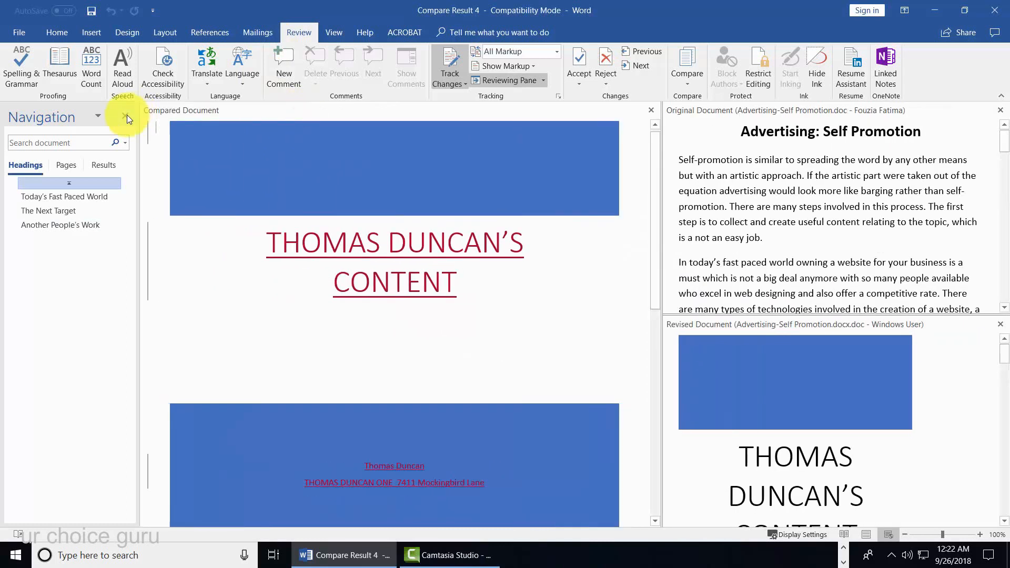
pyautogui.click(126, 116)
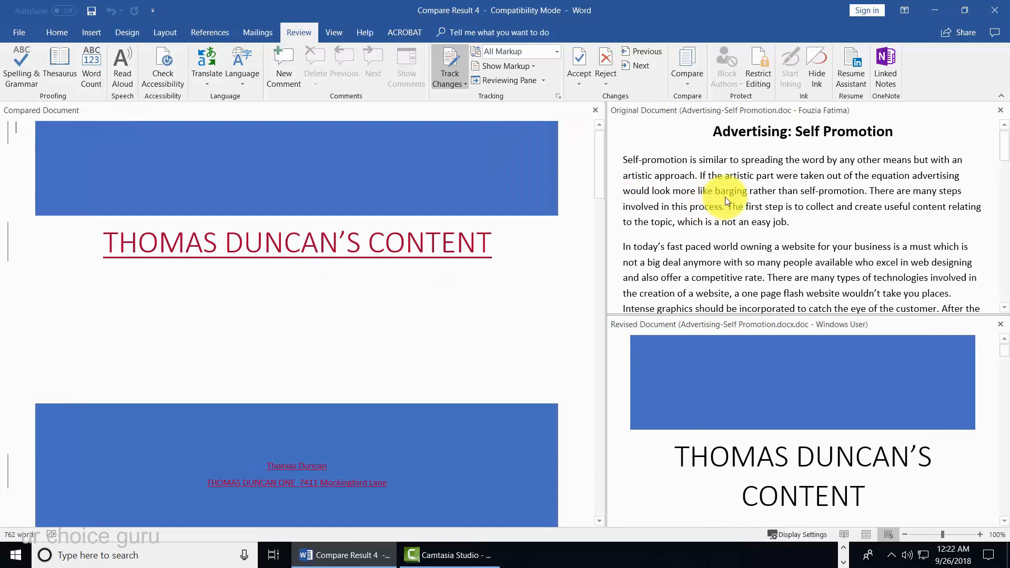
pyautogui.click(561, 52)
pyautogui.click(509, 93)
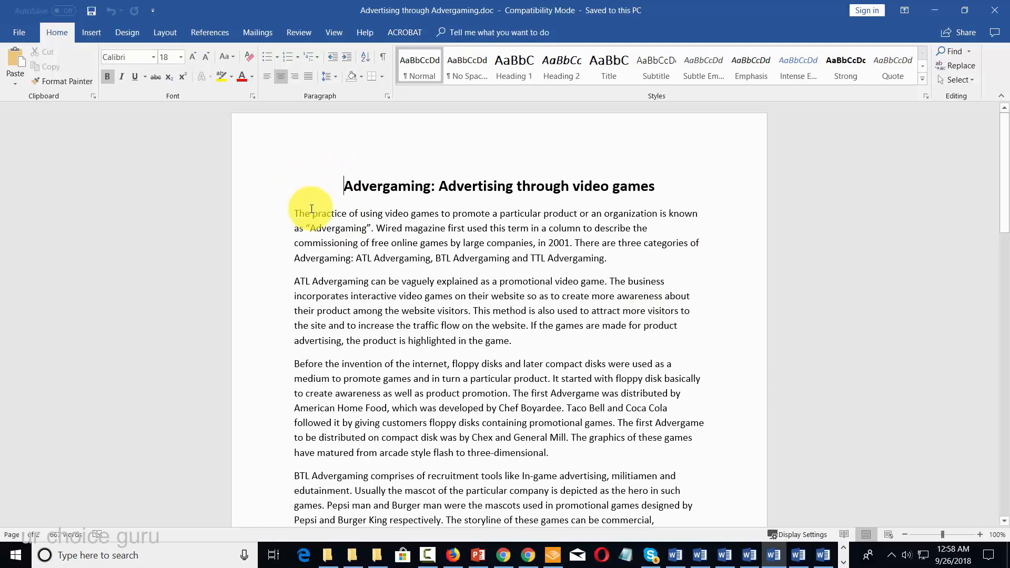
# Open Save As for Advertising through Advergaming.doc
pyautogui.click(15, 32)
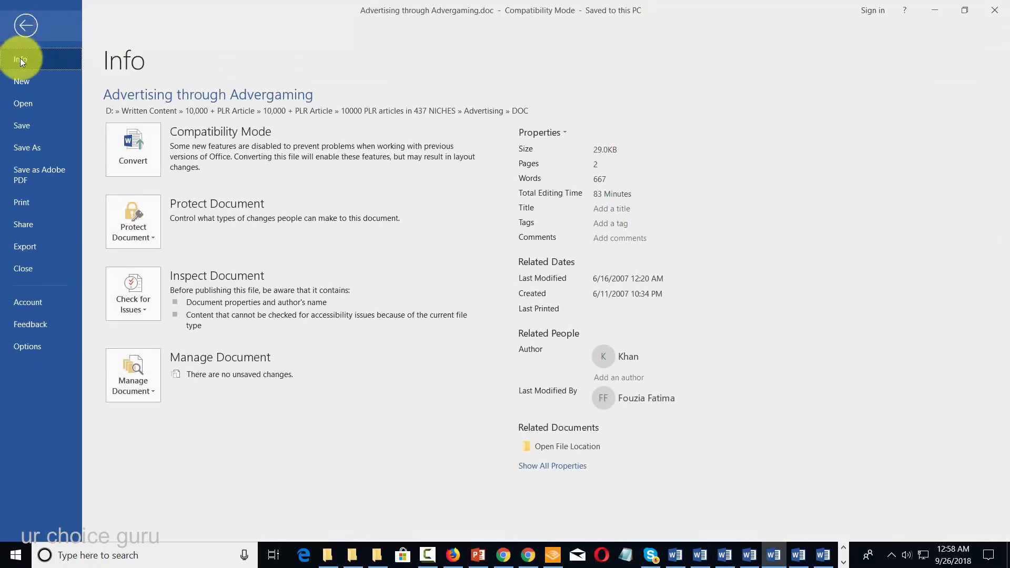
pyautogui.click(31, 149)
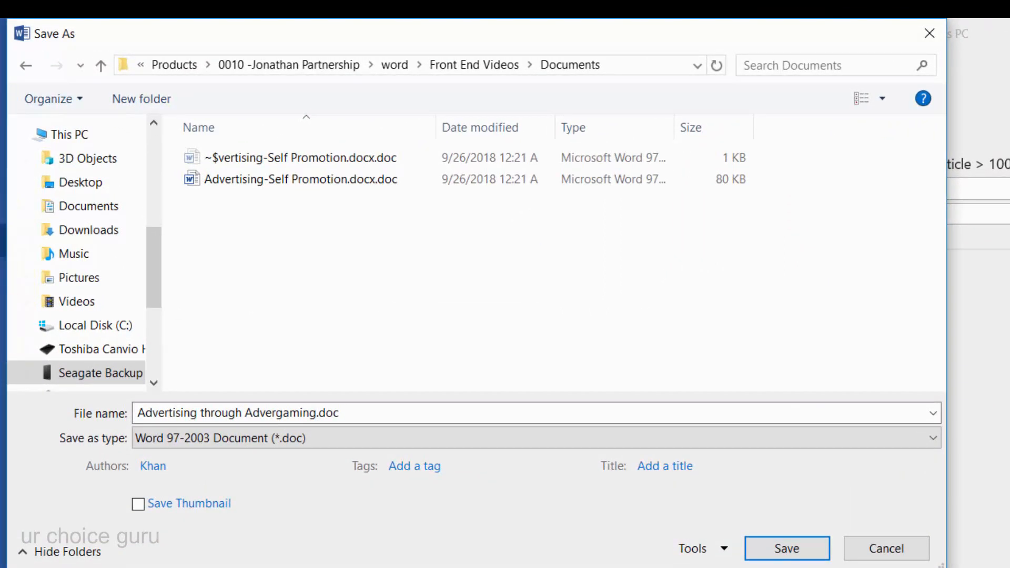
# Save as Word Document (.docx), keeping compatibility with previous Word versions
pyautogui.click(882, 437)
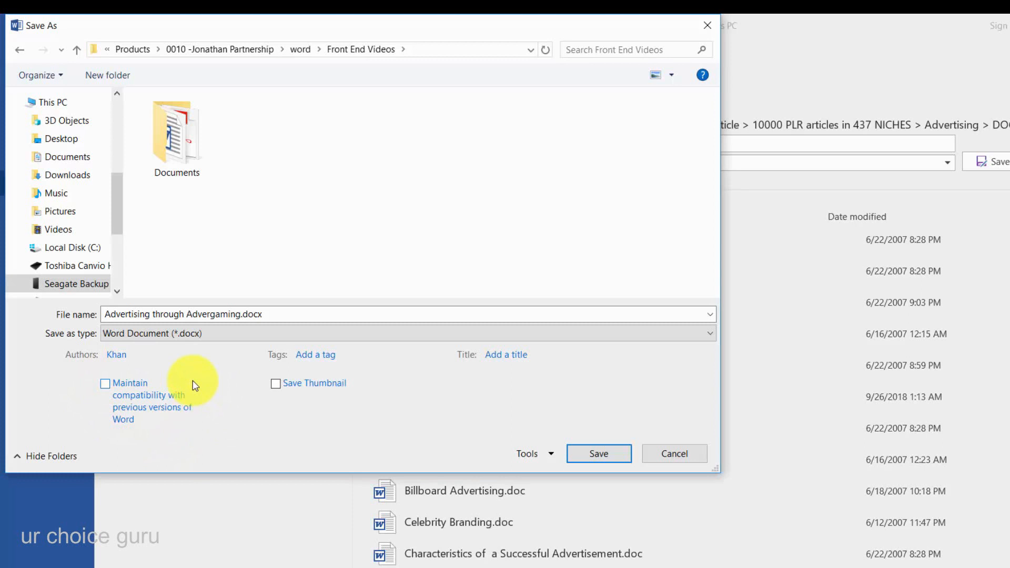
pyautogui.click(105, 383)
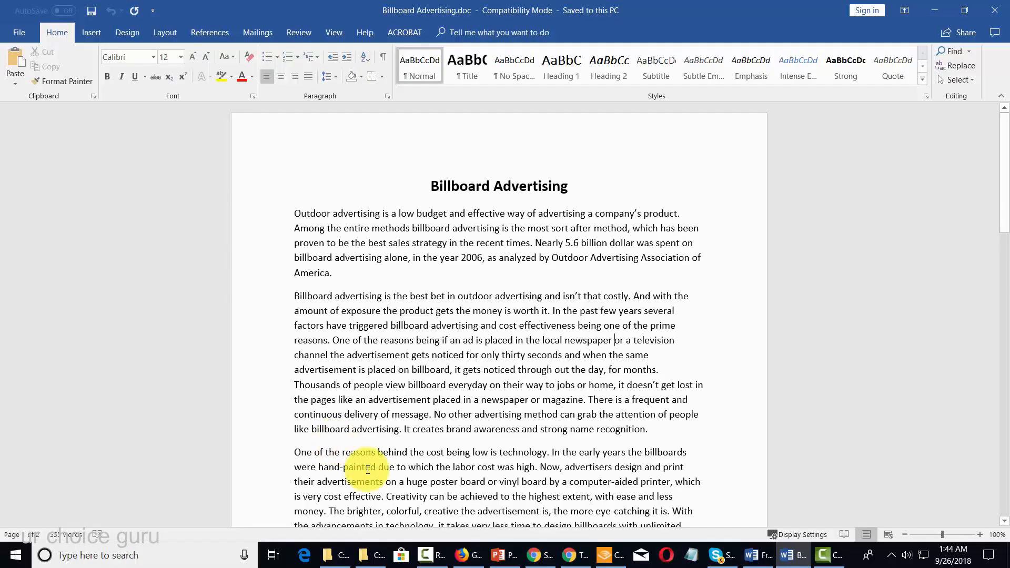
# Look through the Insert, Design, Review and View tabs of Billboard Advertising.doc, ending on Home
pyautogui.click(88, 32)
pyautogui.click(118, 32)
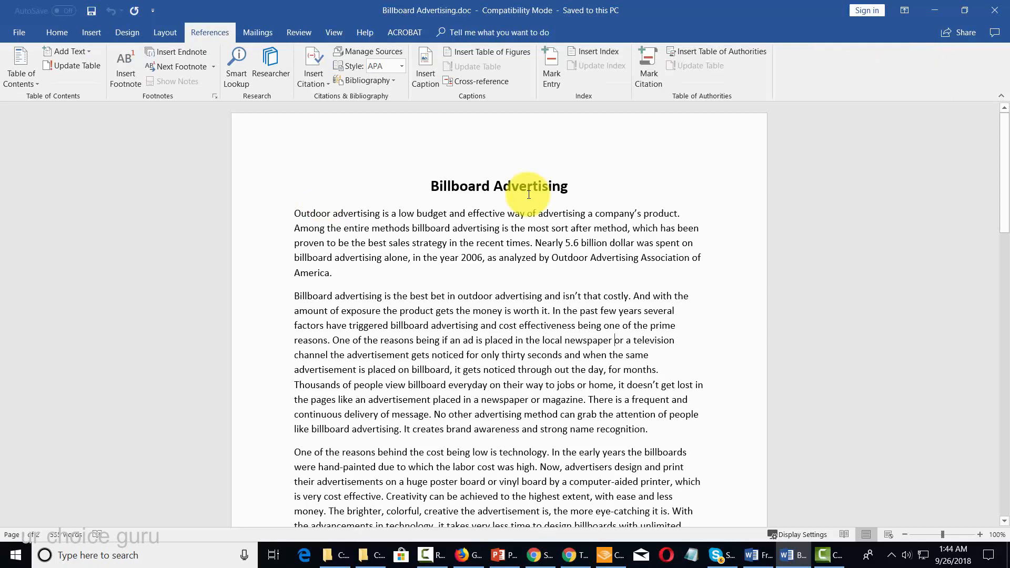
pyautogui.click(305, 37)
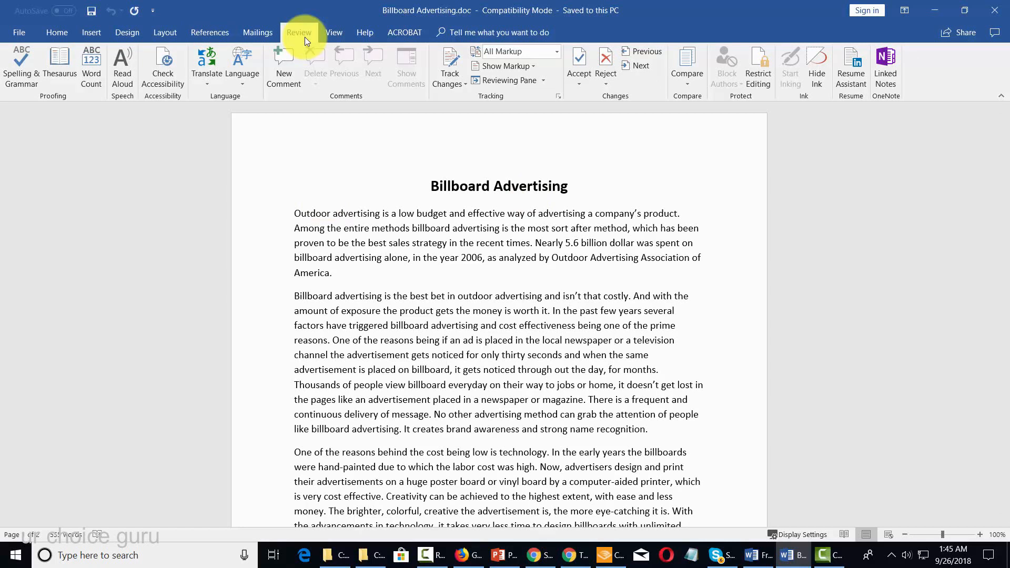
pyautogui.click(333, 33)
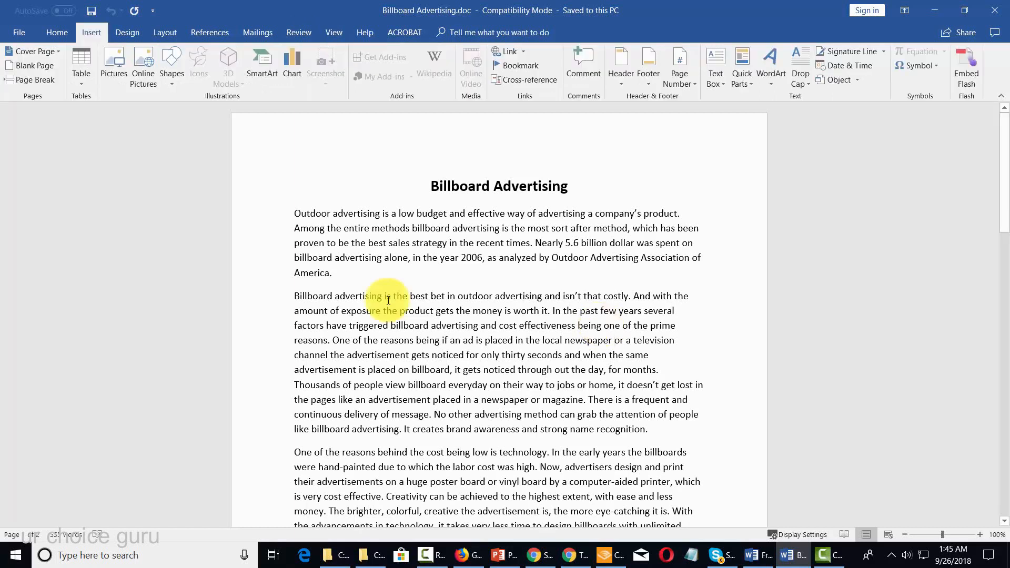
pyautogui.click(59, 40)
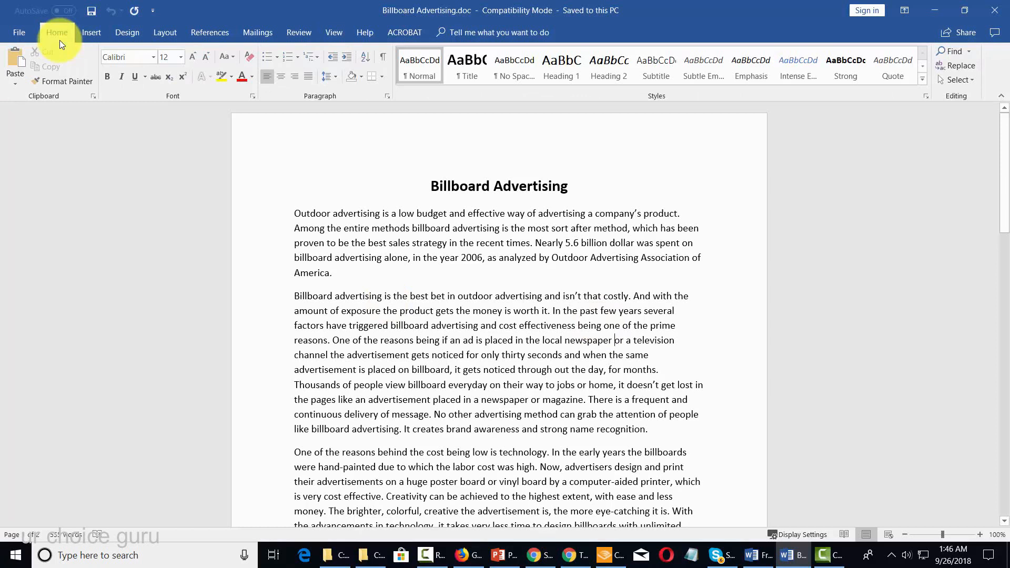